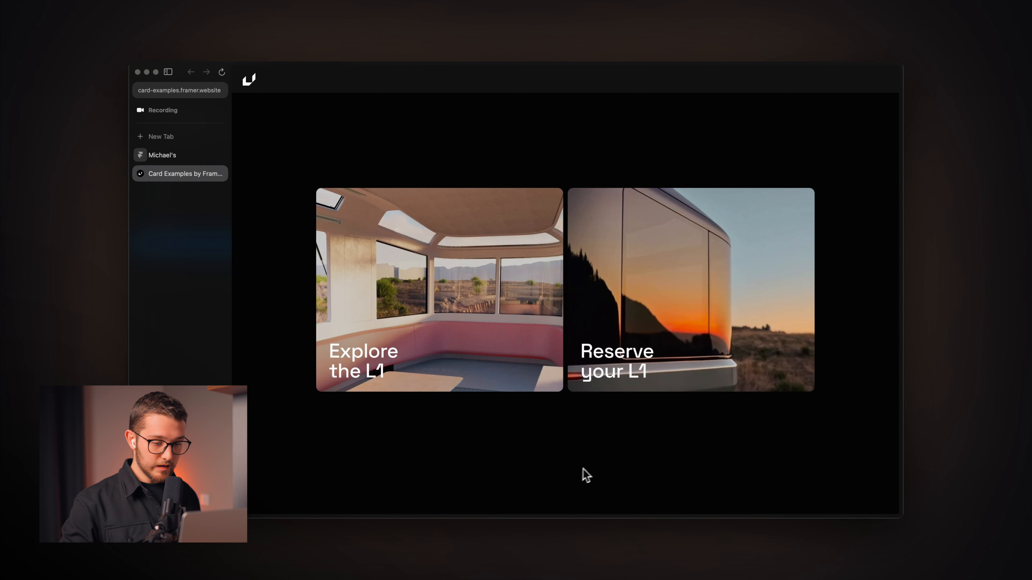
# Preview the hover states of both example cards and measure the area of the Explore card on the published page.
pyautogui.moveTo(610, 301)
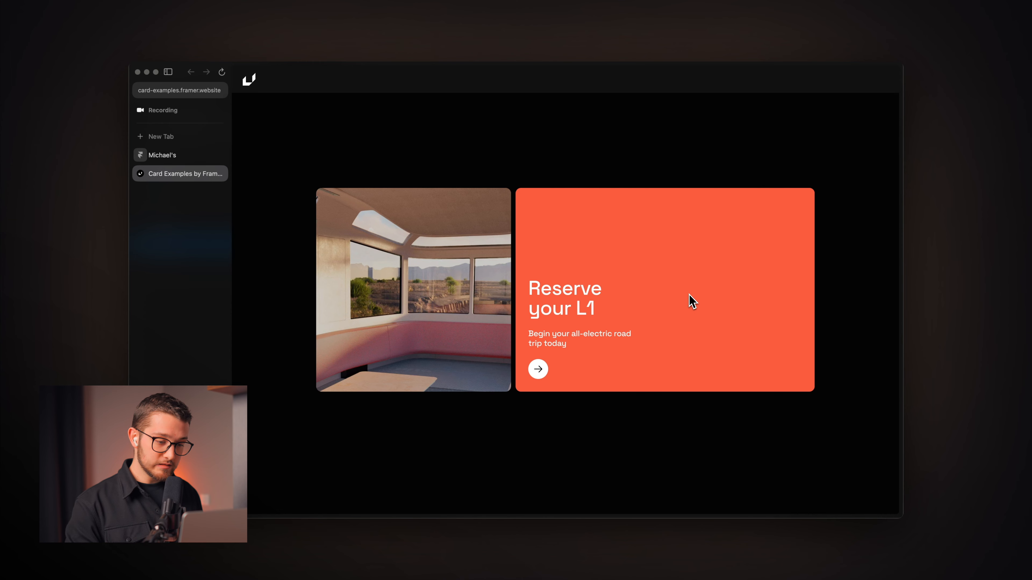
pyautogui.moveTo(426, 357)
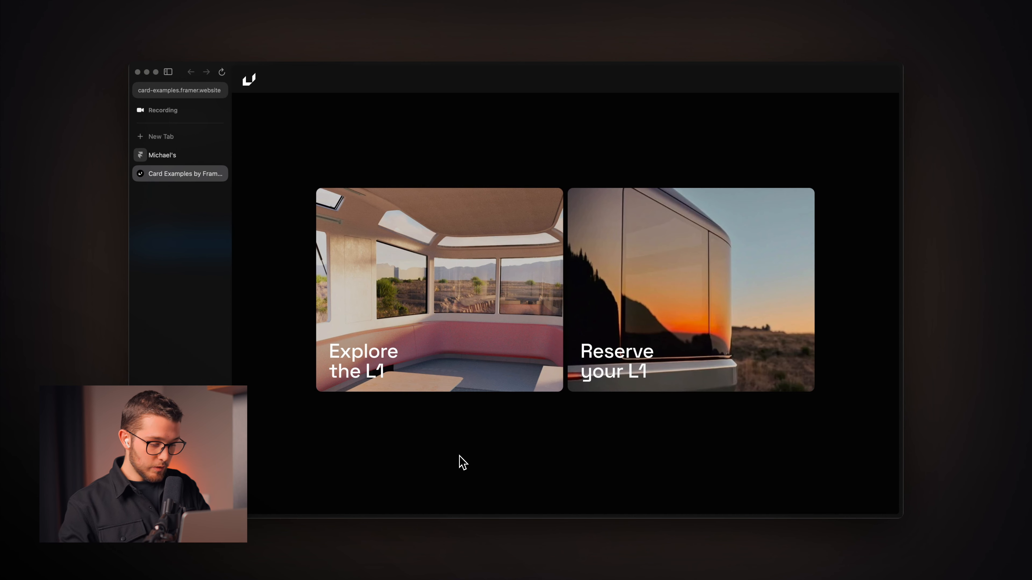
pyautogui.press('super+shift+4')
pyautogui.moveTo(307, 183); pyautogui.dragTo(593, 423)
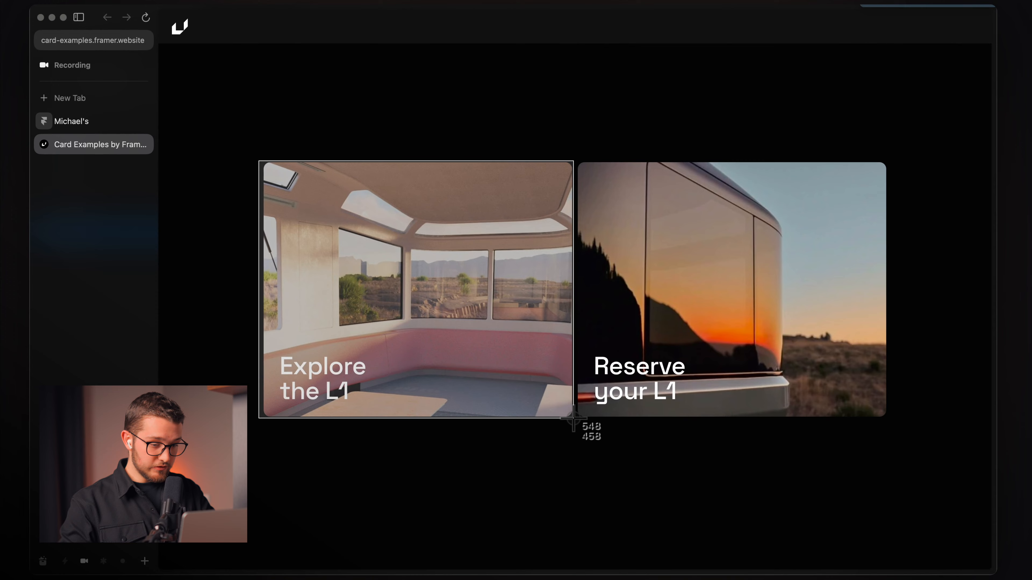
pyautogui.press('super+shift+Escape')
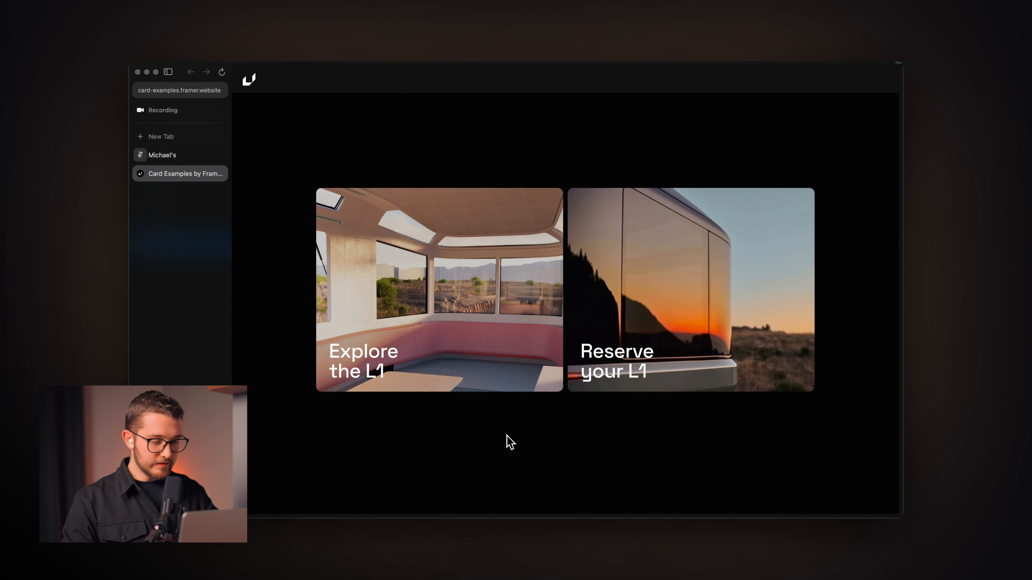
# Measure the combined area of the Explore and Reserve cards on the published page.
pyautogui.press('super+shift+4')
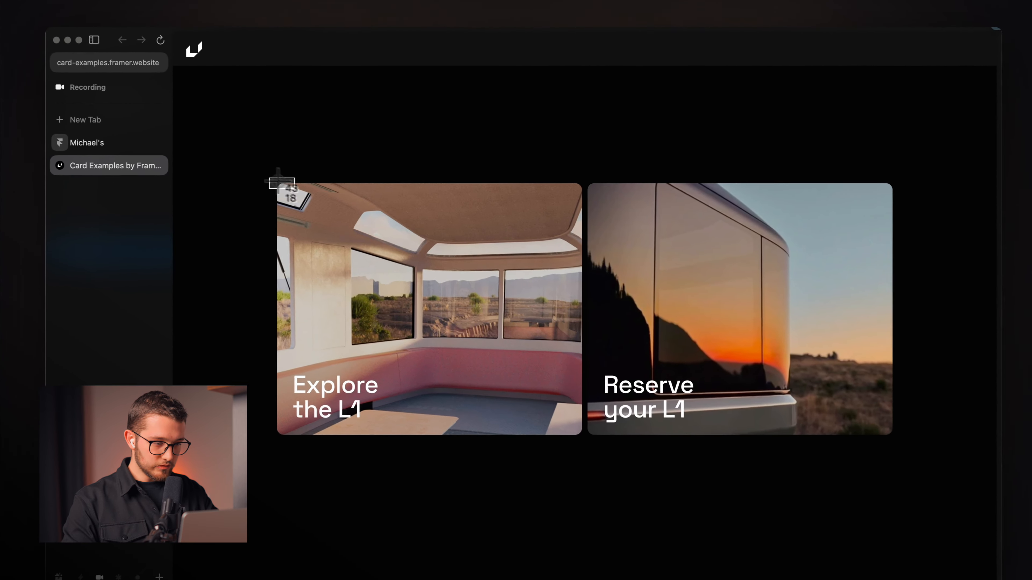
pyautogui.moveTo(295, 188); pyautogui.dragTo(896, 439)
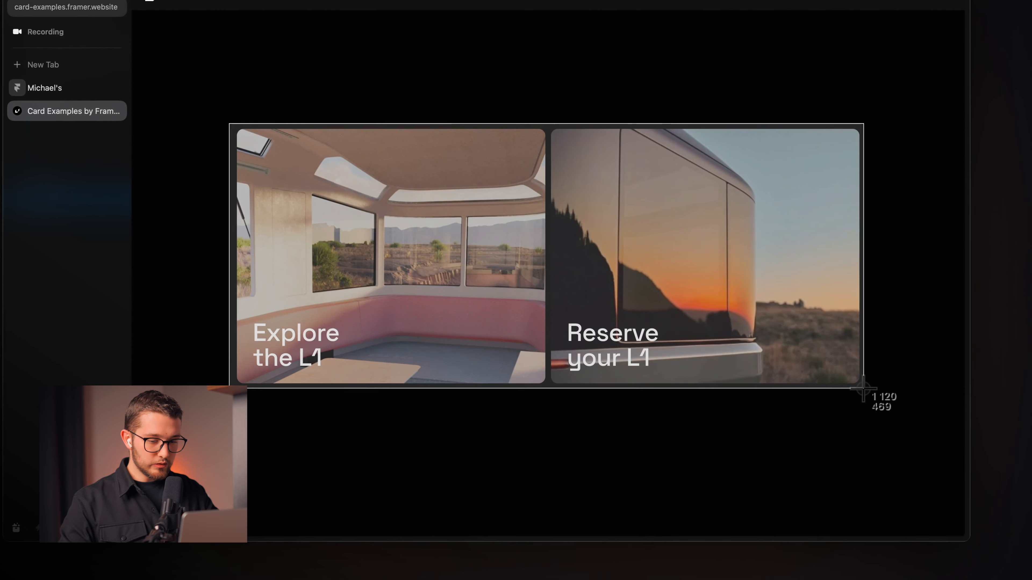
pyautogui.moveTo(863, 388); pyautogui.dragTo(818, 394)
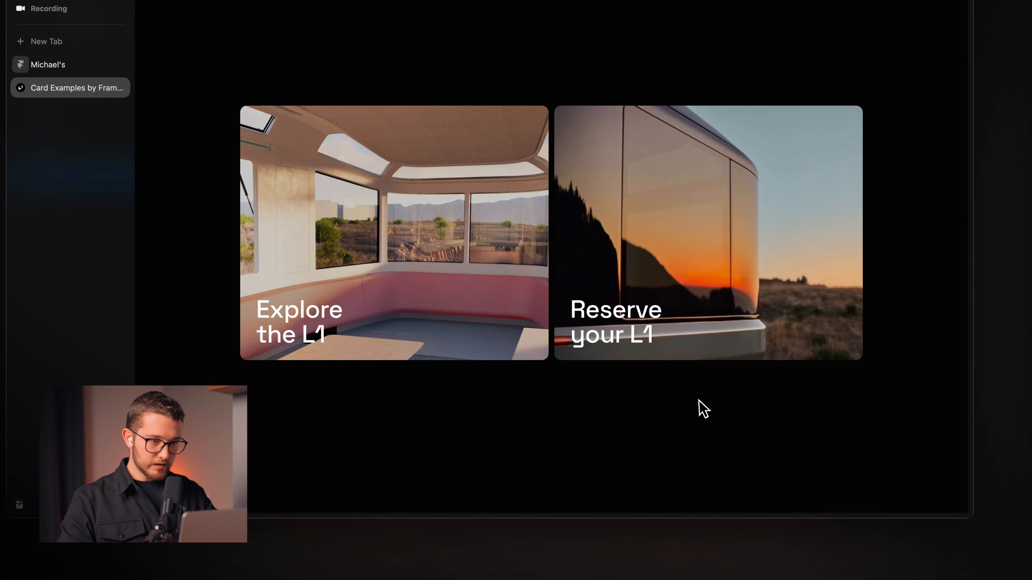
# Switch to Framer and draw a frame about 434 × 367 in the Main section of the Desktop breakpoint.
pyautogui.press('super+Tab')
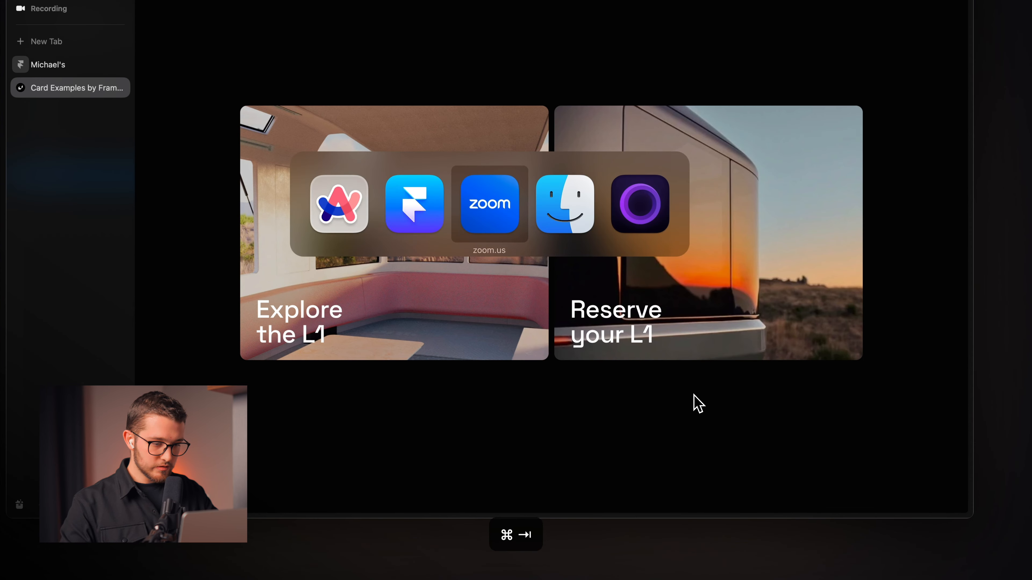
pyautogui.press('super+shift+Tab')
pyautogui.click(511, 249)
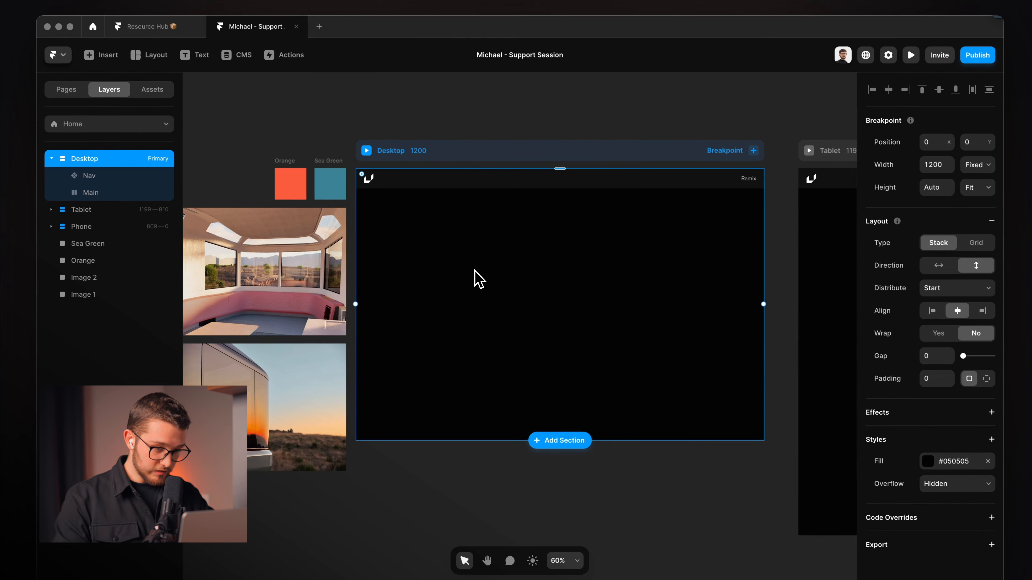
pyautogui.press('f')
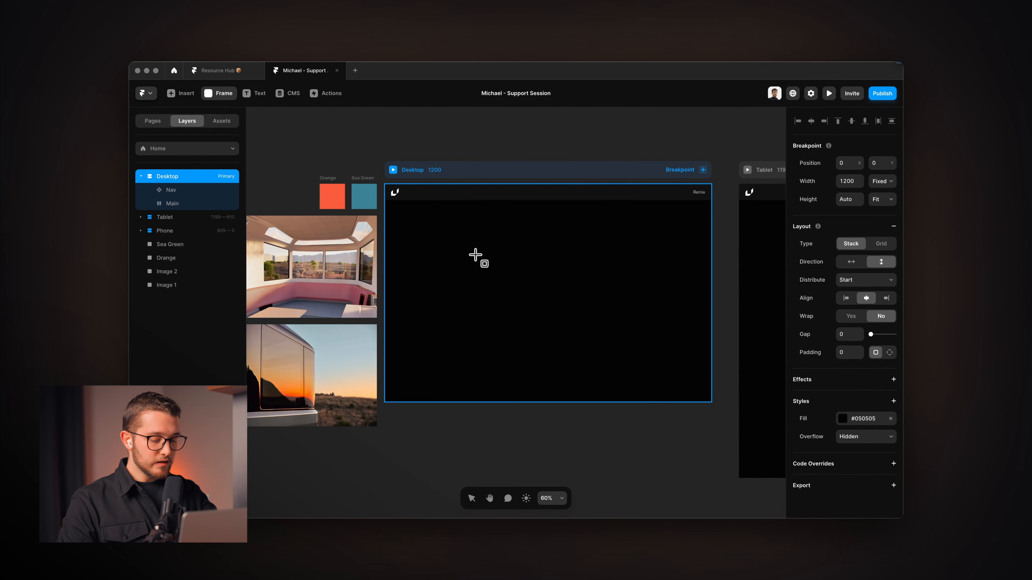
pyautogui.moveTo(482, 244); pyautogui.dragTo(617, 356)
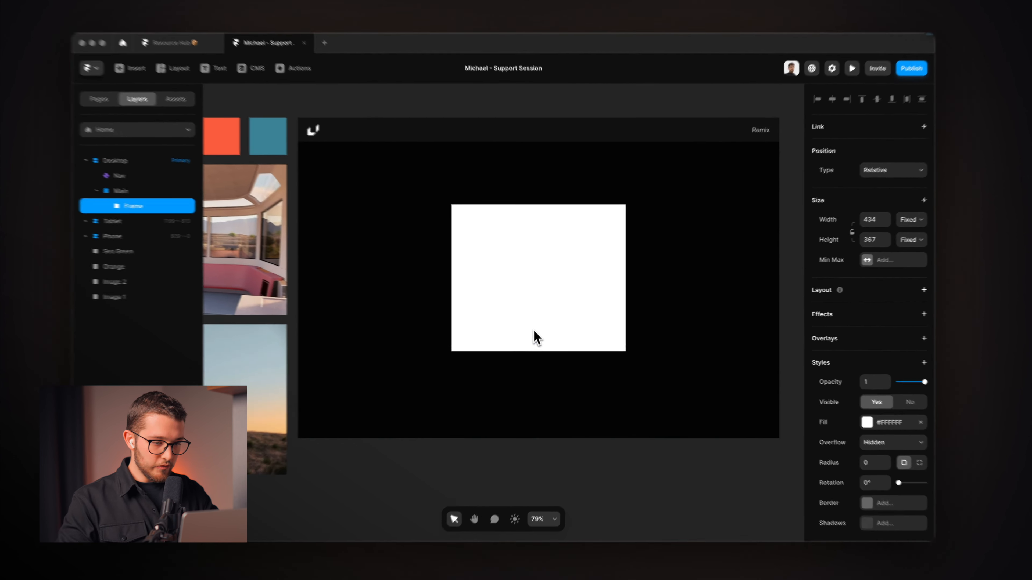
# Rename the new frame as Card and remove its white fill.
pyautogui.hotkey('ctrl', 'r')
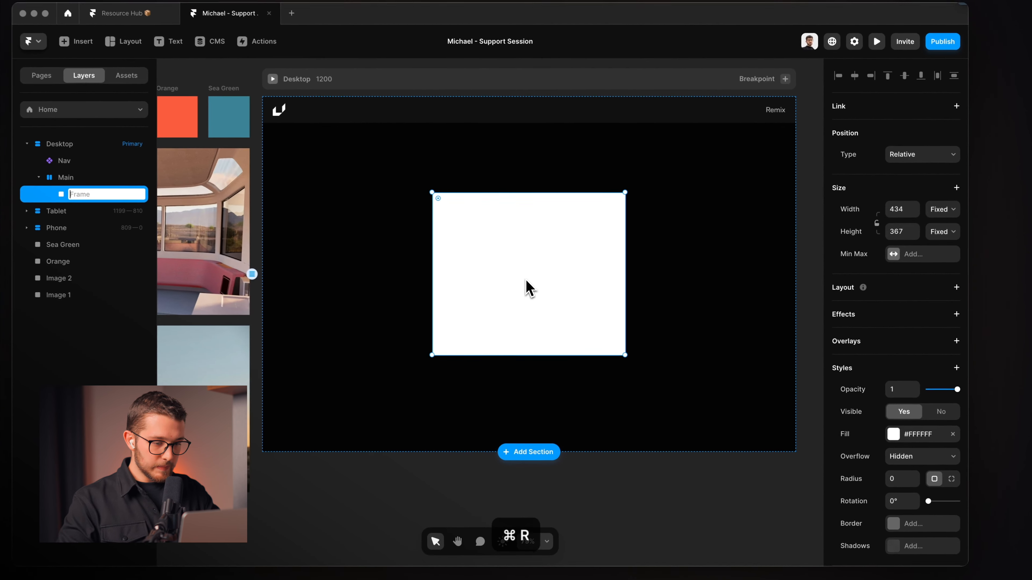
pyautogui.write('Card')
pyautogui.press('Return')
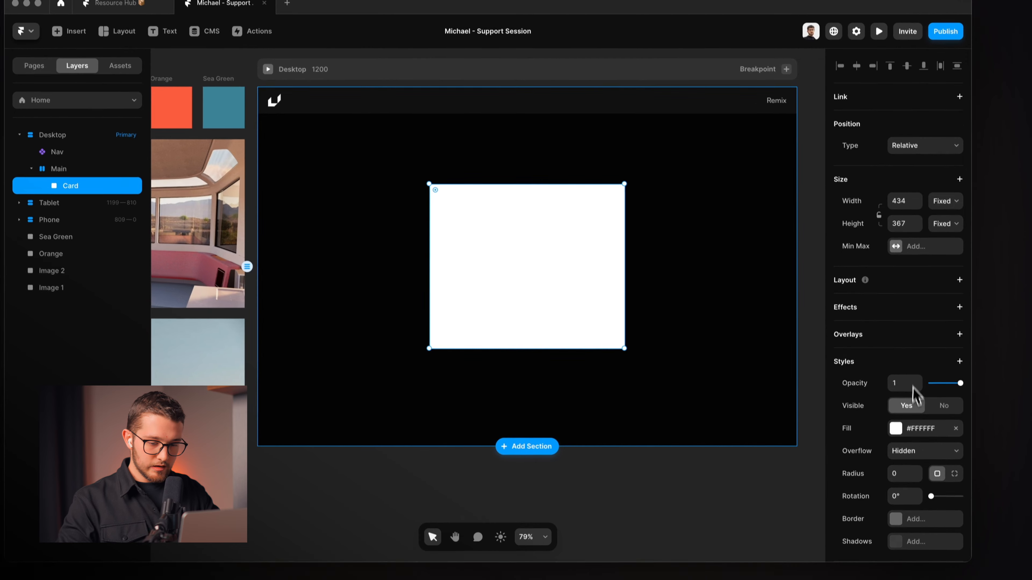
pyautogui.scroll(-5, 953, 332)
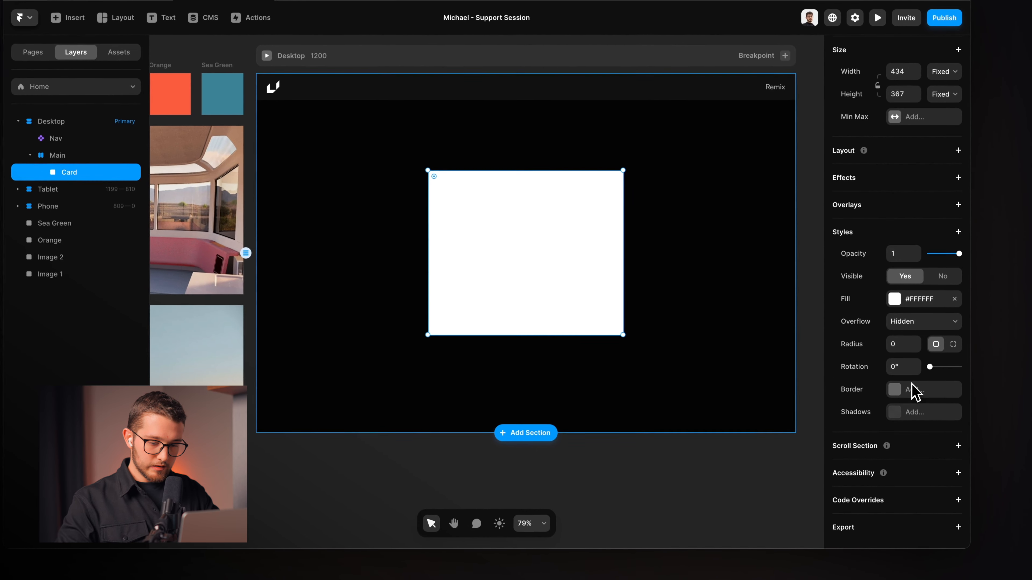
pyautogui.click(954, 298)
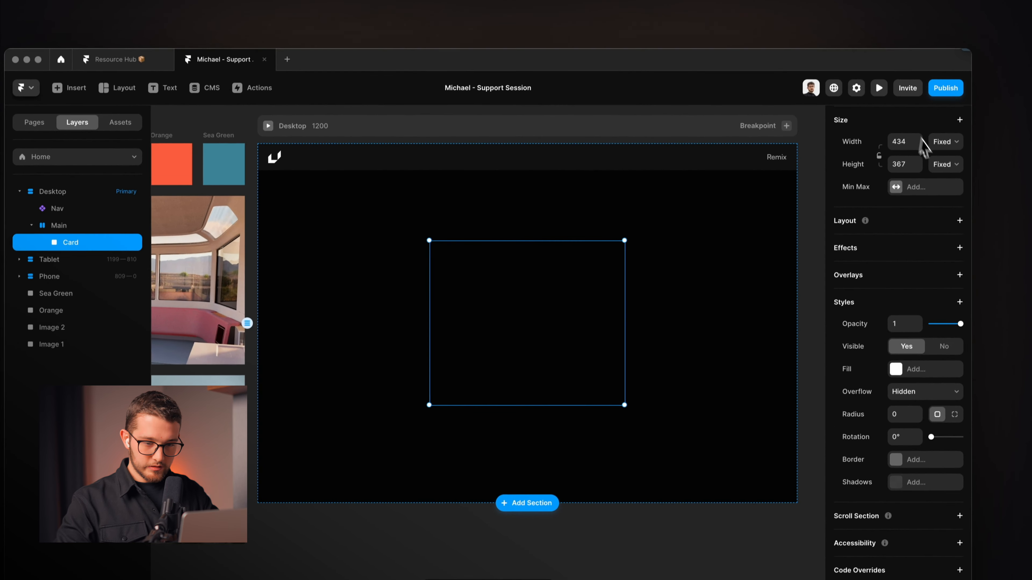
# Set the Card frame's height to 450 and its width to 600.
pyautogui.click(902, 164)
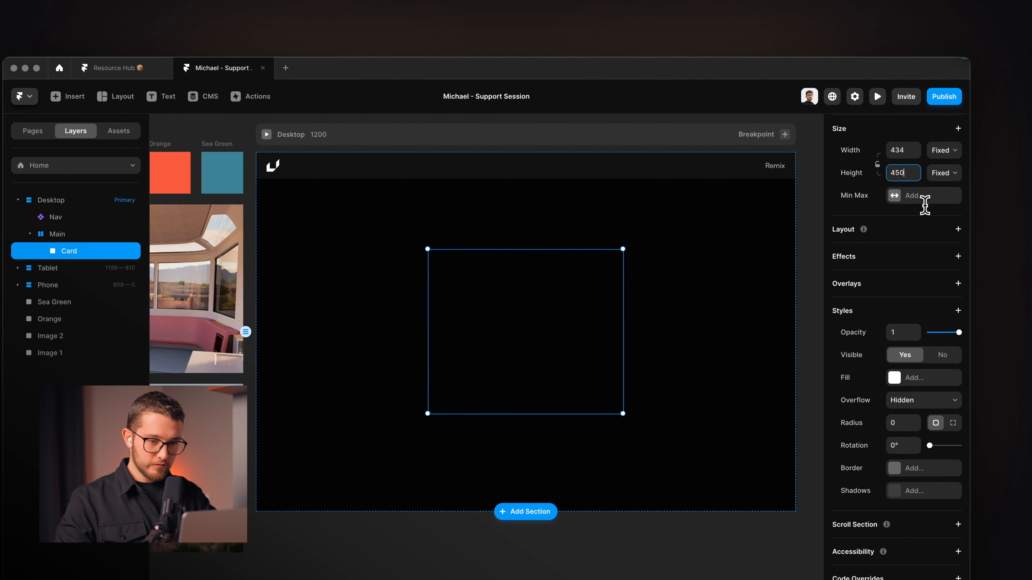
pyautogui.write('450')
pyautogui.press('Return')
pyautogui.moveTo(622, 284); pyautogui.dragTo(668, 286)
pyautogui.click(894, 150)
pyautogui.write('600')
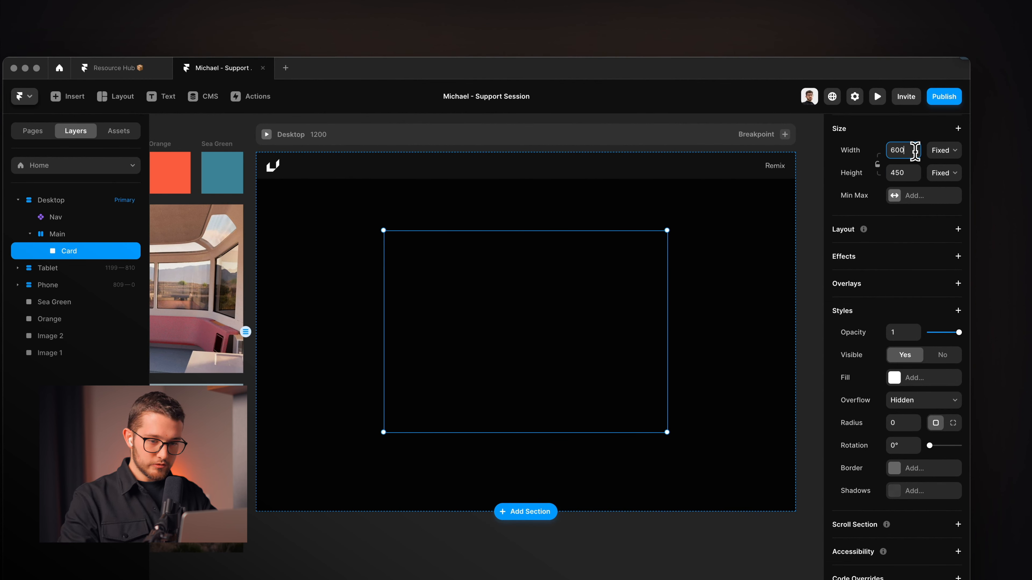
pyautogui.press('Return')
pyautogui.click(705, 262)
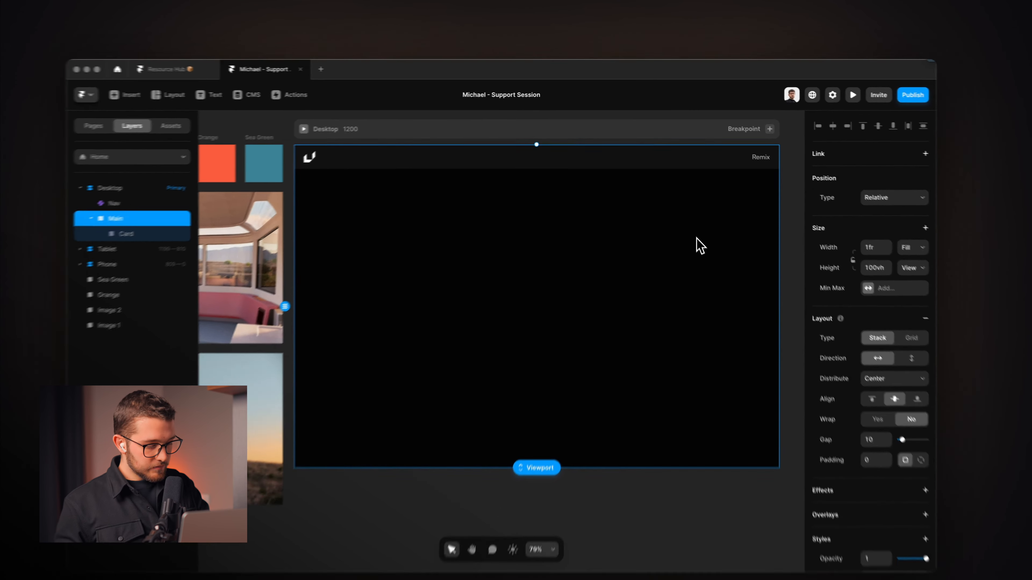
# Examine the hover behaviour of the cards on the published site in the browser, and return to the Card frame in Framer.
pyautogui.press('super+Tab')
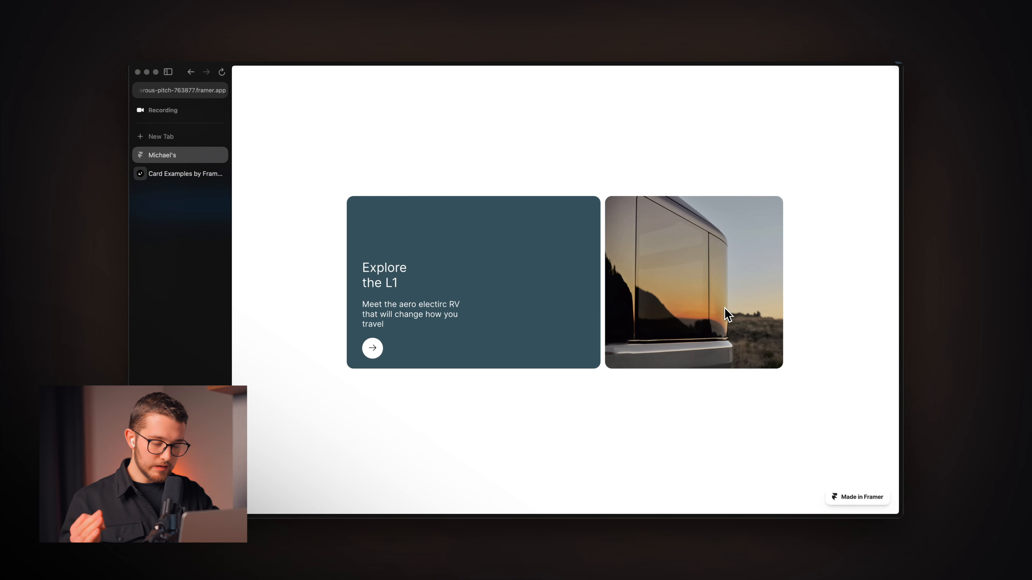
pyautogui.press('super+Tab')
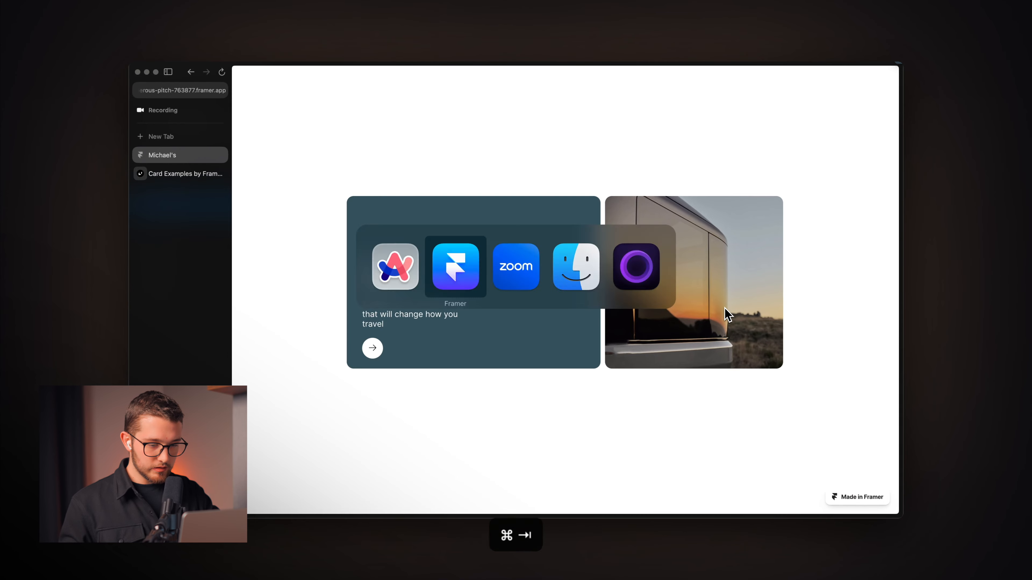
pyautogui.click(512, 304)
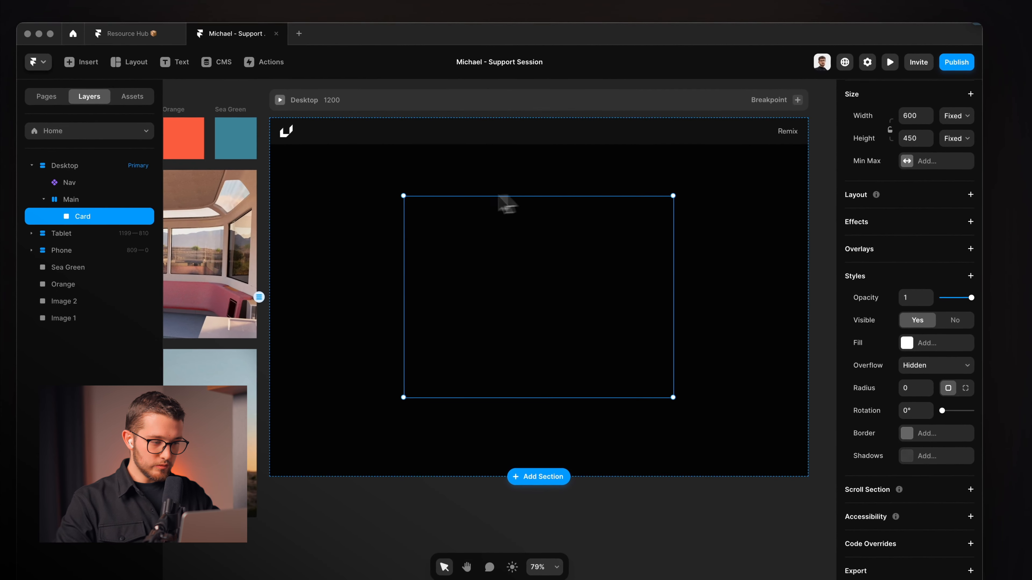
# Try an empty image fill on the Card frame and remove it again.
pyautogui.click(912, 343)
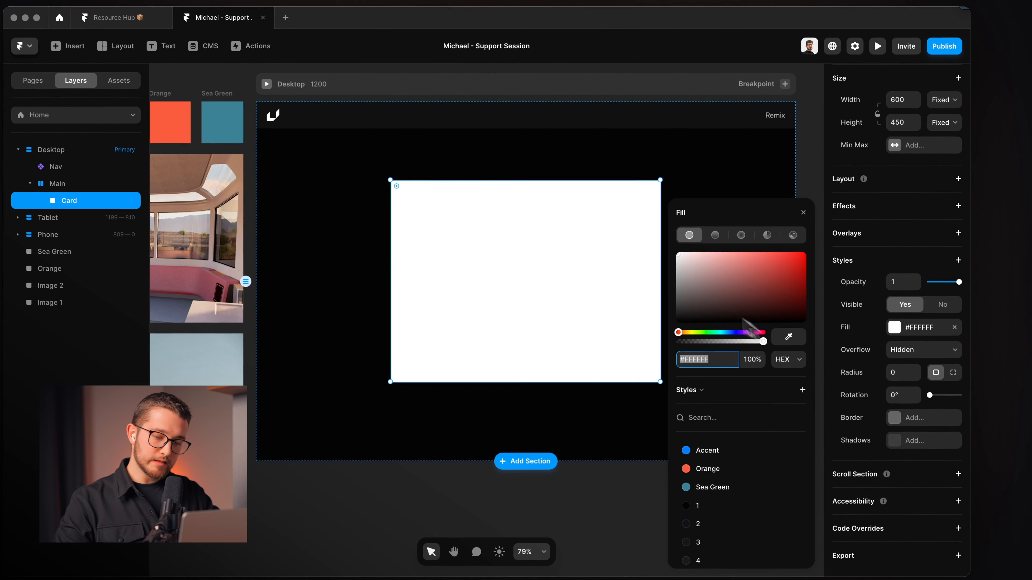
pyautogui.click(792, 235)
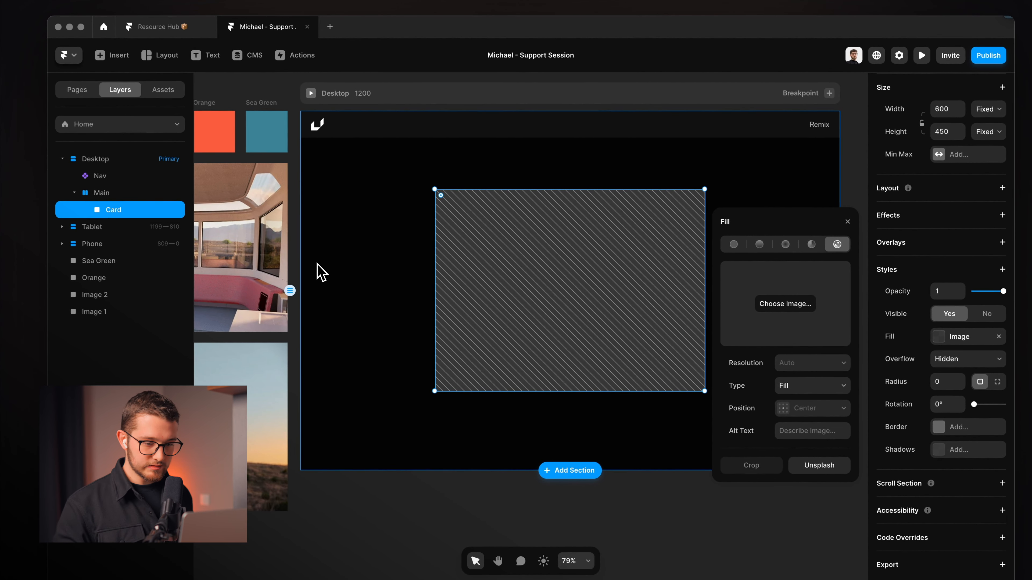
pyautogui.click(848, 222)
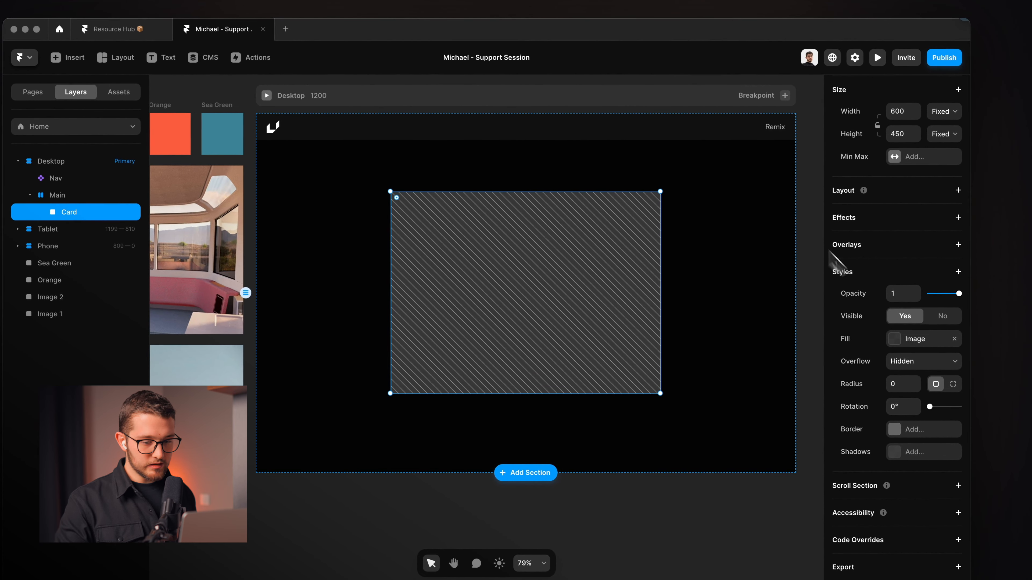
pyautogui.click(953, 338)
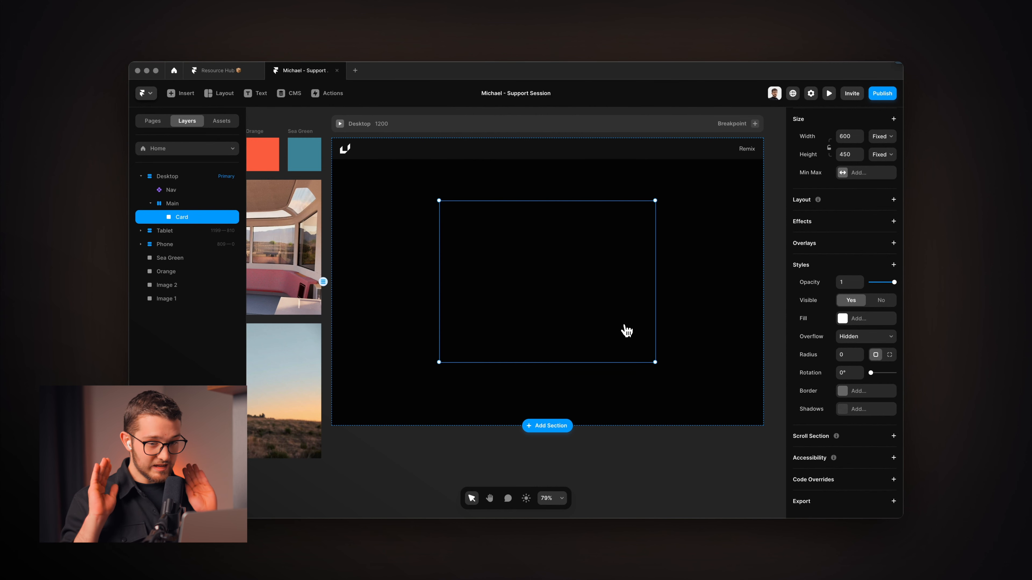
# Add a stack layout to the Card frame.
pyautogui.press('f')
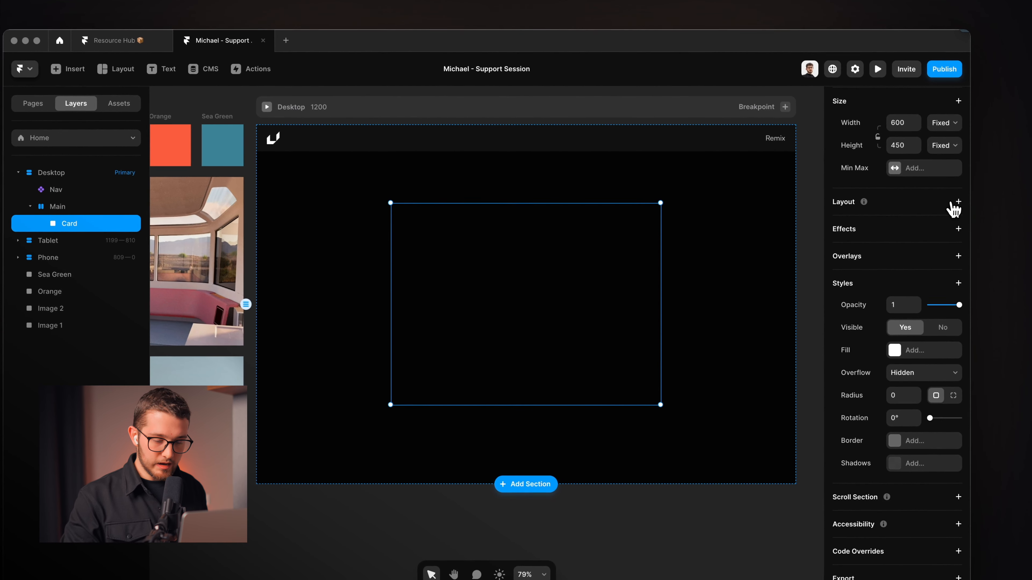
pyautogui.click(951, 202)
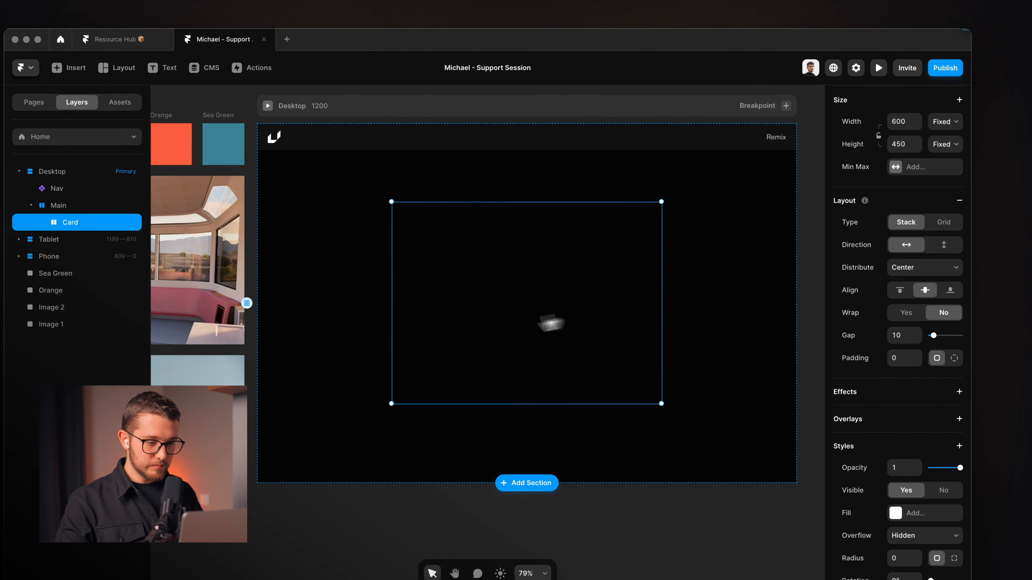
# Draw a frame about 330 × 122 inside the Card stack and check its position type options.
pyautogui.press('f')
pyautogui.moveTo(450, 259); pyautogui.dragTo(600, 314)
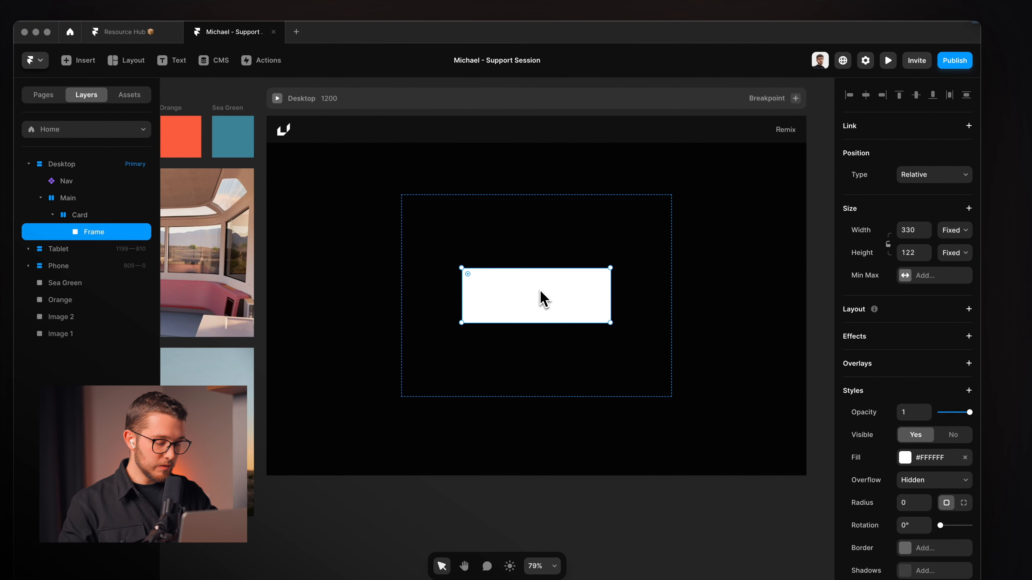
pyautogui.click(930, 176)
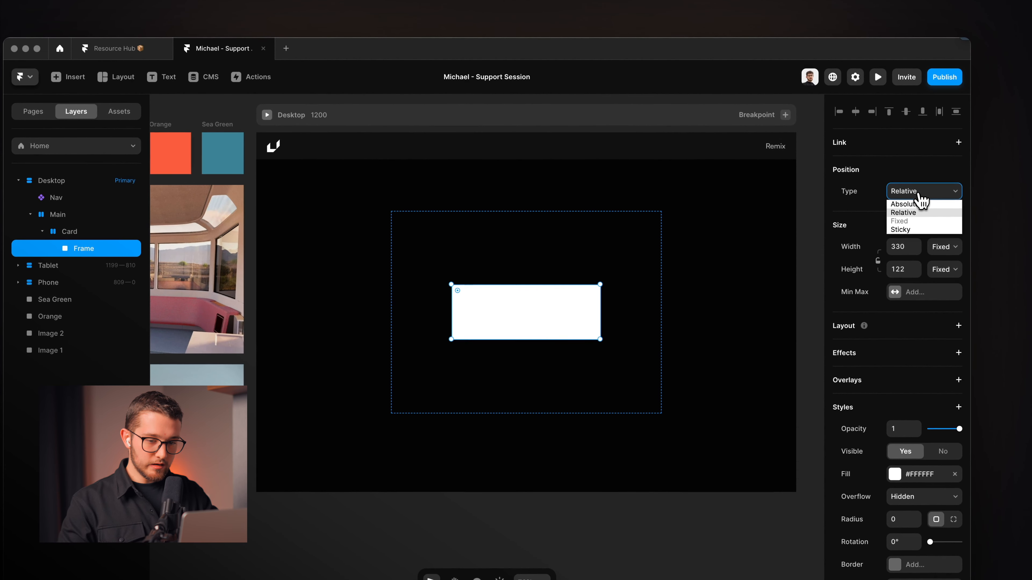
pyautogui.click(920, 199)
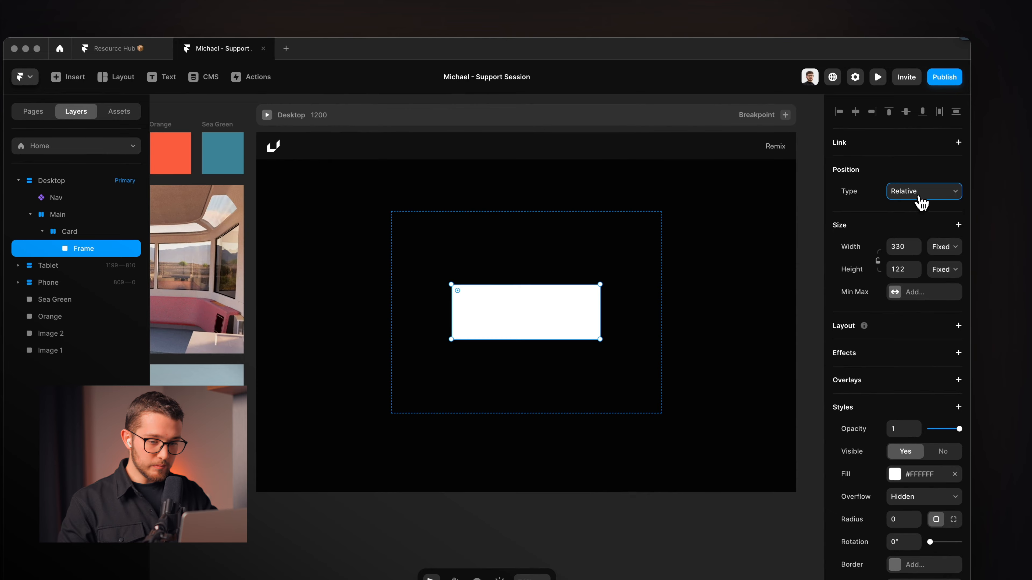
# Duplicate the inner frame twice to try the stack's arrangement, and delete all three frames.
pyautogui.press('super+d')
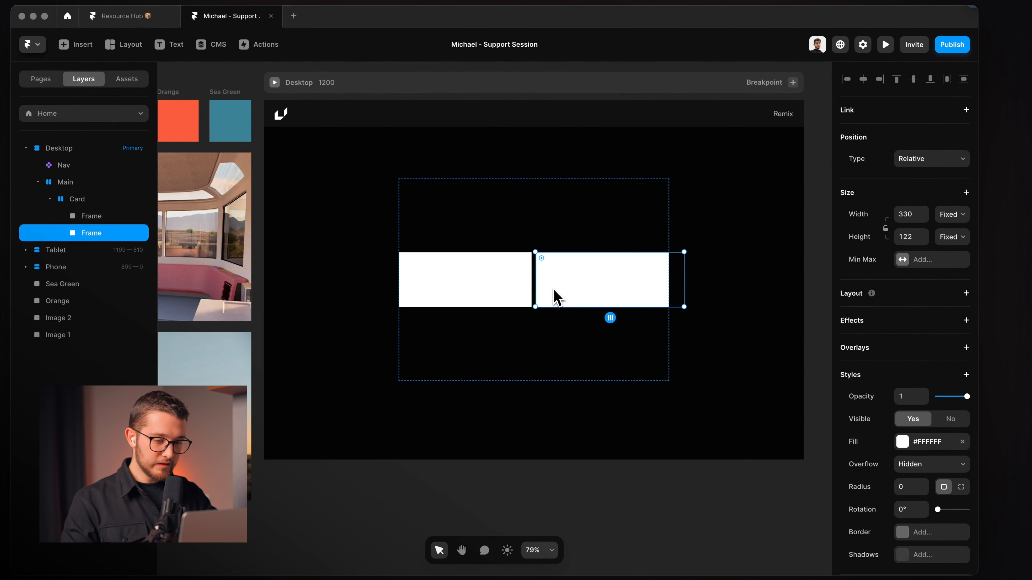
pyautogui.press('super+d')
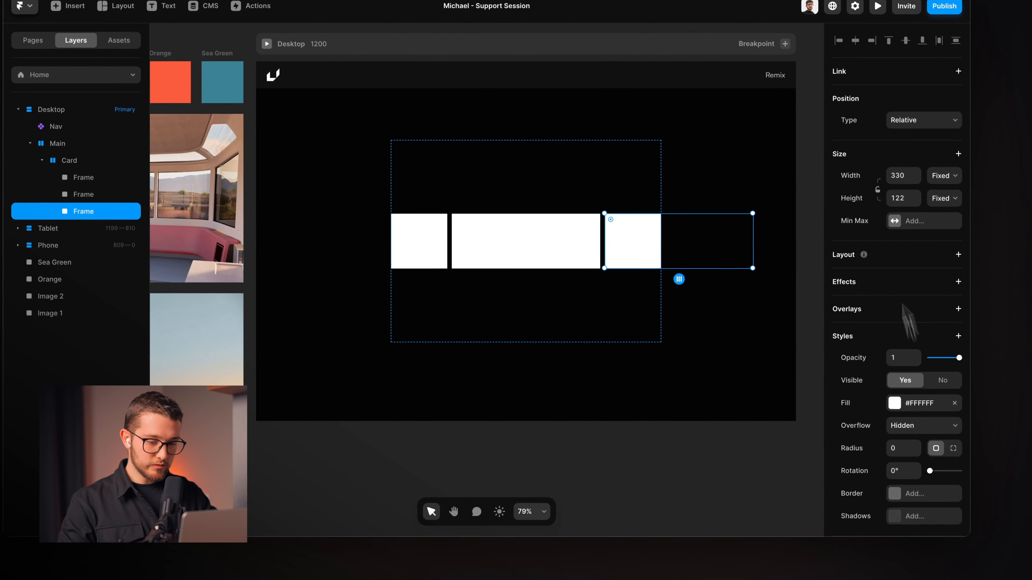
pyautogui.keyDown('shift'); pyautogui.click(569, 260); pyautogui.keyUp('shift')
pyautogui.press('Delete')
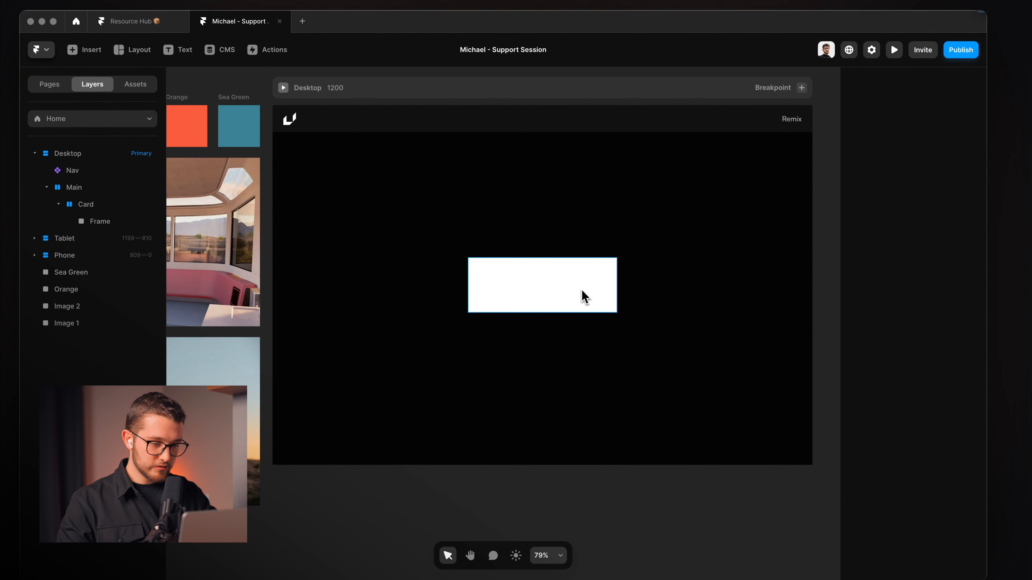
pyautogui.click(569, 256)
pyautogui.press('Delete')
# Remove the leftover inner frame, draw a new one about 459 × 313 inside Card, and name it Image Wrap.
pyautogui.click(514, 275)
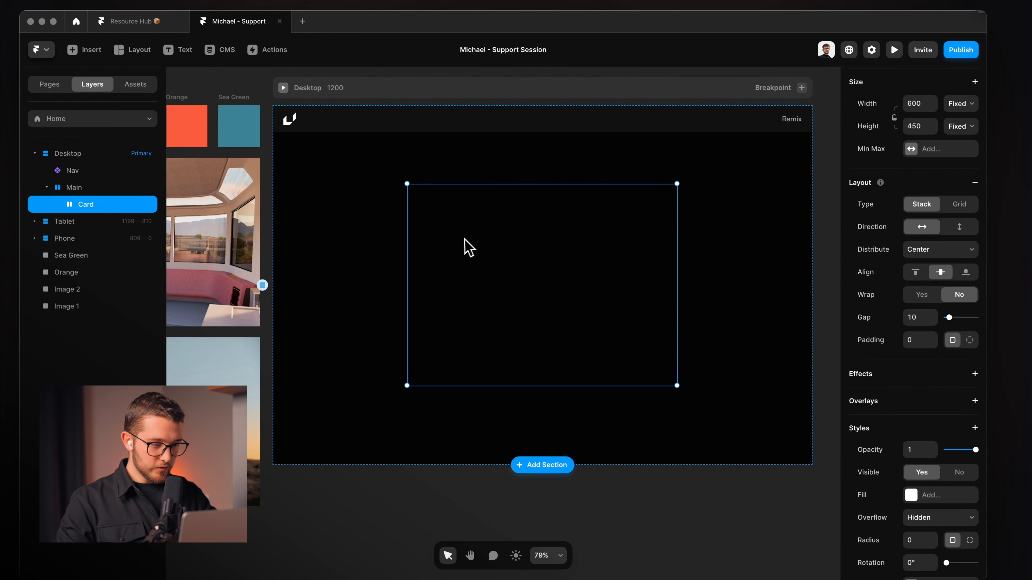
pyautogui.press('f')
pyautogui.moveTo(429, 211); pyautogui.dragTo(636, 354)
pyautogui.press('super+r')
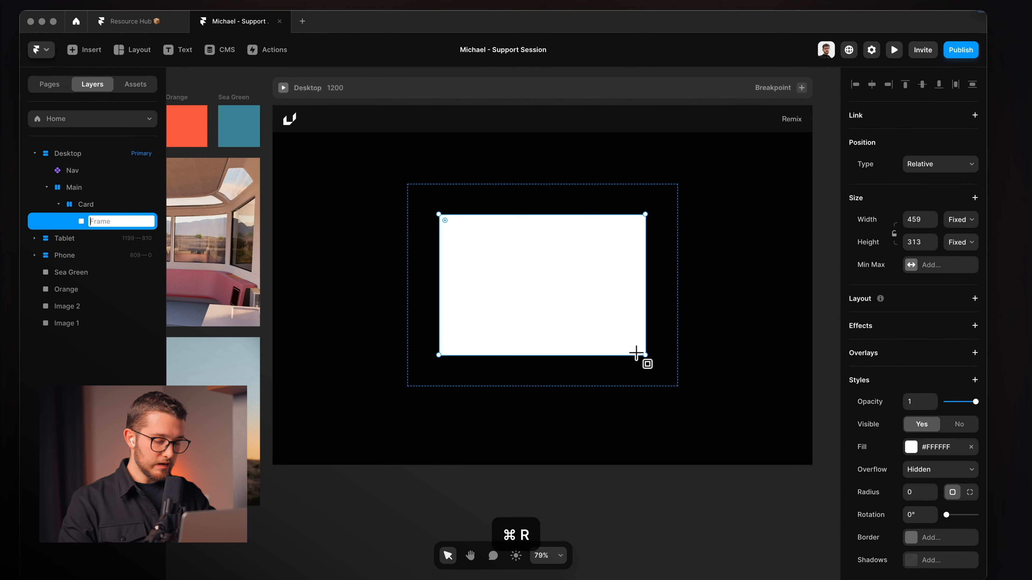
pyautogui.write('Image Wrap')
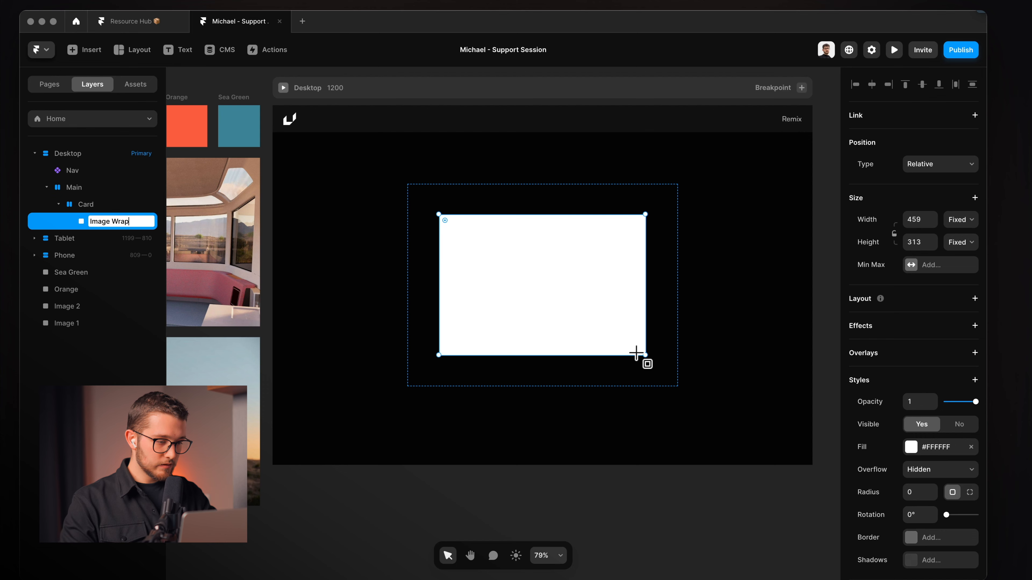
pyautogui.press('Return')
# Make Image Wrap absolutely positioned and set its top, bottom, left and right offsets to 0 so it fills Card.
pyautogui.click(957, 164)
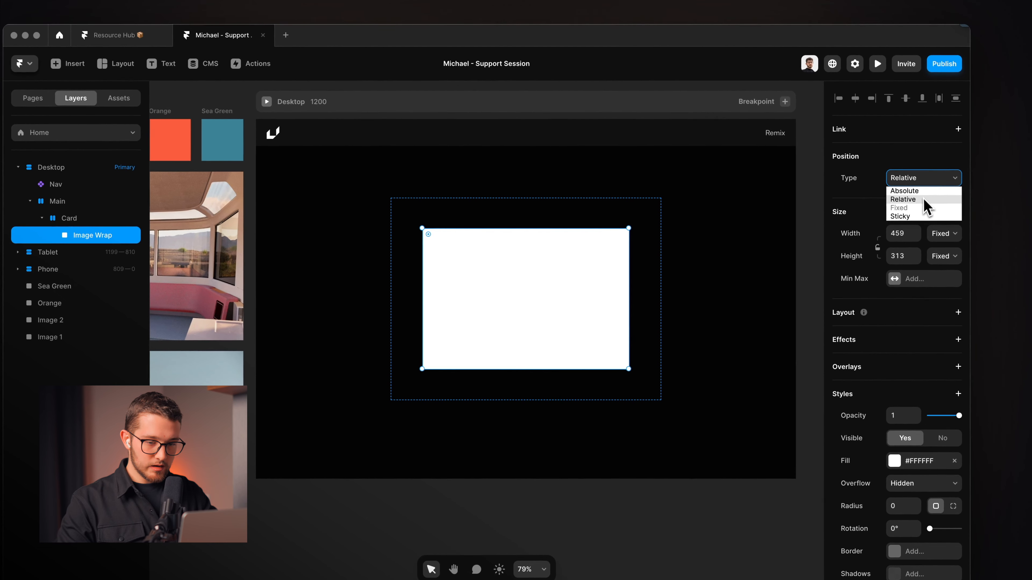
pyautogui.click(918, 191)
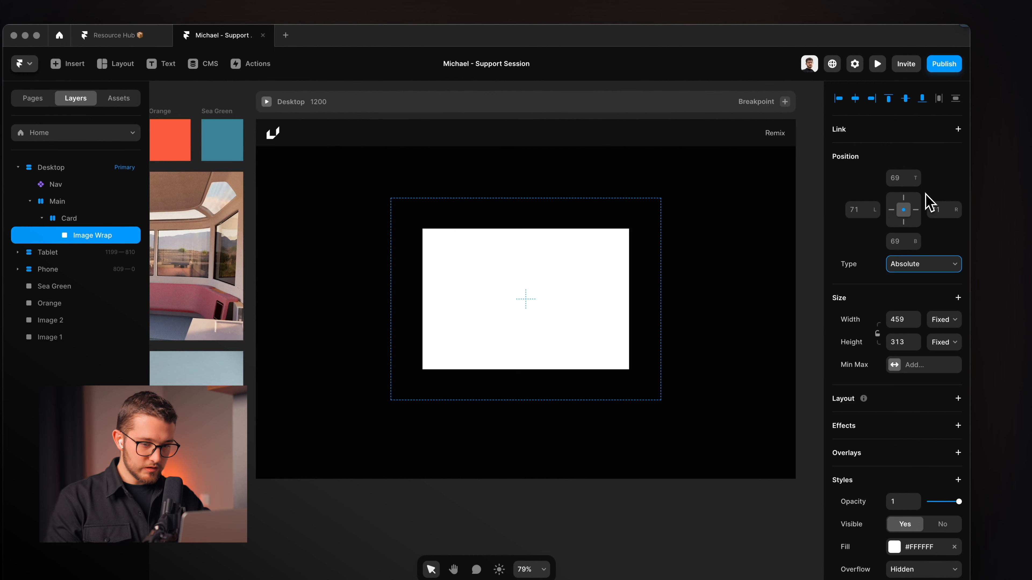
pyautogui.click(902, 243)
pyautogui.write('0')
pyautogui.click(943, 209)
pyautogui.write('0')
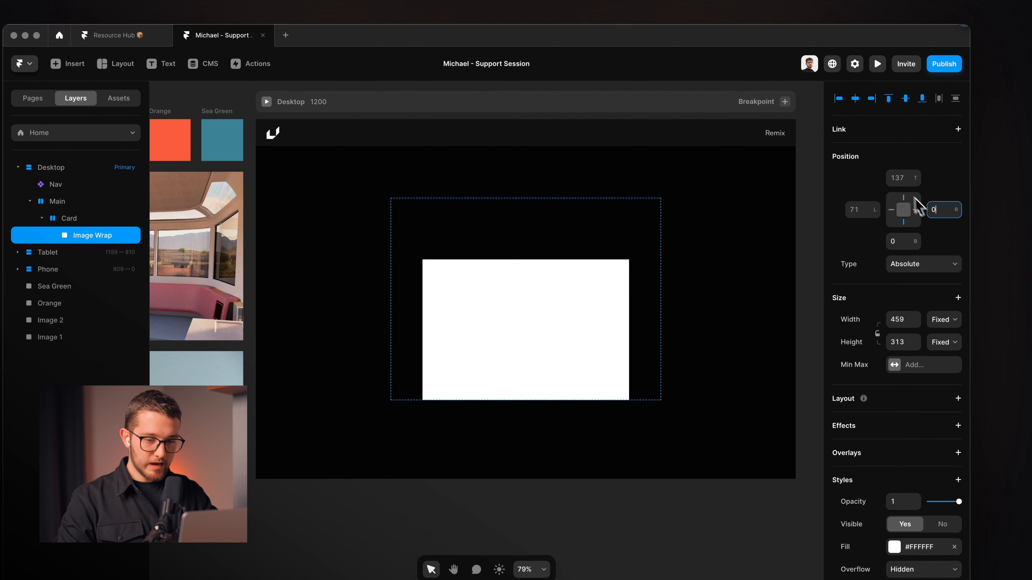
pyautogui.click(896, 178)
pyautogui.write('0')
pyautogui.click(857, 210)
pyautogui.write('0')
pyautogui.press('Return')
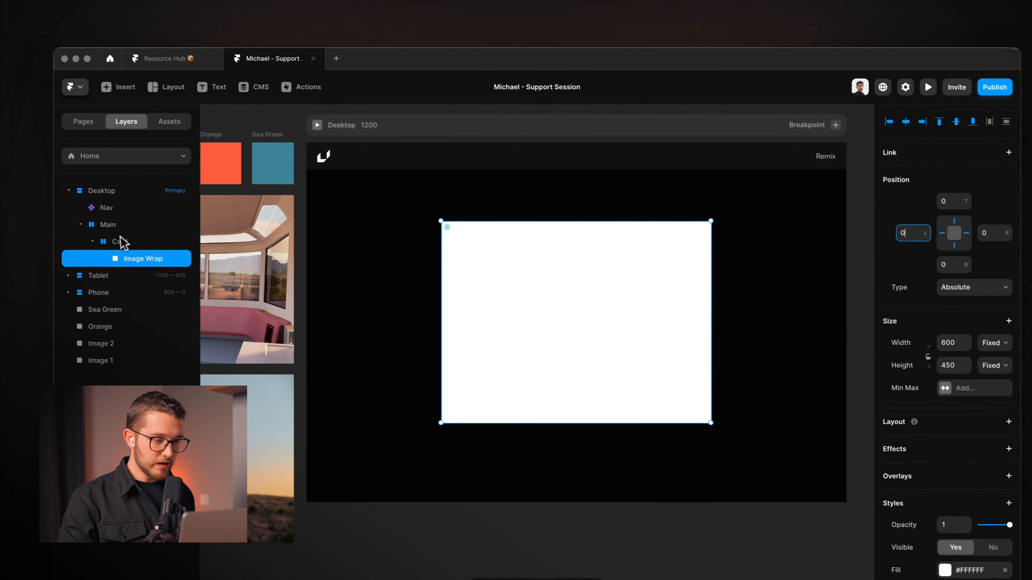
# Widen the Card frame to about 614 and remove the white fill from Image Wrap.
pyautogui.click(71, 218)
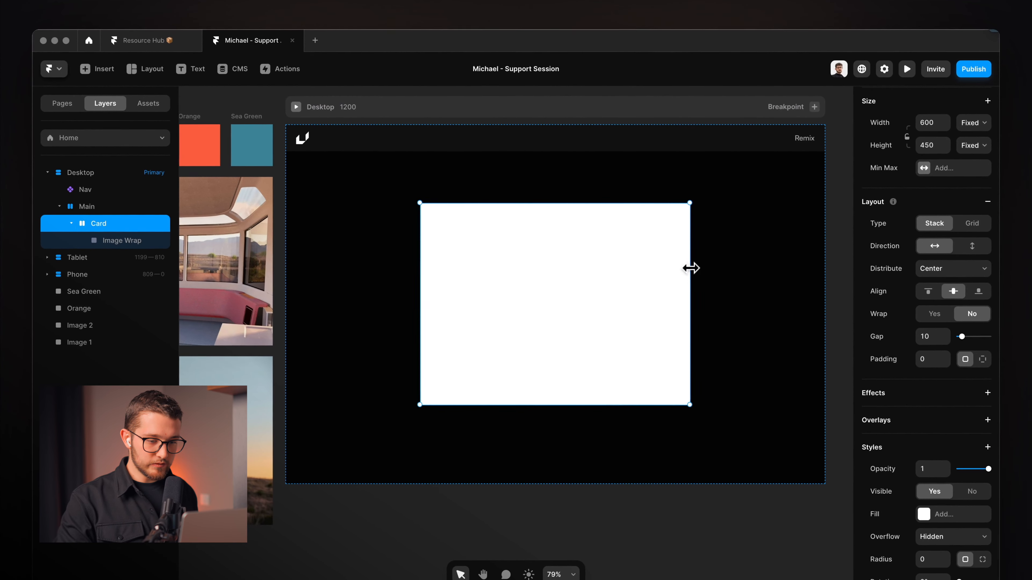
pyautogui.moveTo(690, 268)
pyautogui.mouseDown()
pyautogui.moveTo(665, 276)
pyautogui.moveTo(695, 272)
pyautogui.mouseUp()
pyautogui.click(175, 239)
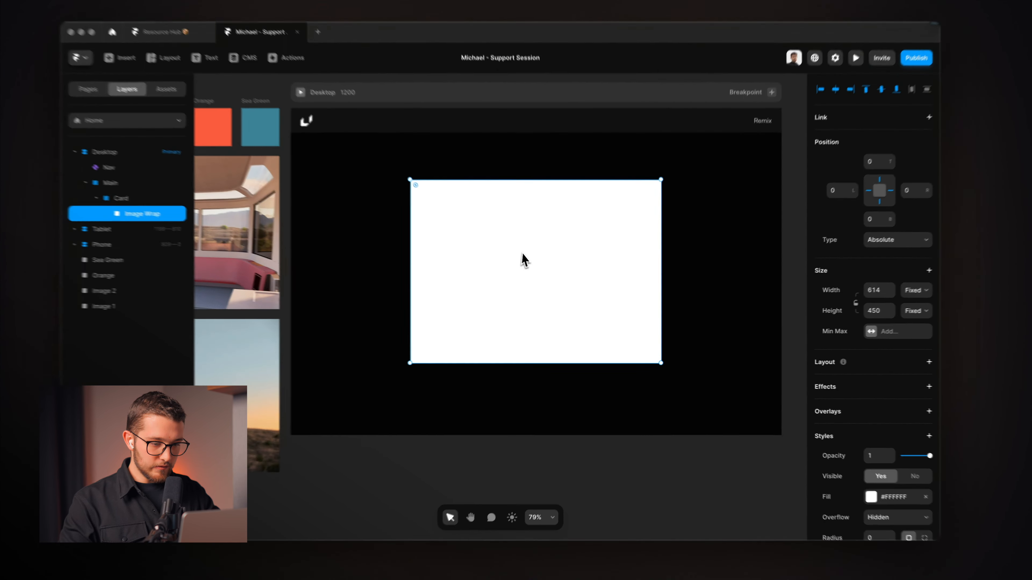
pyautogui.scroll(-3, 885, 467)
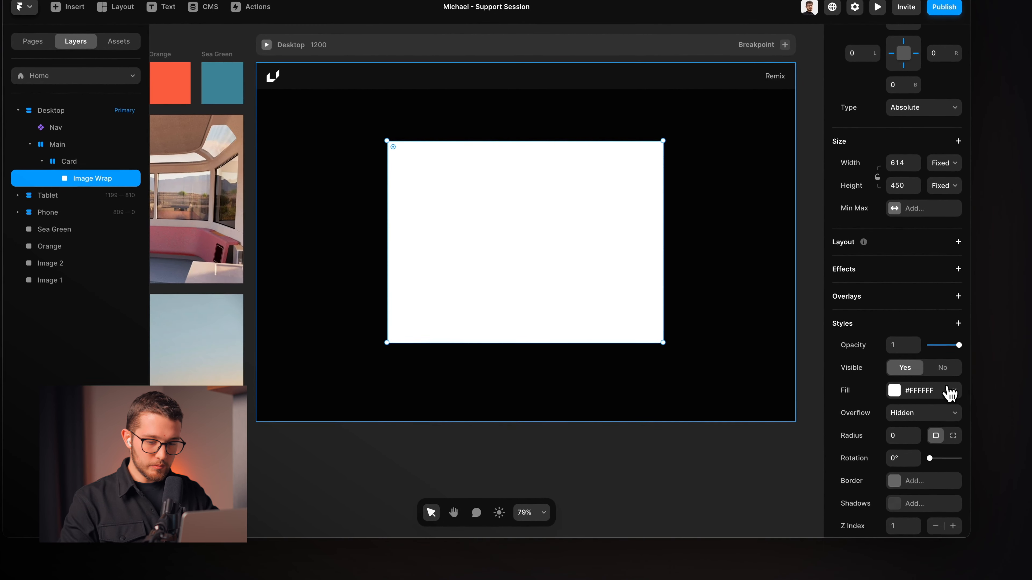
pyautogui.click(954, 391)
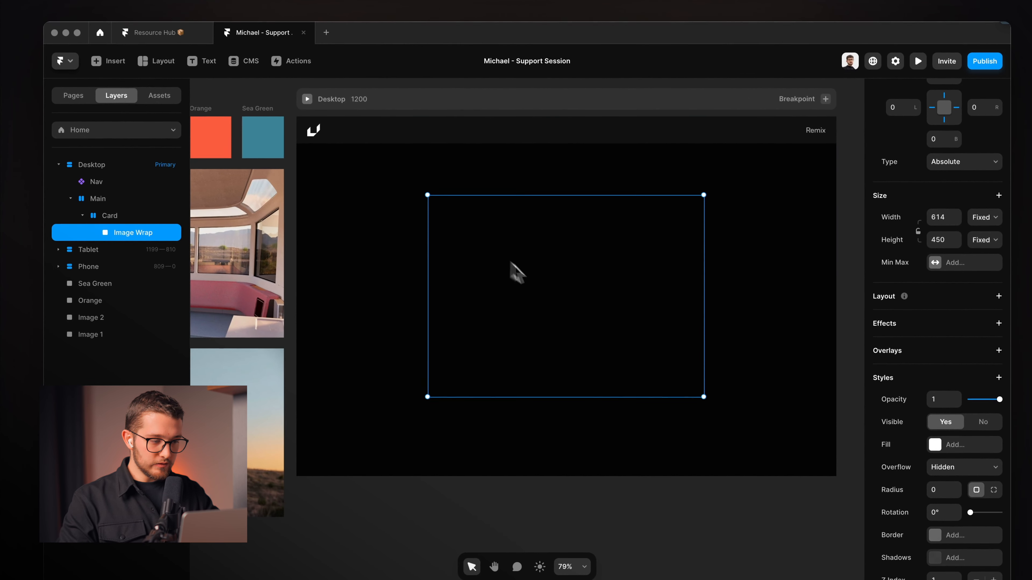
# Try a frame about 174 × 194 inside Image Wrap and delete it.
pyautogui.press('f')
pyautogui.moveTo(513, 245); pyautogui.dragTo(592, 333)
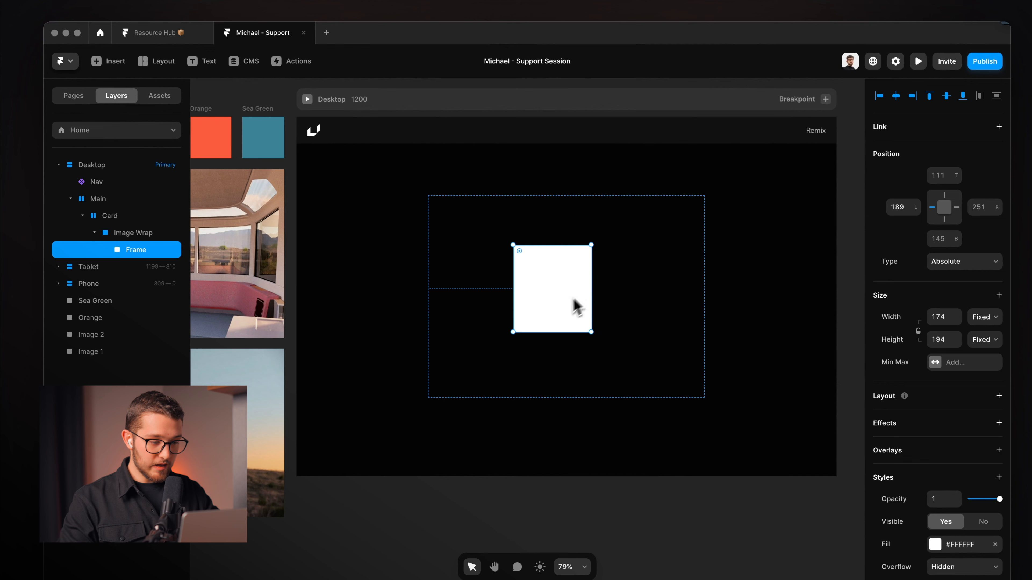
pyautogui.press('Delete')
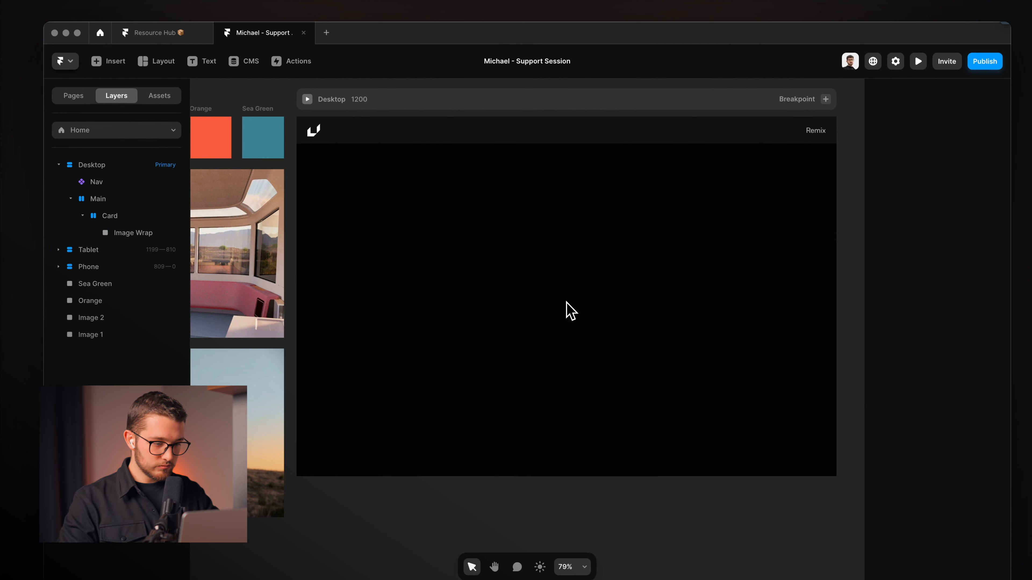
# Move Image 1 from the canvas into the Image Wrap frame by cutting and pasting it.
pyautogui.scroll(-4, 566, 302)
pyautogui.hscroll(-1, 566, 302)
pyautogui.click(261, 240)
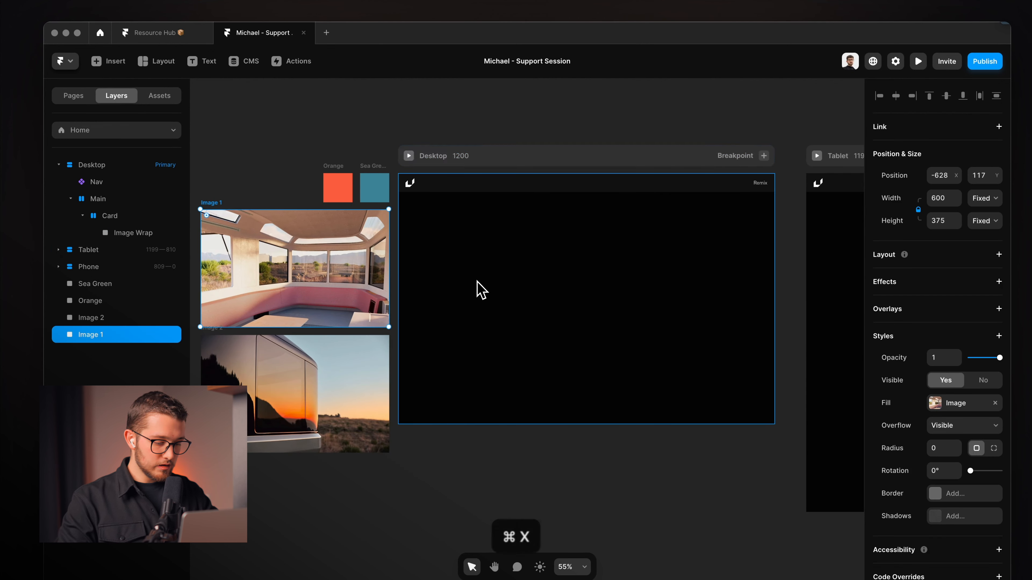
pyautogui.press('super+x')
pyautogui.click(579, 304)
pyautogui.scroll(3, 601, 304)
pyautogui.press('super+v')
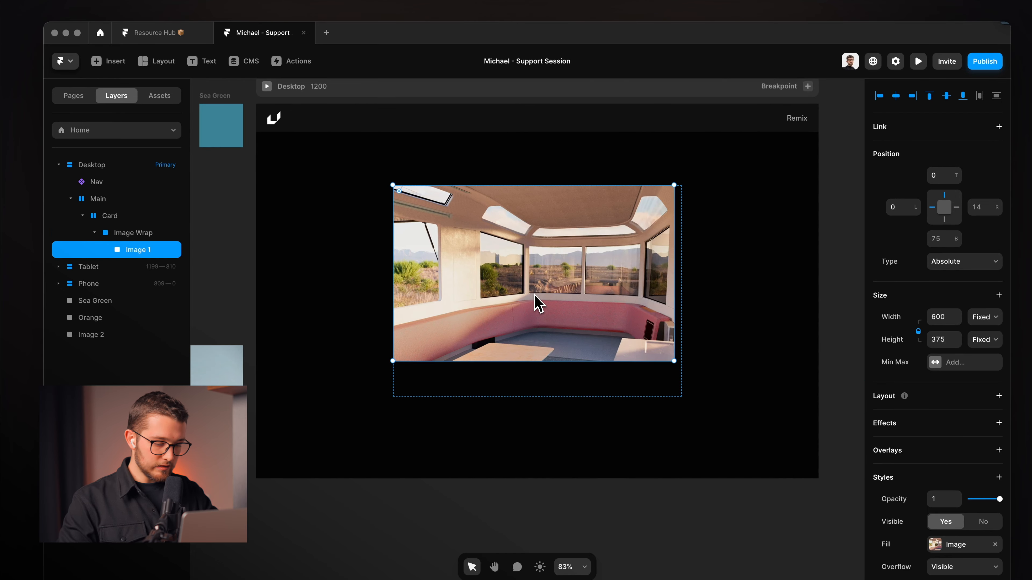
# Centre Image 1 in Image Wrap, enlarge it to about 764 × 478, and pin it to the centre only.
pyautogui.hotkey('alt', 'h')
pyautogui.hotkey('alt', 'v')
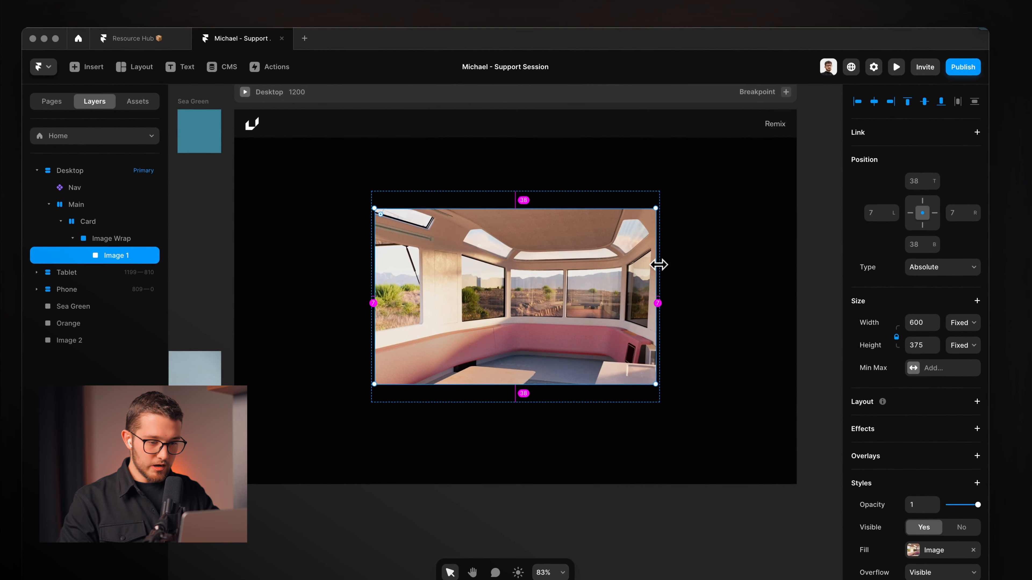
pyautogui.moveTo(646, 290); pyautogui.dragTo(694, 265)
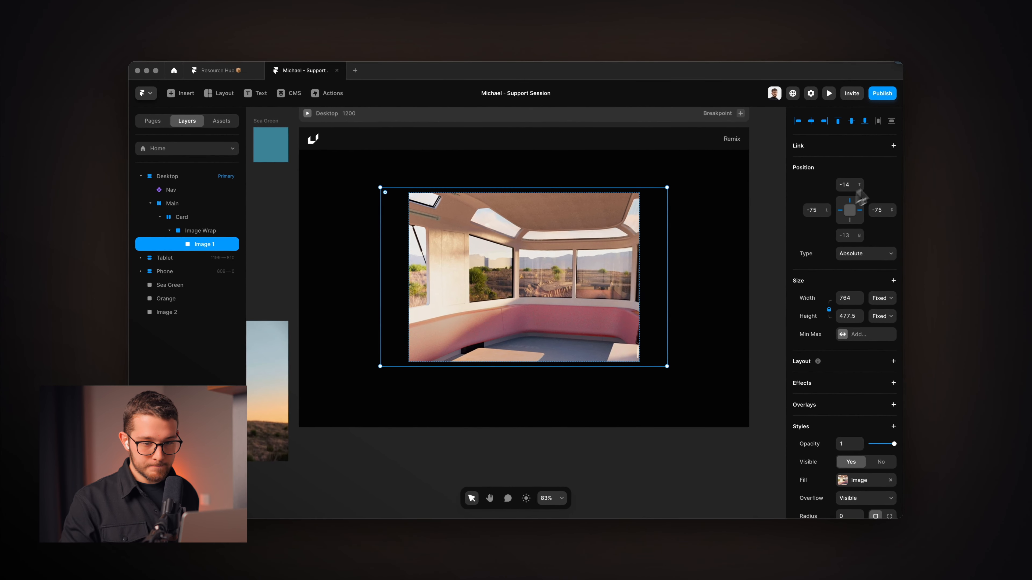
pyautogui.click(849, 211)
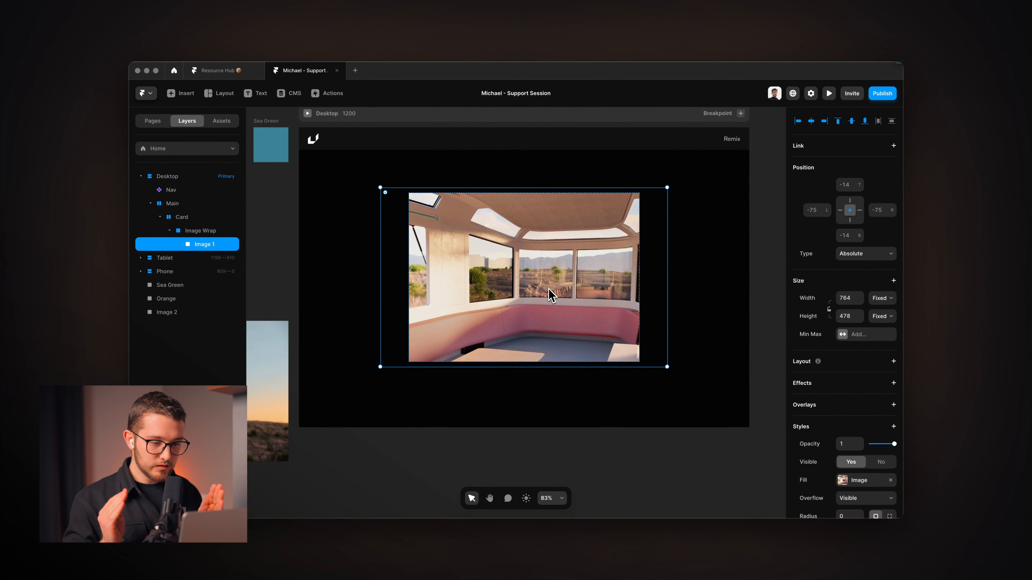
# Resize the Card frame to a width of about 567 and check the position settings of Image Wrap and Image 1.
pyautogui.click(183, 217)
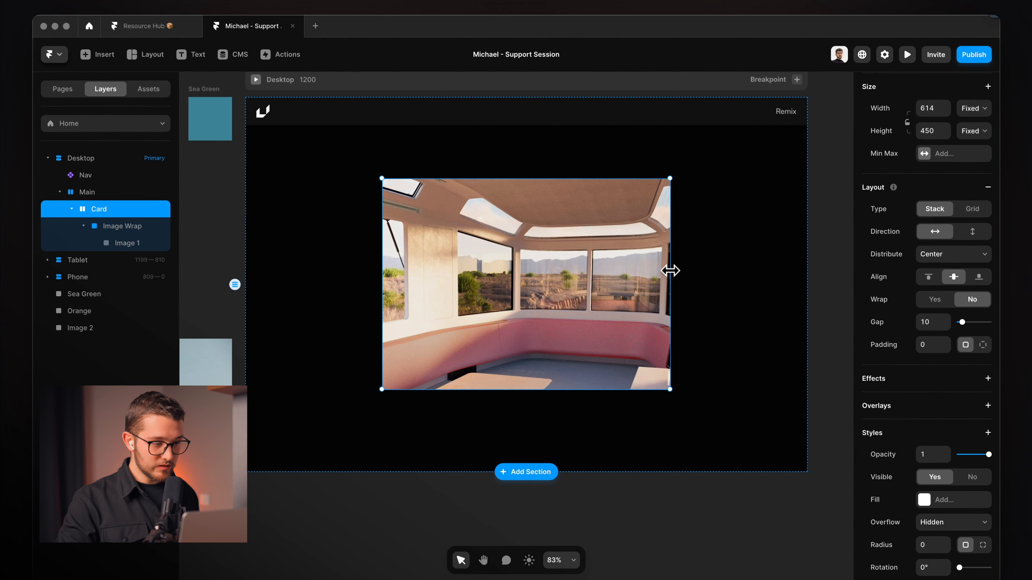
pyautogui.moveTo(670, 270)
pyautogui.mouseDown()
pyautogui.moveTo(597, 276)
pyautogui.moveTo(690, 276)
pyautogui.moveTo(619, 275)
pyautogui.moveTo(672, 278)
pyautogui.mouseUp()
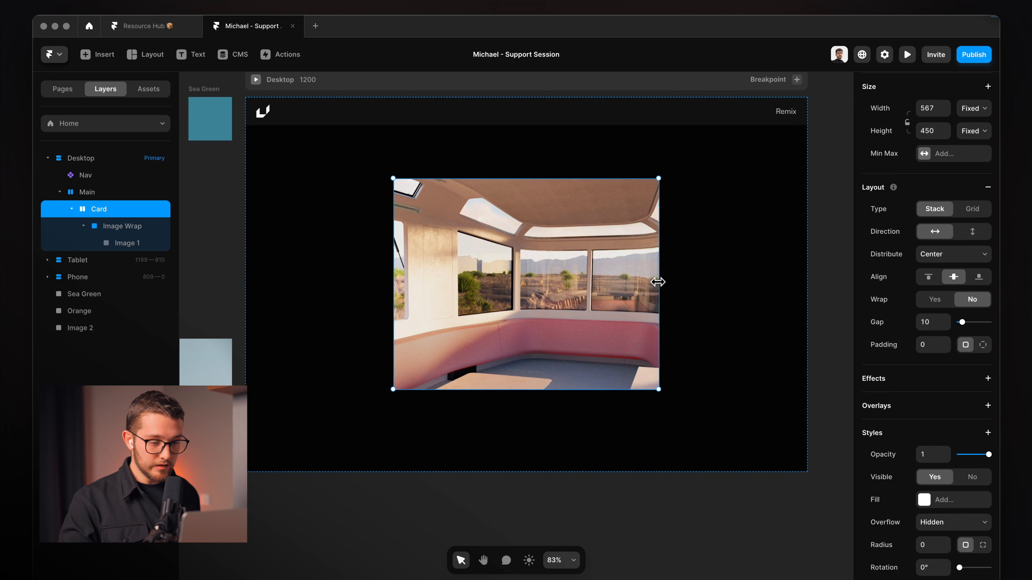
pyautogui.moveTo(657, 285); pyautogui.dragTo(641, 291)
pyautogui.click(168, 225)
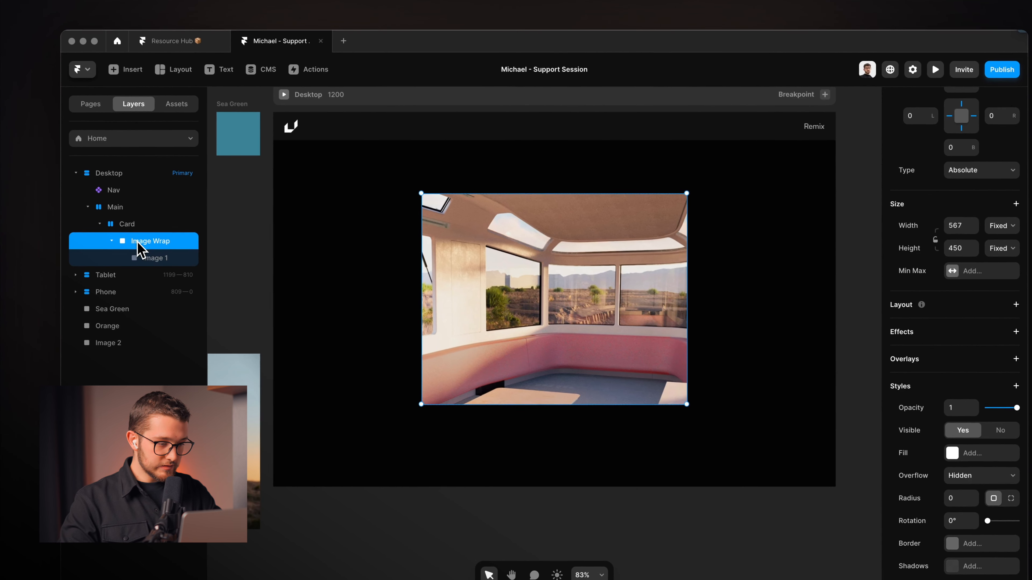
pyautogui.click(142, 243)
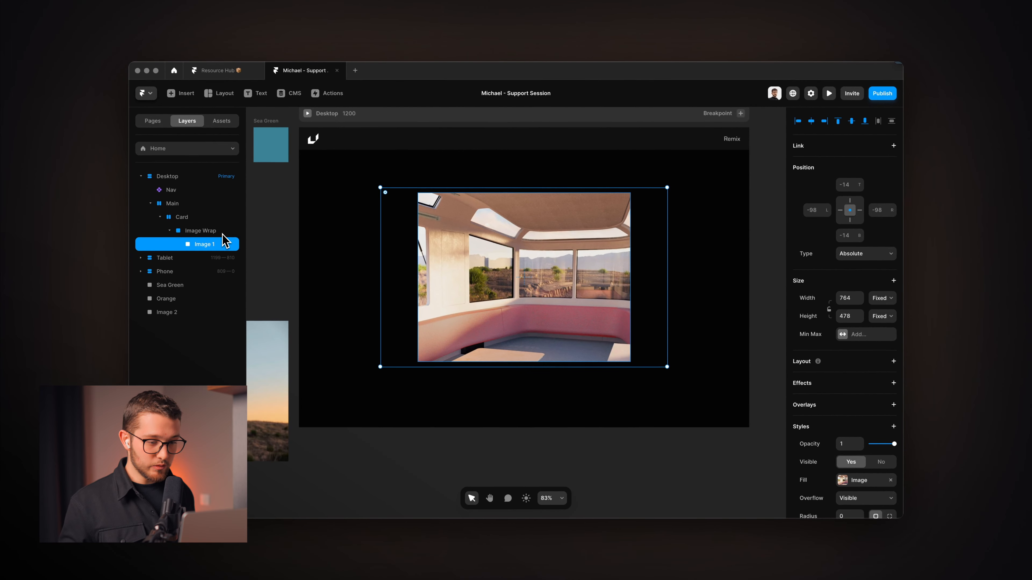
# Draw a frame about 225 × 198 on the canvas below Desktop and move it into Image Wrap above Image 1.
pyautogui.scroll(-2, 368, 253)
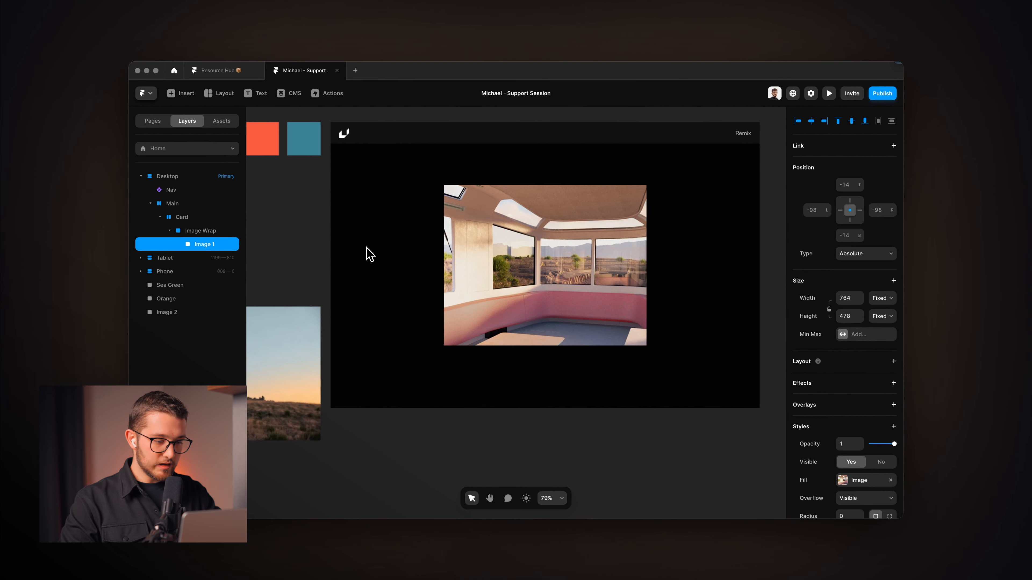
pyautogui.scroll(-1, 367, 249)
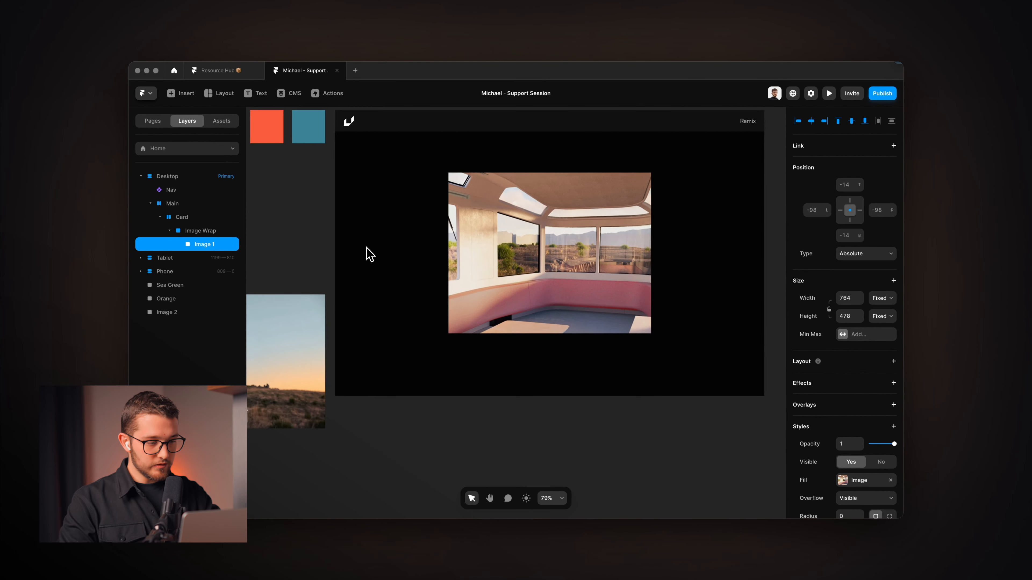
pyautogui.scroll(-2, 367, 249)
pyautogui.press('f')
pyautogui.moveTo(415, 384); pyautogui.dragTo(503, 464)
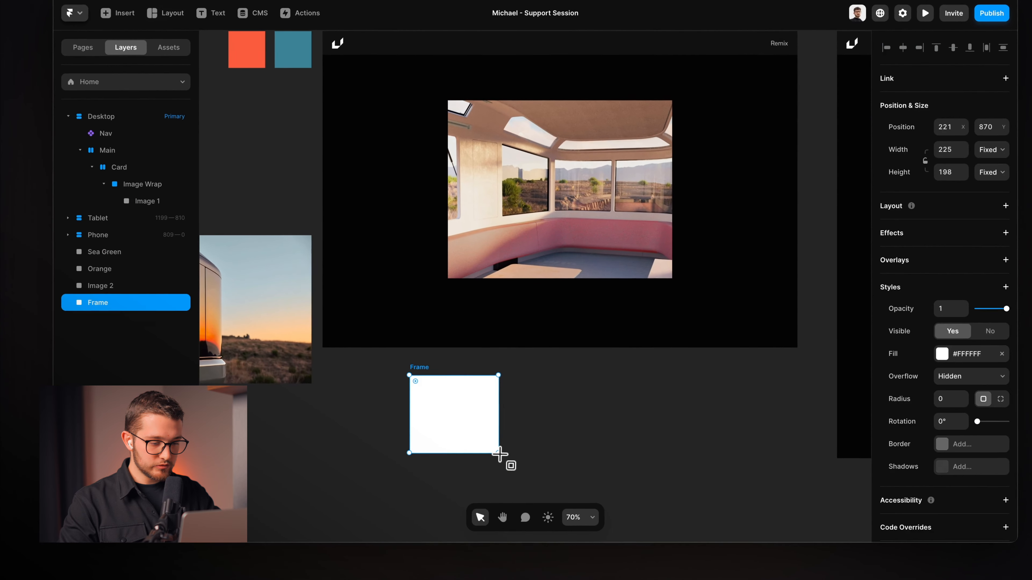
pyautogui.press('super+x')
pyautogui.click(142, 206)
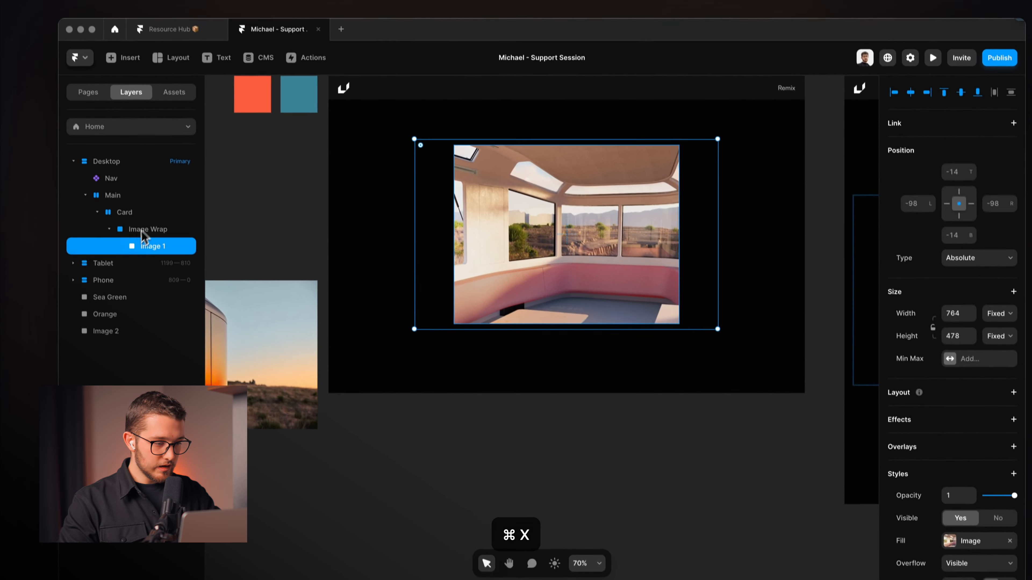
pyautogui.press('super+v')
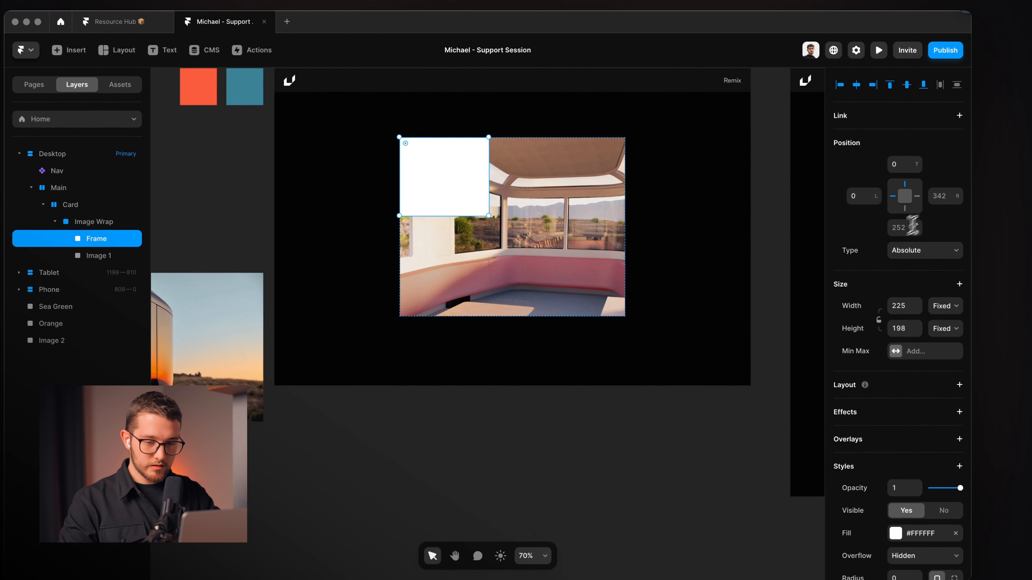
# Set the new frame's bottom and right offsets to 0 so it covers all of Image Wrap.
pyautogui.click(911, 226)
pyautogui.write('0')
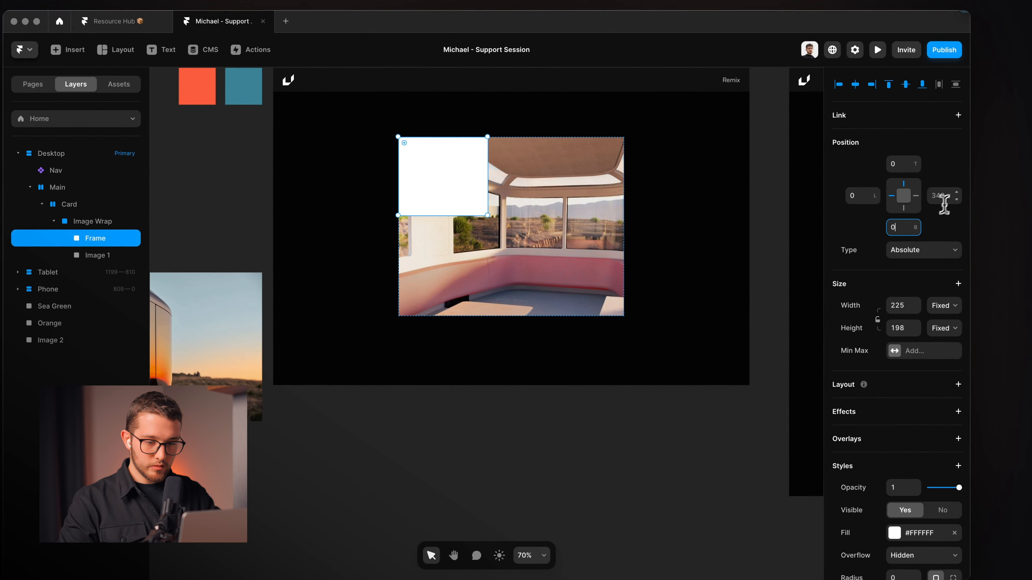
pyautogui.click(943, 200)
pyautogui.write('0')
pyautogui.press('Return')
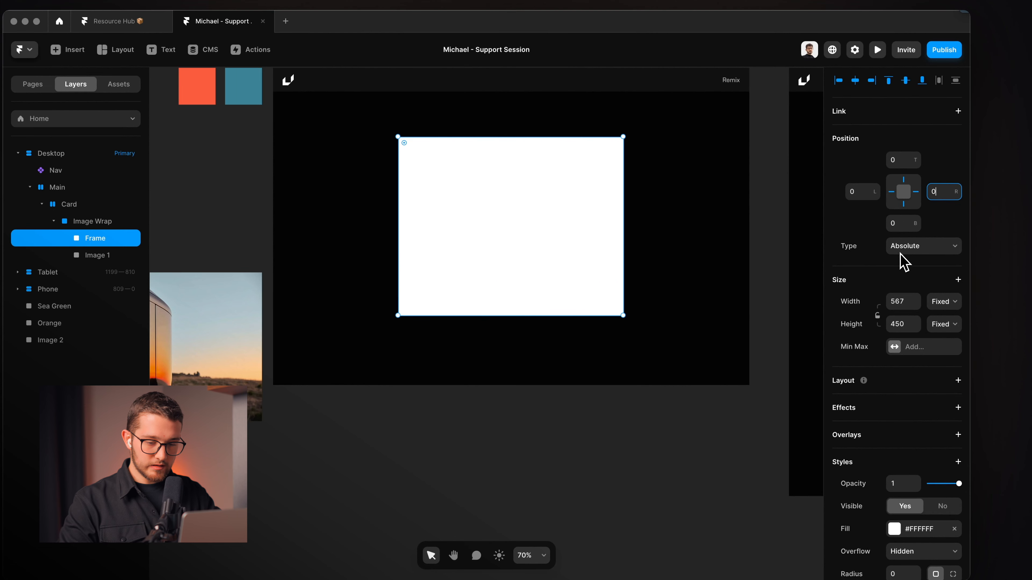
# Change the covering frame's fill to black #000000 at 15% opacity.
pyautogui.scroll(-5, 902, 260)
pyautogui.click(895, 330)
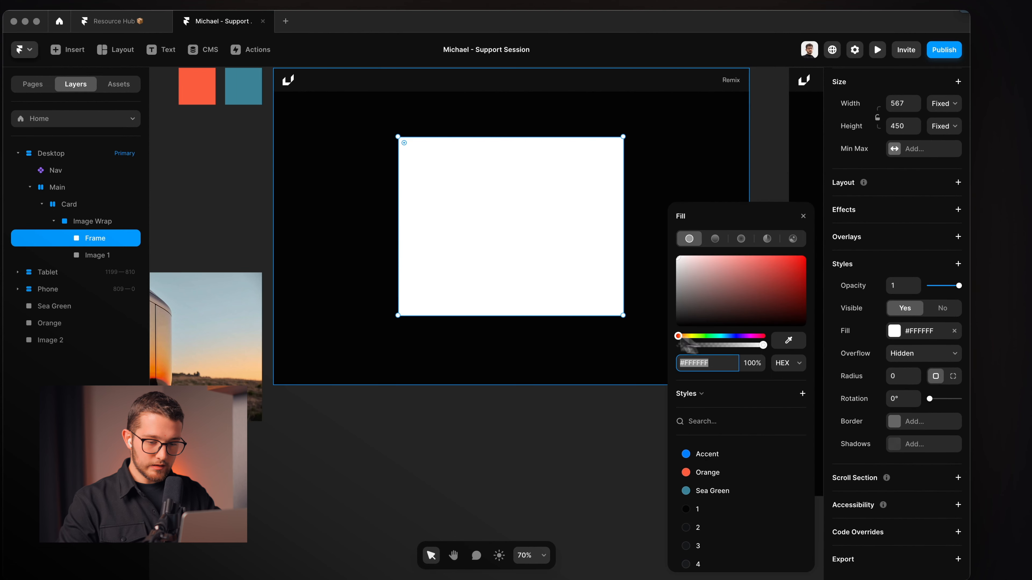
pyautogui.moveTo(707, 285); pyautogui.dragTo(616, 386)
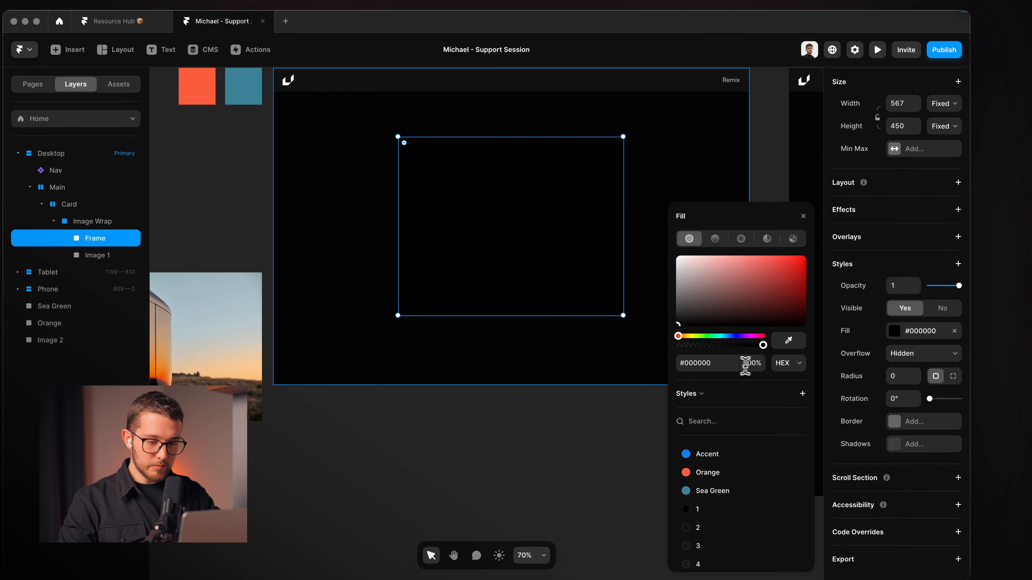
pyautogui.press('Return')
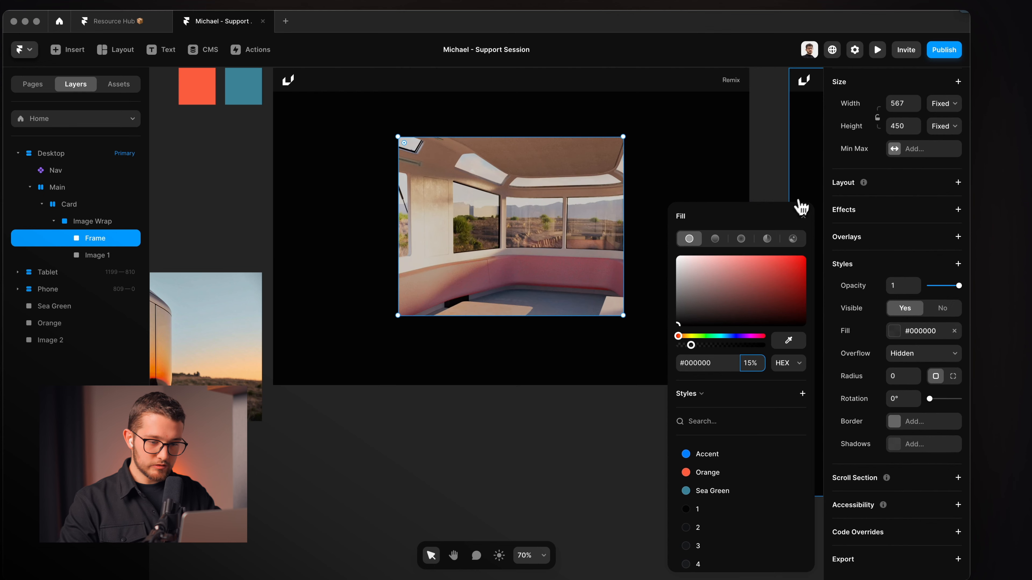
pyautogui.click(803, 217)
# Name the black frame Overlay and duplicate it inside Image Wrap.
pyautogui.scroll(5, 591, 213)
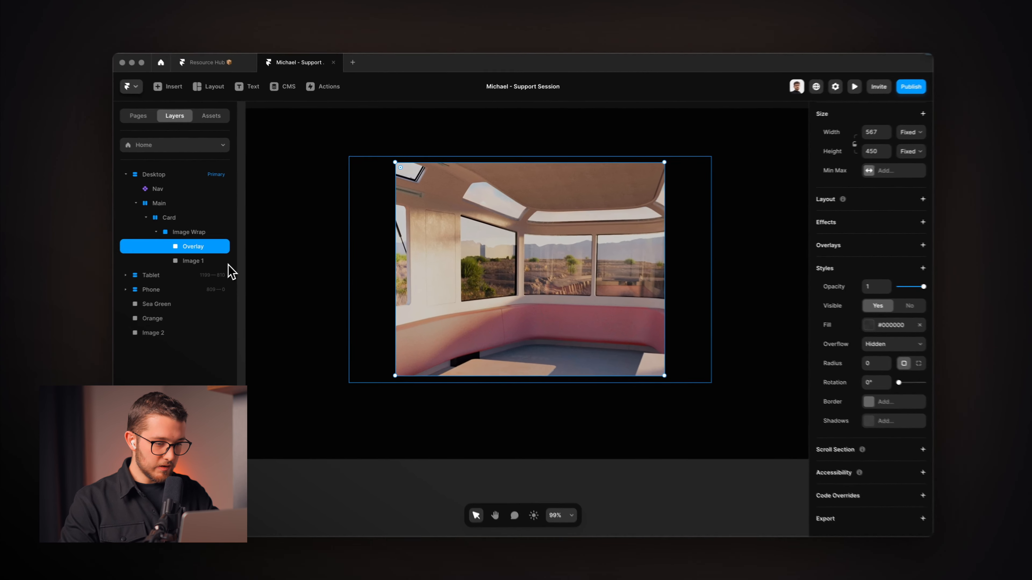
pyautogui.scroll(-3, 370, 318)
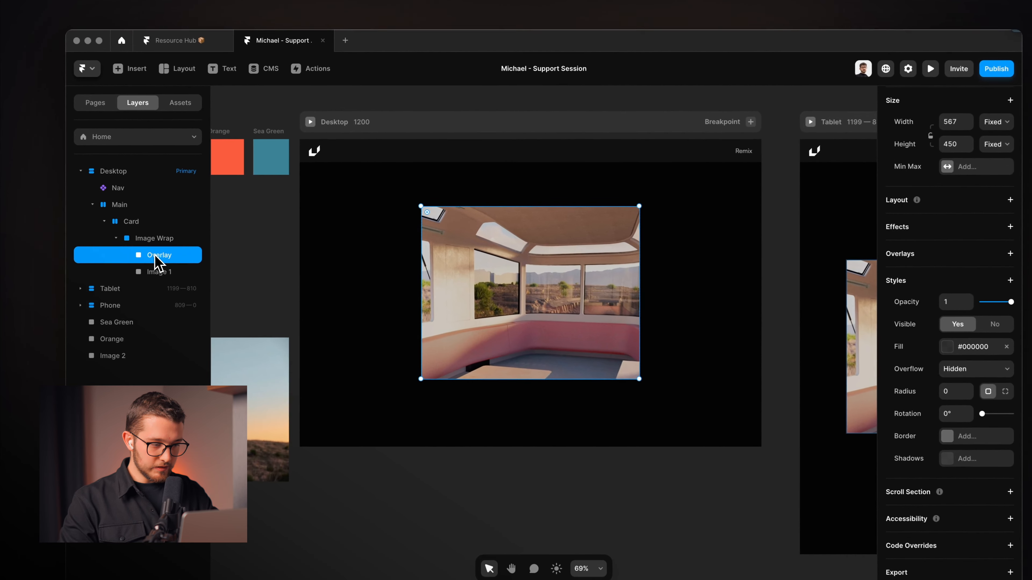
pyautogui.press('super+d')
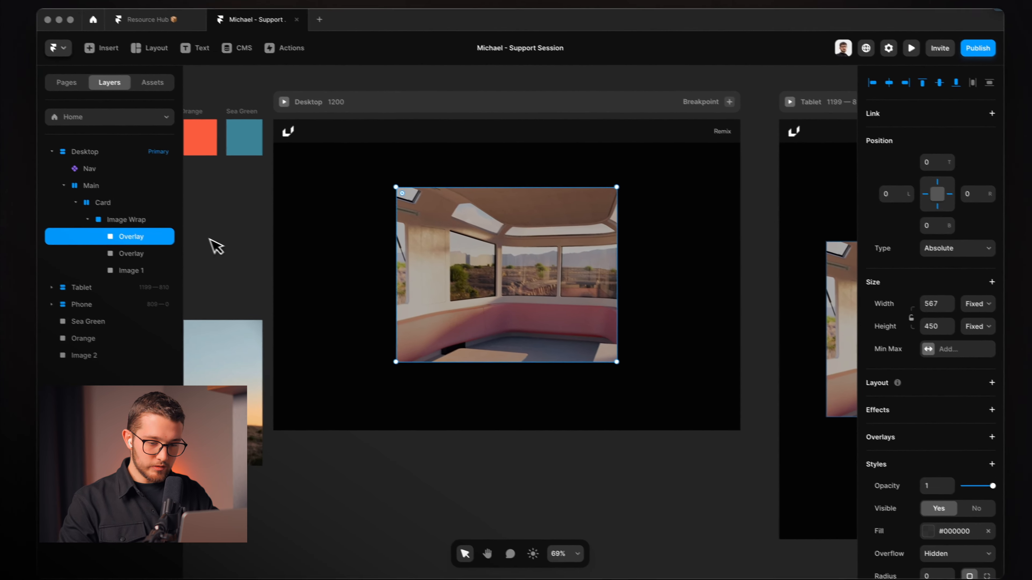
# Rename the upper Overlay layer in Image Wrap as Color and set its fill to the Sea Green style.
pyautogui.doubleClick(167, 257)
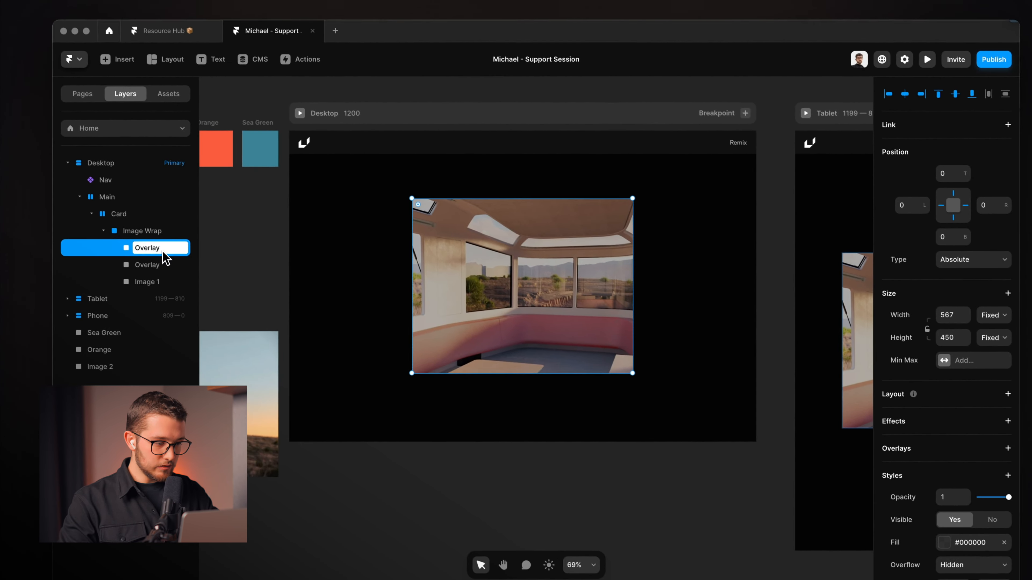
pyautogui.write('Color')
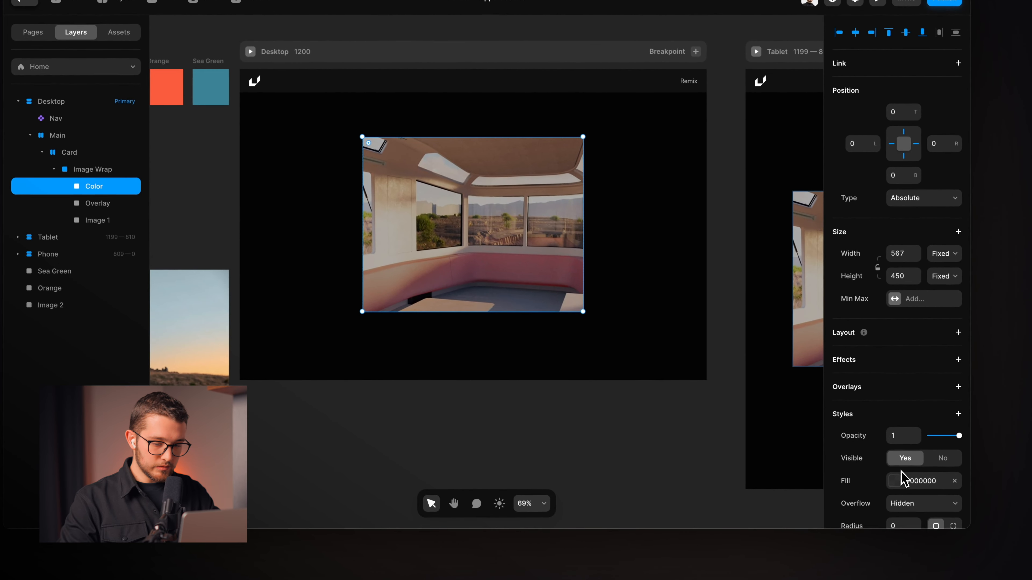
pyautogui.click(945, 548)
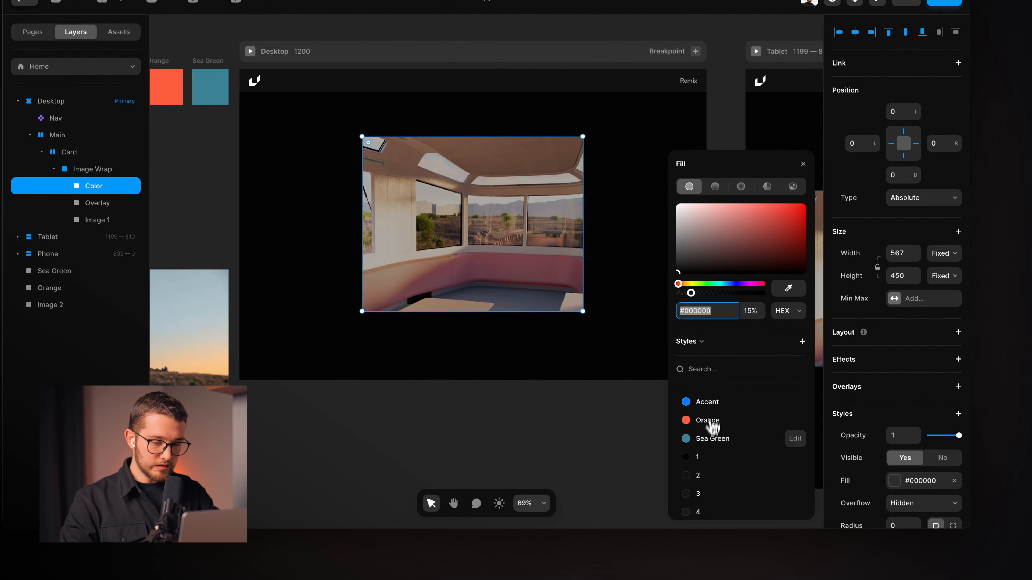
pyautogui.click(711, 438)
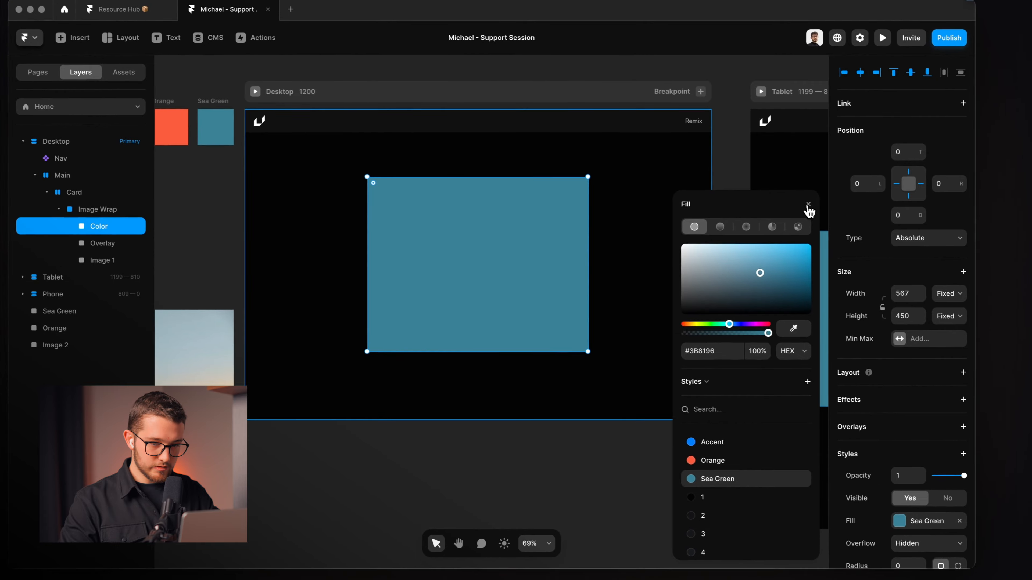
pyautogui.click(809, 205)
# Set the Color layer's opacity to 0.
pyautogui.scroll(-3, 893, 398)
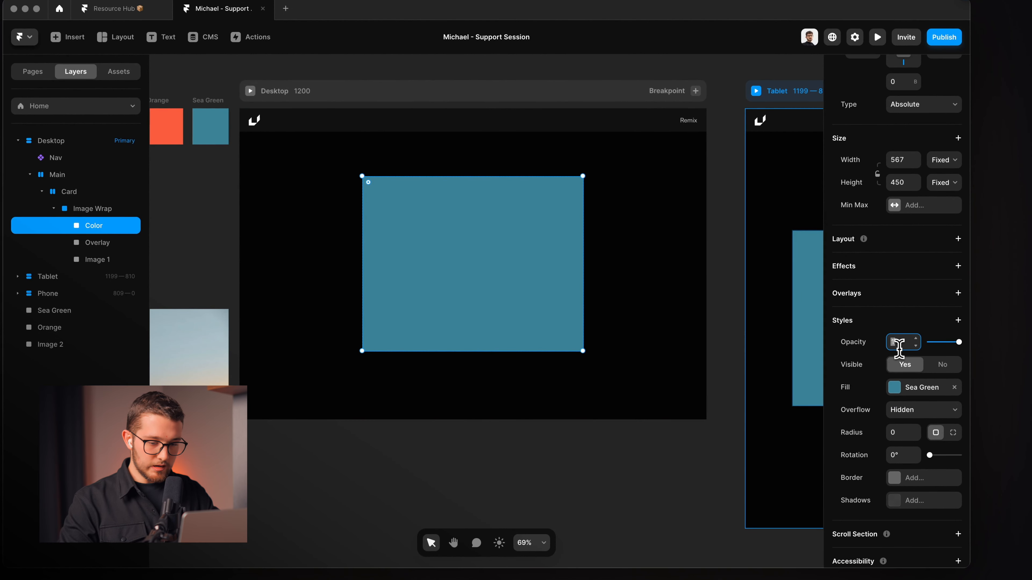
pyautogui.write('0')
pyautogui.press('Return')
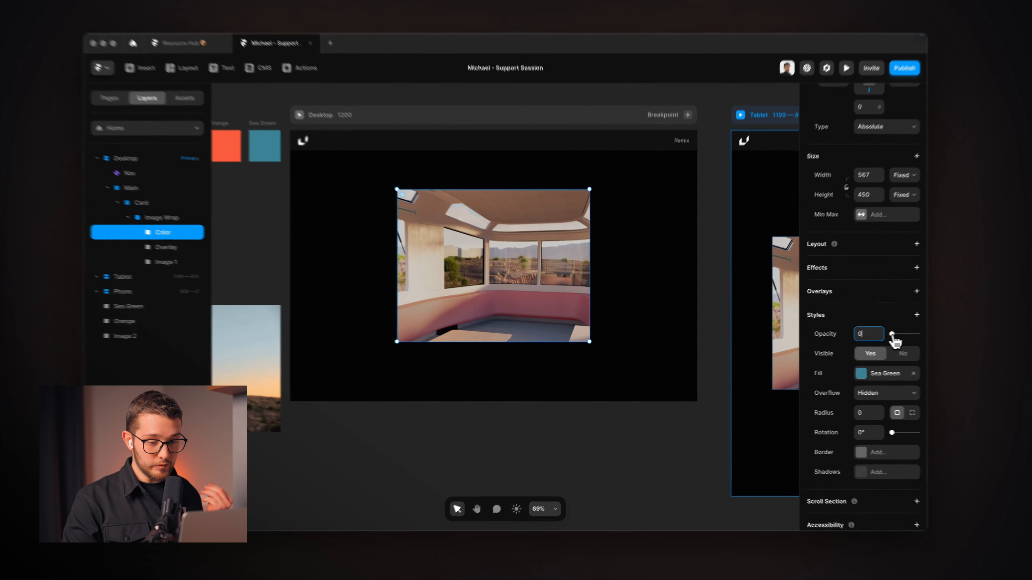
pyautogui.moveTo(871, 339); pyautogui.dragTo(906, 344)
pyautogui.moveTo(974, 333); pyautogui.dragTo(904, 339)
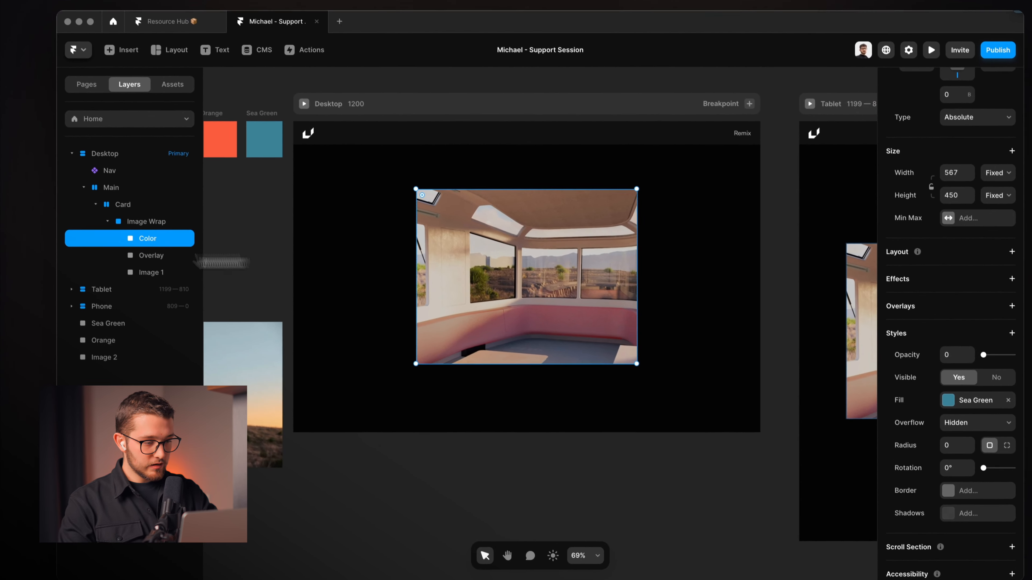
# Try drawing a frame about 225 × 201 over the card image, and delete it from inside the Color layer.
pyautogui.click(115, 239)
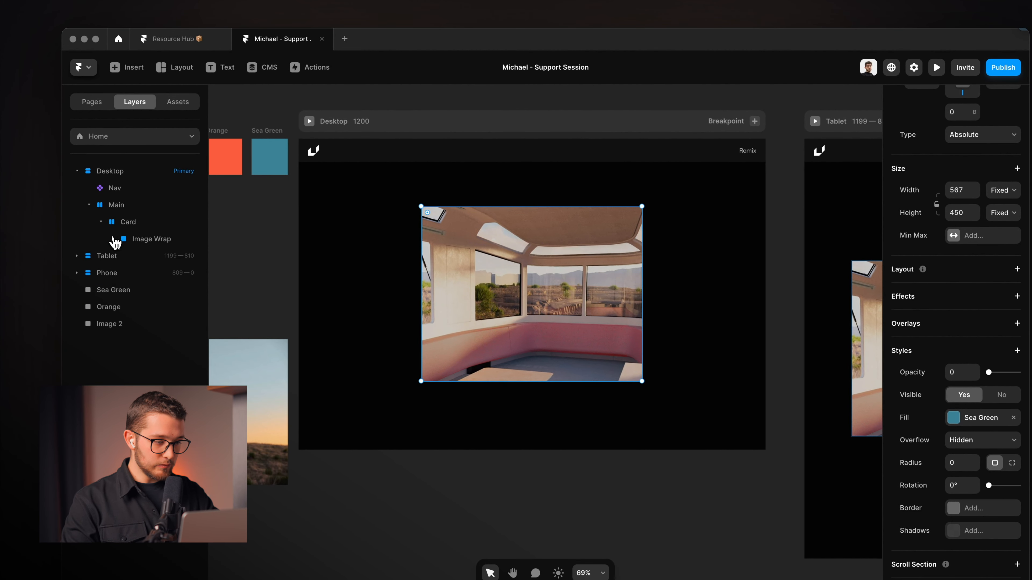
pyautogui.click(173, 240)
pyautogui.hscroll(-2, 419, 302)
pyautogui.scroll(-1, 418, 302)
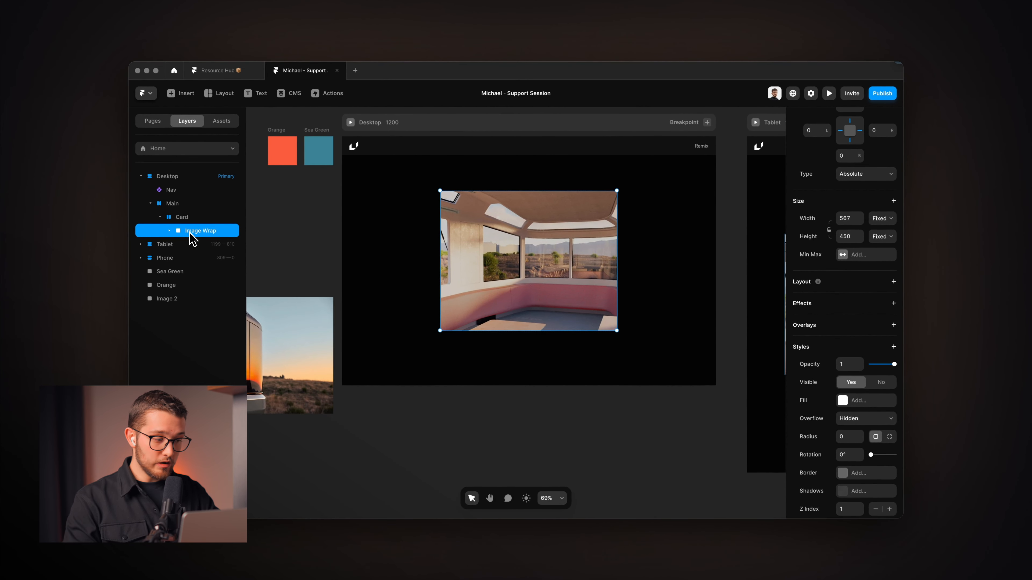
pyautogui.click(422, 443)
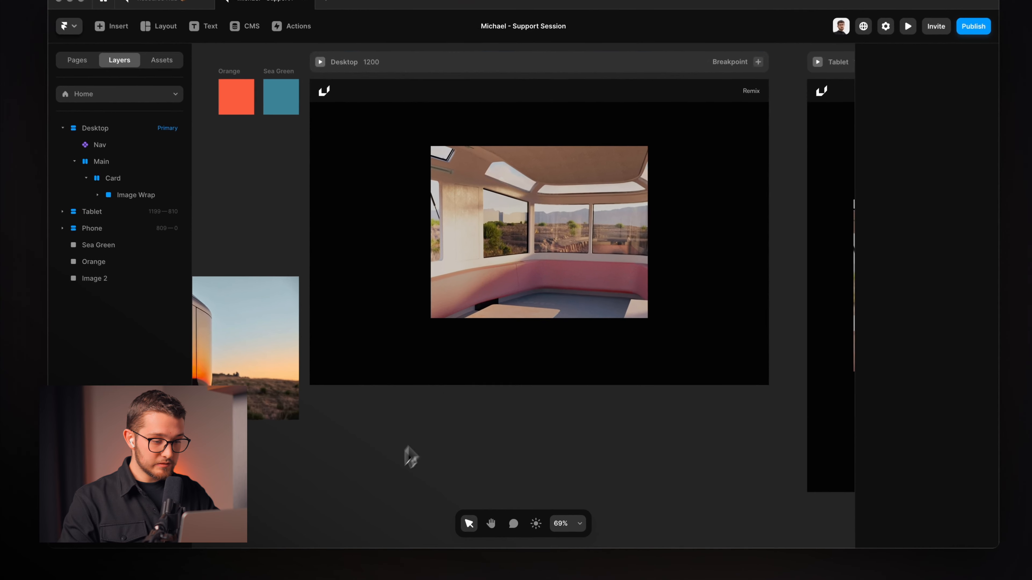
pyautogui.press('f')
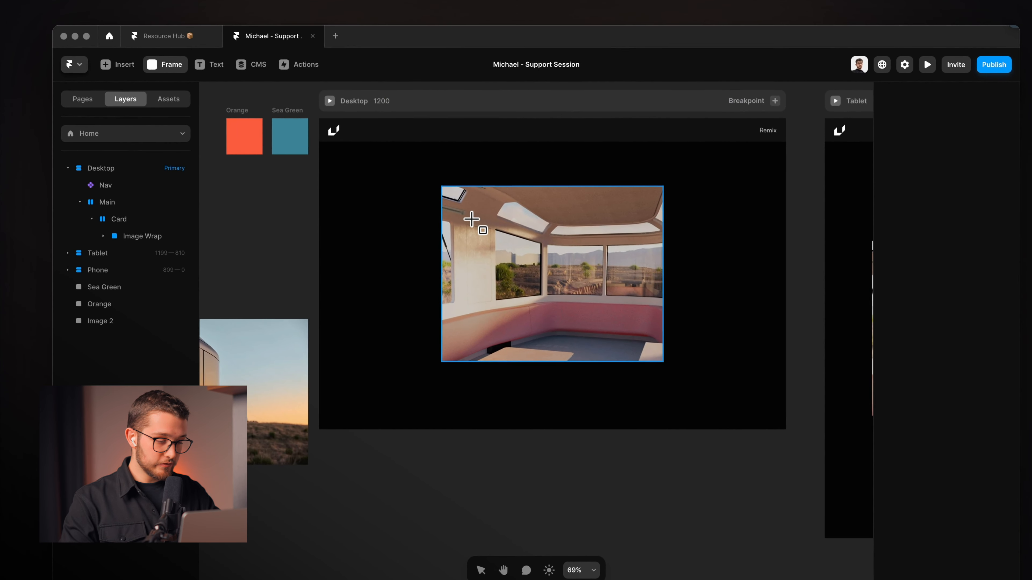
pyautogui.moveTo(474, 220); pyautogui.dragTo(558, 296)
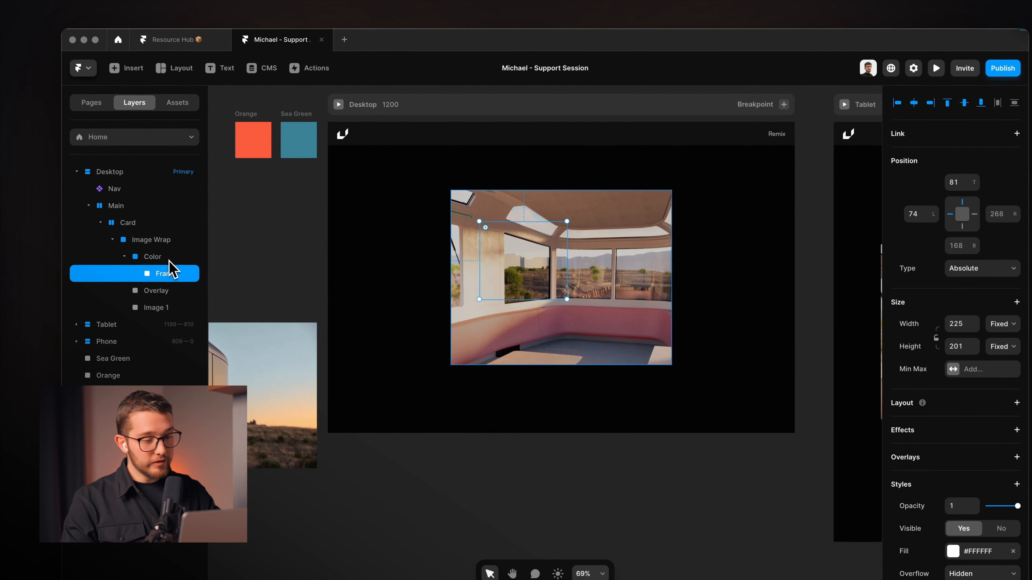
pyautogui.press('Escape')
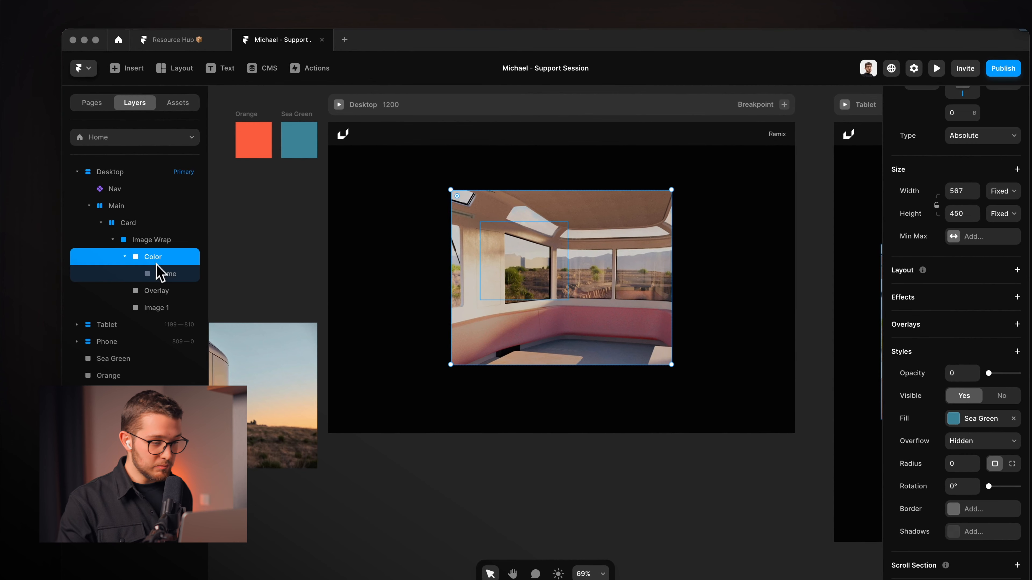
pyautogui.click(167, 275)
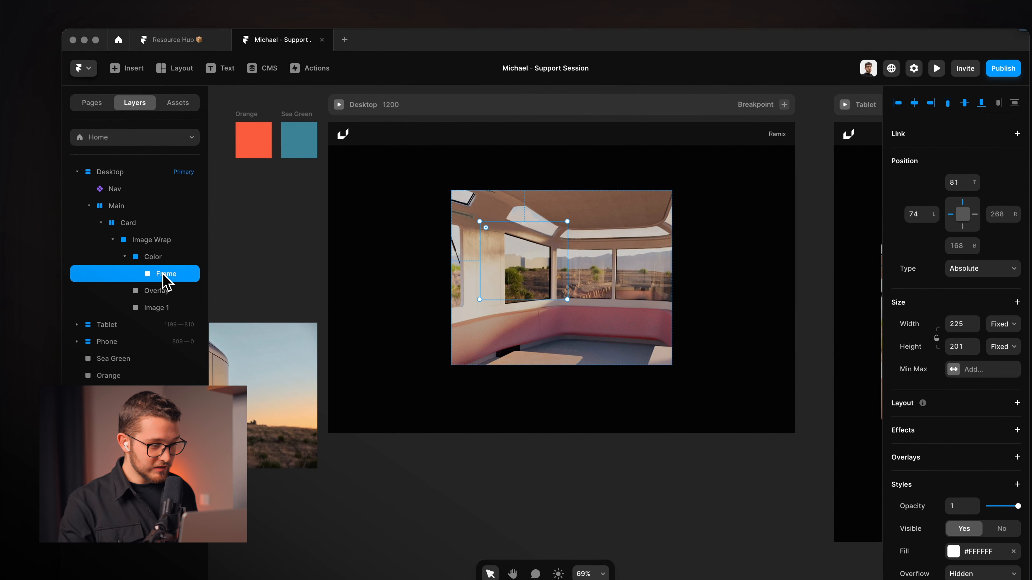
pyautogui.press('Delete')
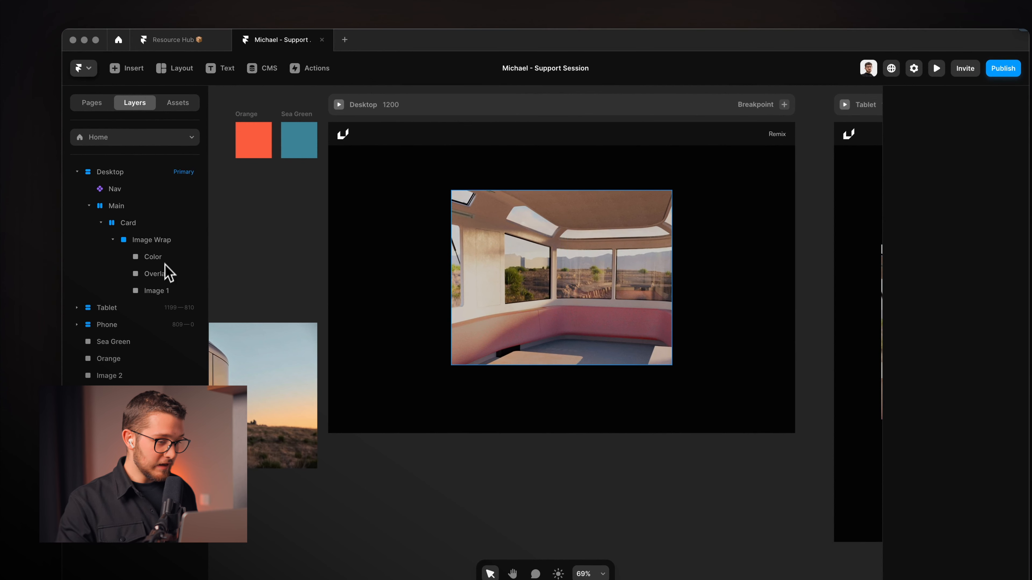
# Lock Image Wrap and draw a frame about 275 × 253 over the image as a separate child of Card.
pyautogui.click(167, 247)
pyautogui.press('super+l')
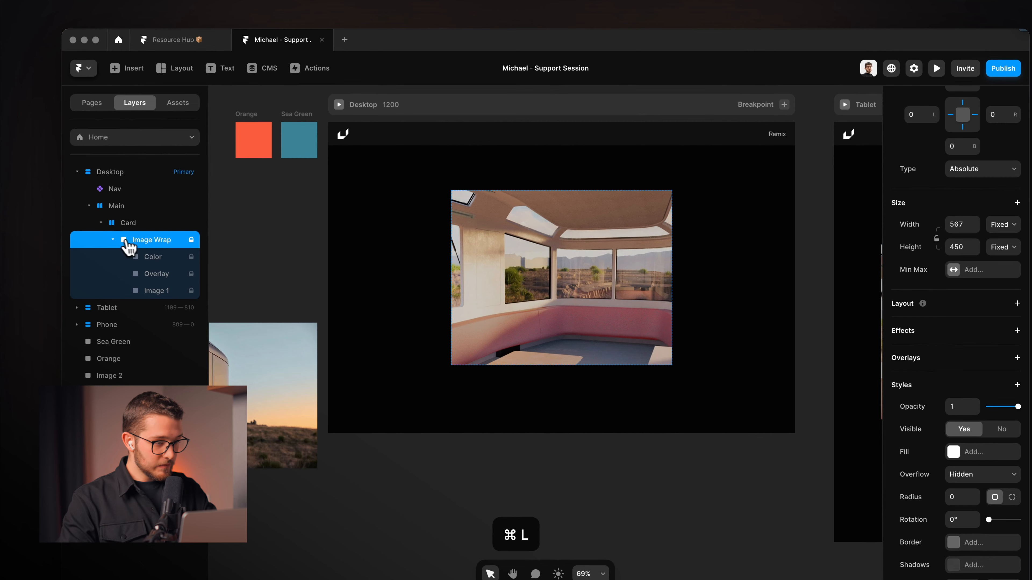
pyautogui.click(113, 240)
pyautogui.press('f')
pyautogui.moveTo(506, 233)
pyautogui.mouseDown()
pyautogui.moveTo(604, 308)
pyautogui.moveTo(613, 333)
pyautogui.moveTo(597, 324)
pyautogui.mouseUp()
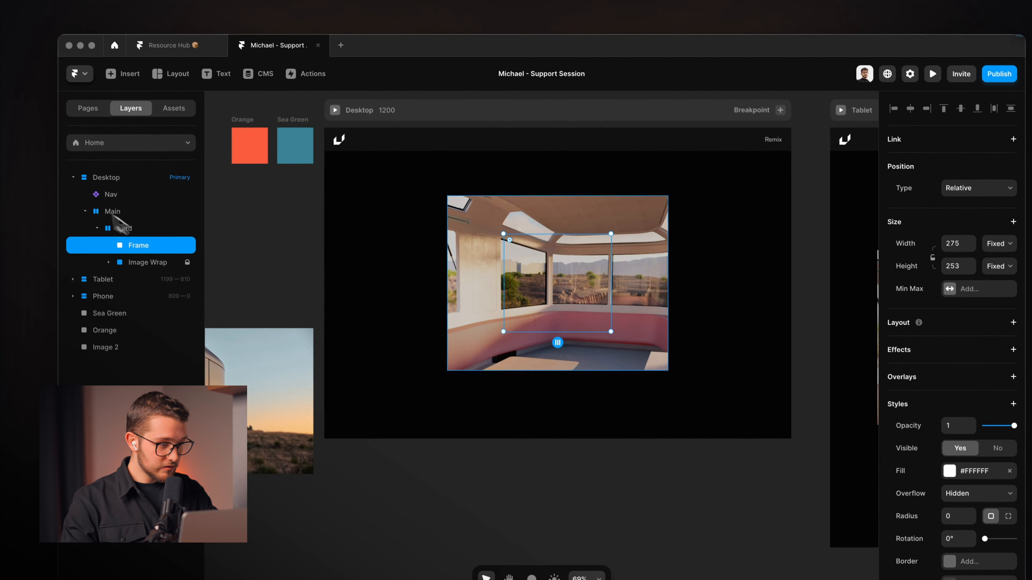
# Examine how the new frame and the locked Image Wrap are nested inside Card.
pyautogui.click(132, 216)
pyautogui.click(129, 234)
pyautogui.click(143, 234)
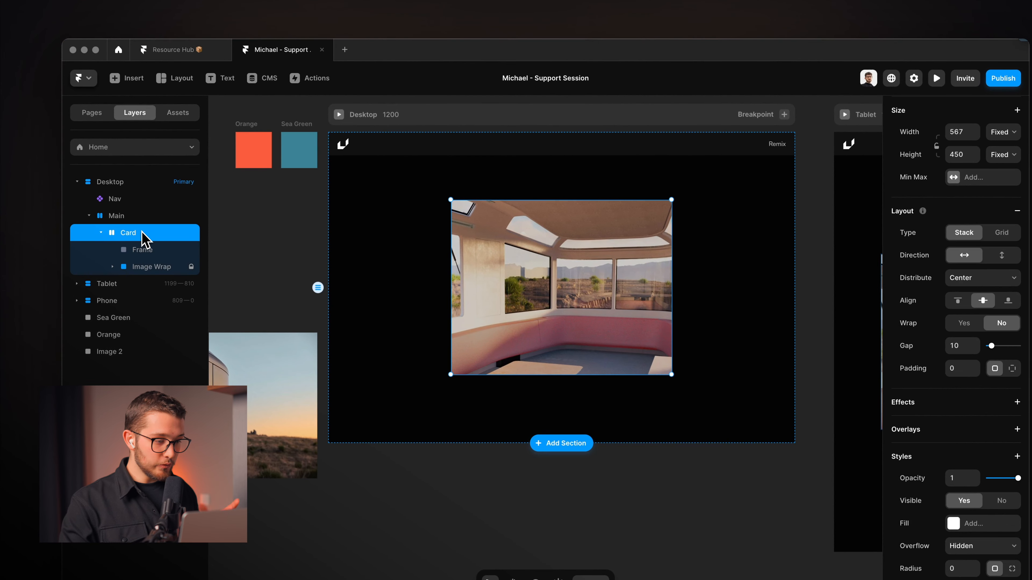
pyautogui.click(145, 284)
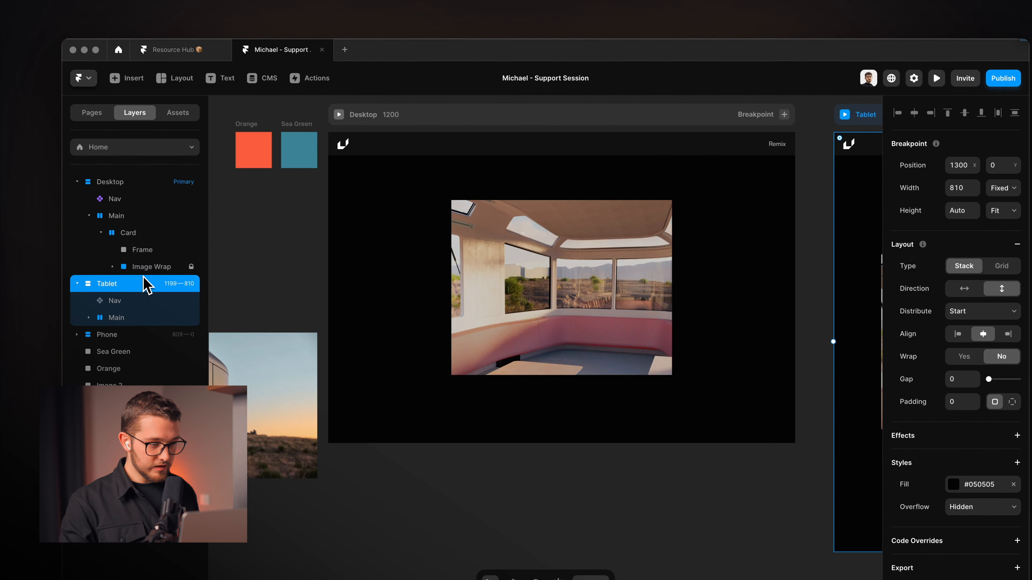
pyautogui.click(148, 269)
pyautogui.click(112, 267)
pyautogui.click(113, 267)
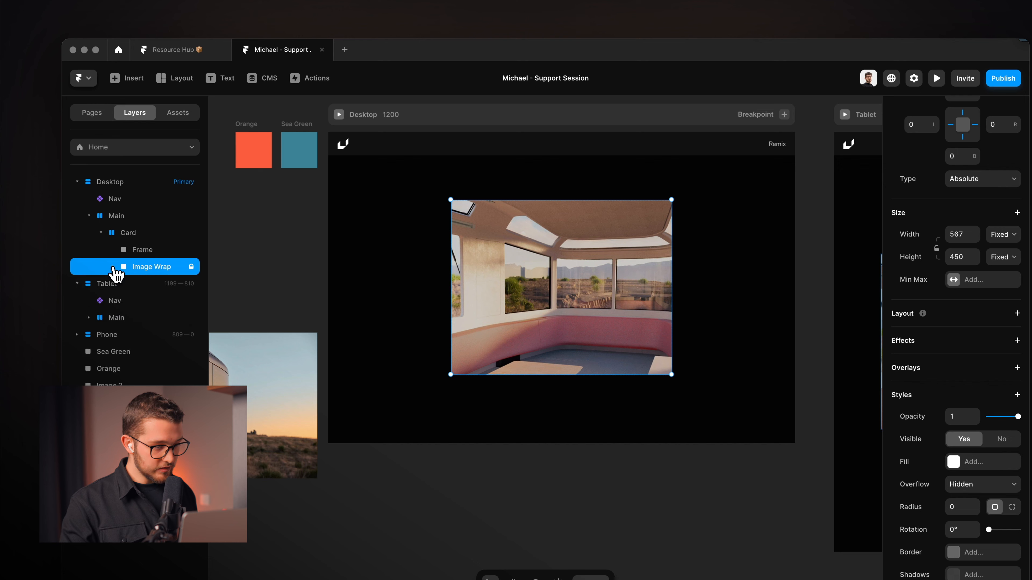
pyautogui.click(142, 250)
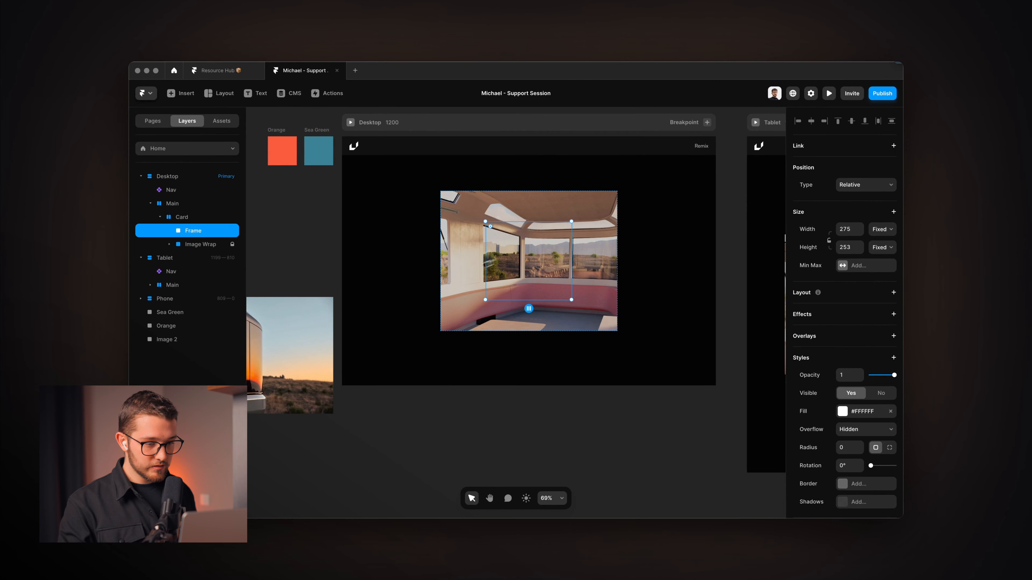
# Remove the Z Index property from Image Wrap and reorder it before the new frame in Card.
pyautogui.click(196, 244)
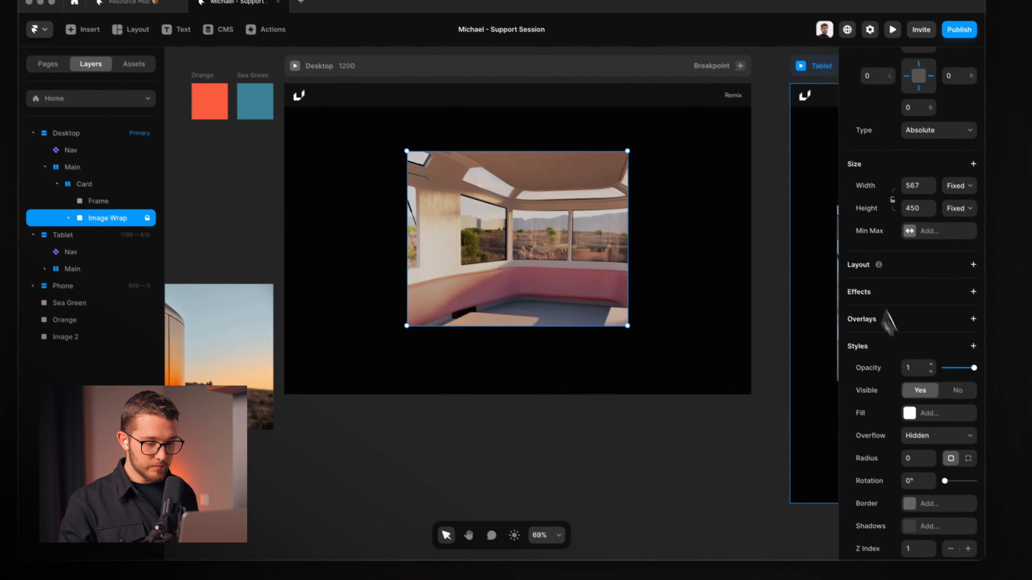
pyautogui.scroll(-3, 906, 366)
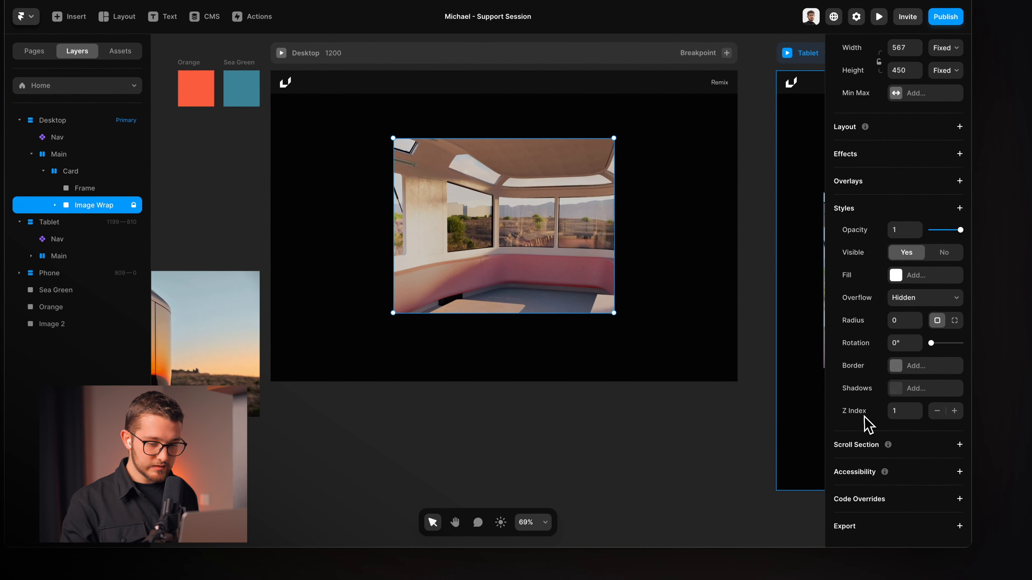
pyautogui.rightClick(865, 421)
pyautogui.click(880, 467)
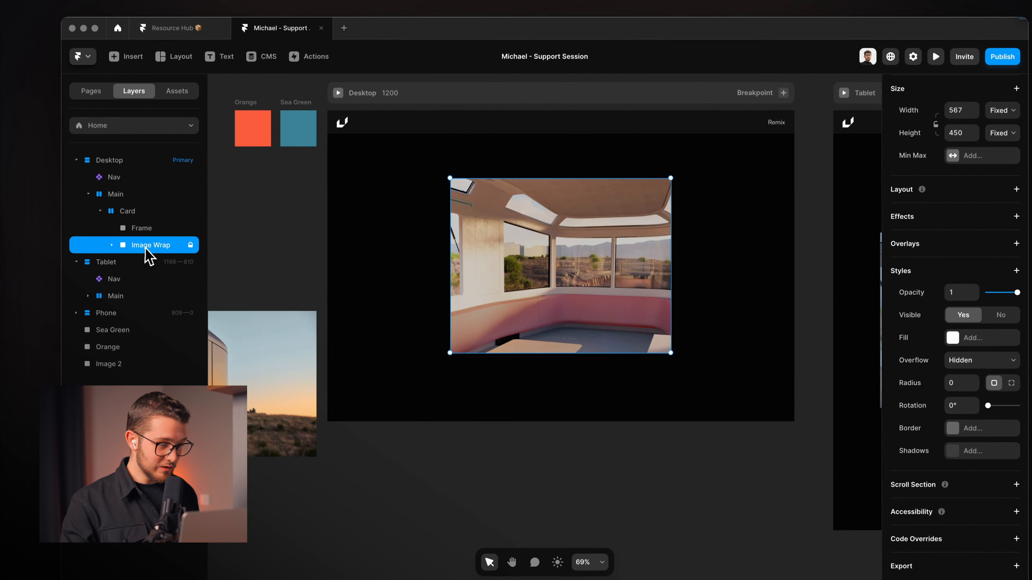
pyautogui.moveTo(132, 210); pyautogui.dragTo(131, 194)
pyautogui.moveTo(146, 230); pyautogui.dragTo(147, 223)
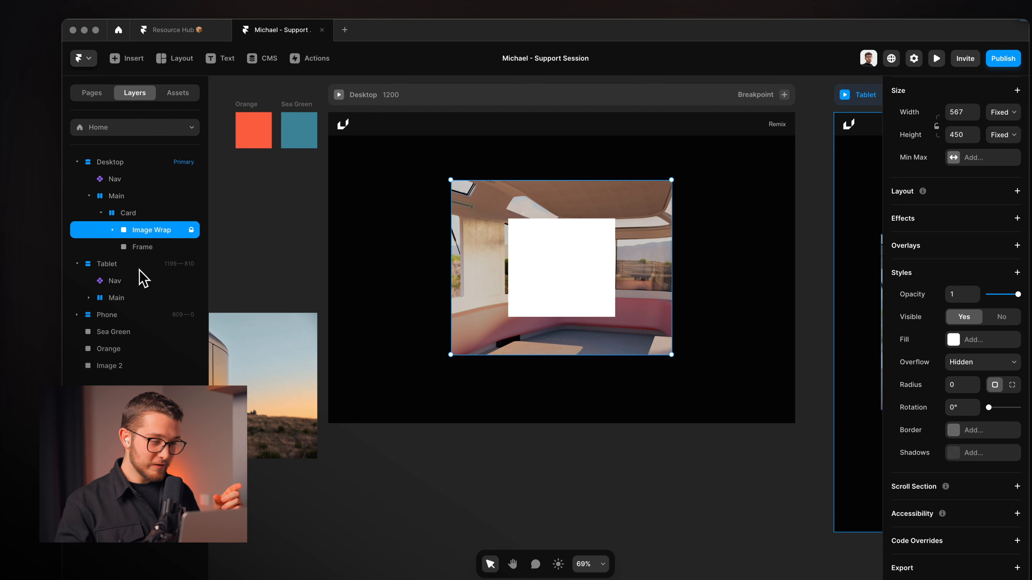
# Examine the stacking order of Image Wrap and the white frame within Card.
pyautogui.click(145, 247)
pyautogui.click(155, 237)
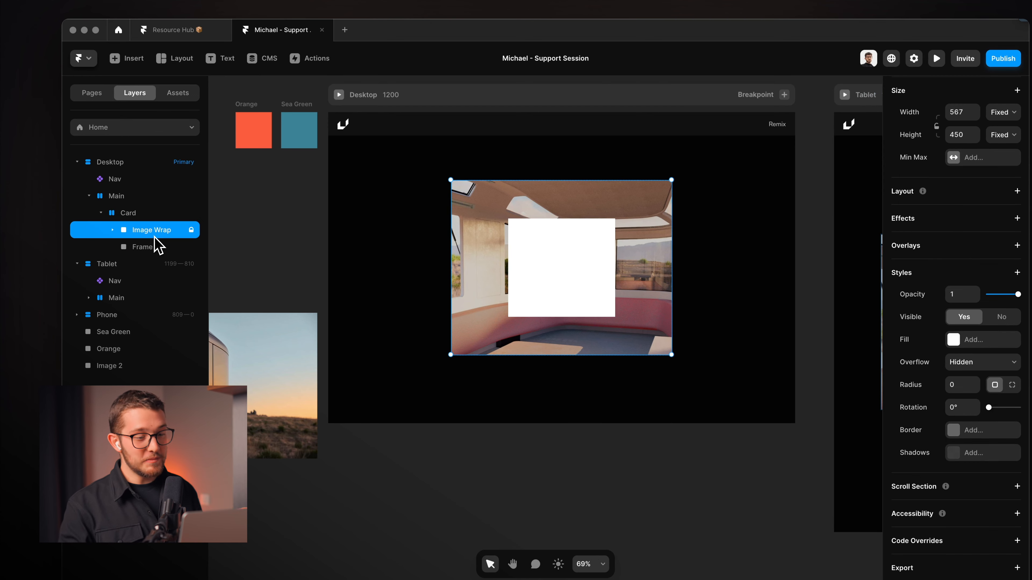
pyautogui.click(540, 236)
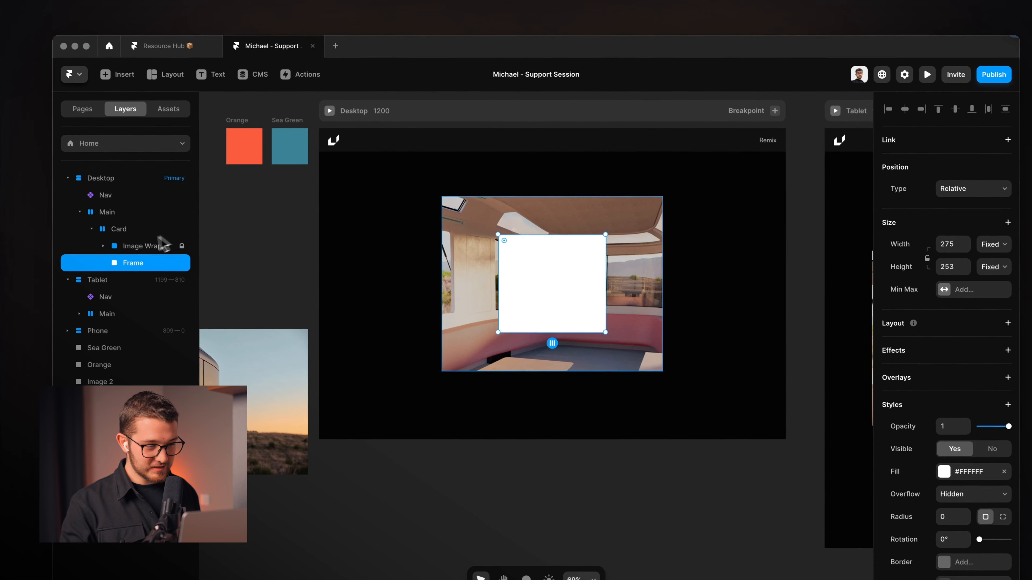
pyautogui.click(141, 230)
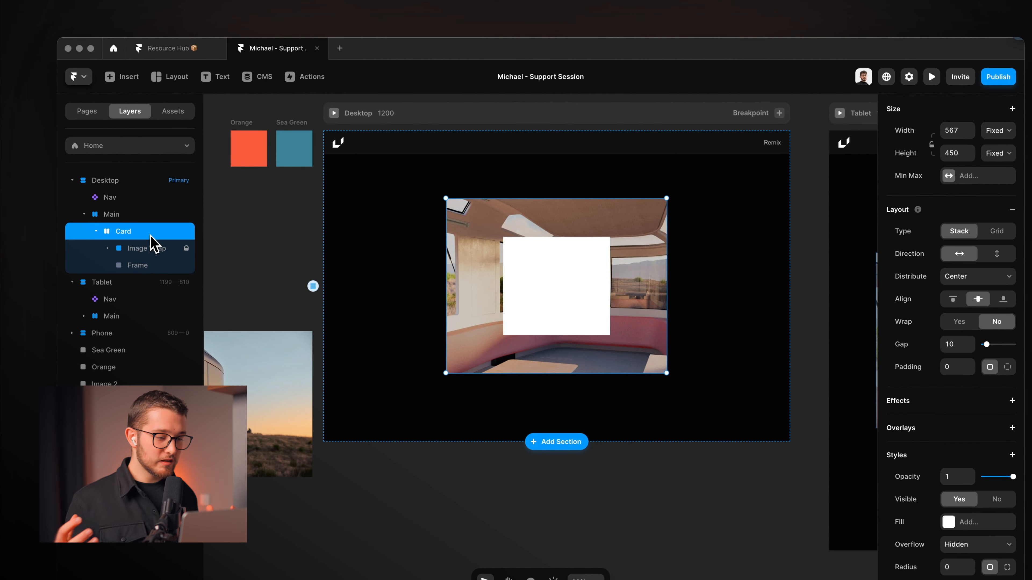
pyautogui.click(150, 249)
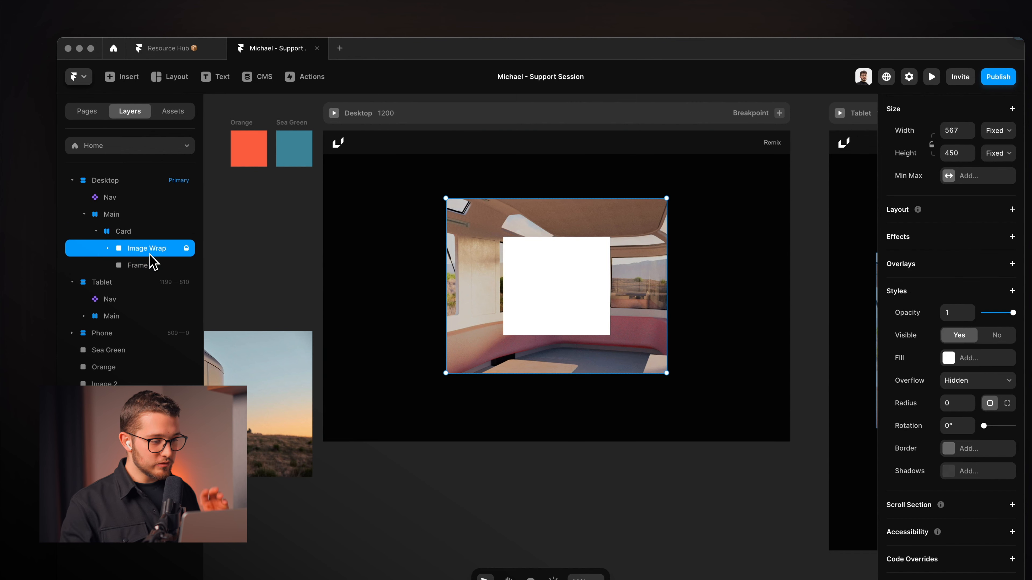
pyautogui.click(147, 267)
pyautogui.click(151, 253)
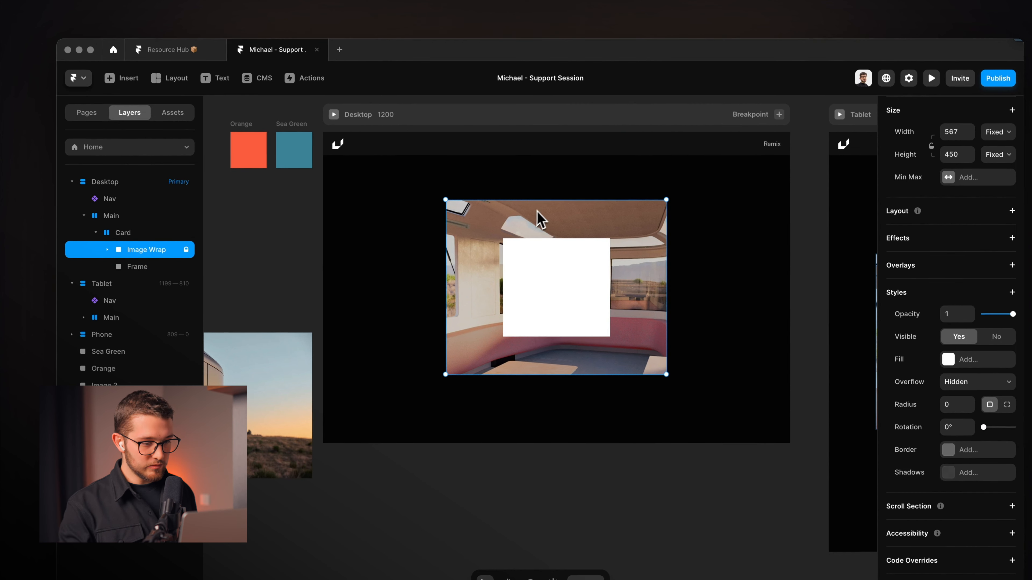
# Rename the white frame inside Card as Content.
pyautogui.click(138, 271)
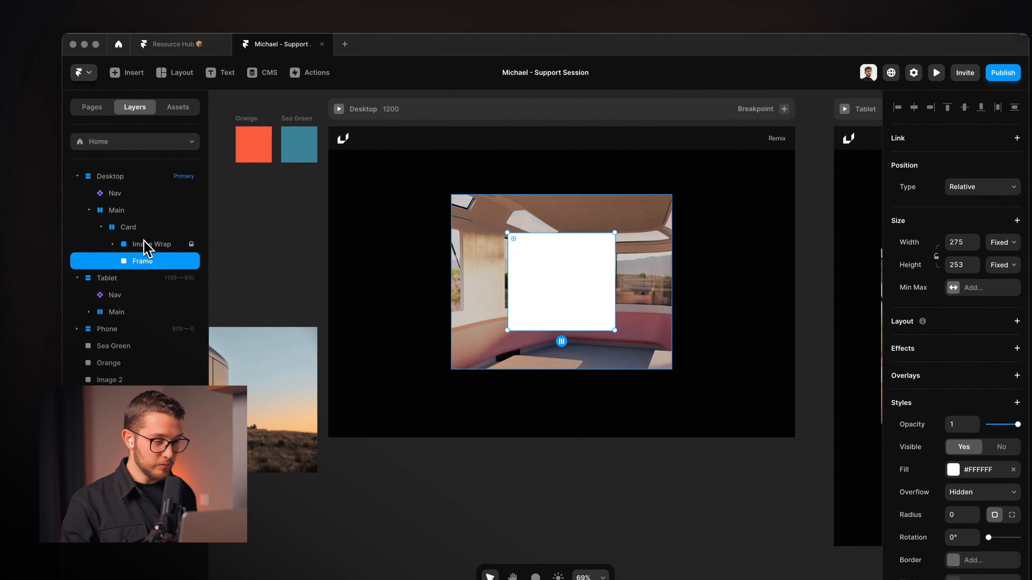
pyautogui.click(138, 228)
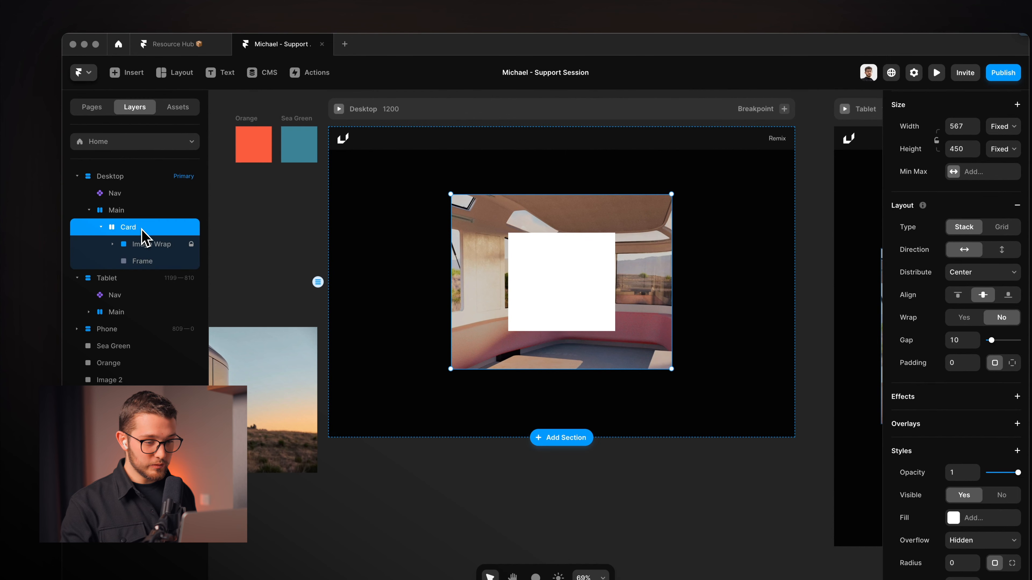
pyautogui.click(178, 259)
pyautogui.doubleClick(175, 262)
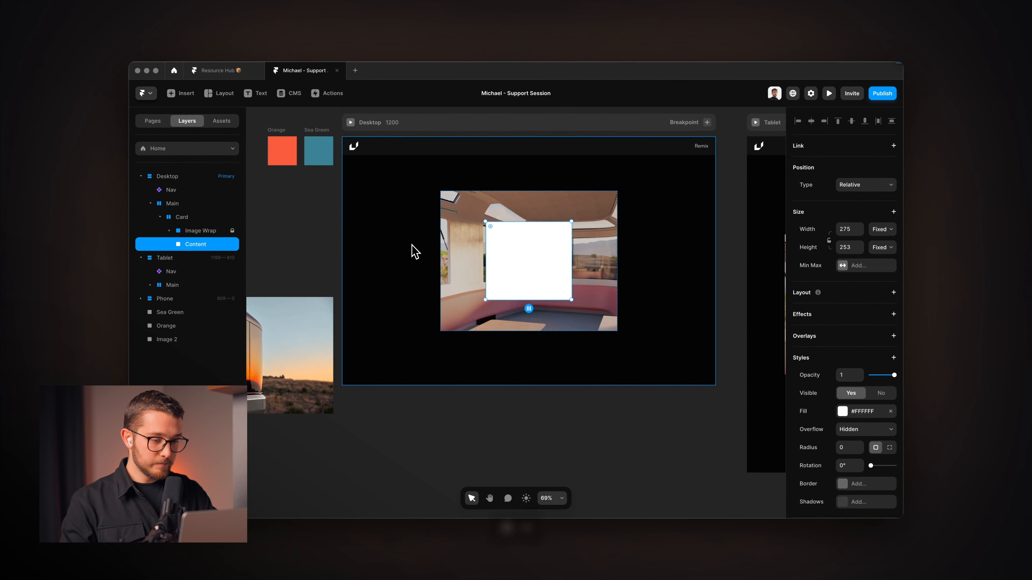
# Switch to the web browser and view the Card Examples page as a reference for the card content.
pyautogui.press('super+Tab')
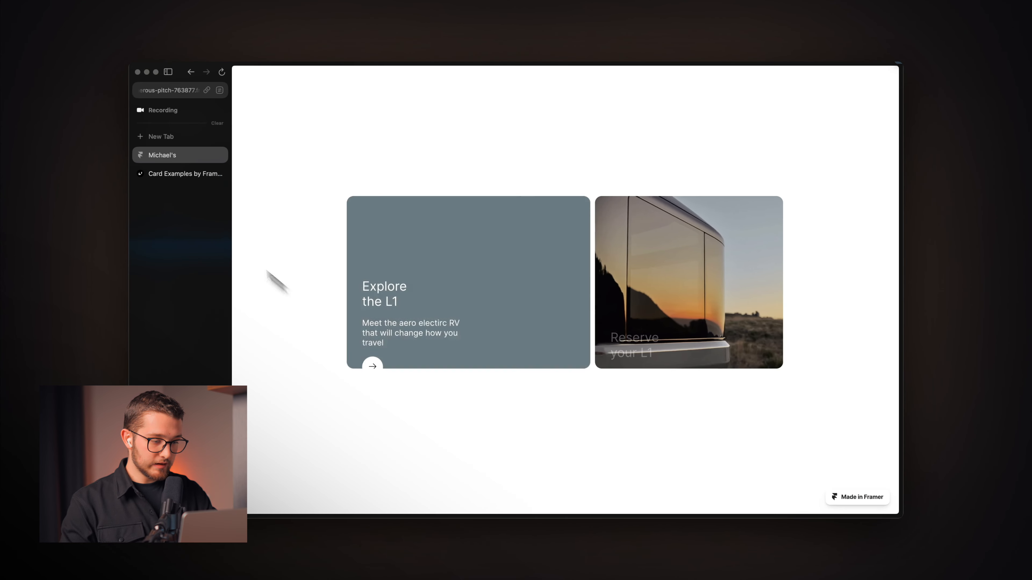
pyautogui.click(170, 173)
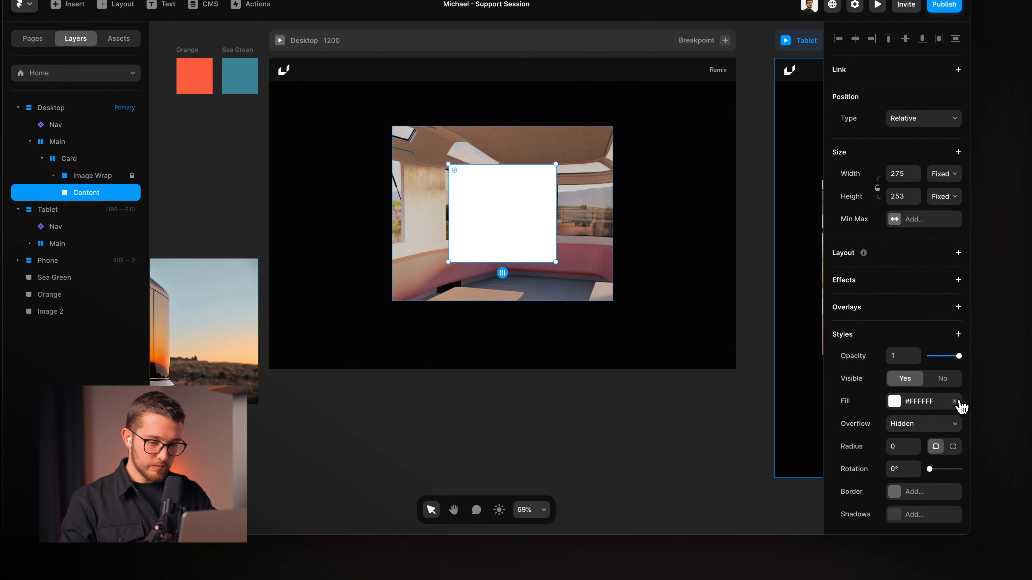
# Remove the fill from the Content frame and enlarge it to about 379 by 349.
pyautogui.click(954, 401)
pyautogui.moveTo(556, 261); pyautogui.dragTo(576, 280)
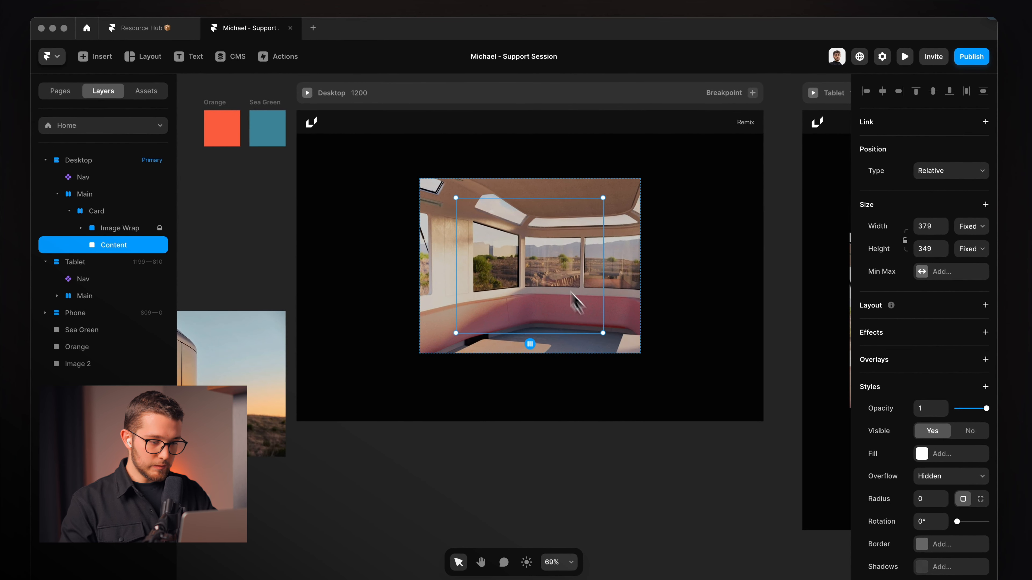
# Add the text "Explore the L1" inside the Content frame, following the title wording on the Card Examples page.
pyautogui.scroll(3, 572, 299)
pyautogui.press('t')
pyautogui.click(498, 210)
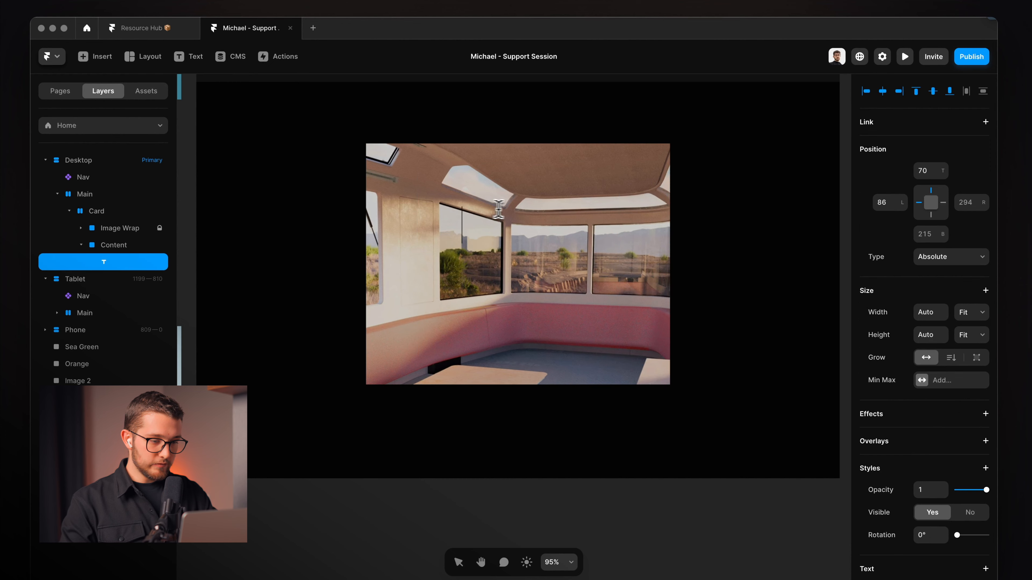
pyautogui.write('Meet the')
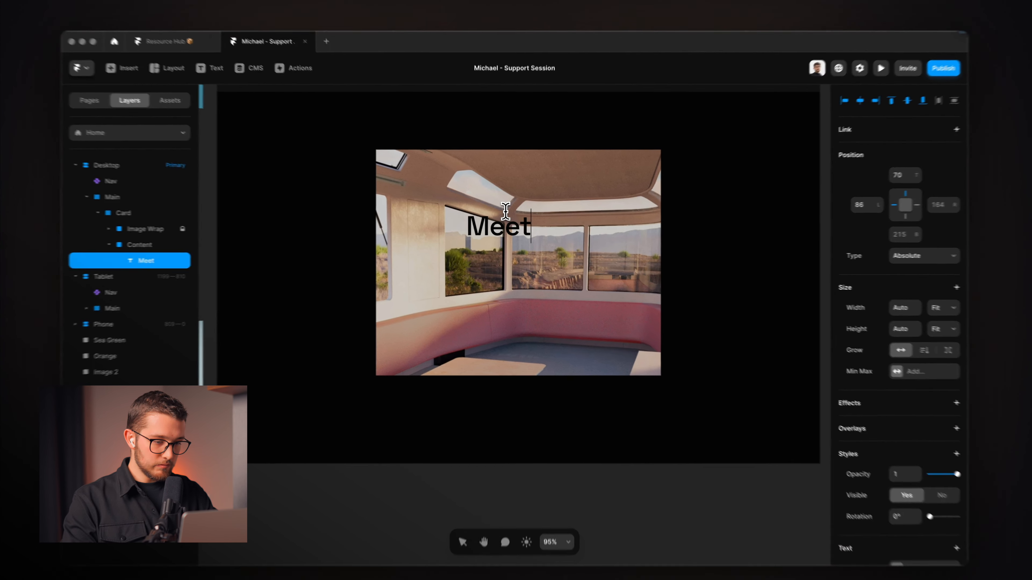
pyautogui.press('super+Tab')
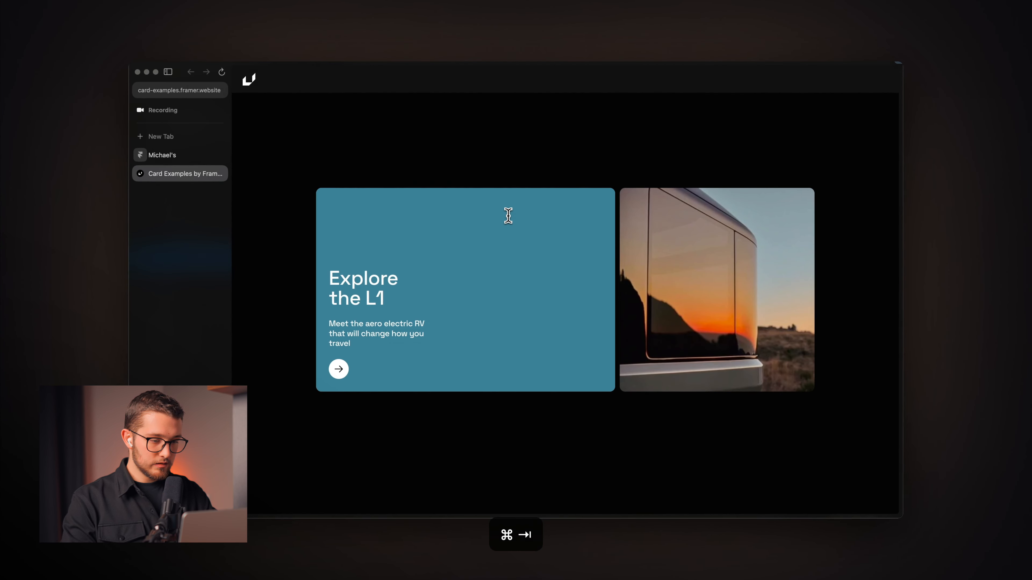
pyautogui.press('super+Tab')
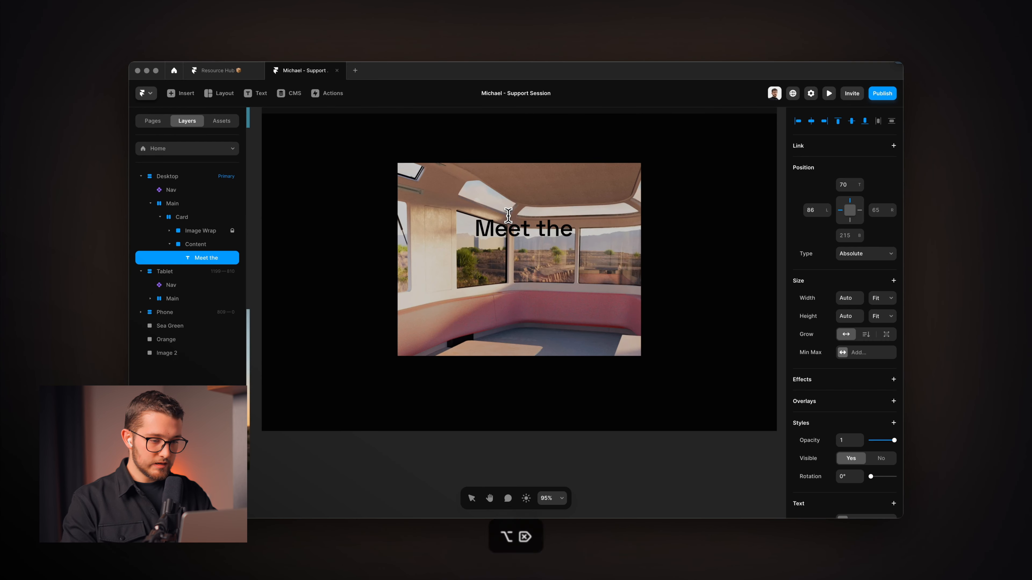
pyautogui.hotkey('alt', 'BackSpace')
pyautogui.write('E')
pyautogui.press('super+BackSpace')
pyautogui.write('Explore the')
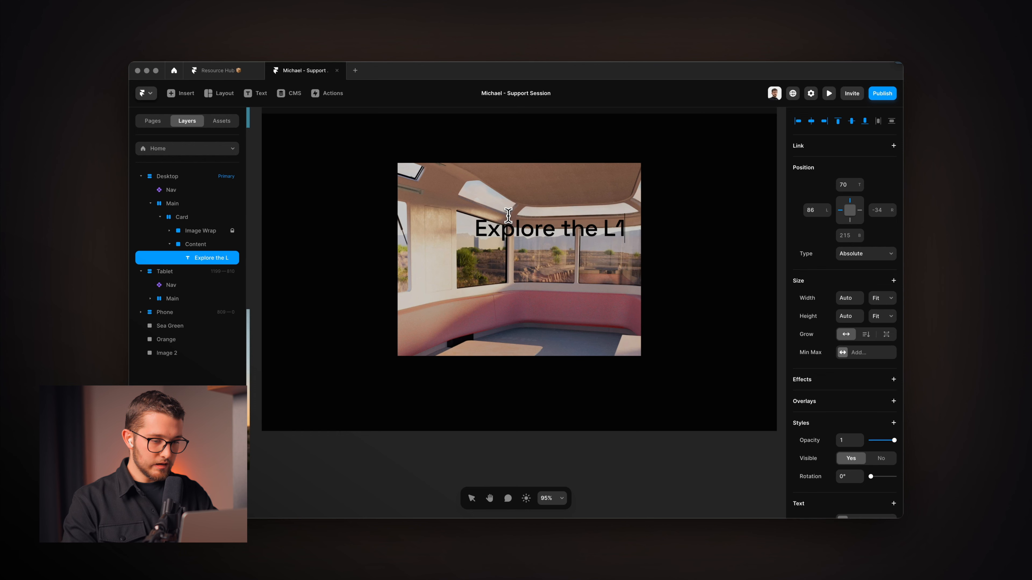
pyautogui.press('Escape')
# Move the Explore the L1 text out of Content, cut it, and paste it back into the Content frame.
pyautogui.moveTo(573, 234); pyautogui.dragTo(533, 235)
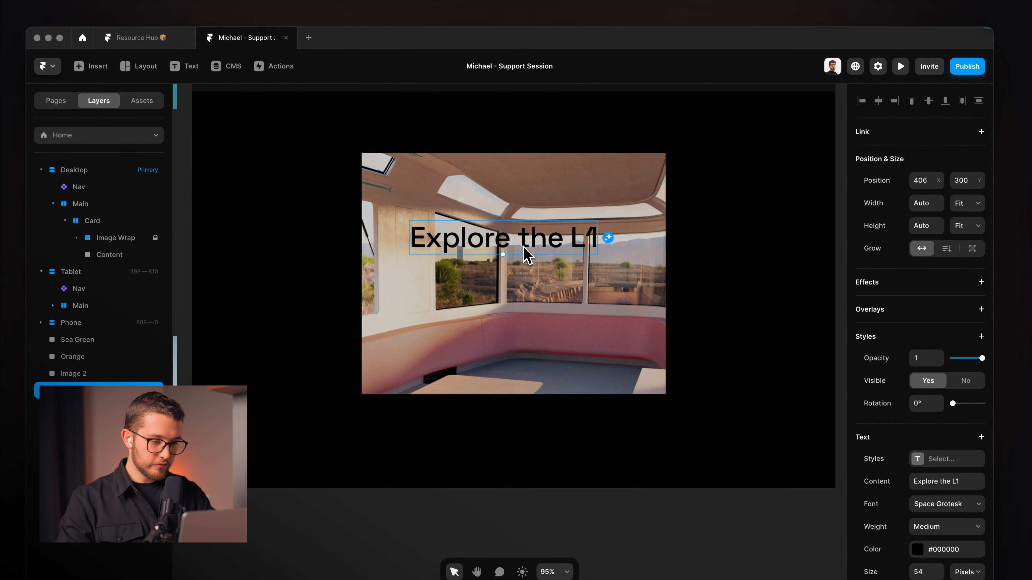
pyautogui.press('super+x')
pyautogui.click(542, 240)
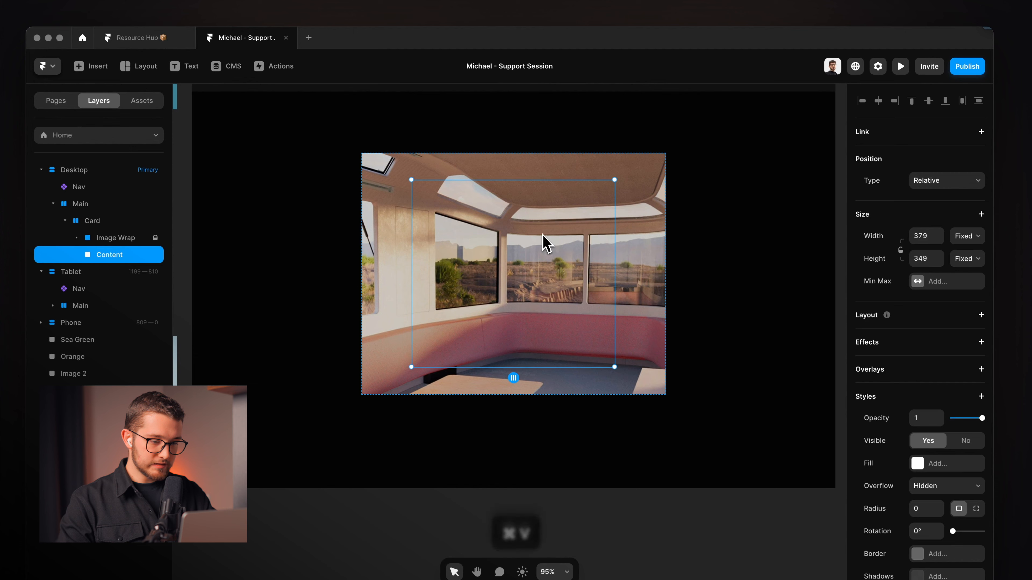
pyautogui.press('super+v')
# Nudge the Explore the L1 text to 80 from the top and -10 from the left of Content.
pyautogui.hotkey('shift', 'Down')
pyautogui.hotkey('shift', 'Down')
pyautogui.hotkey('shift', 'Down')
pyautogui.hotkey('shift', 'Down')
pyautogui.hotkey('shift', 'Down')
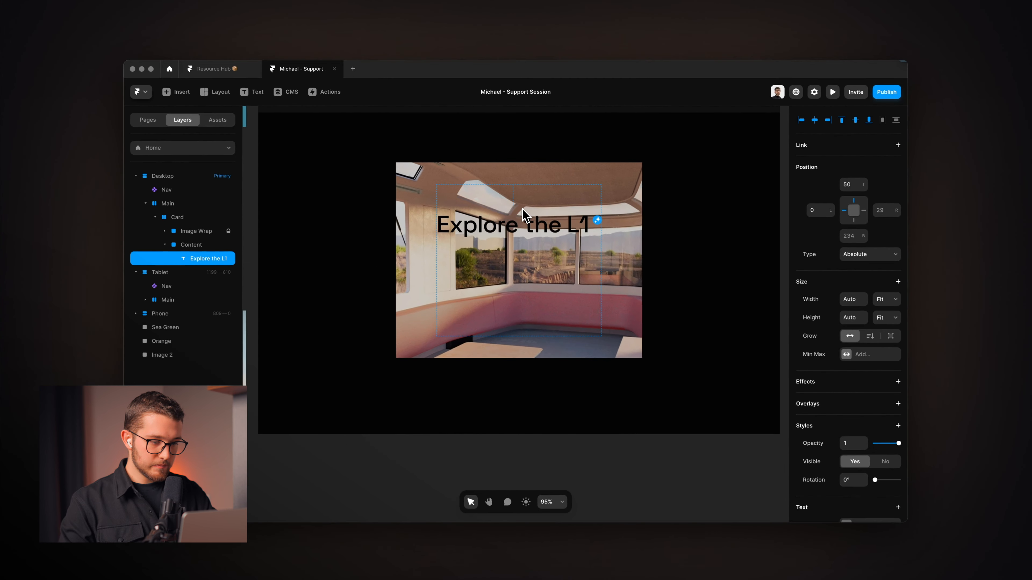
pyautogui.hotkey('shift', 'Down')
pyautogui.hotkey('shift', 'Down')
pyautogui.hotkey('shift', 'Down')
pyautogui.hotkey('shift', 'Left')
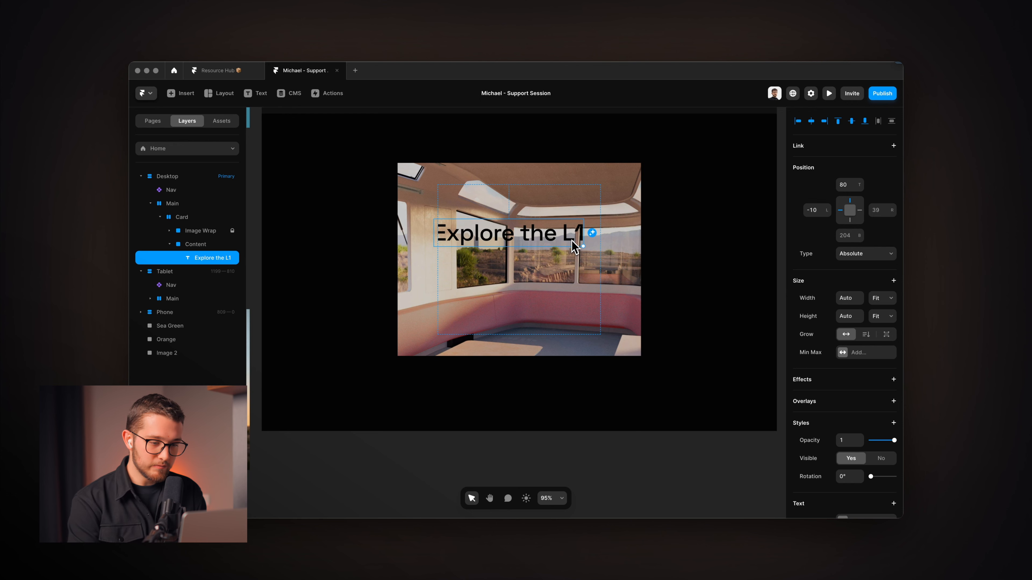
# Add a vertical Stack layout to the Content frame.
pyautogui.click(191, 244)
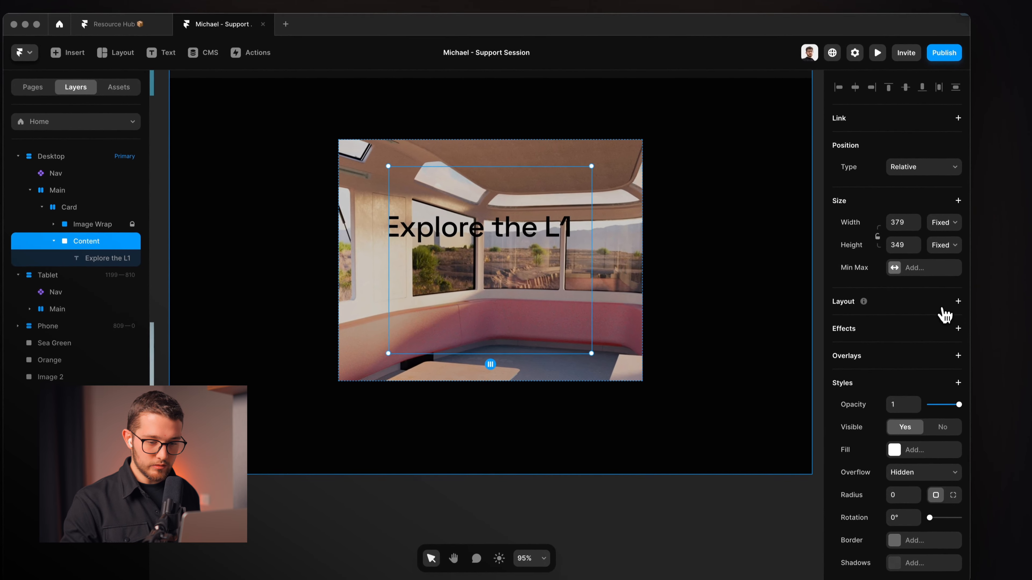
pyautogui.click(965, 305)
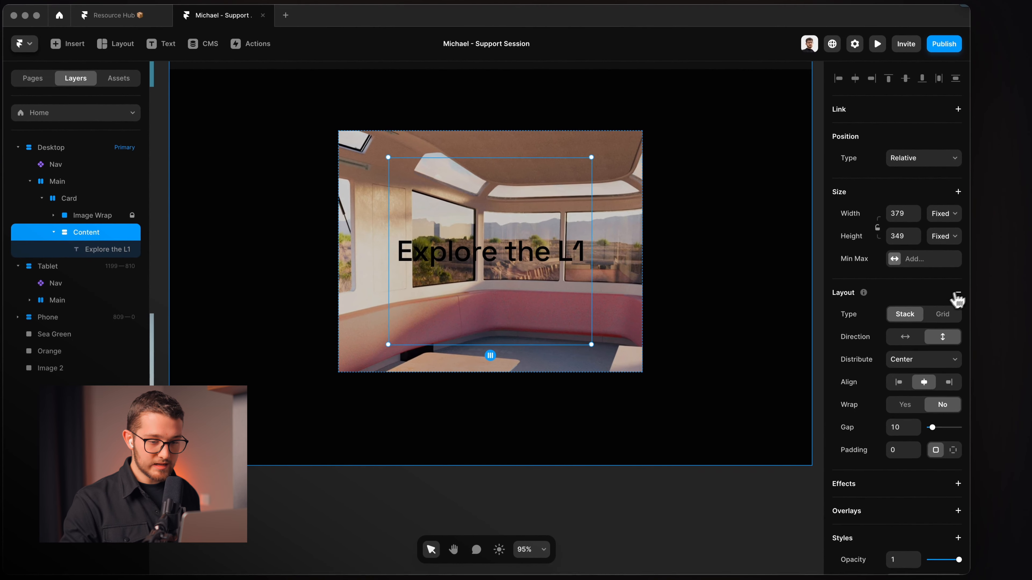
pyautogui.scroll(-3, 940, 300)
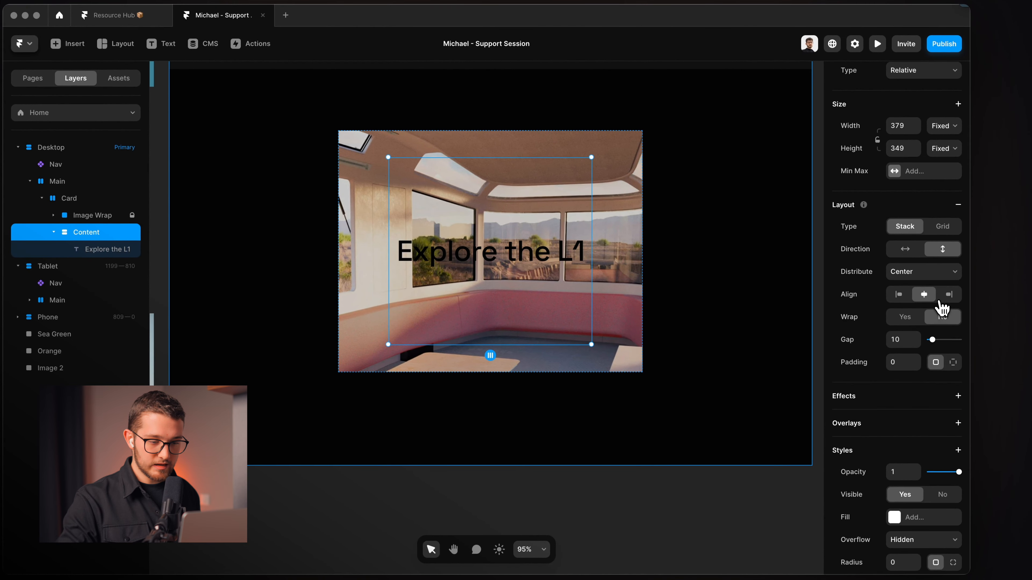
# Try duplicating the Explore the L1 text within the Content stack and undo the duplication.
pyautogui.click(503, 267)
pyautogui.press('super+d')
pyautogui.press('super+d')
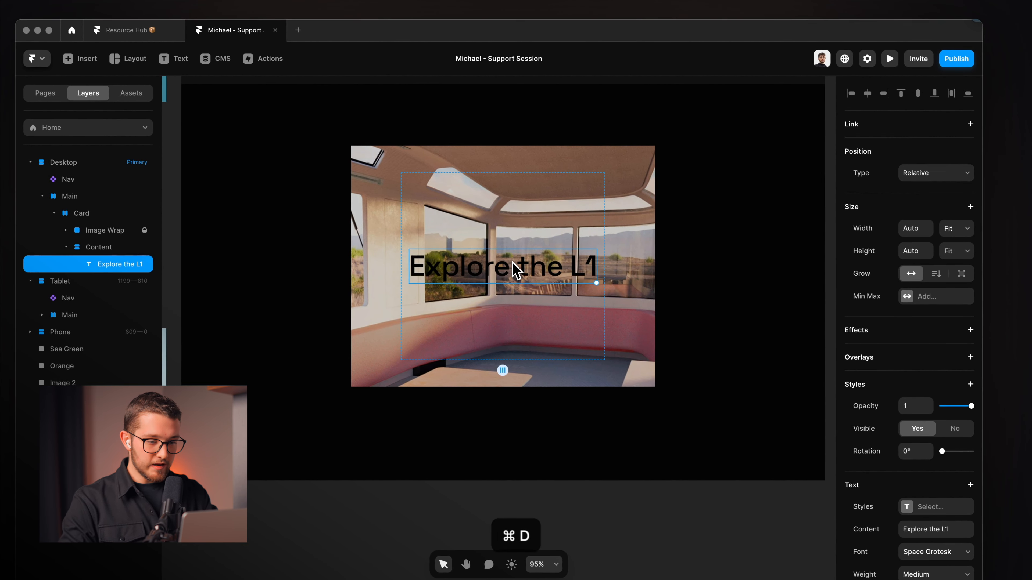
pyautogui.press('super+z')
pyautogui.press('super+z')
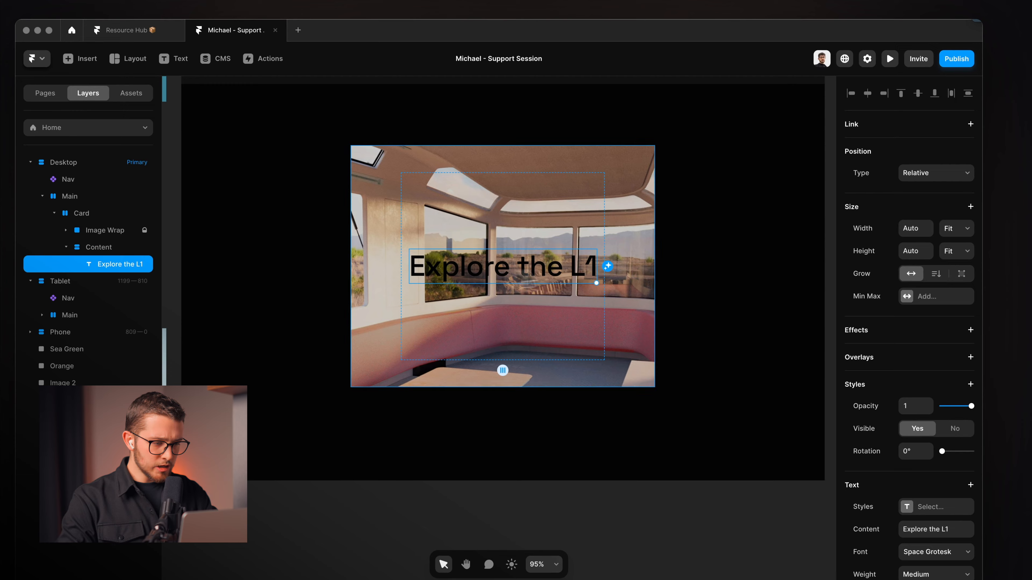
# Set the Explore the L1 text's width to Fill and its color to #FFFFFF.
pyautogui.click(954, 228)
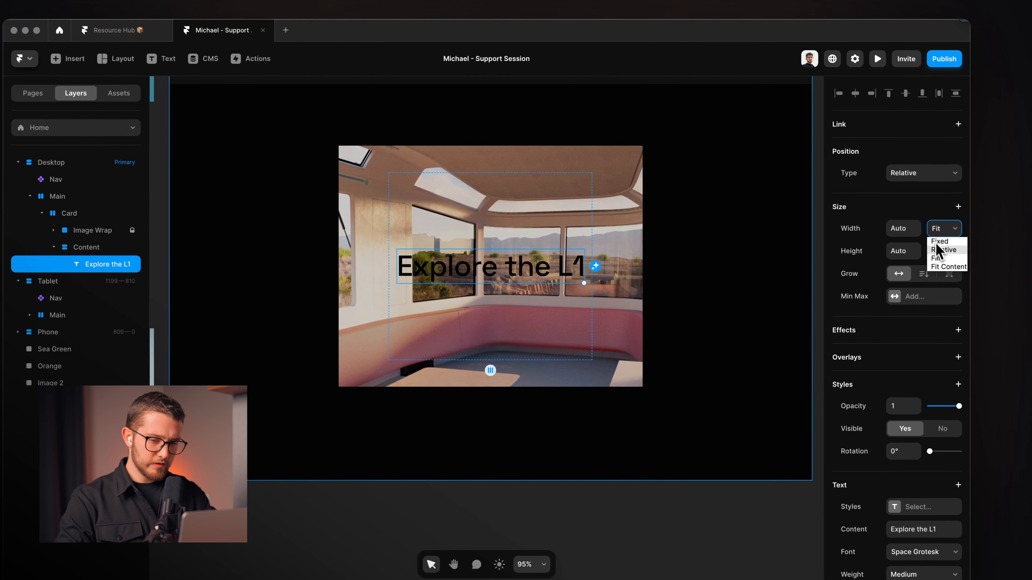
pyautogui.click(937, 258)
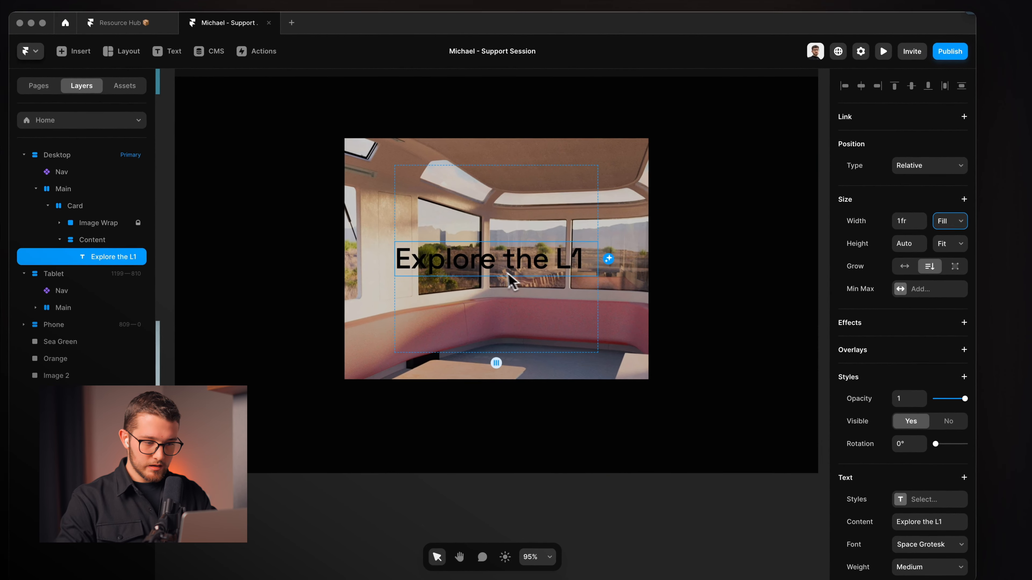
pyautogui.scroll(-5, 916, 451)
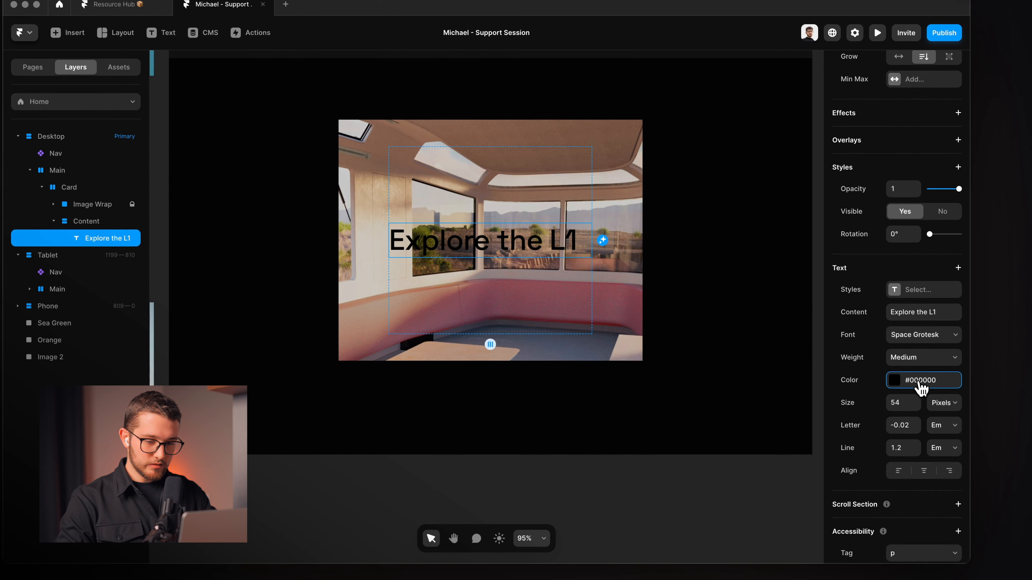
pyautogui.click(919, 383)
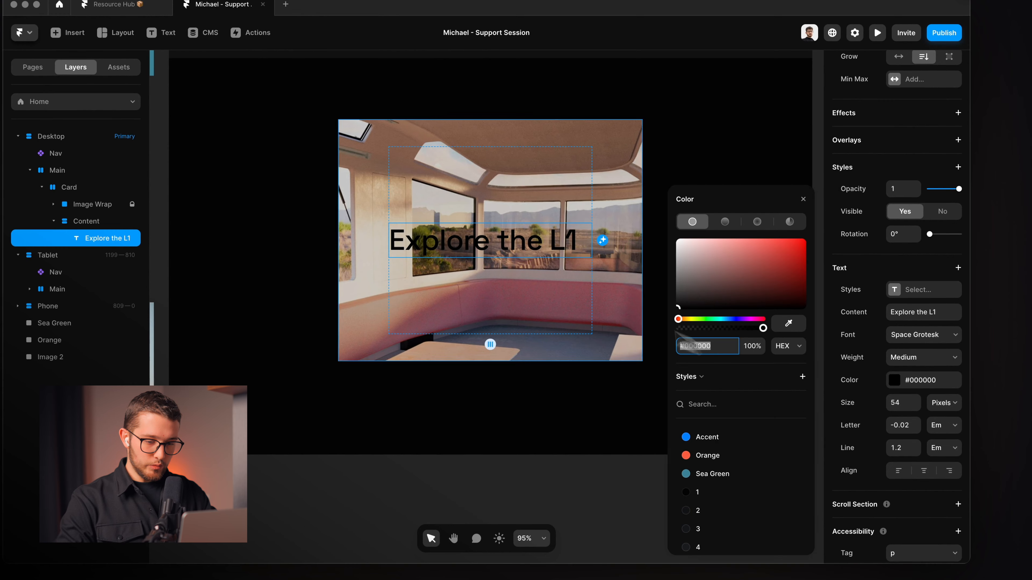
pyautogui.write('fff')
pyautogui.press('Return')
pyautogui.click(809, 239)
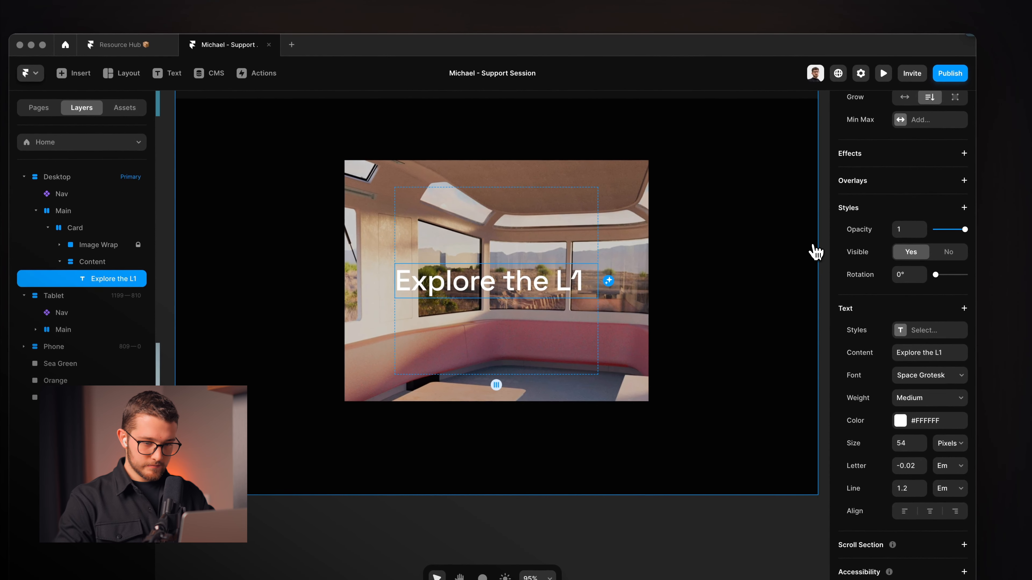
# Rename the Explore the L1 text layer as Title.
pyautogui.press('super+r')
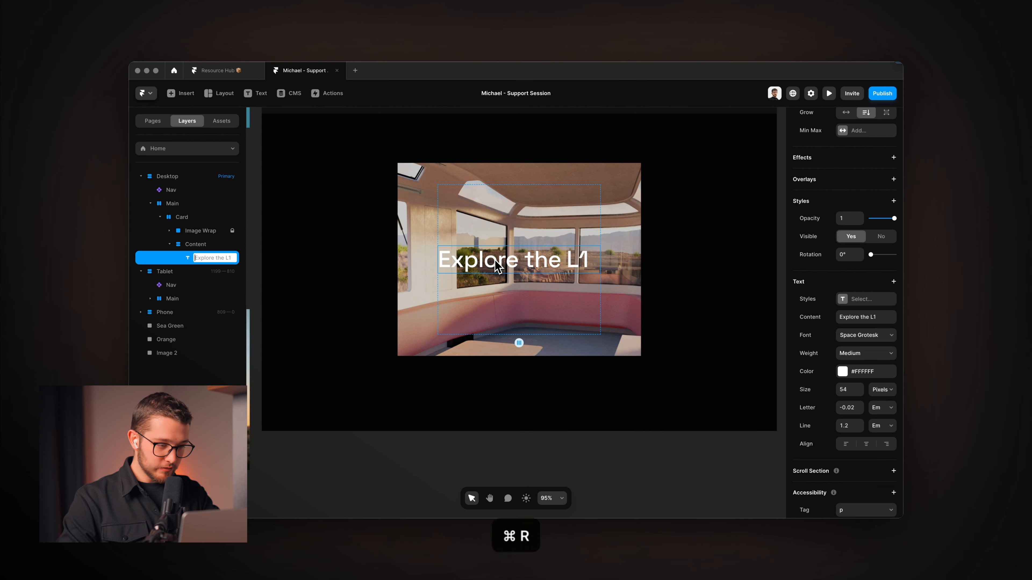
pyautogui.write('Title')
pyautogui.press('Return')
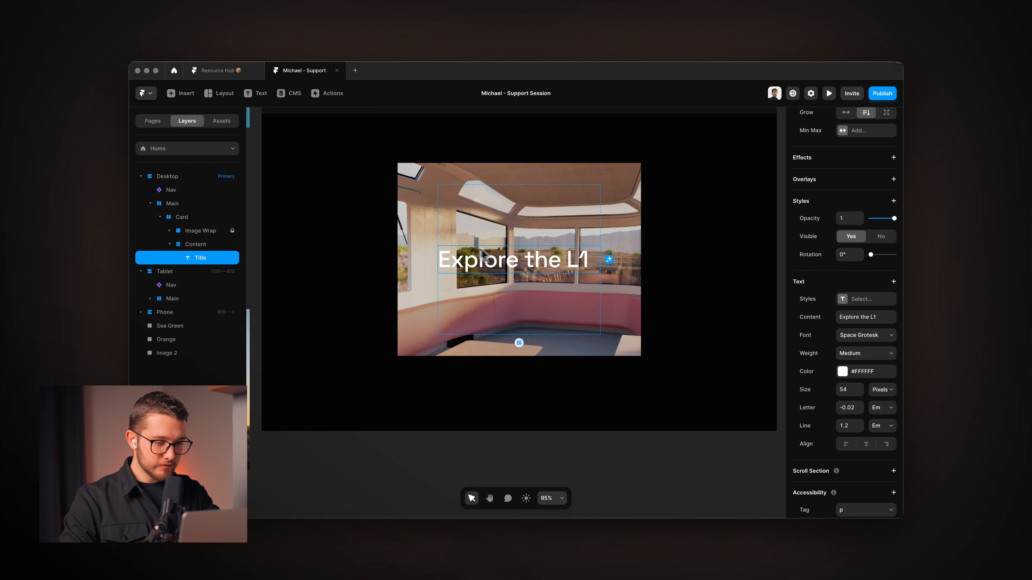
# Duplicate Title and replace the copy's text with "Meet the aero electric RV that will change how you travel" from the Card Examples page.
pyautogui.press('super+d')
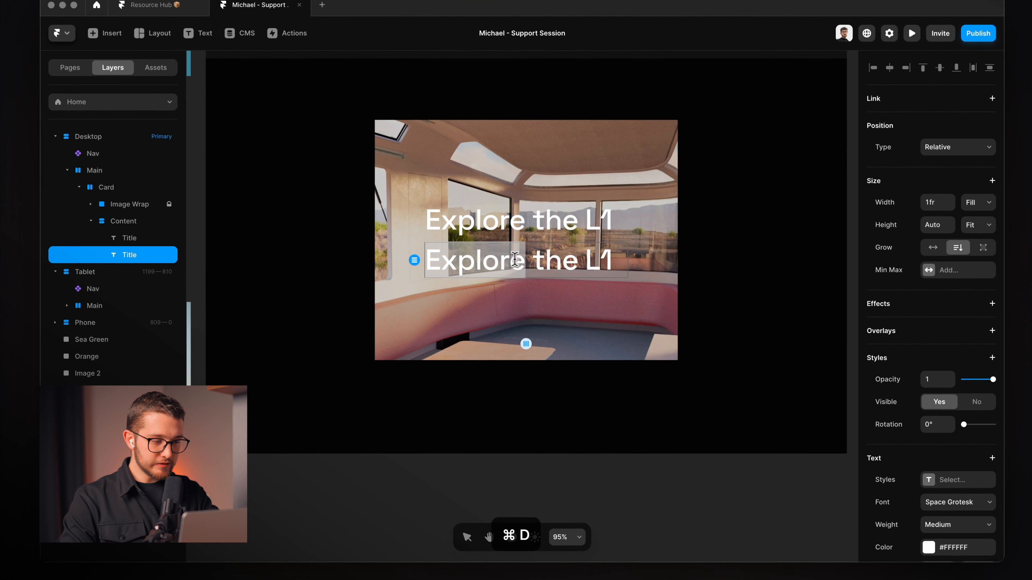
pyautogui.press('super+Tab')
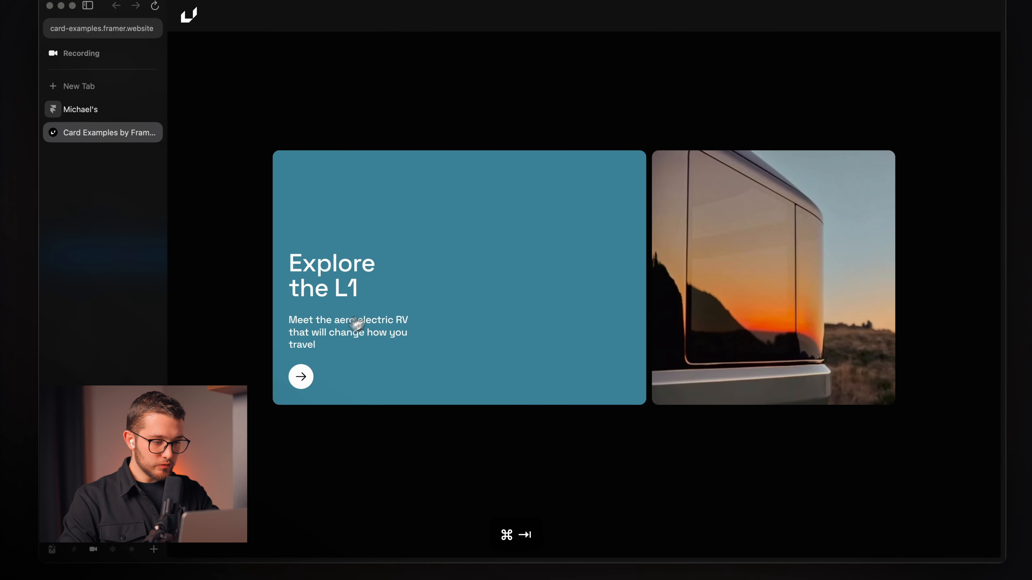
pyautogui.tripleClick(344, 333)
pyautogui.press('super+c')
pyautogui.press('super+Tab')
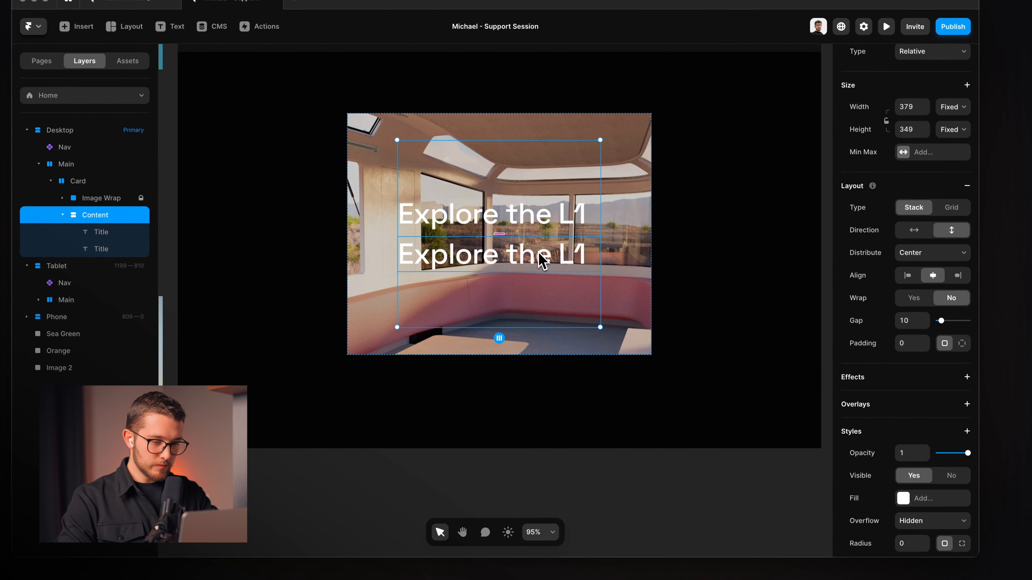
pyautogui.doubleClick(529, 260)
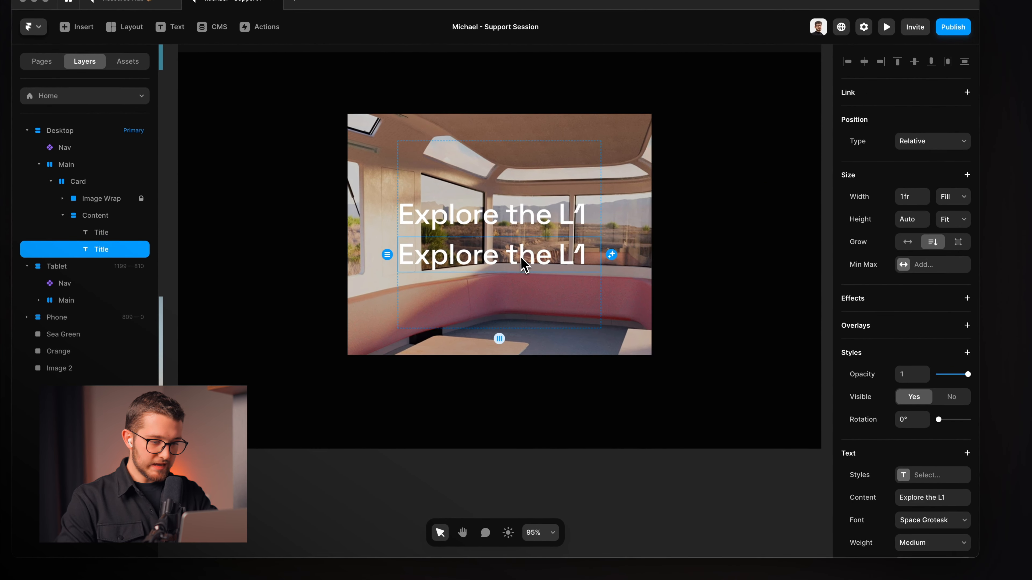
pyautogui.doubleClick(528, 259)
pyautogui.press('super+v')
# Set the description text's font size to 18 pixels and keep its width set to Fill.
pyautogui.press('super+a')
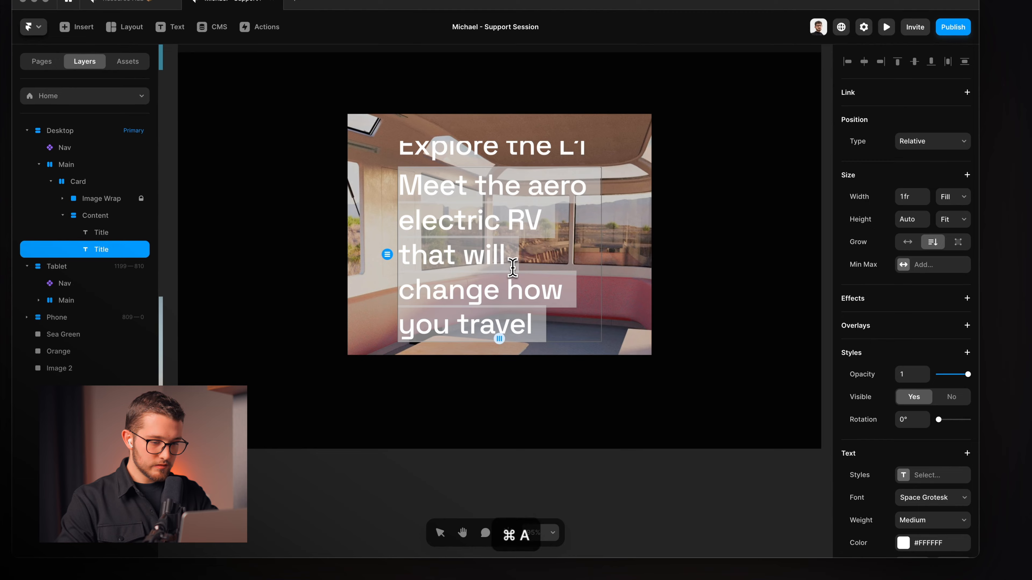
pyautogui.scroll(-5, 894, 488)
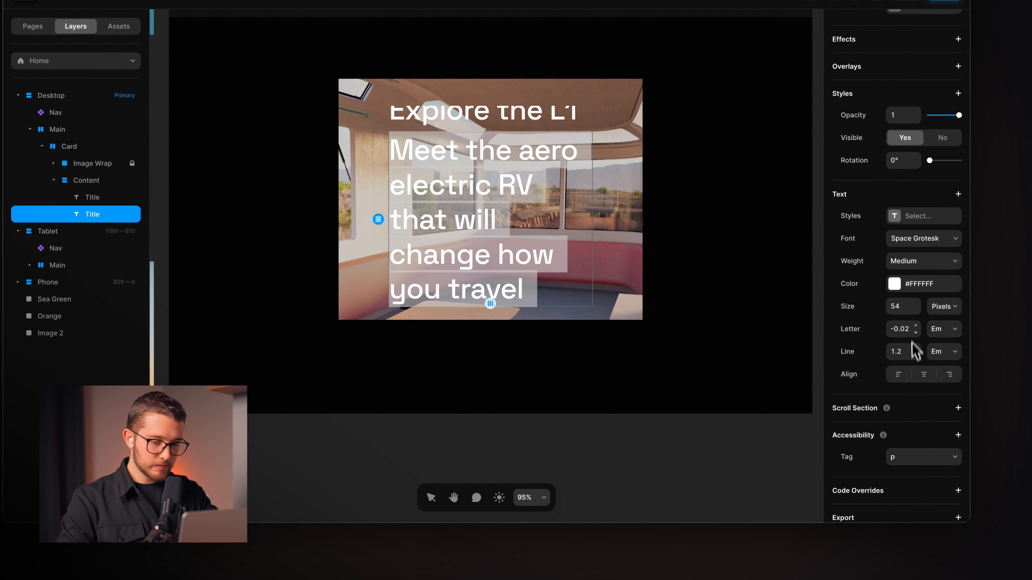
pyautogui.click(900, 309)
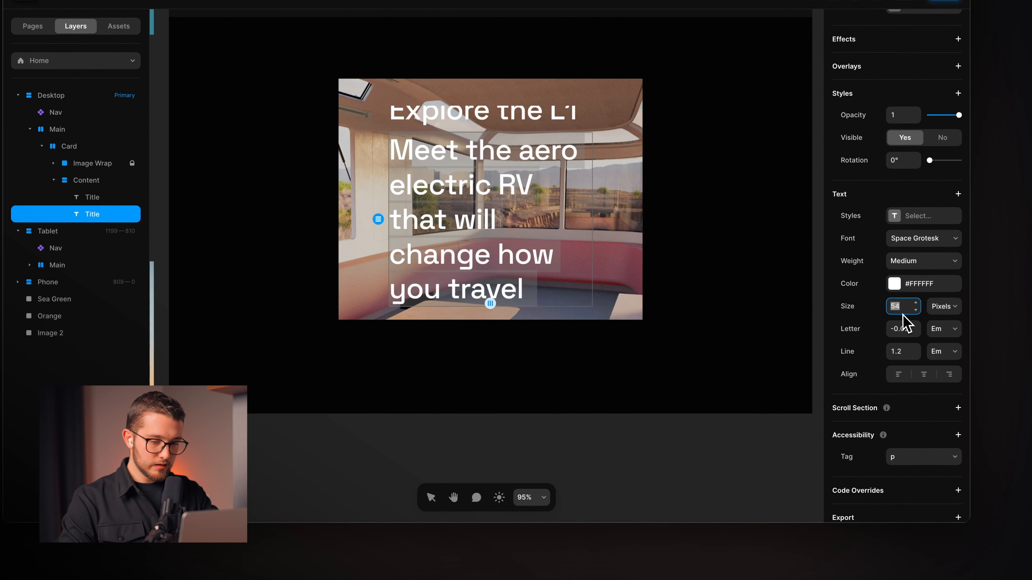
pyautogui.press('Return')
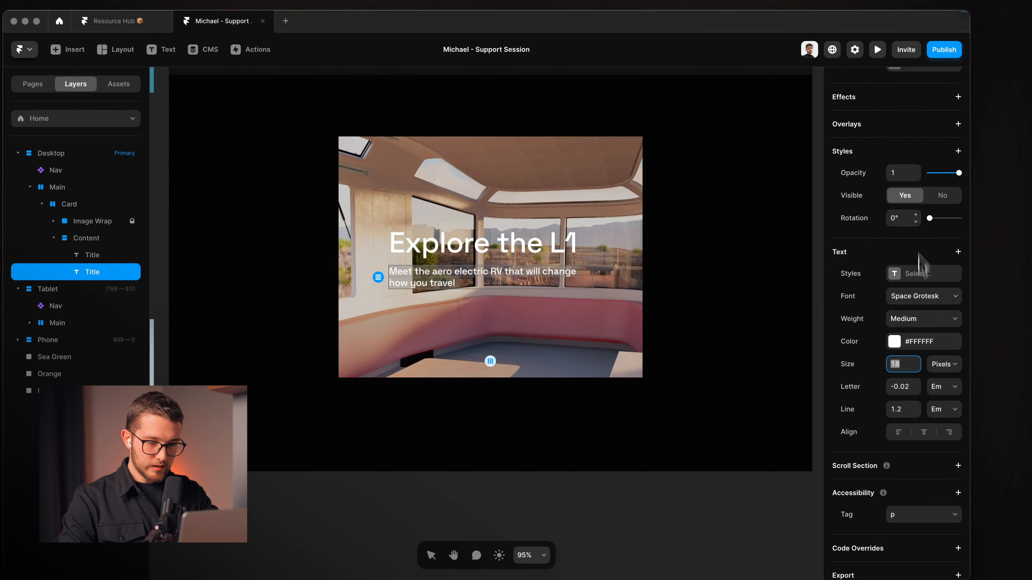
pyautogui.scroll(5, 910, 187)
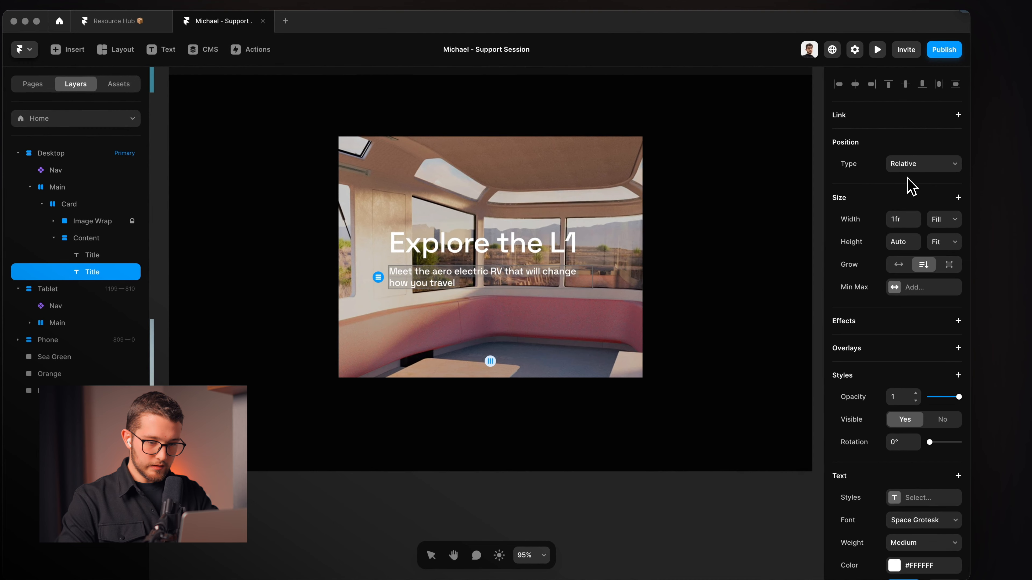
pyautogui.click(939, 221)
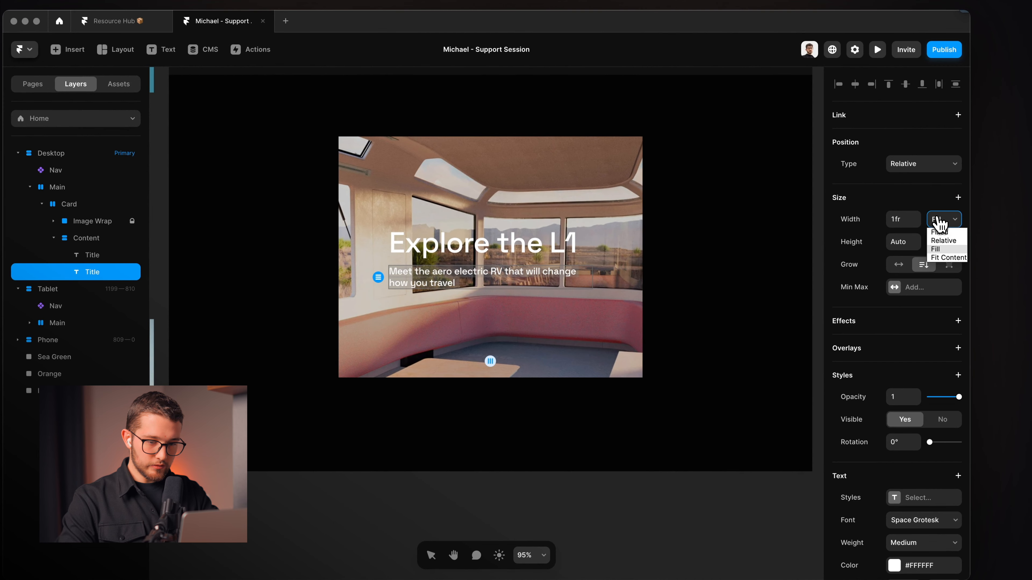
pyautogui.click(945, 250)
# Narrow the Content frame to a width of about 230 so the title wraps onto two lines.
pyautogui.click(582, 316)
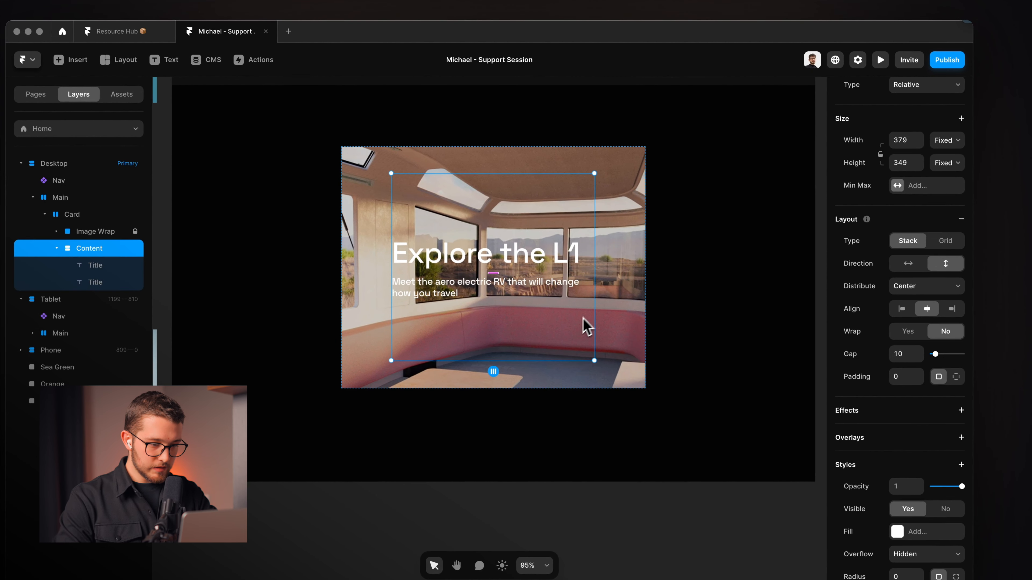
pyautogui.moveTo(594, 290); pyautogui.dragTo(532, 289)
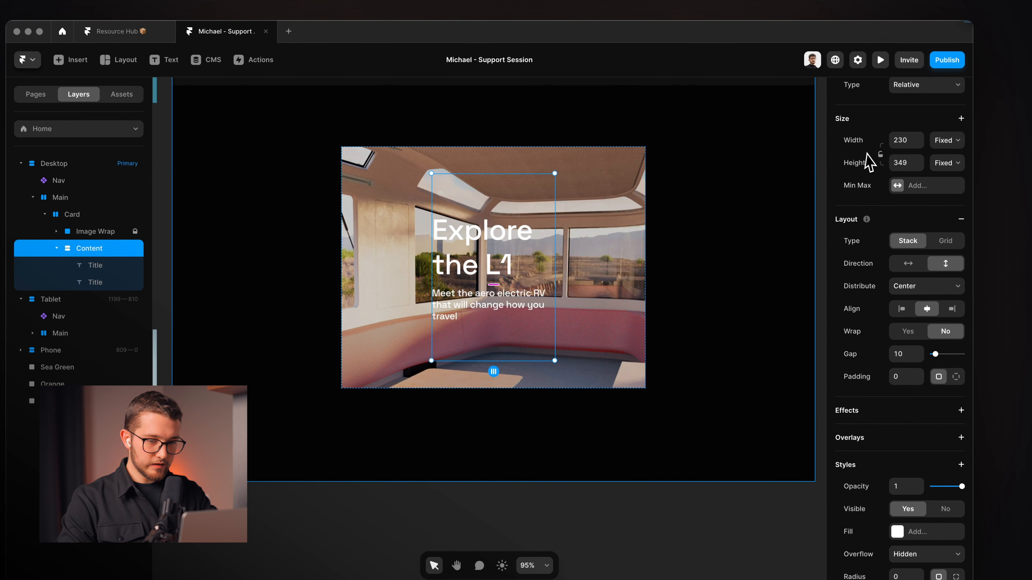
pyautogui.scroll(2, 903, 187)
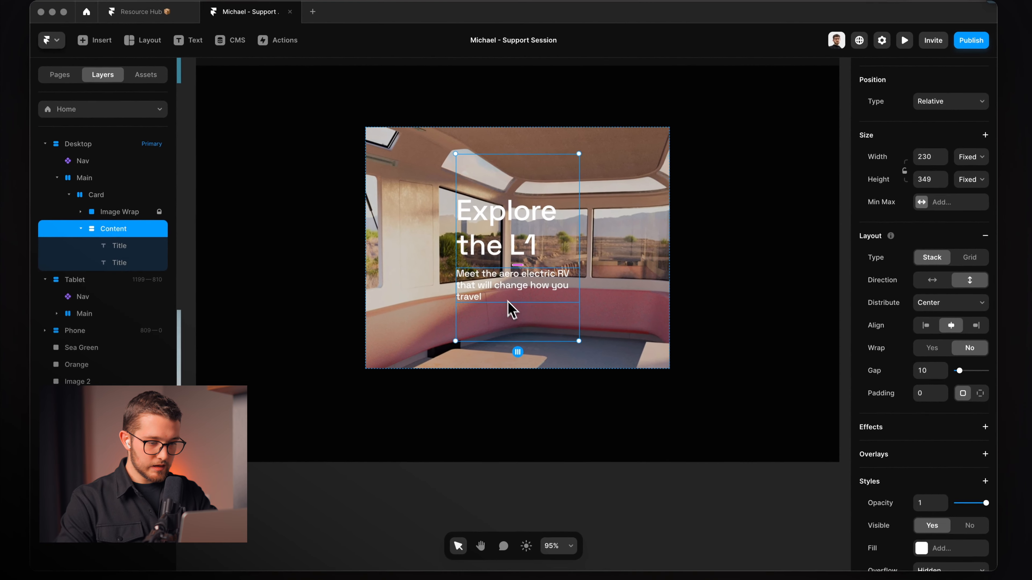
# Draw a 44 × 44 frame below the description inside the Content stack and make it circular with a radius of 100.
pyautogui.click(483, 336)
pyautogui.click(521, 330)
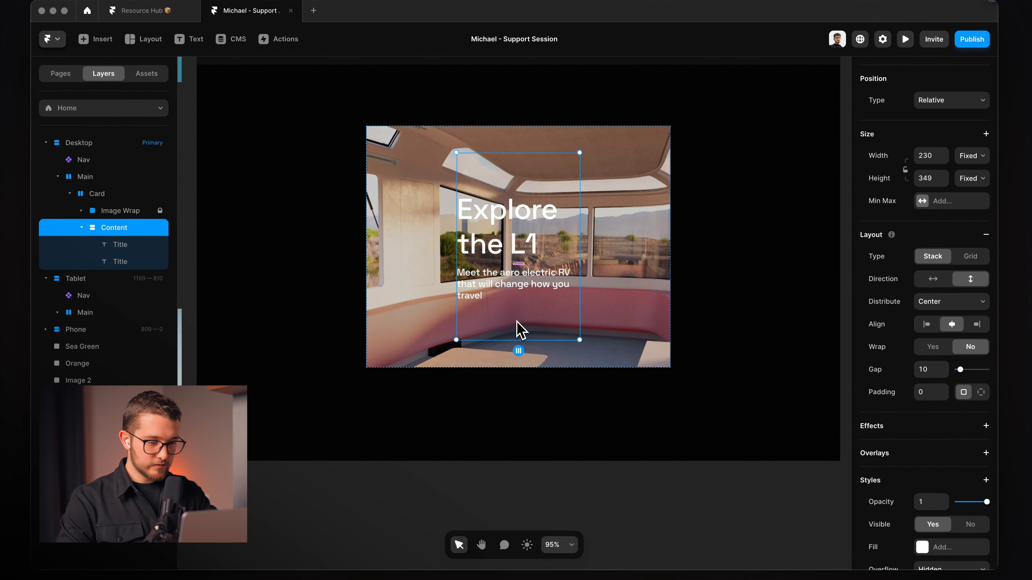
pyautogui.scroll(5, 521, 329)
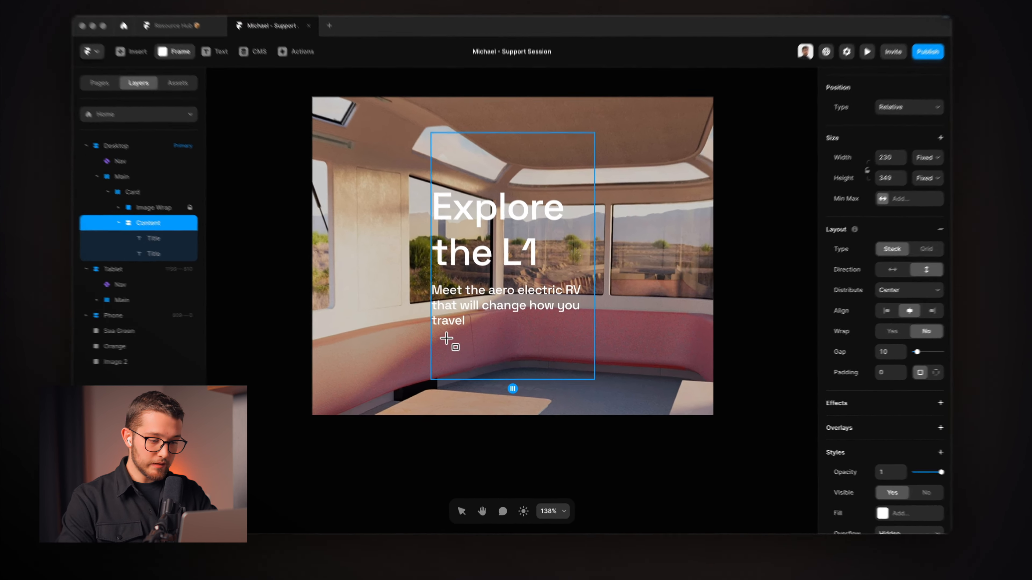
pyautogui.press('f')
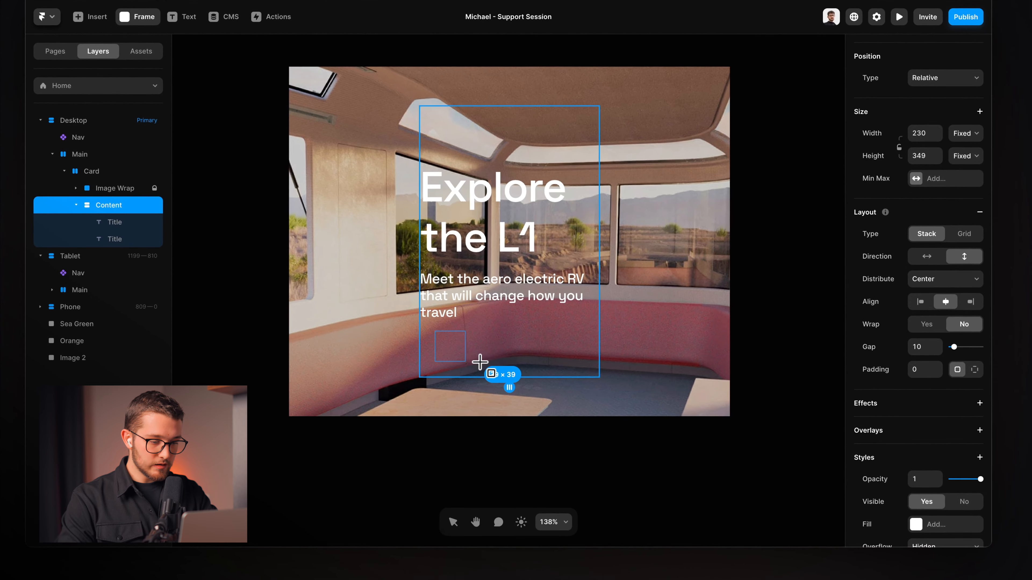
pyautogui.moveTo(482, 364); pyautogui.dragTo(485, 367)
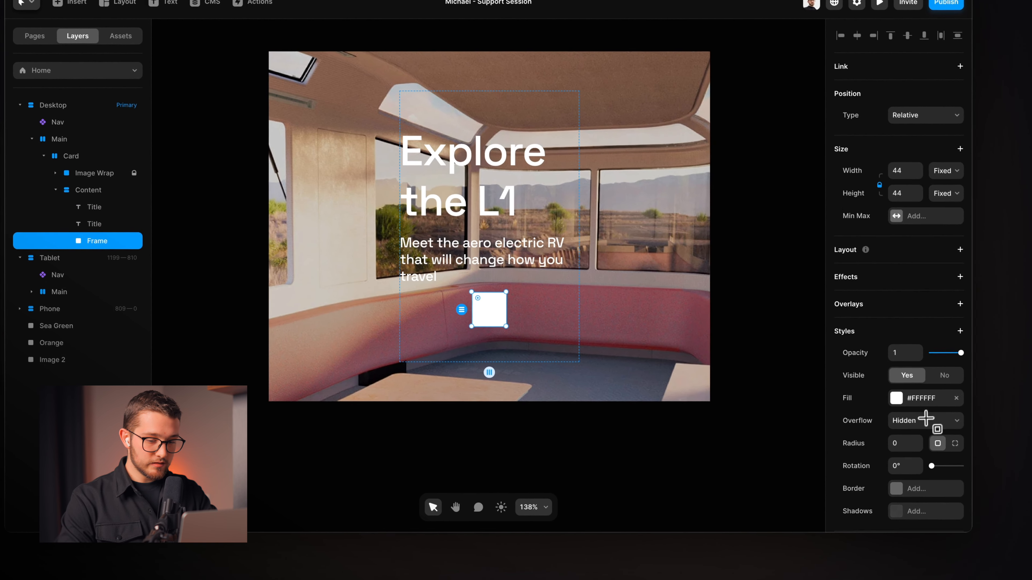
pyautogui.scroll(-3, 930, 423)
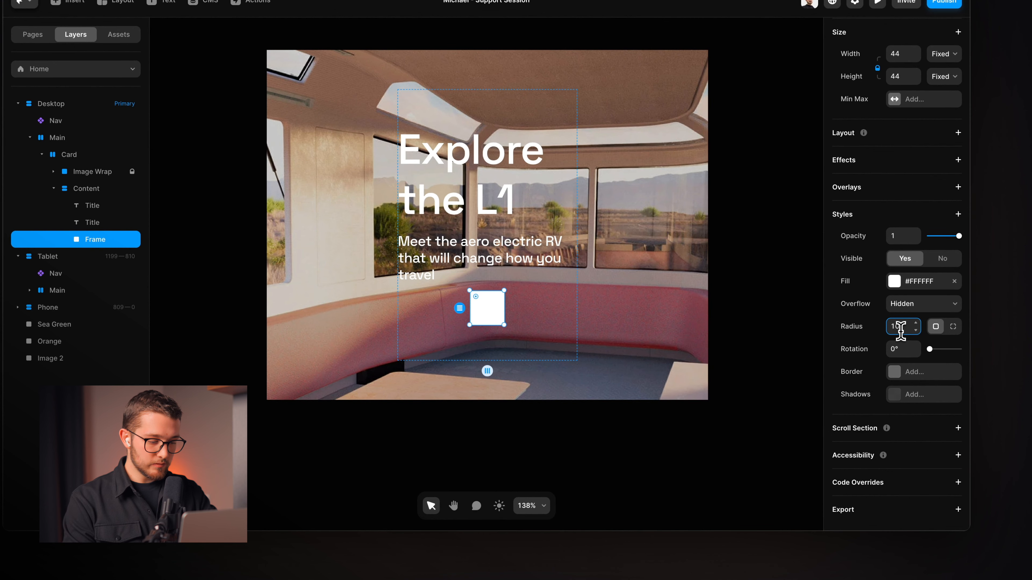
pyautogui.press('Return')
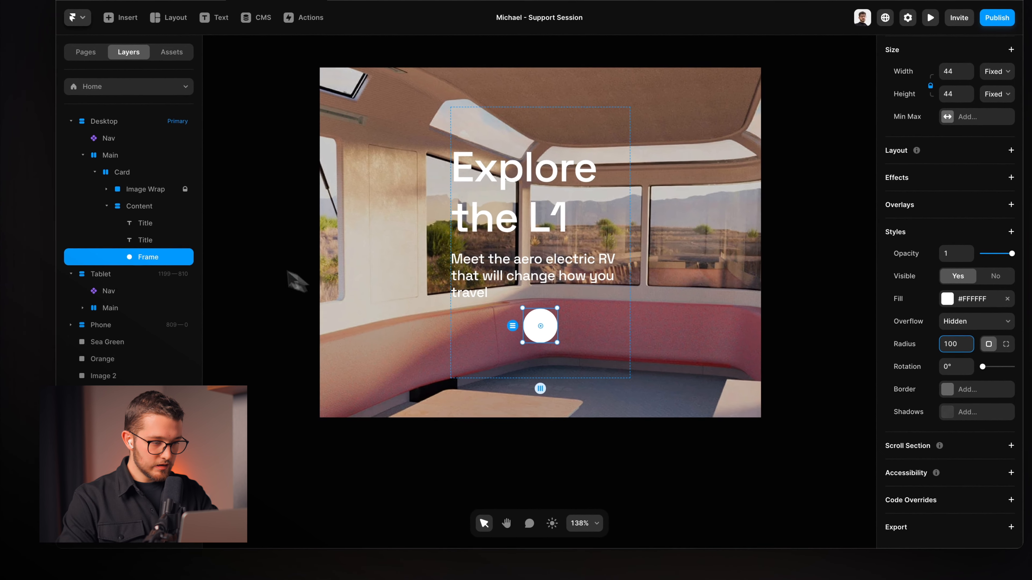
# Rename the circular frame layer as Button and the description text layer as Subtext.
pyautogui.doubleClick(149, 262)
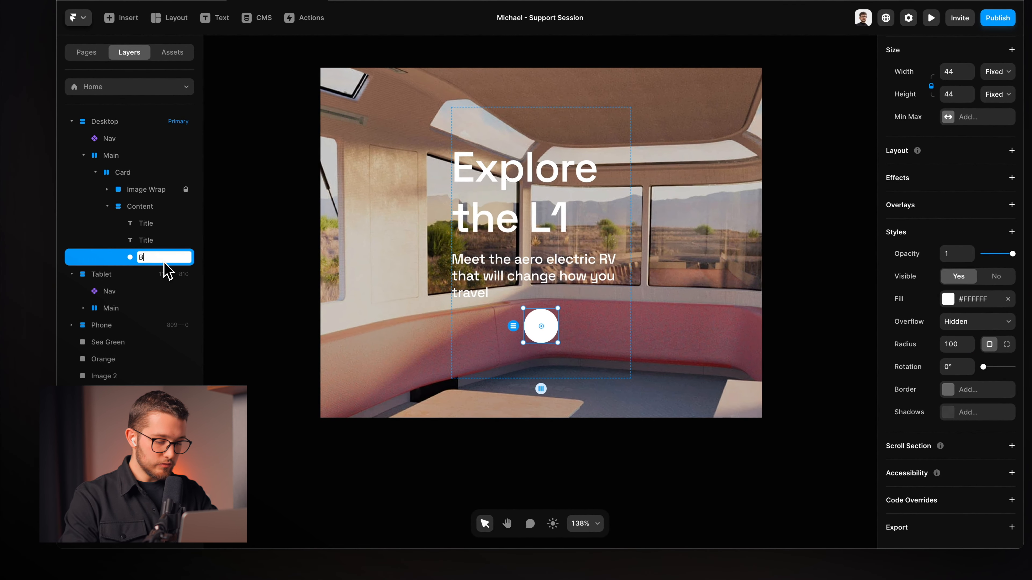
pyautogui.write('Button')
pyautogui.press('Return')
pyautogui.doubleClick(150, 241)
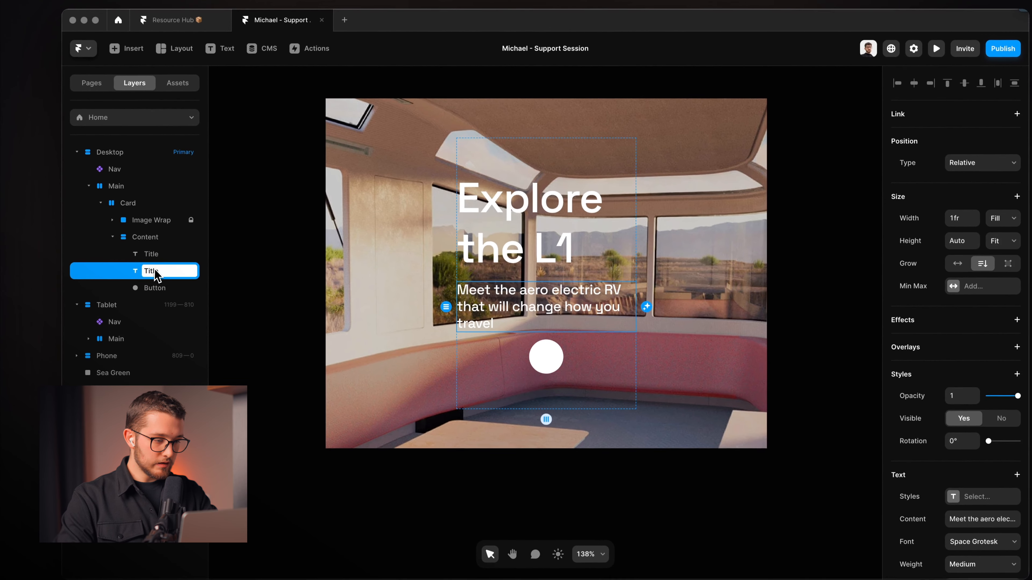
pyautogui.write('Sb')
pyautogui.write('bte')
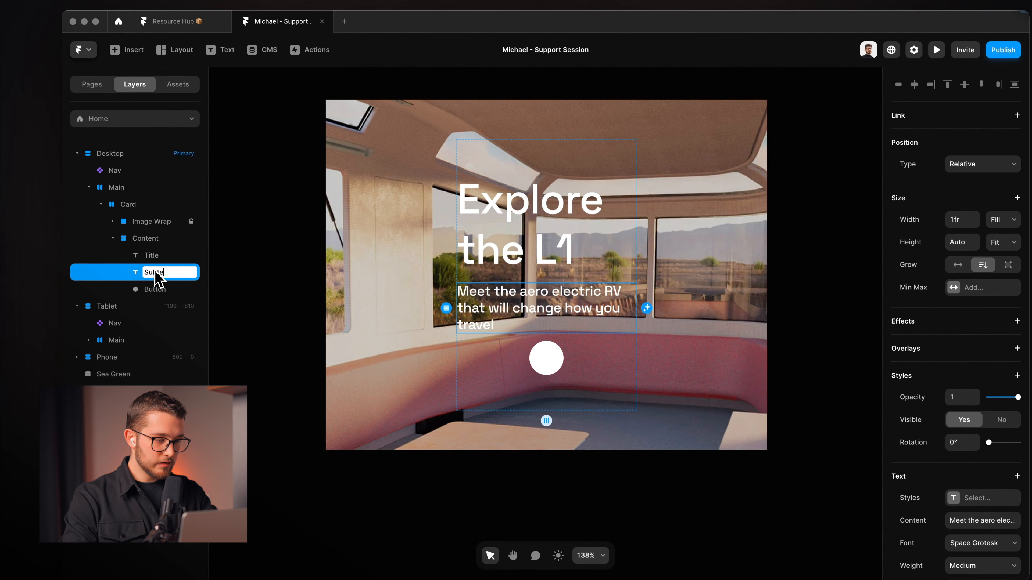
pyautogui.write('xt')
pyautogui.press('Return')
# Find the Phosphor icon element by searching for "pho" and place it inside the Button circle.
pyautogui.click(155, 292)
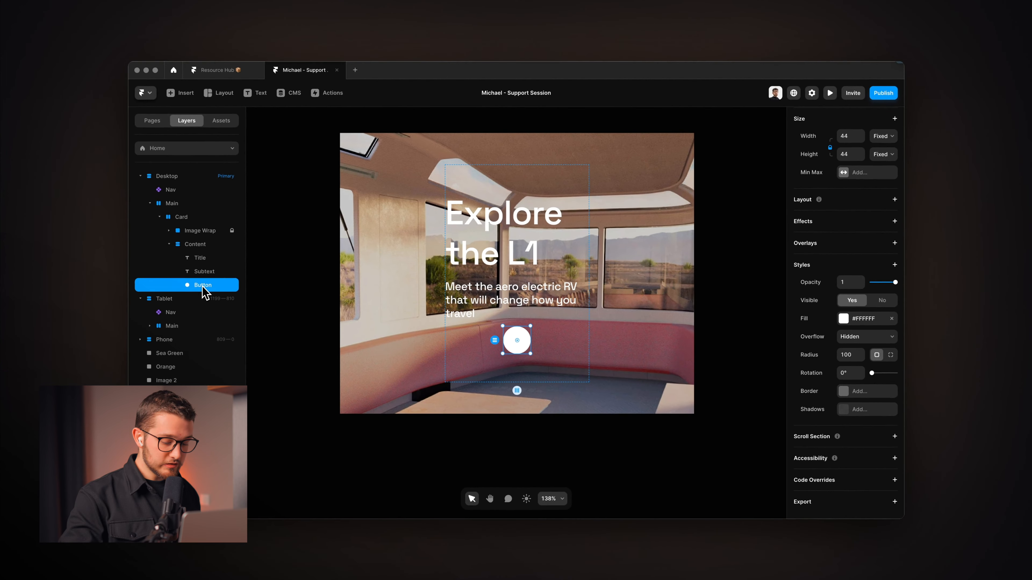
pyautogui.press('i')
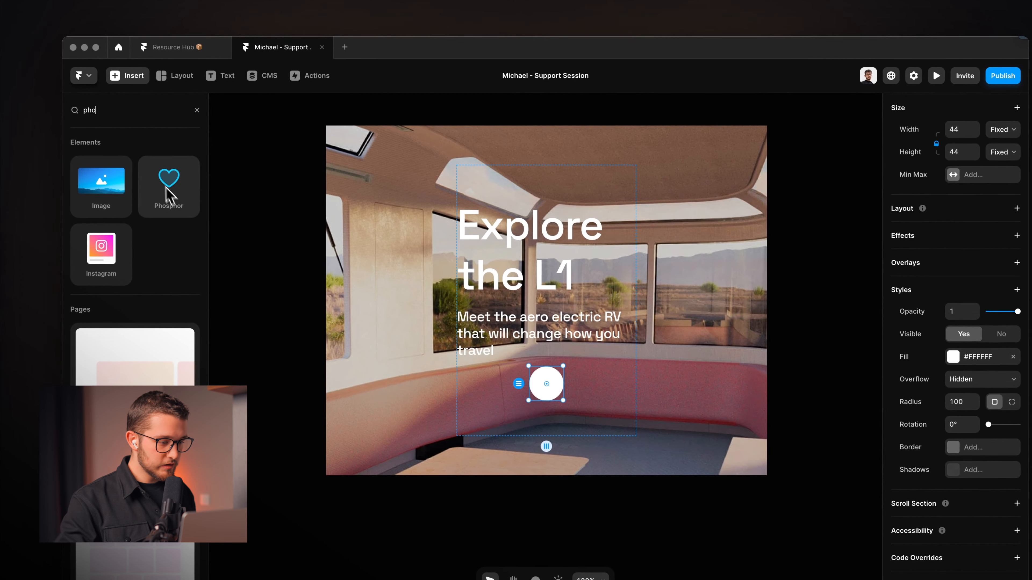
pyautogui.write('p')
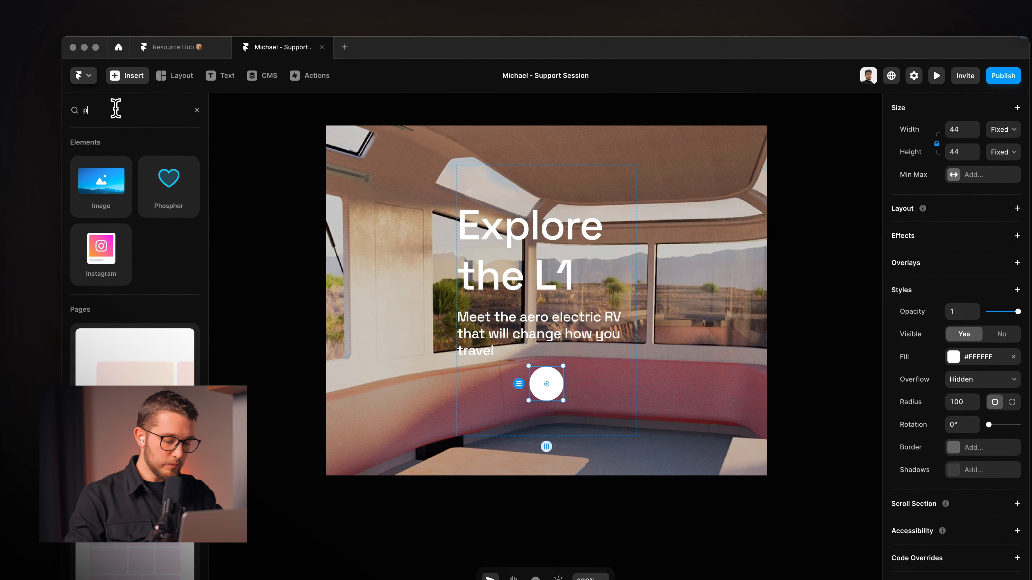
pyautogui.write('ho')
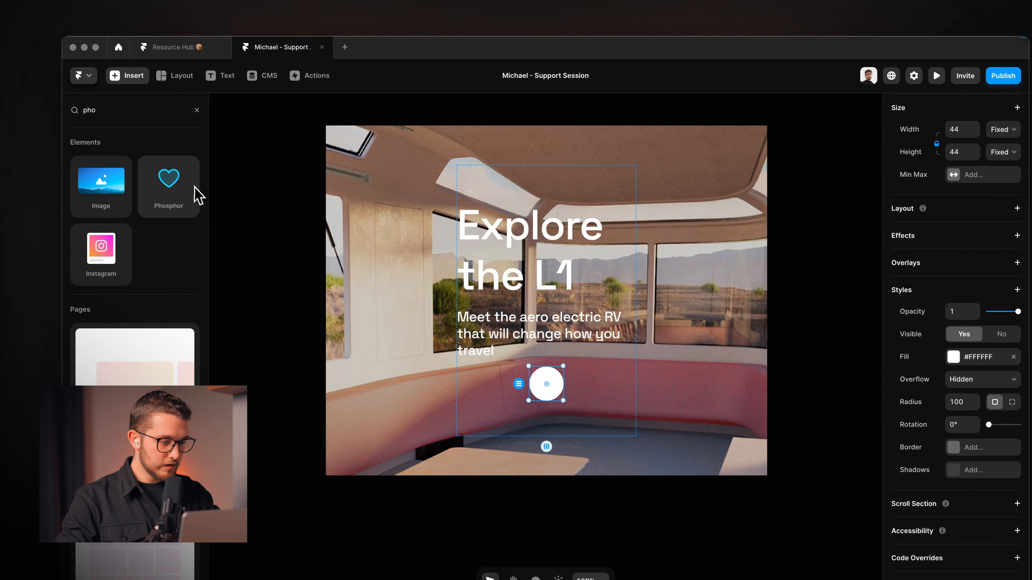
pyautogui.moveTo(174, 195); pyautogui.dragTo(491, 368)
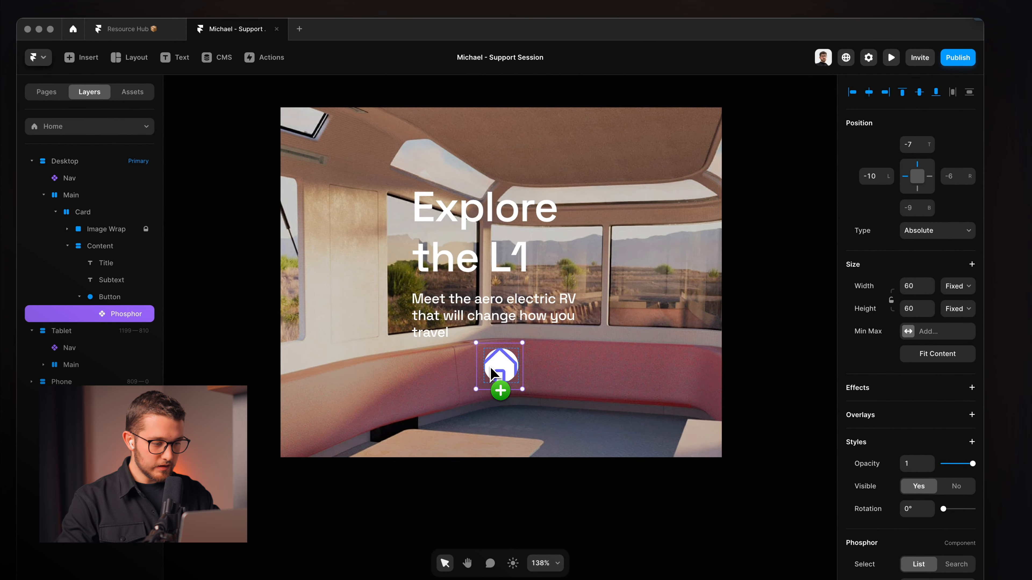
# Center the Phosphor icon within the Button circle and set its size to 24 × 24.
pyautogui.hotkey('alt', 'v')
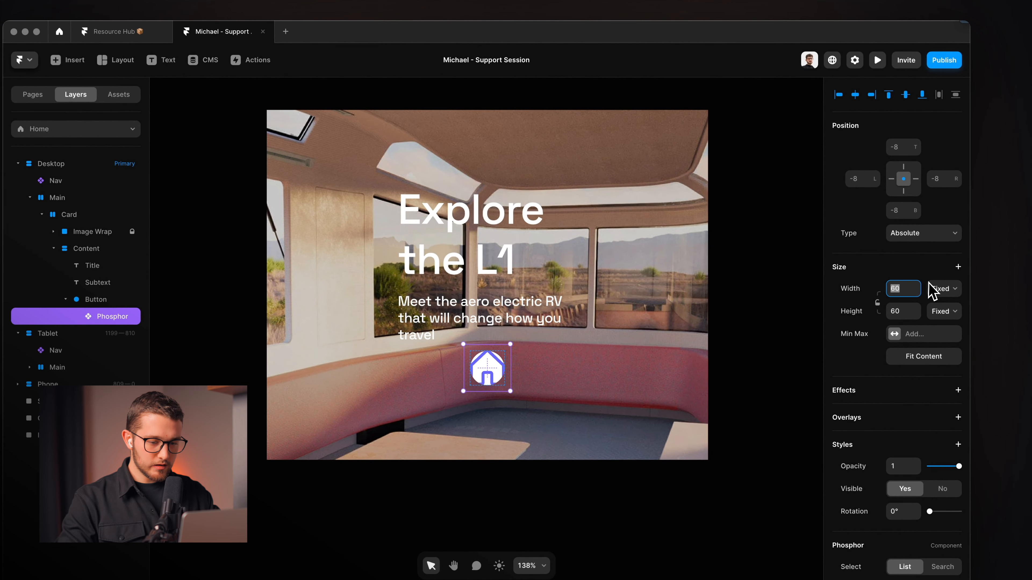
pyautogui.press('Tab')
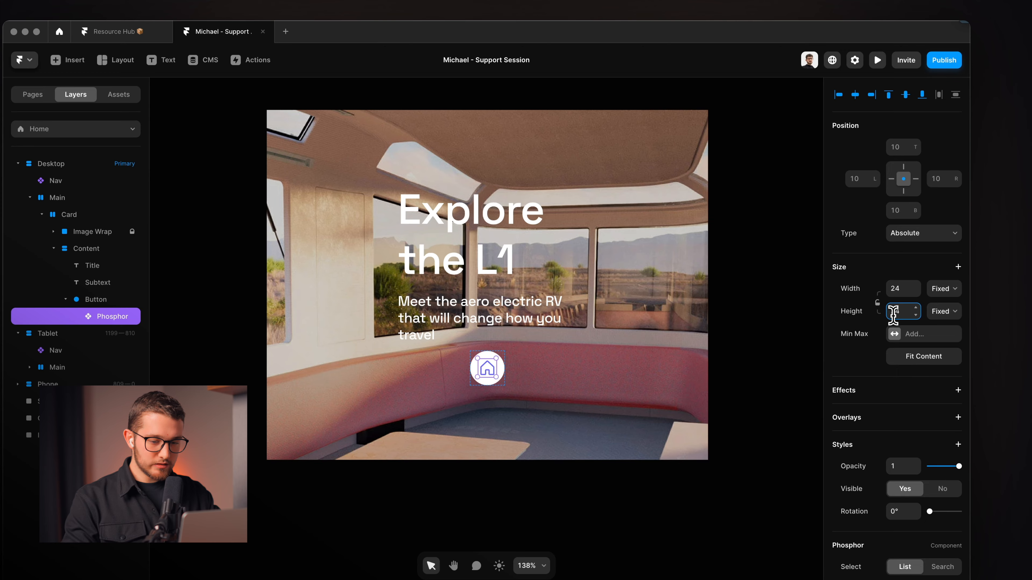
pyautogui.scroll(3, 599, 361)
pyautogui.scroll(5, 600, 361)
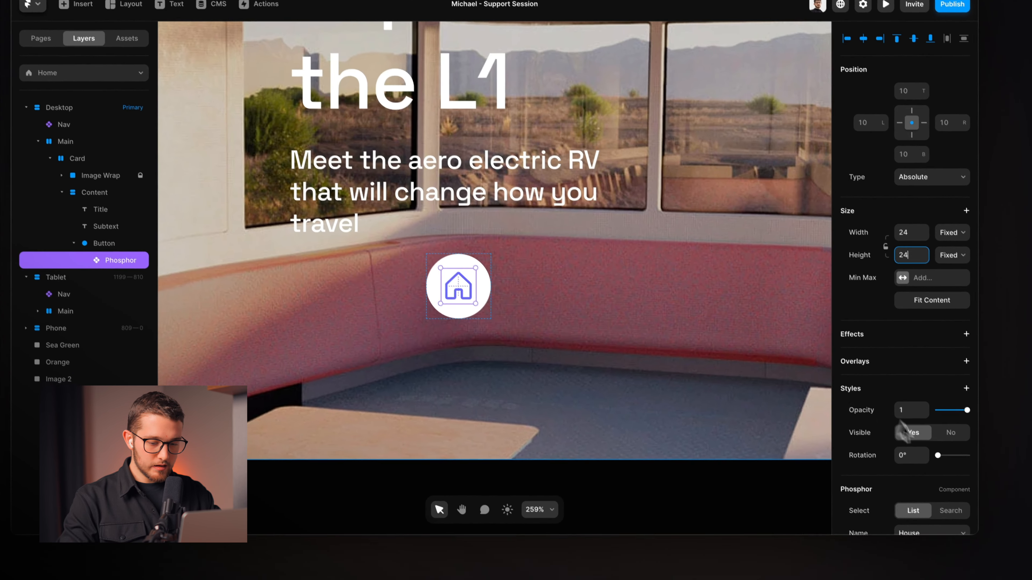
# Switch the Phosphor icon's selection mode to Search and set its name to "arrow right".
pyautogui.scroll(-5, 919, 504)
pyautogui.click(938, 335)
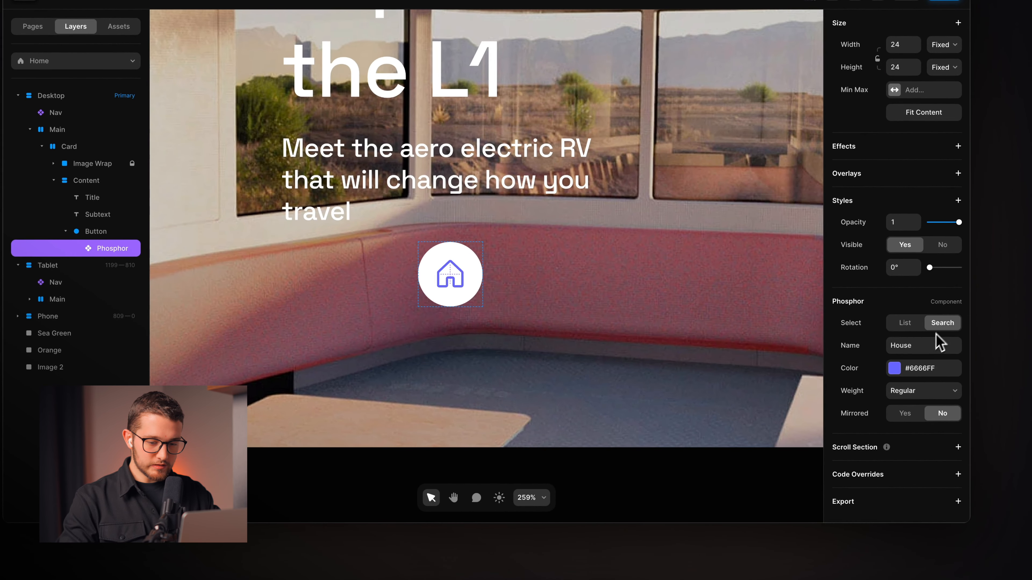
pyautogui.click(920, 349)
pyautogui.write('arrow right')
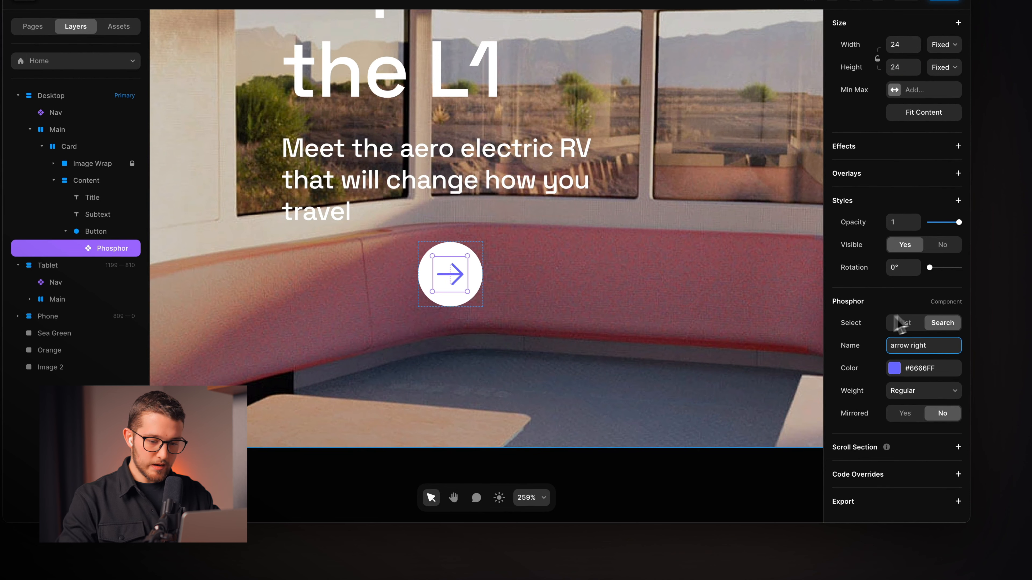
# Apply the black color style named 1 to the arrow icon.
pyautogui.click(912, 372)
pyautogui.scroll(-3, 756, 396)
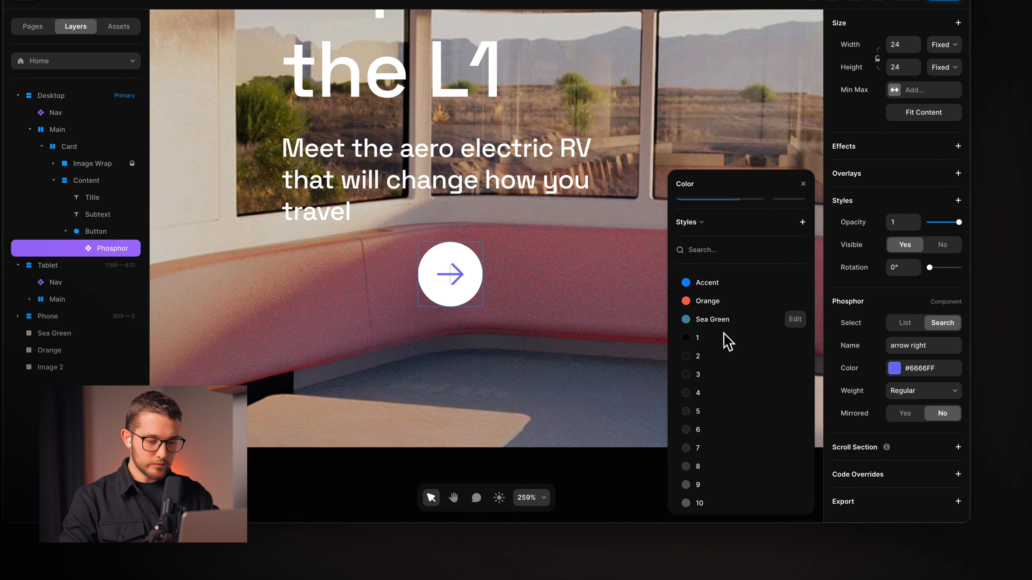
pyautogui.click(719, 339)
pyautogui.click(540, 301)
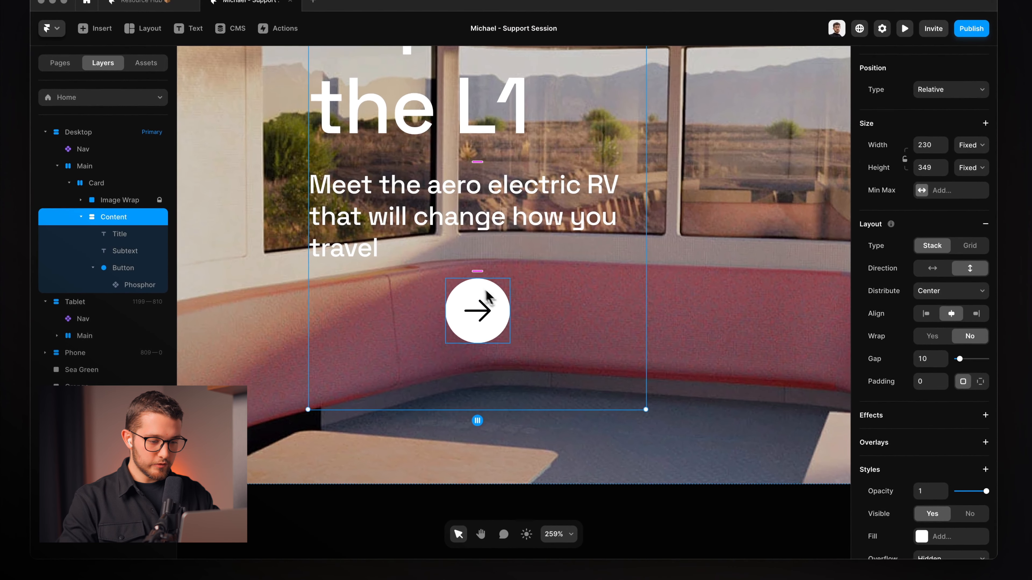
# Align the Content stack's items to the left and set its gap to 24.
pyautogui.click(487, 294)
pyautogui.scroll(-3, 486, 294)
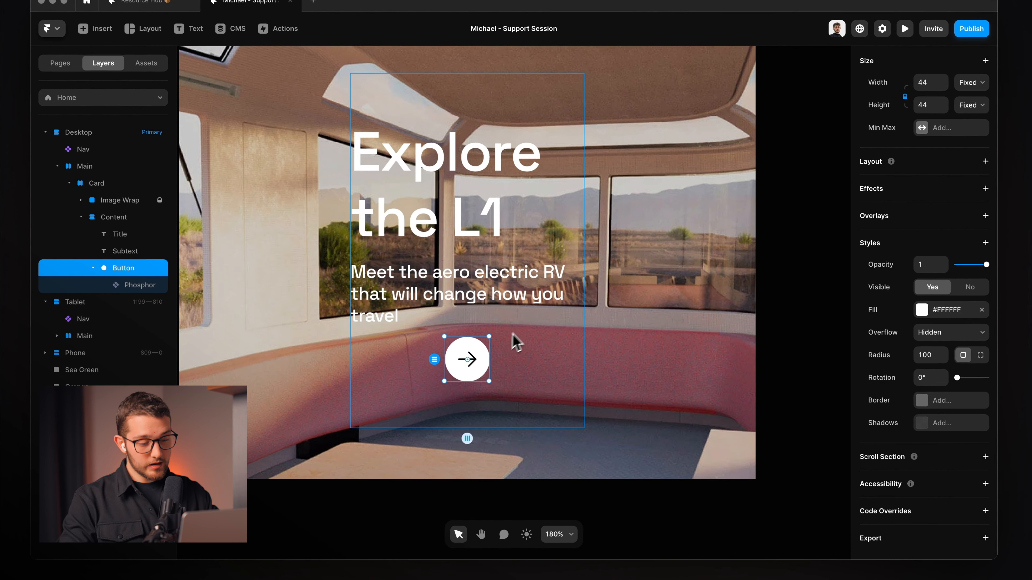
pyautogui.click(521, 344)
pyautogui.scroll(2, 522, 343)
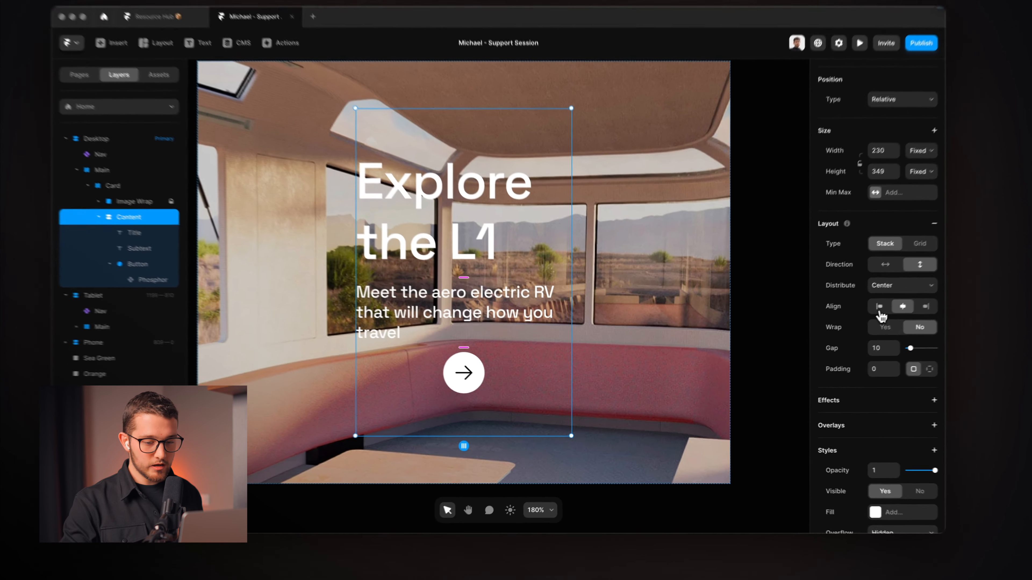
pyautogui.click(845, 322)
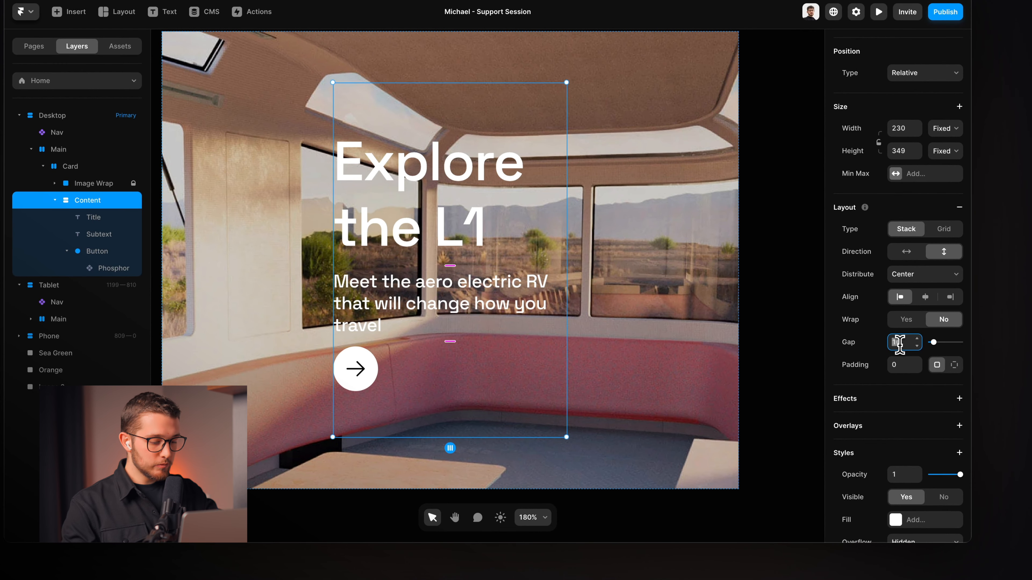
pyautogui.press('Return')
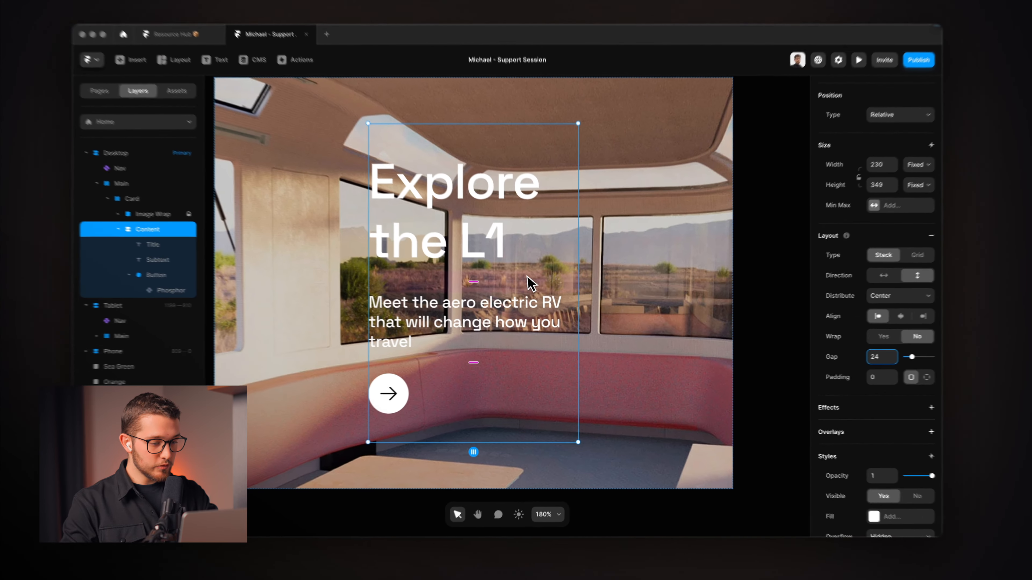
# Change the Content stack's distribution to Start.
pyautogui.scroll(-1, 439, 366)
pyautogui.scroll(1, 440, 366)
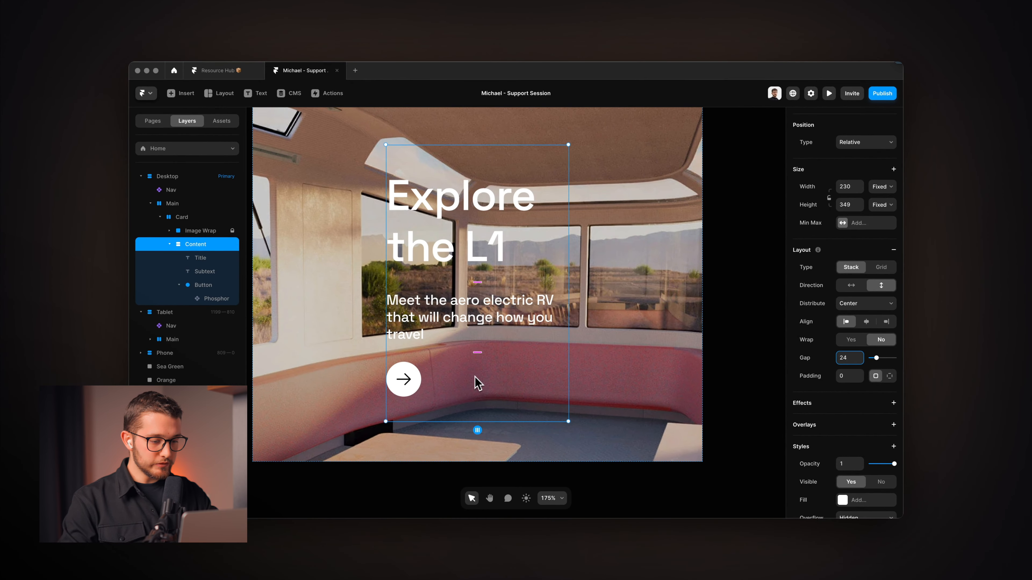
pyautogui.click(862, 305)
pyautogui.click(909, 308)
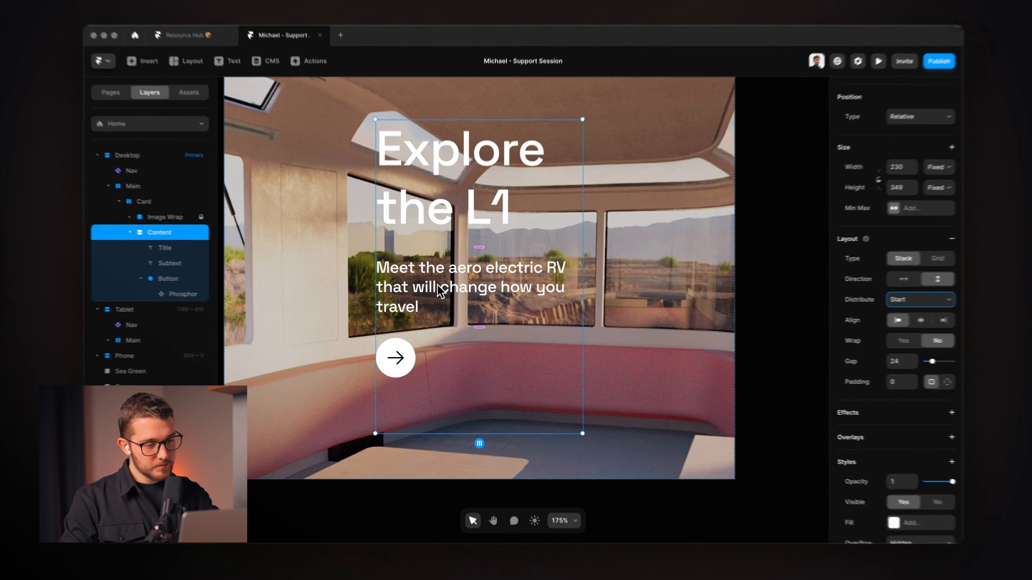
# Wrap the Subtext and Button layers together in a new stack inside Content.
pyautogui.click(451, 280)
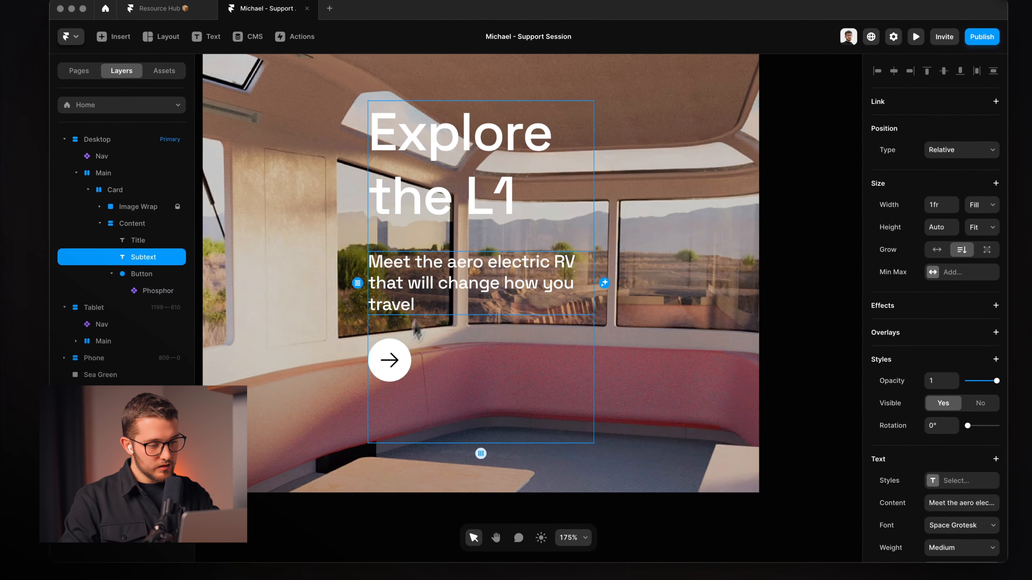
pyautogui.keyDown('shift'); pyautogui.click(412, 347); pyautogui.keyUp('shift')
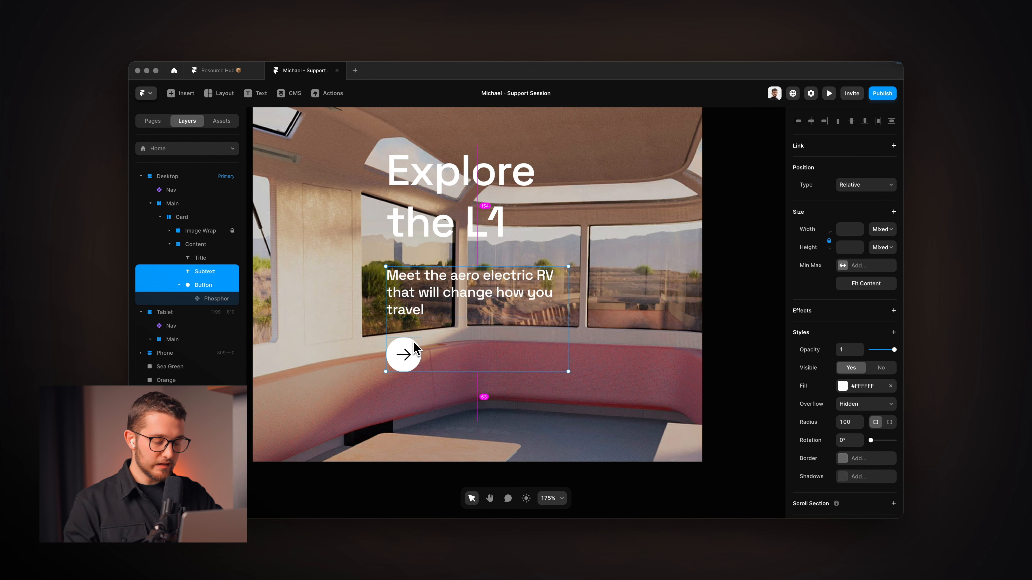
pyautogui.hotkey('ctrl', 'alt', 'Return')
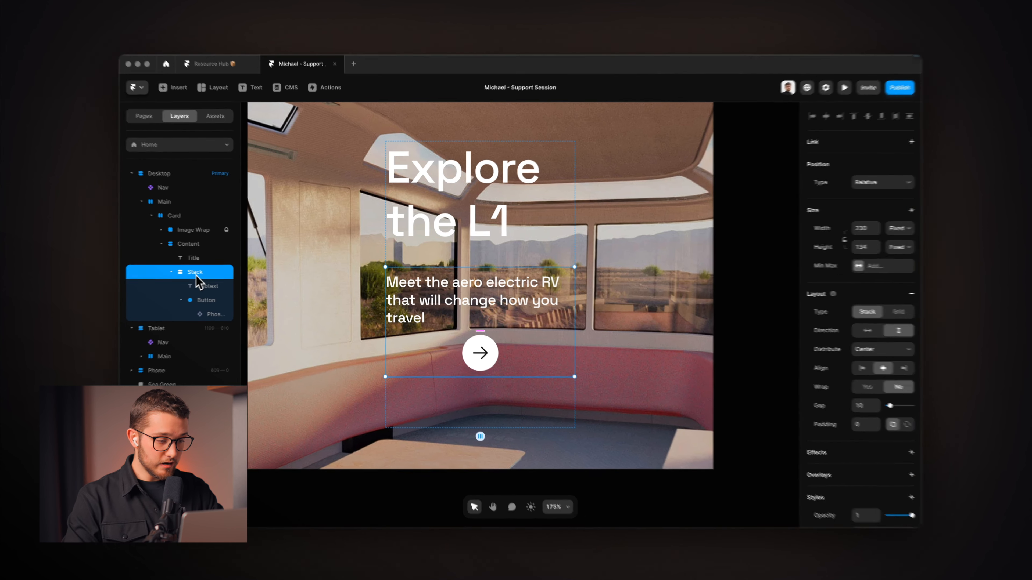
# Rename the new stack holding the Subtext and Button as "Sub + Button".
pyautogui.doubleClick(196, 273)
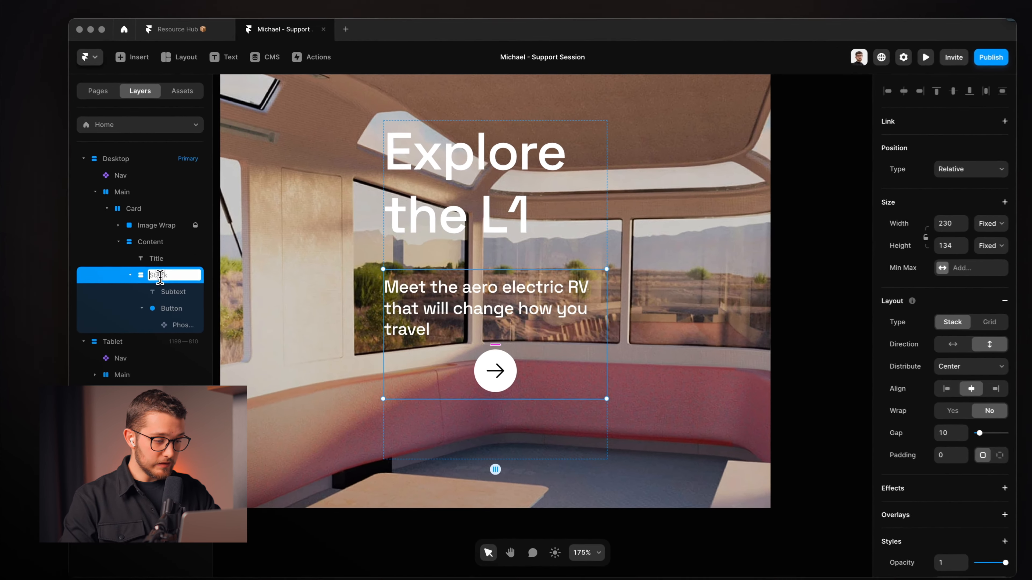
pyautogui.write('Sub')
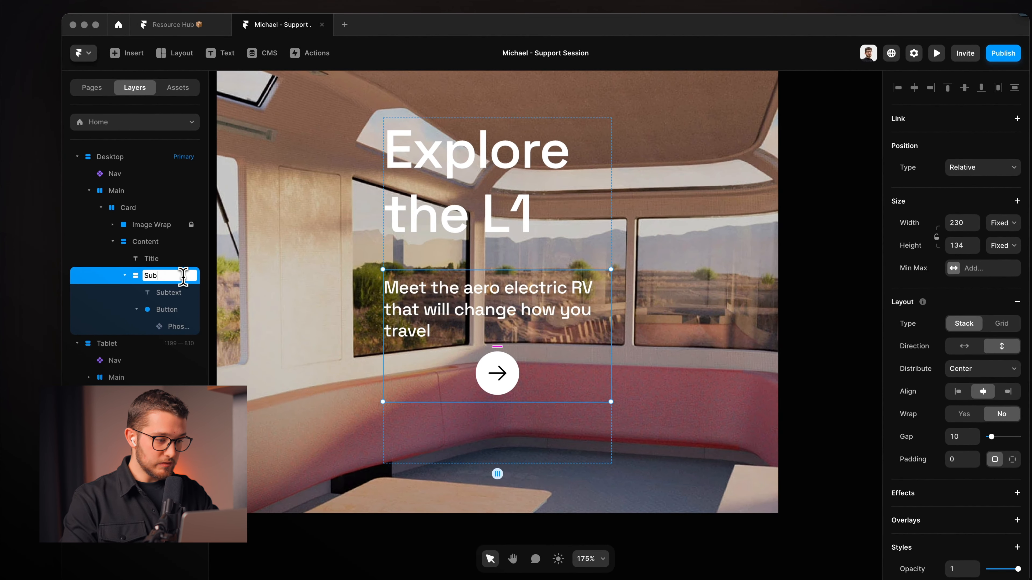
pyautogui.write(' + ')
pyautogui.write('Icon')
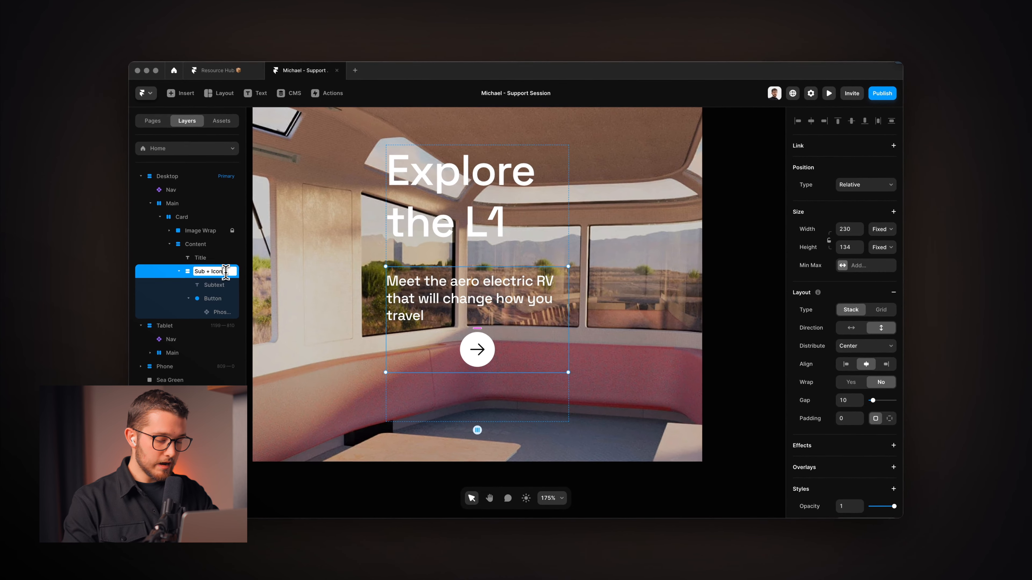
pyautogui.write('utto')
pyautogui.press('super+r')
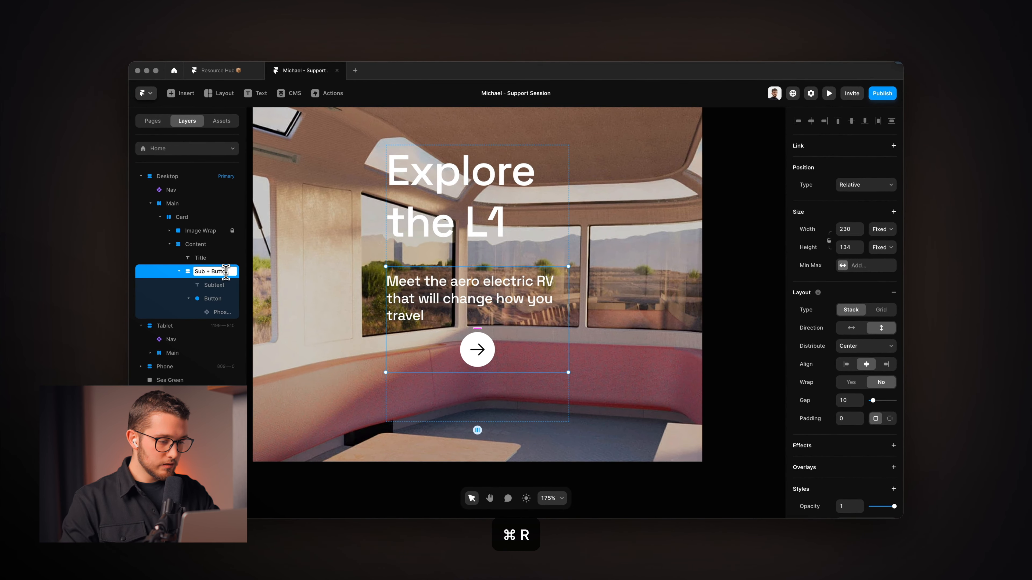
pyautogui.write('n')
pyautogui.press('Return')
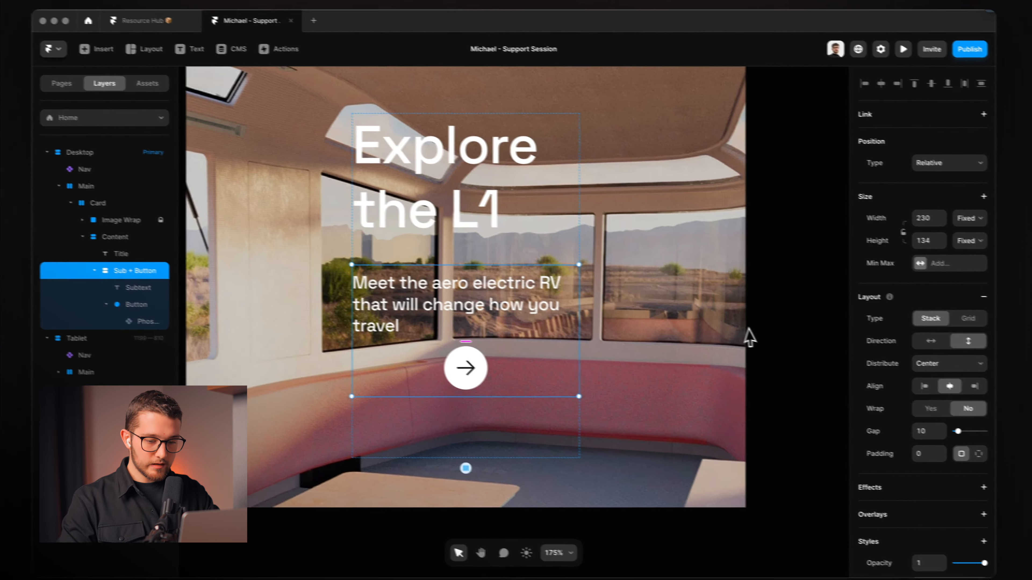
# Set the Sub + Button stack's gap to 24 and its height to Fit Content.
pyautogui.scroll(-2, 908, 399)
pyautogui.click(901, 380)
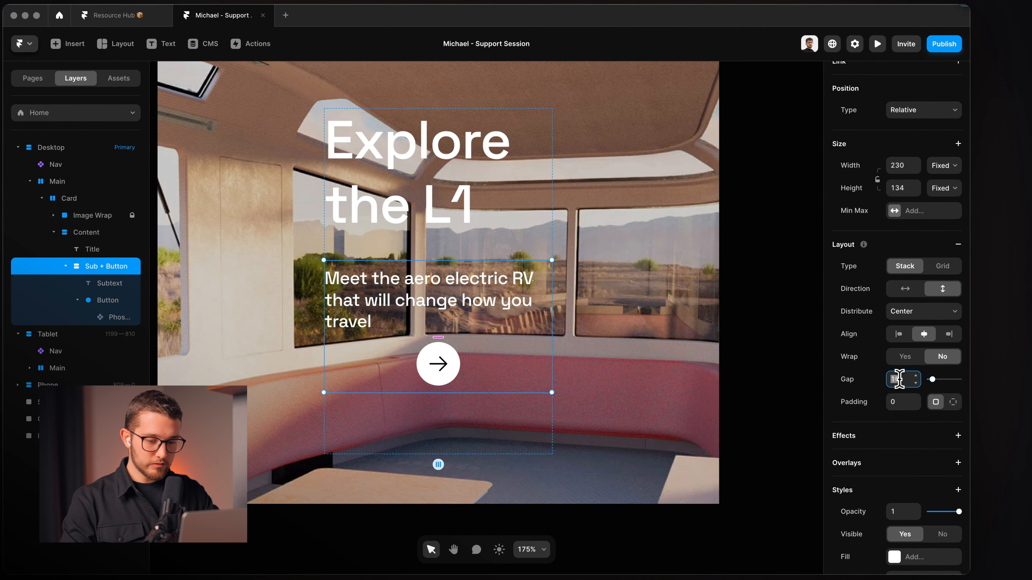
pyautogui.write('20')
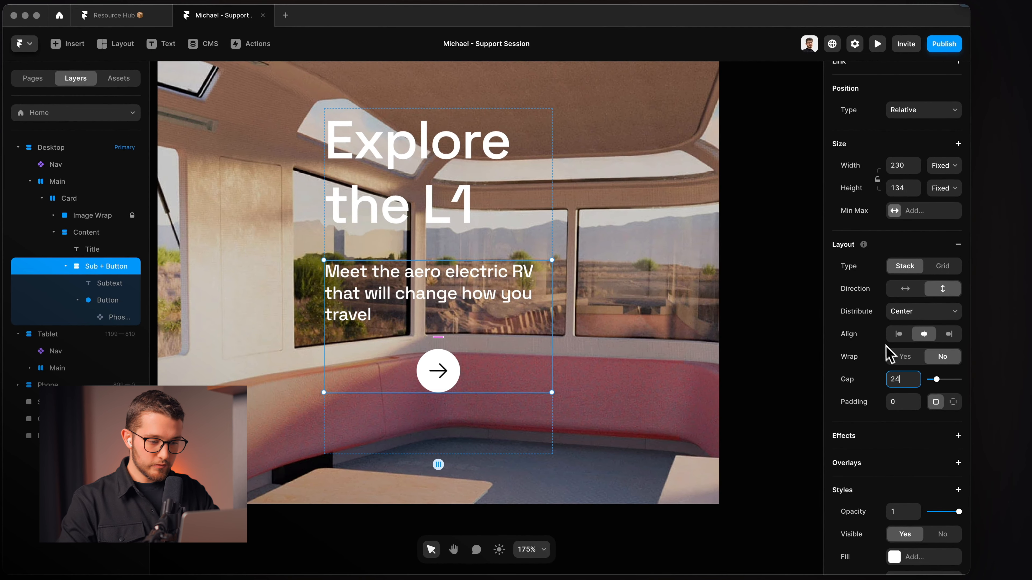
pyautogui.click(943, 188)
pyautogui.click(944, 224)
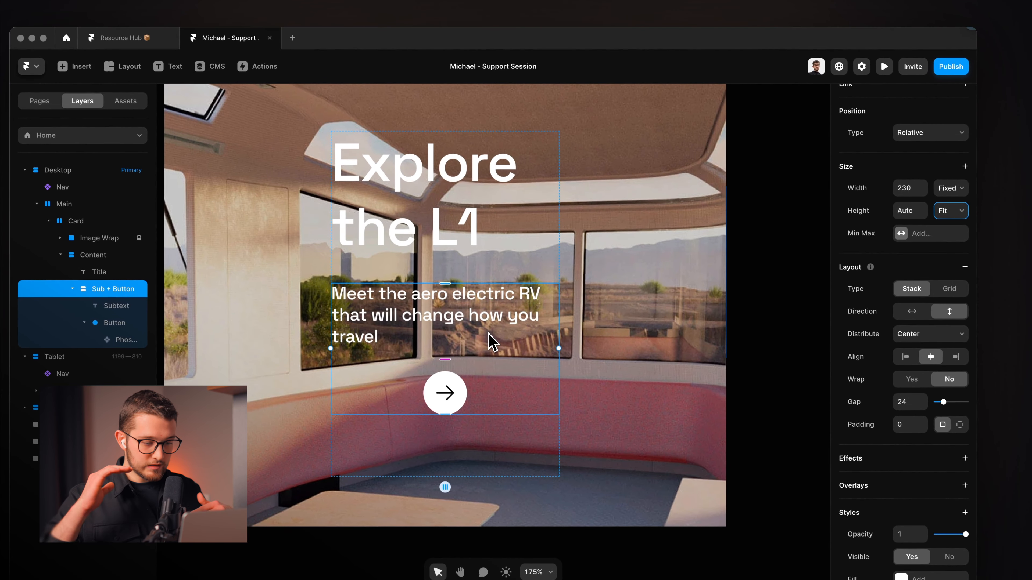
# Set the Sub + Button stack's width to Fill and align its items to the left.
pyautogui.click(948, 188)
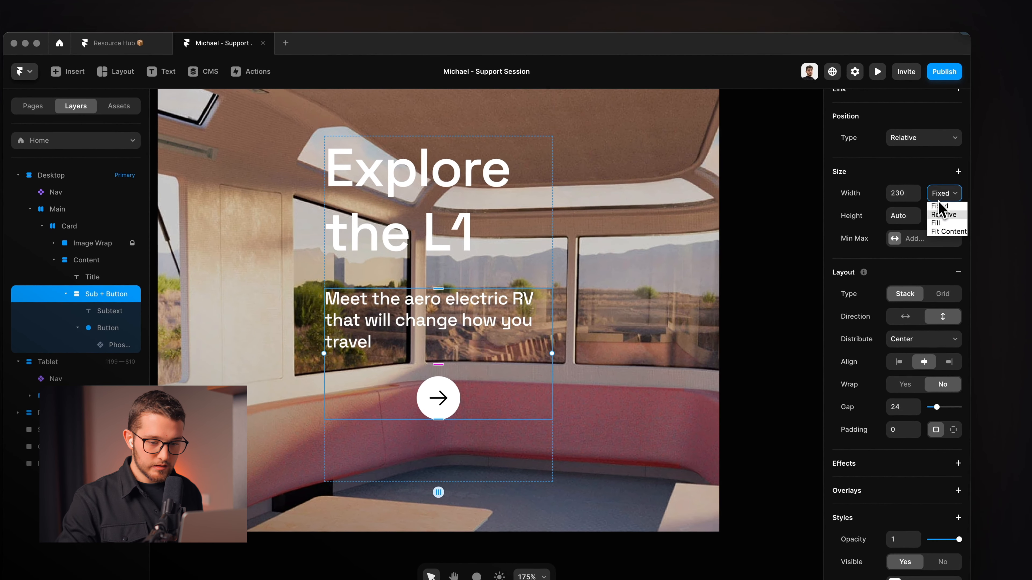
pyautogui.click(936, 223)
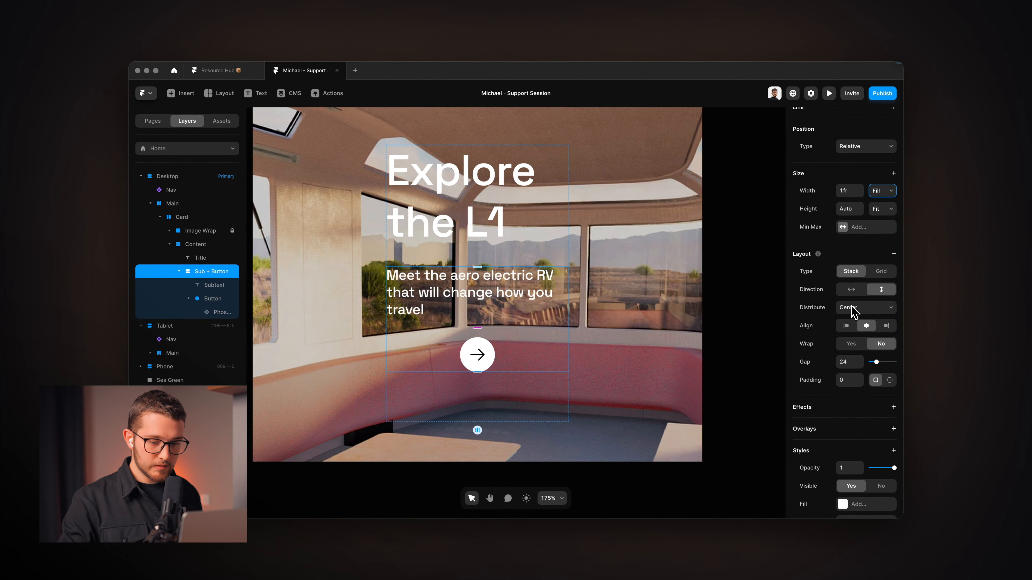
pyautogui.click(845, 326)
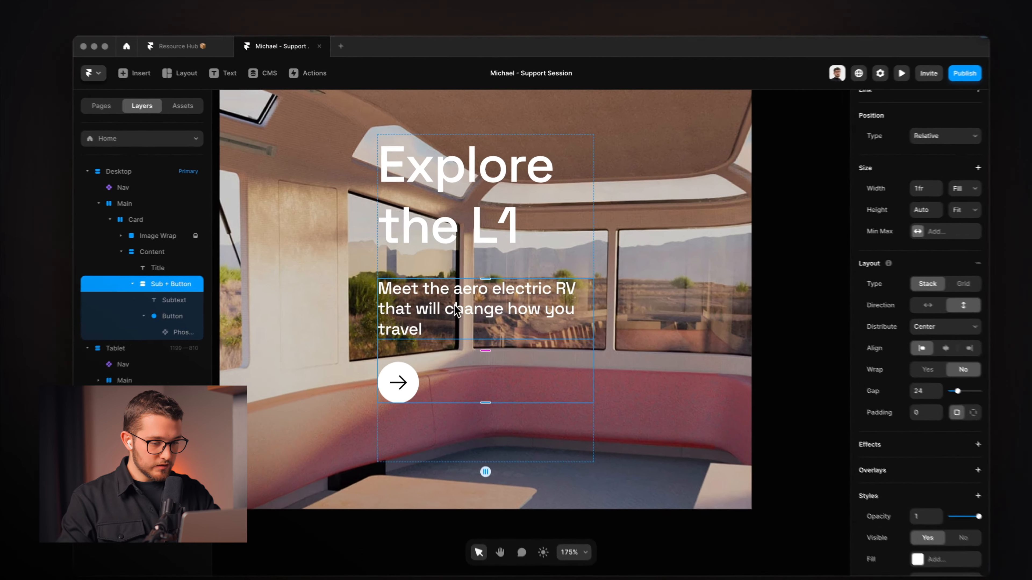
# Enlarge the Content stack vertically to a height of 370 inside the card.
pyautogui.click(435, 315)
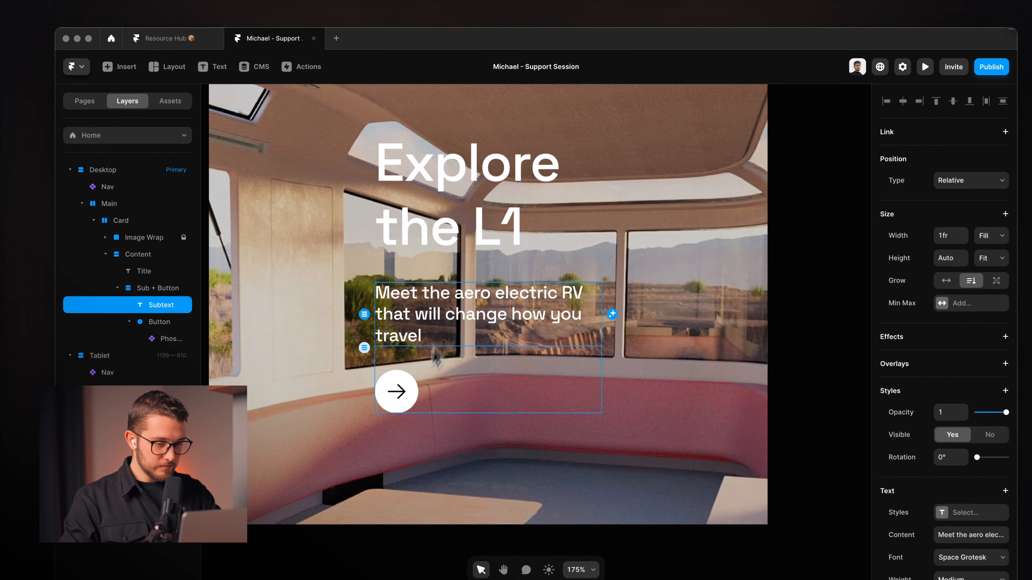
pyautogui.click(436, 358)
pyautogui.scroll(-3, 428, 366)
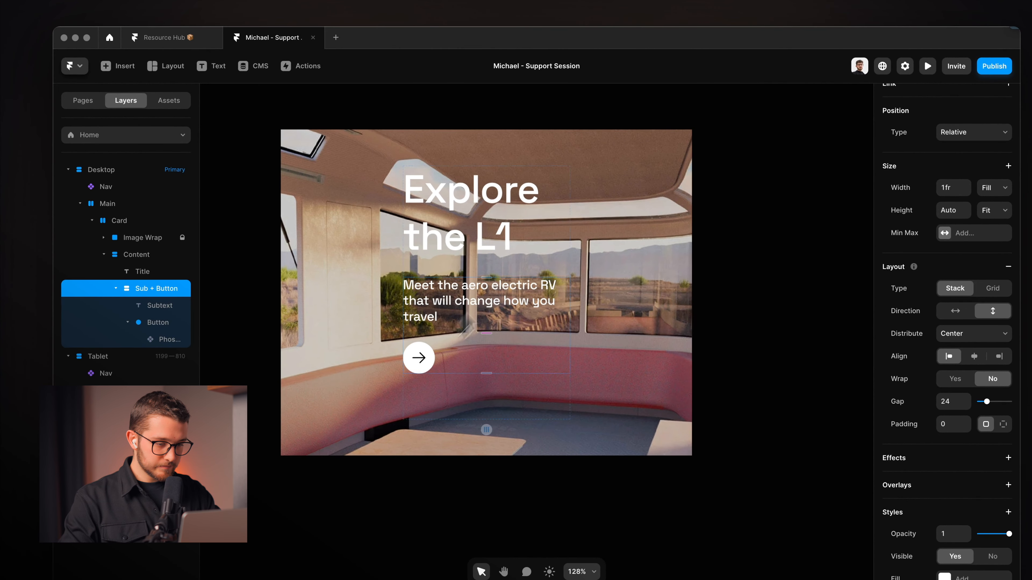
pyautogui.click(541, 261)
pyautogui.click(533, 278)
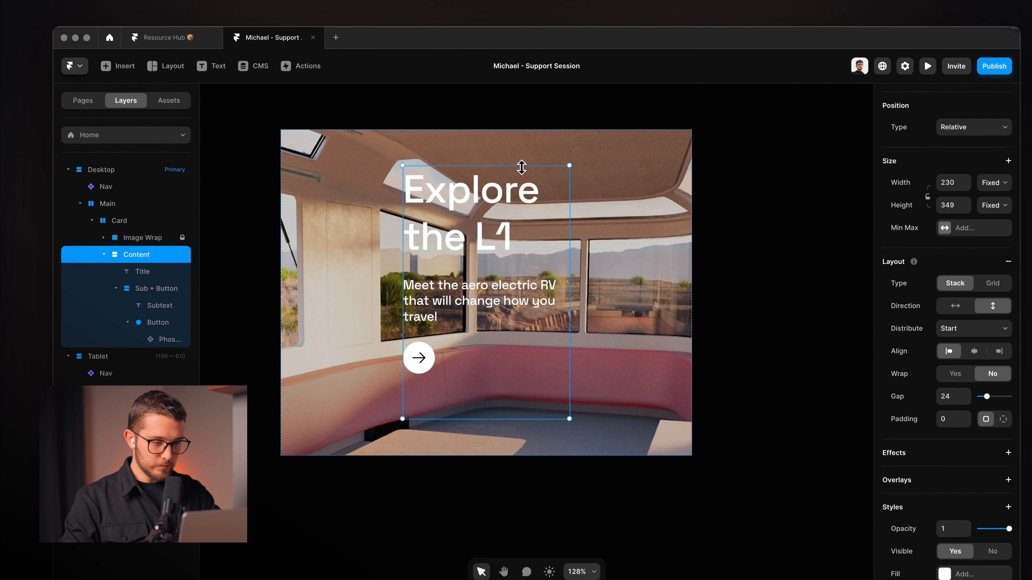
pyautogui.moveTo(522, 167); pyautogui.dragTo(523, 150)
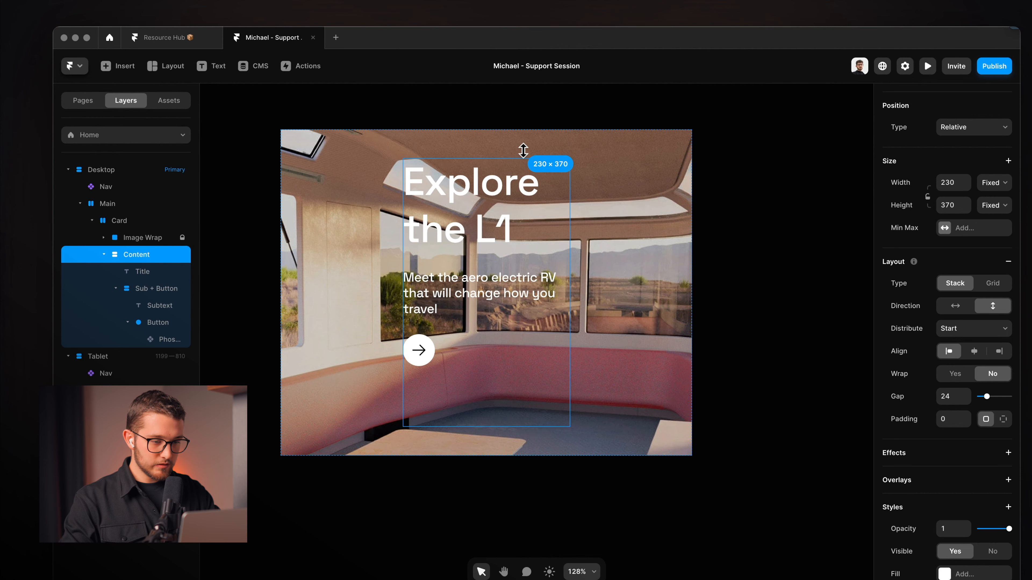
# Change the Sub + Button stack's position type to Absolute.
pyautogui.click(498, 335)
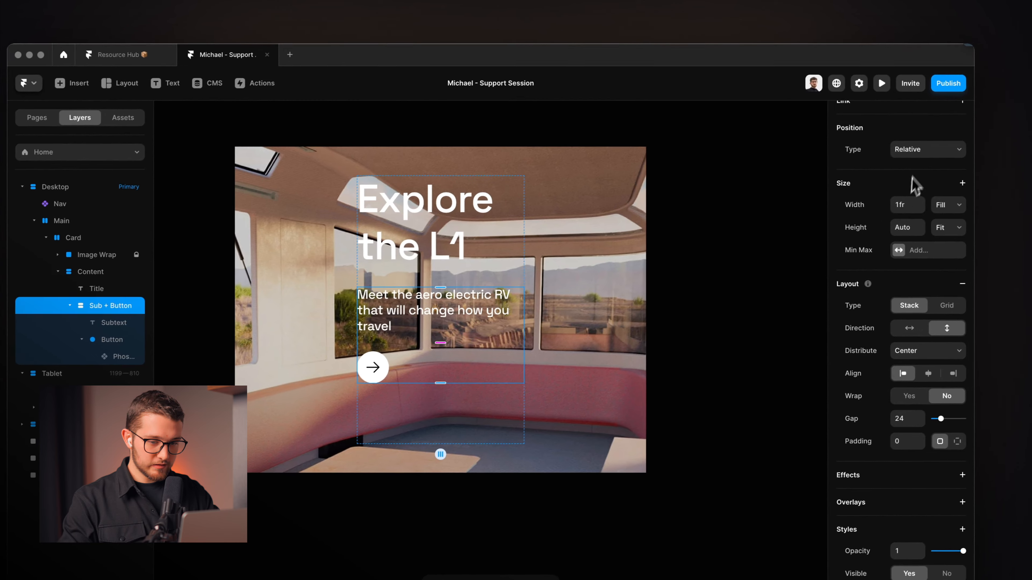
pyautogui.click(920, 157)
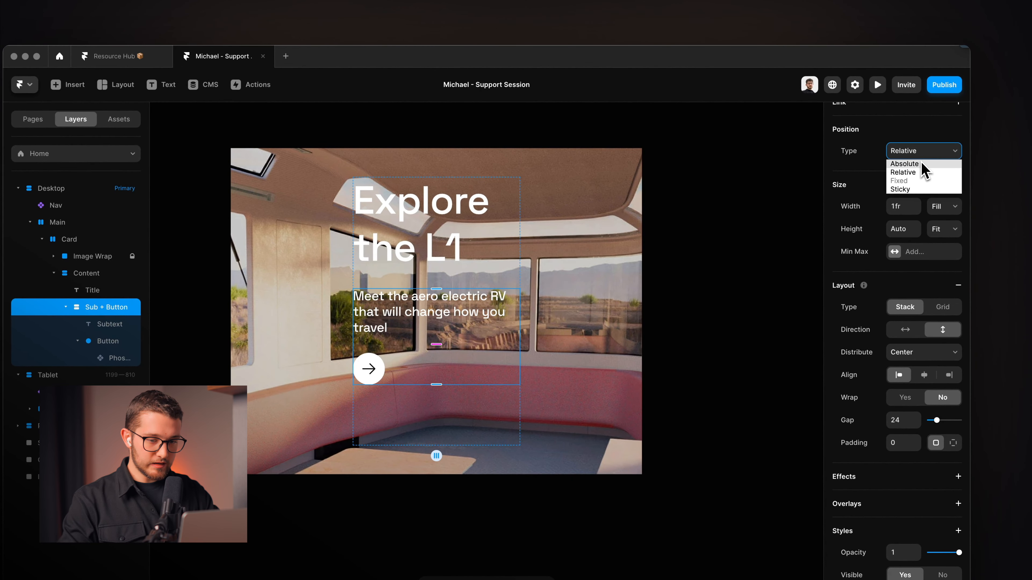
pyautogui.click(921, 163)
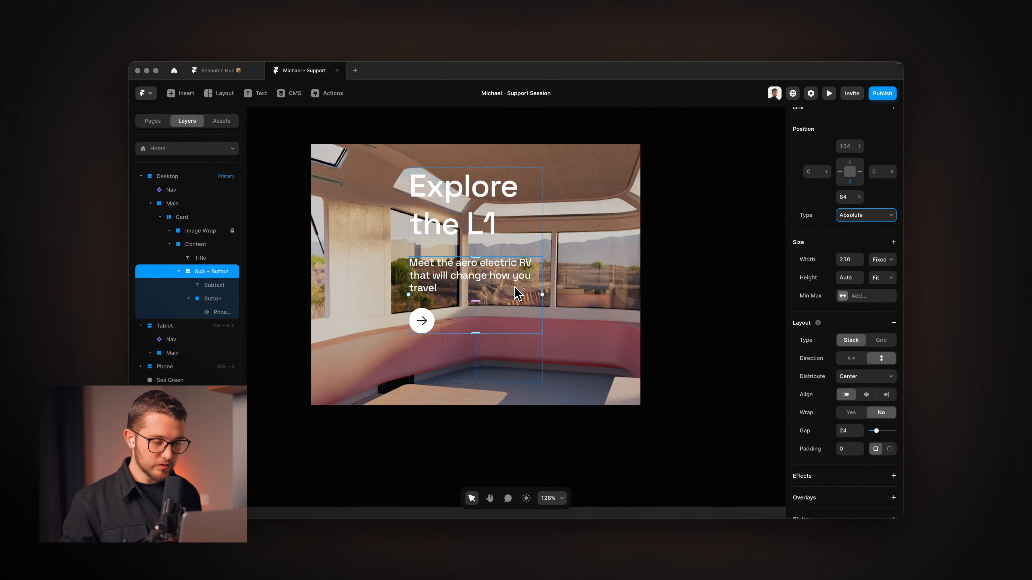
# Pin the Sub + Button stack to the left, right and bottom sides of Content, with a bottom offset of 0.
pyautogui.press('space')
pyautogui.press('Up')
pyautogui.press('Return')
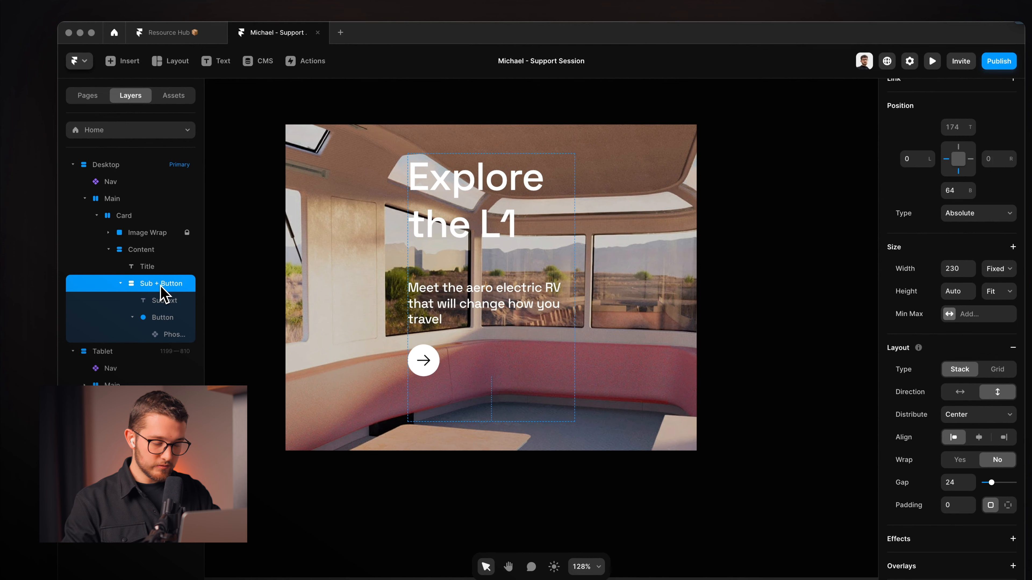
pyautogui.hotkey('alt', 'h')
pyautogui.click(961, 191)
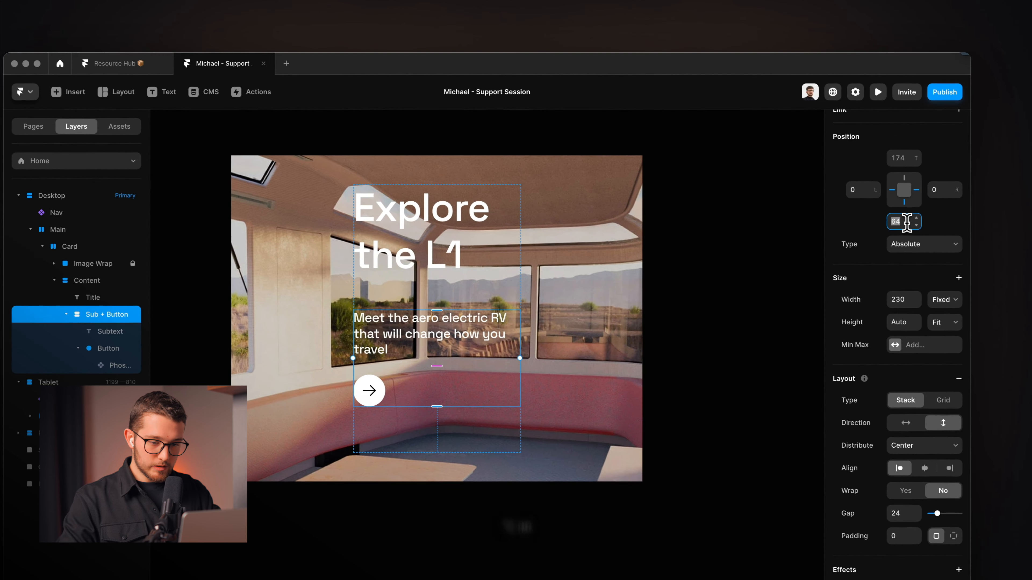
pyautogui.write('0')
pyautogui.press('Return')
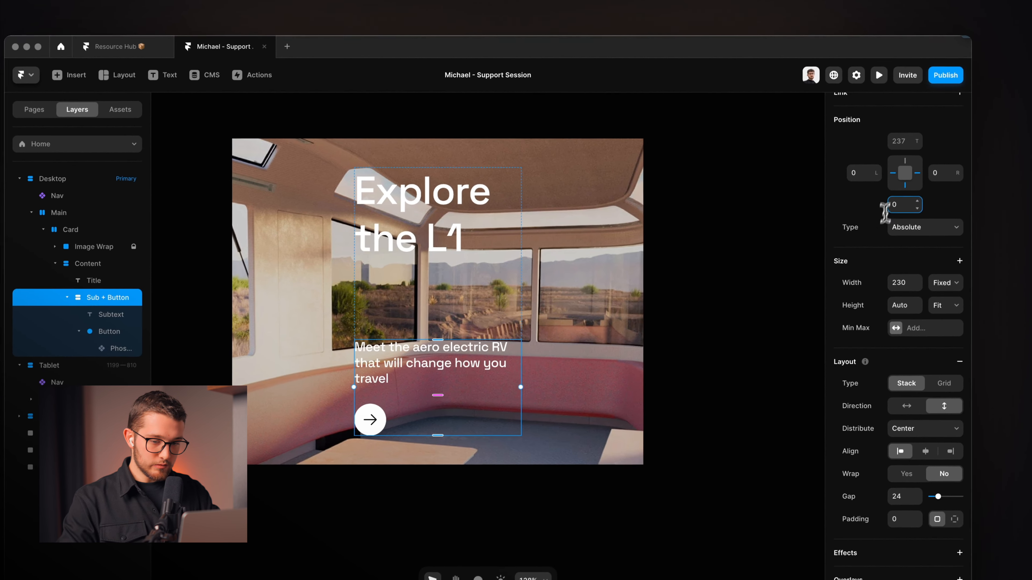
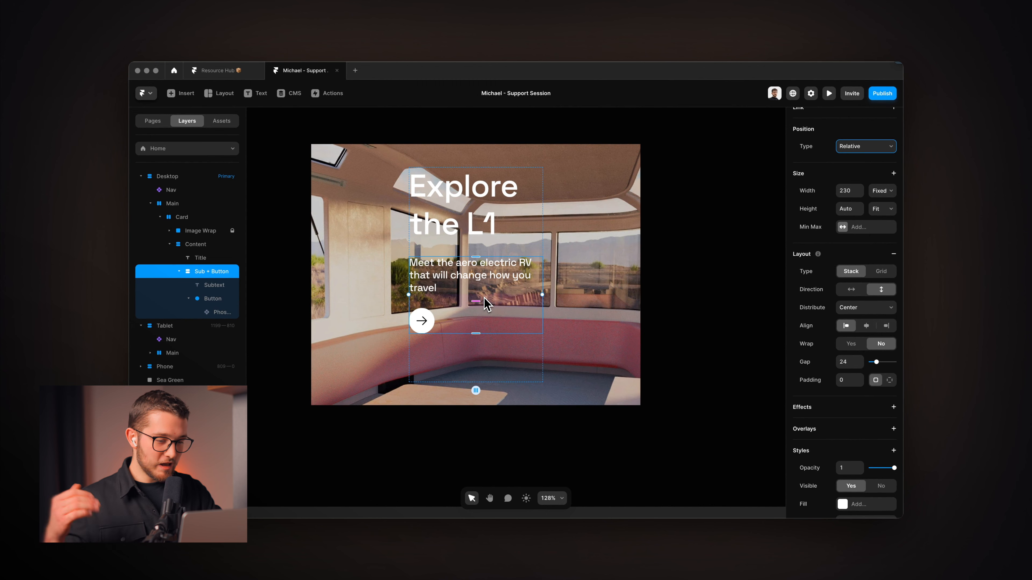
# Undo the last changes to the Sub + Button stack's position, including the switch to Relative.
pyautogui.press('super+z')
pyautogui.press('super+z')
pyautogui.press('super+z')
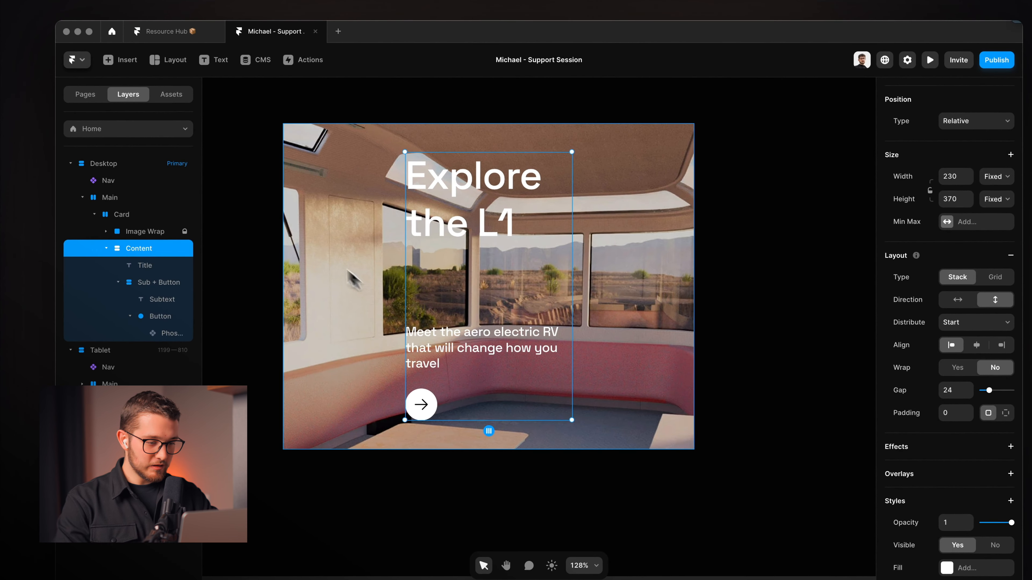
# Set the Card stack's distribution to Start and align its items to the bottom.
pyautogui.click(333, 257)
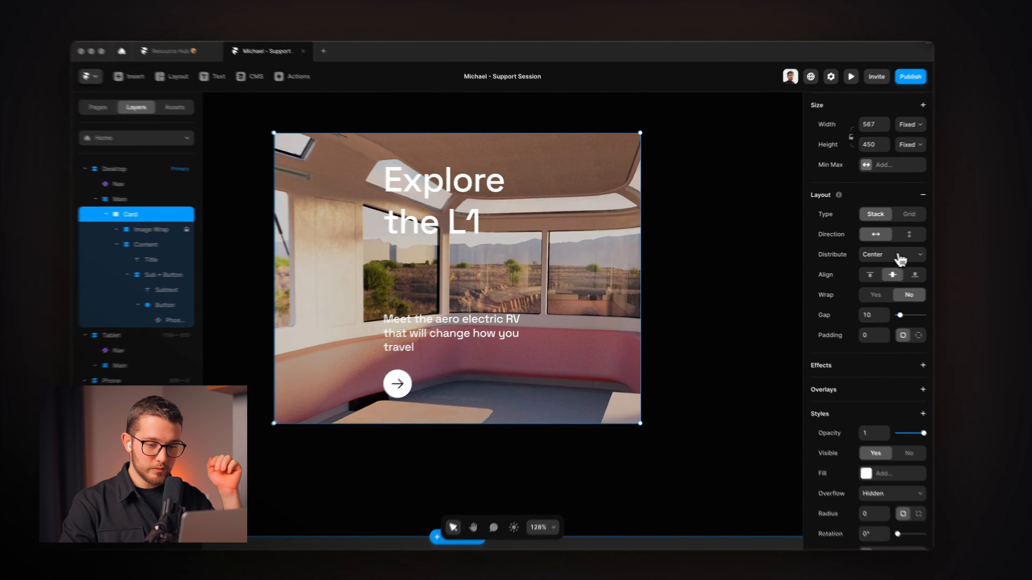
pyautogui.click(878, 255)
pyautogui.click(860, 263)
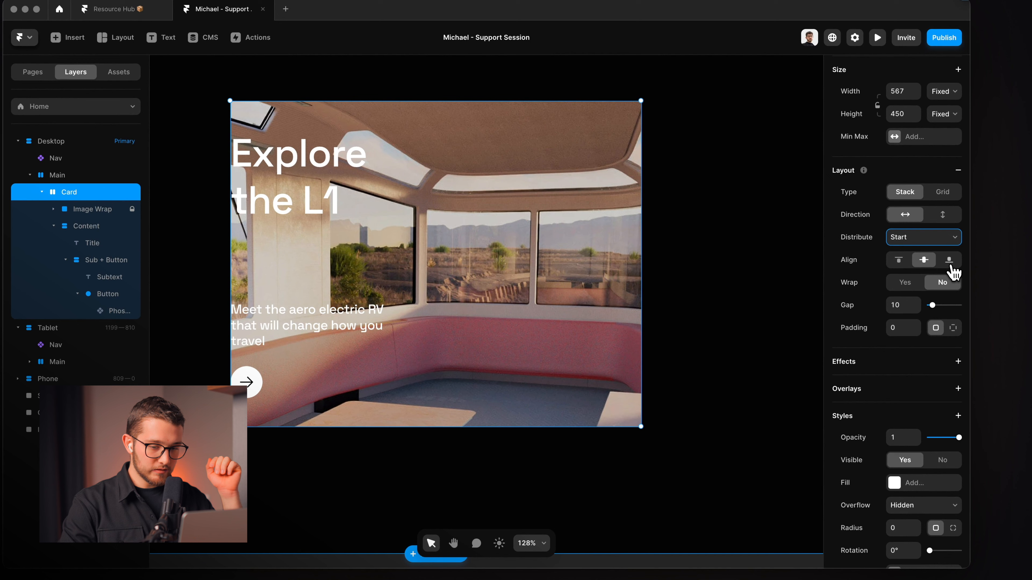
pyautogui.click(950, 262)
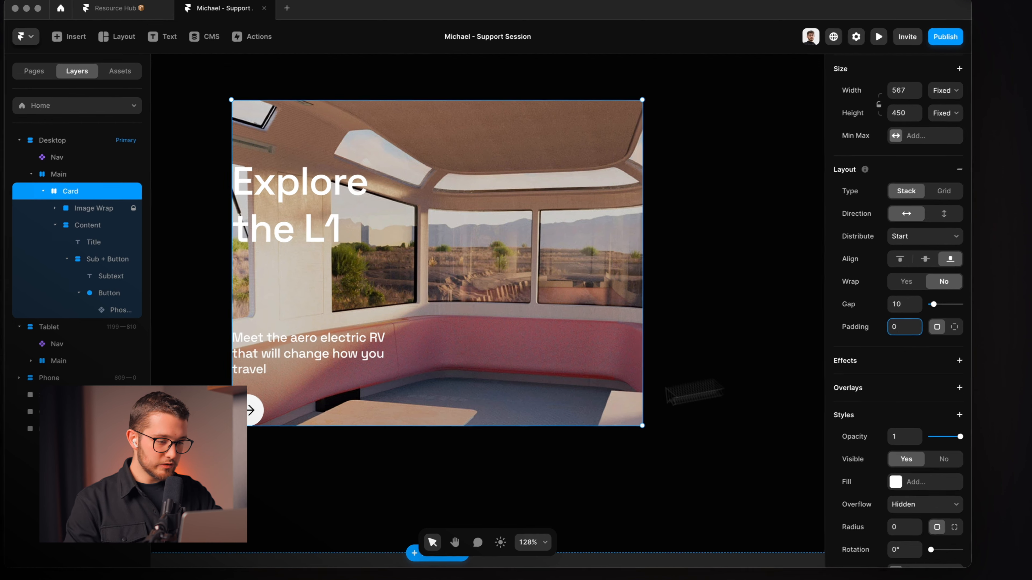
# Set the Card stack's padding to 28.
pyautogui.scroll(5, 271, 327)
pyautogui.hscroll(-2, 338, 321)
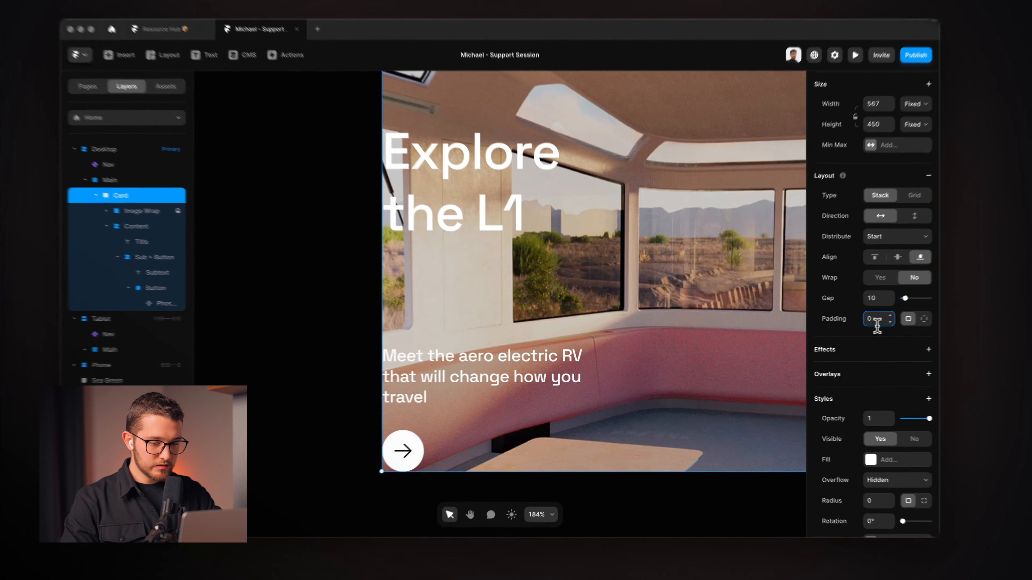
pyautogui.write('5')
pyautogui.hotkey('shift', 'Up')
pyautogui.hotkey('shift', 'Up')
pyautogui.hotkey('shift', 'Up')
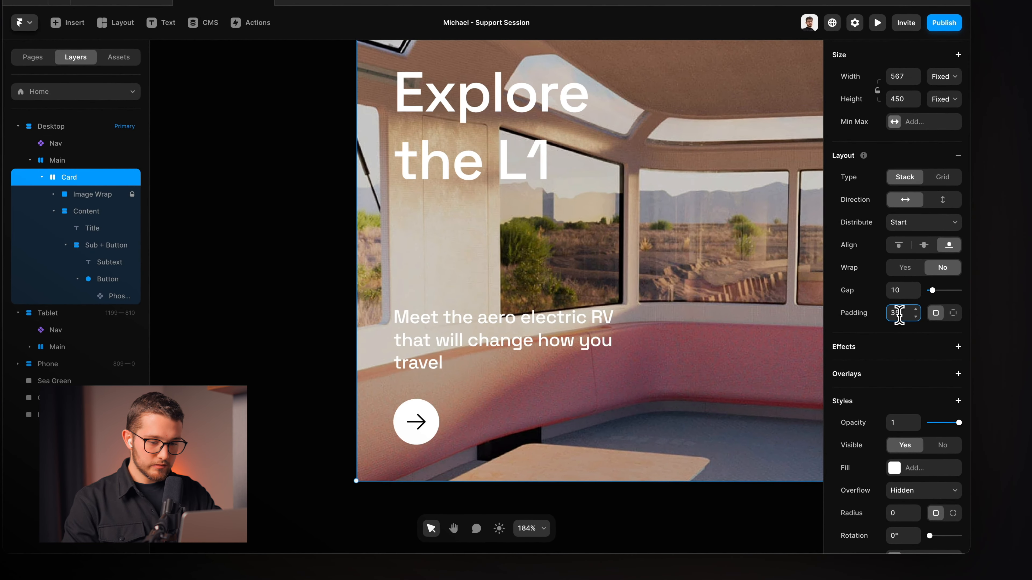
pyautogui.press('Down')
pyautogui.press('Down')
pyautogui.press('Down')
pyautogui.press('Down')
pyautogui.press('Down')
pyautogui.press('Down')
pyautogui.press('Down')
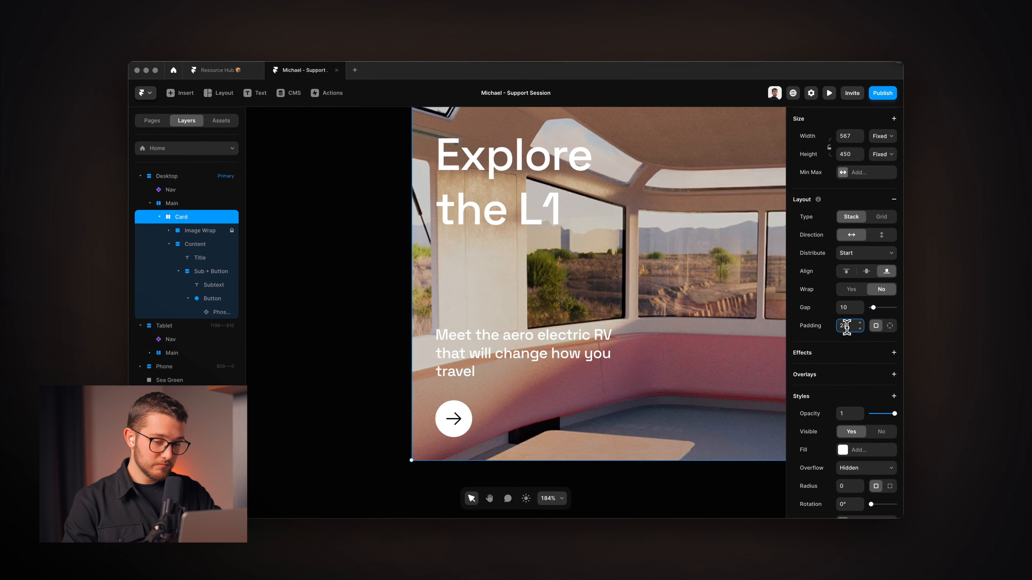
# Change the Content stack's position type to Absolute and pin it to the card's bottom edge.
pyautogui.scroll(-5, 600, 392)
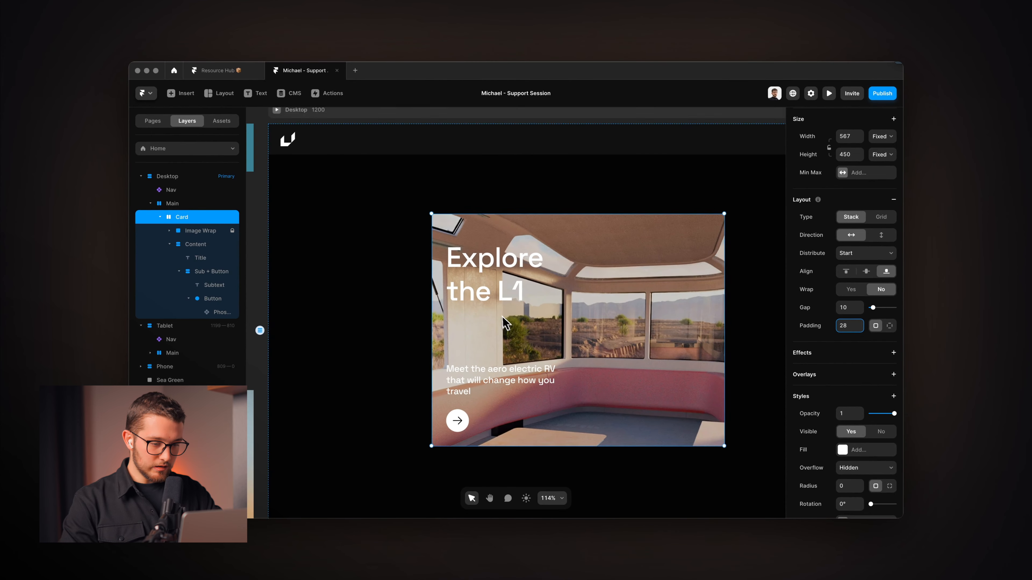
pyautogui.scroll(-1, 502, 321)
pyautogui.click(476, 288)
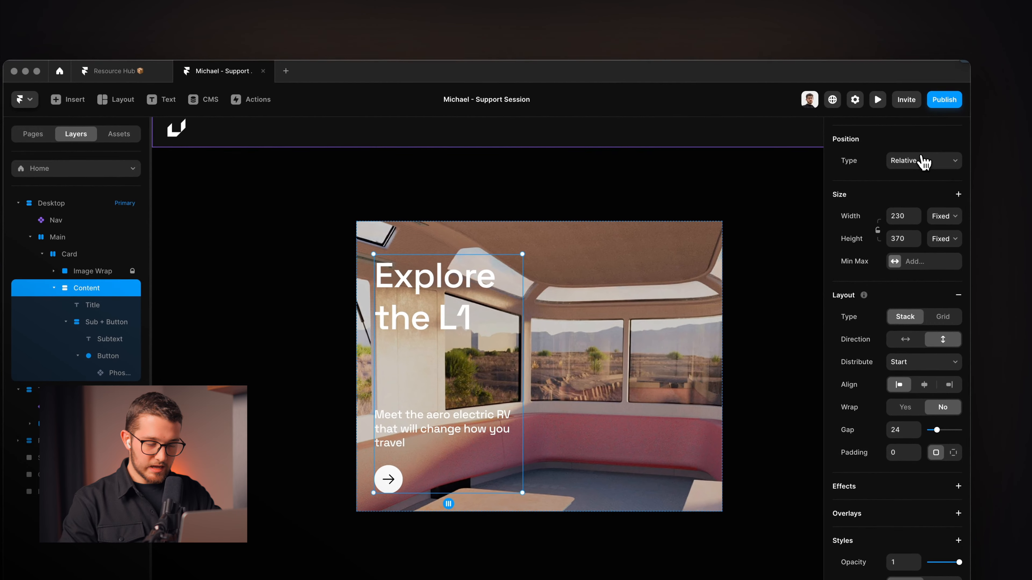
pyautogui.click(952, 140)
pyautogui.click(914, 175)
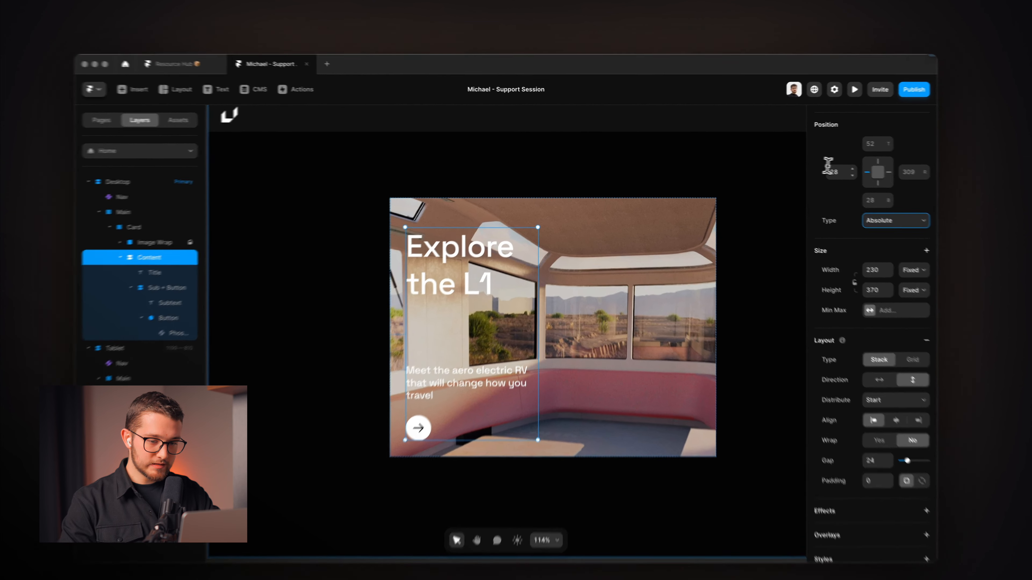
pyautogui.click(811, 167)
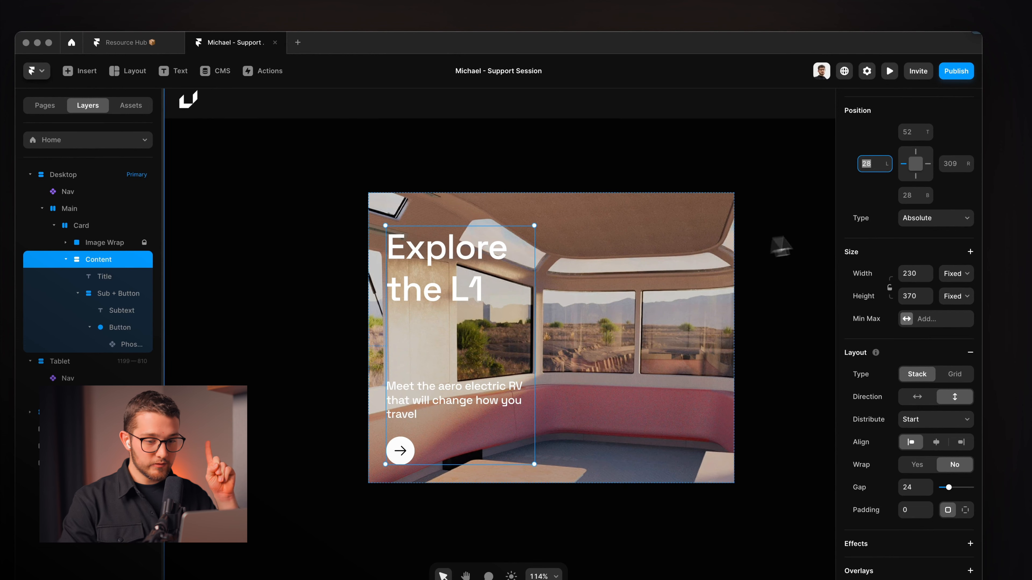
pyautogui.click(915, 176)
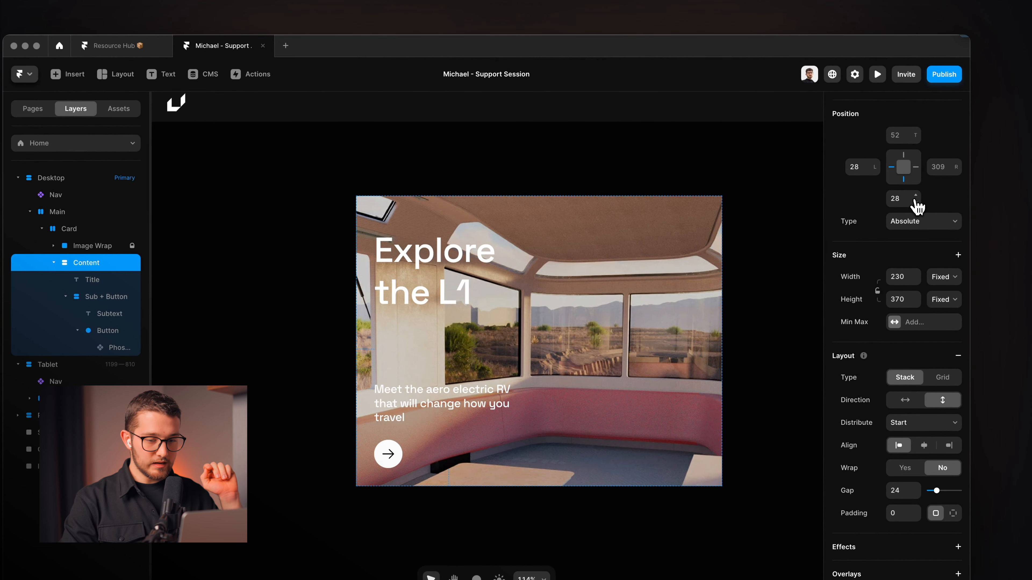
# Lower the Content stack to a bottom offset of -223 so that only the title sits inside the card.
pyautogui.moveTo(915, 198); pyautogui.dragTo(906, 338)
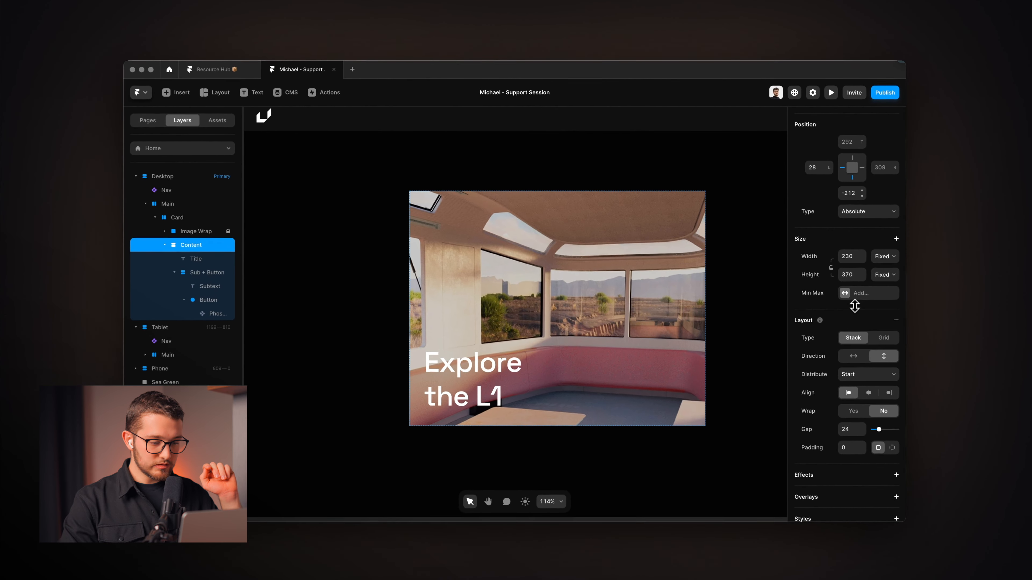
pyautogui.moveTo(854, 306); pyautogui.dragTo(853, 308)
pyautogui.scroll(-1, 513, 339)
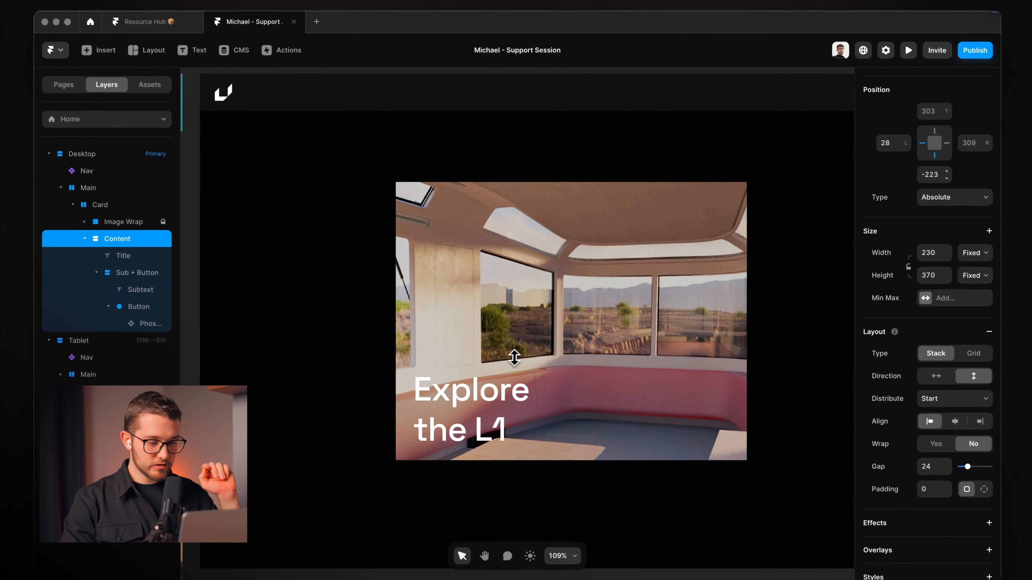
pyautogui.scroll(-4, 514, 358)
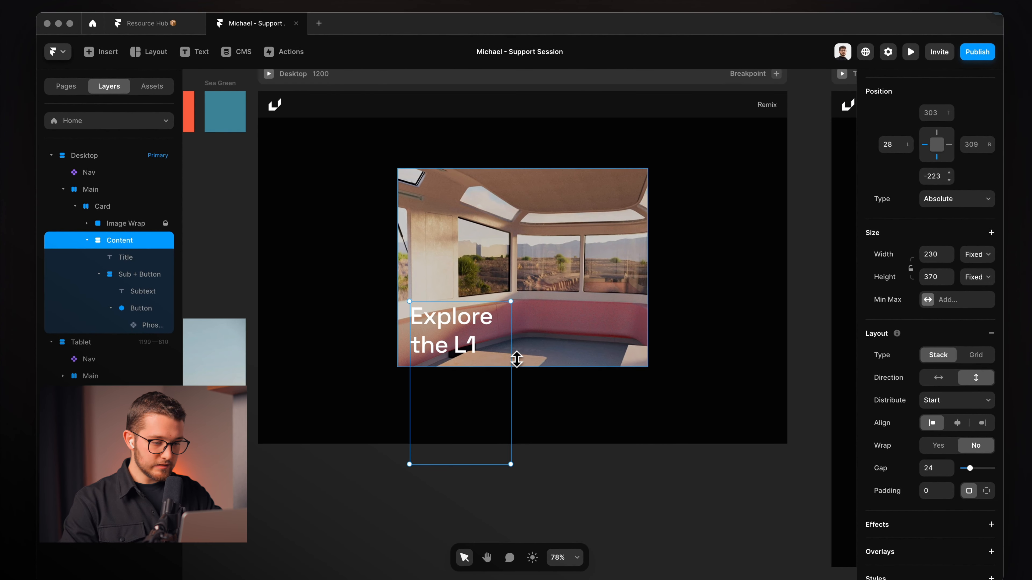
# Set the font size of the card's title text to 44 pixels.
pyautogui.click(454, 341)
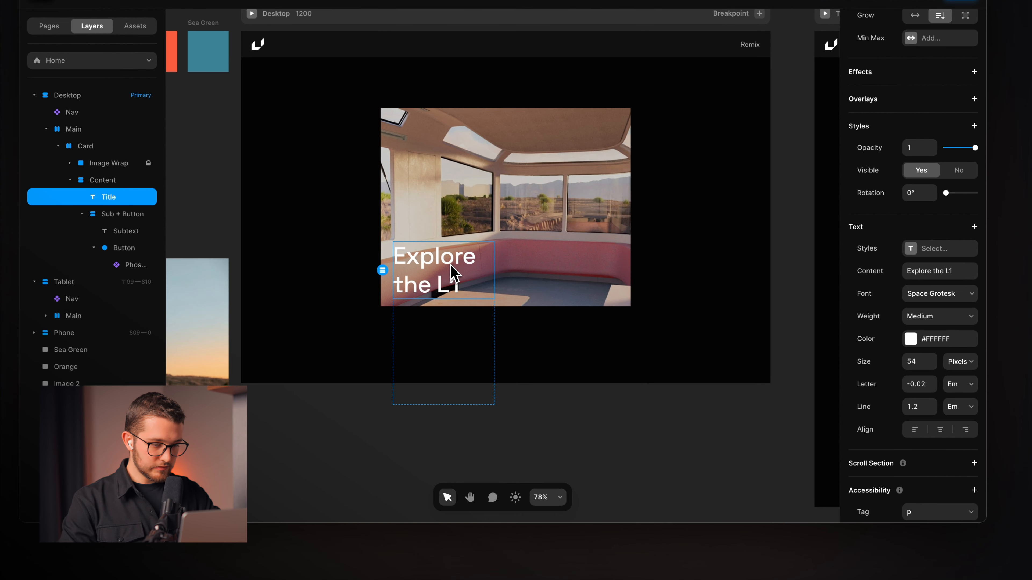
pyautogui.doubleClick(450, 265)
pyautogui.press('super+a')
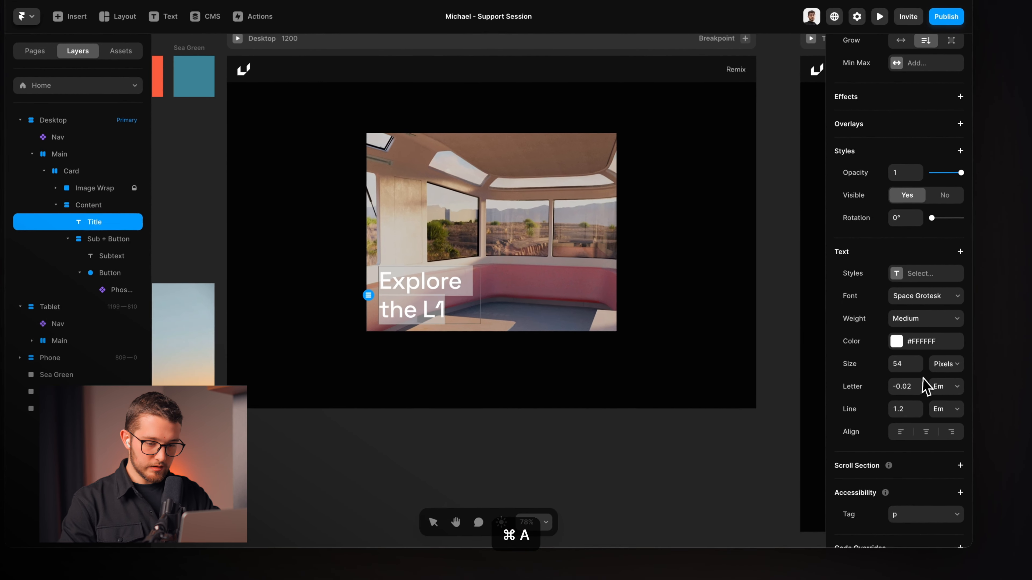
pyautogui.click(908, 366)
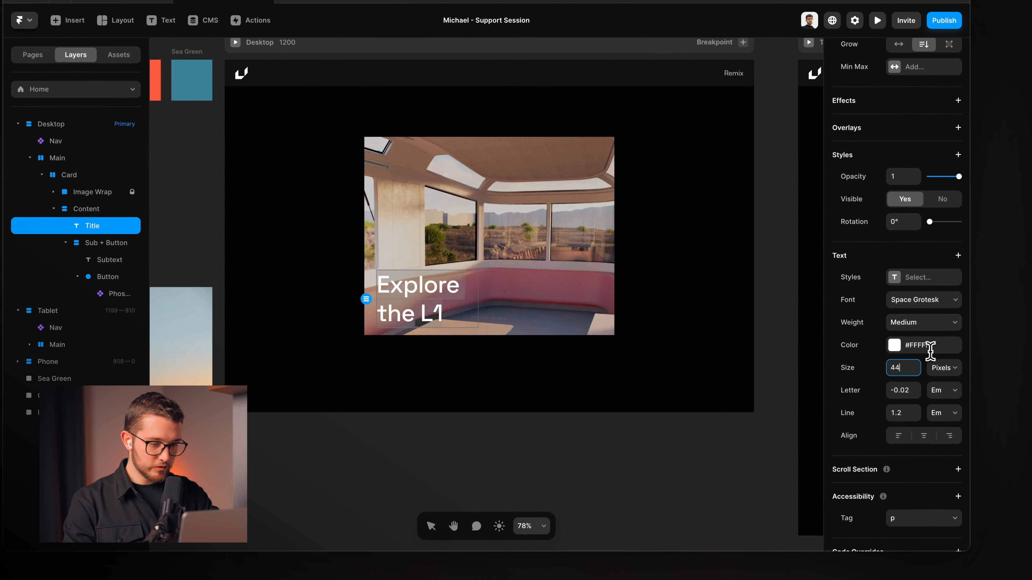
pyautogui.write('44')
pyautogui.press('Return')
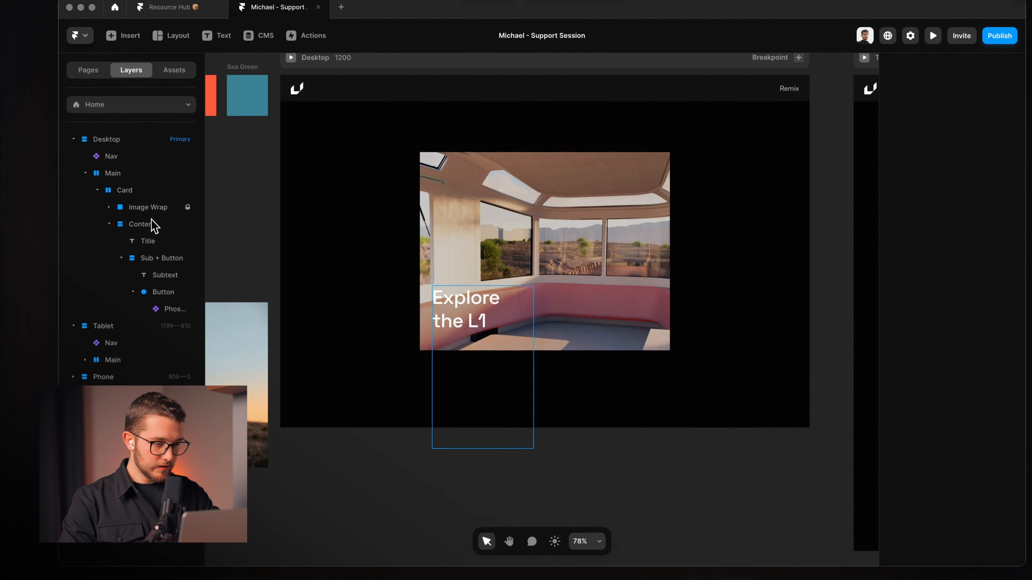
# Round the Card stack's corners with a radius of 12.
pyautogui.click(101, 195)
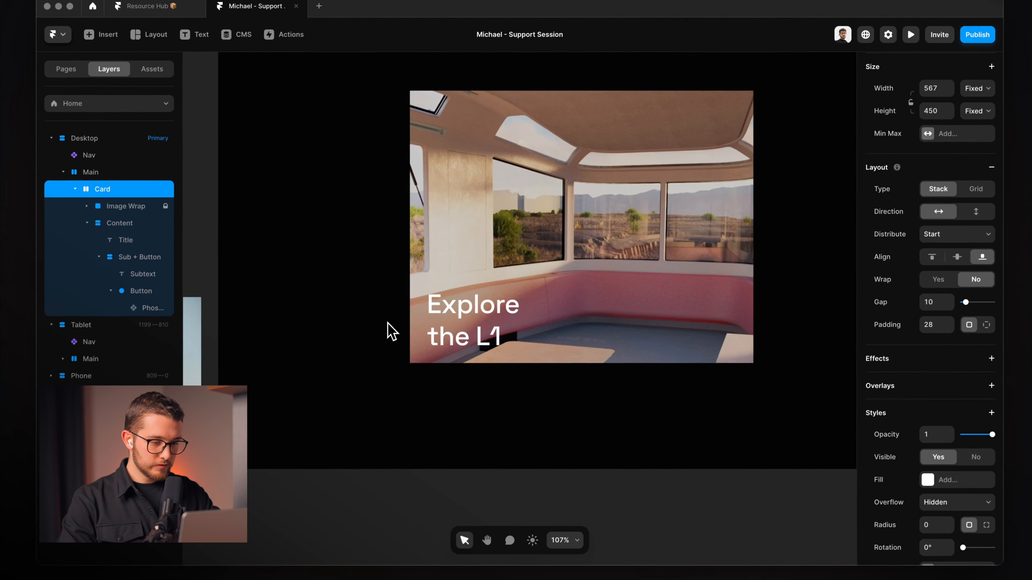
pyautogui.scroll(2, 387, 324)
pyautogui.hscroll(1, 454, 296)
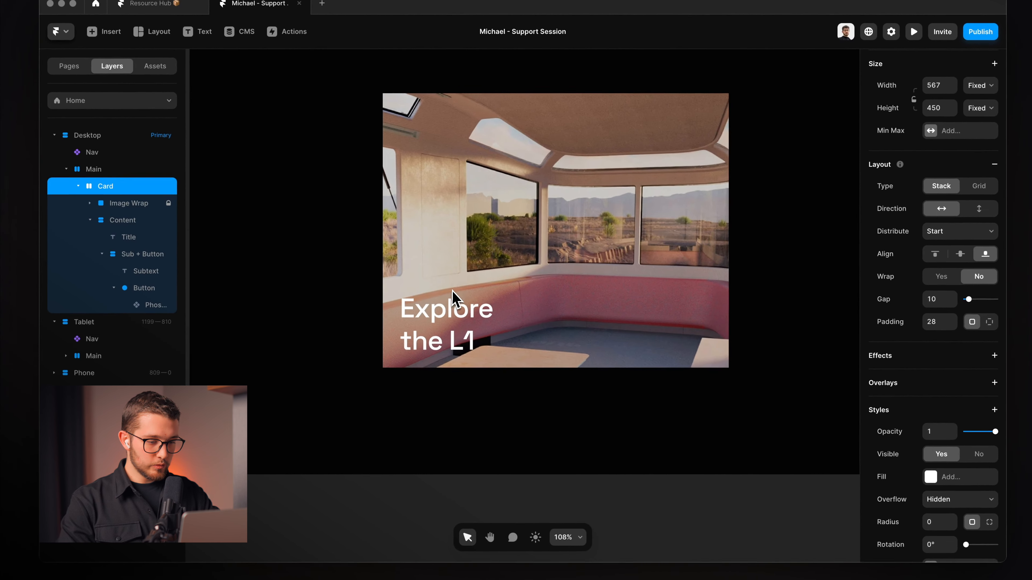
pyautogui.scroll(-1, 452, 318)
pyautogui.scroll(2, 452, 316)
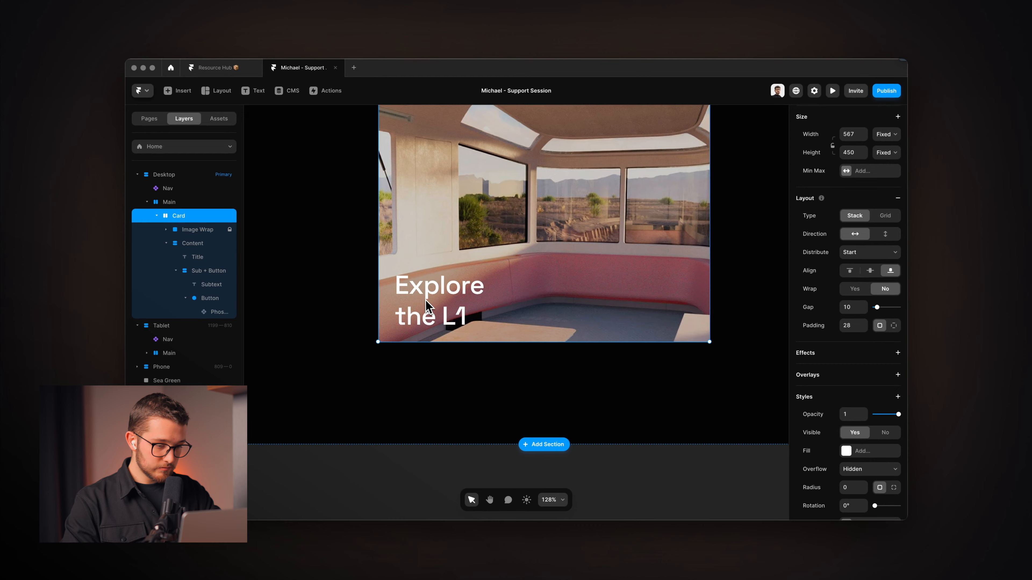
pyautogui.scroll(-3, 450, 302)
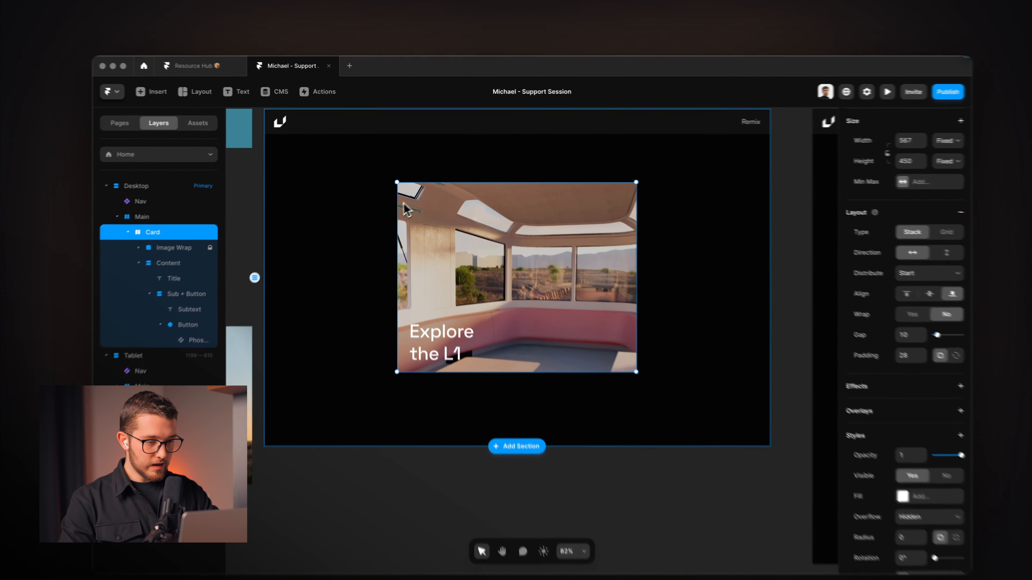
pyautogui.click(383, 202)
pyautogui.click(433, 188)
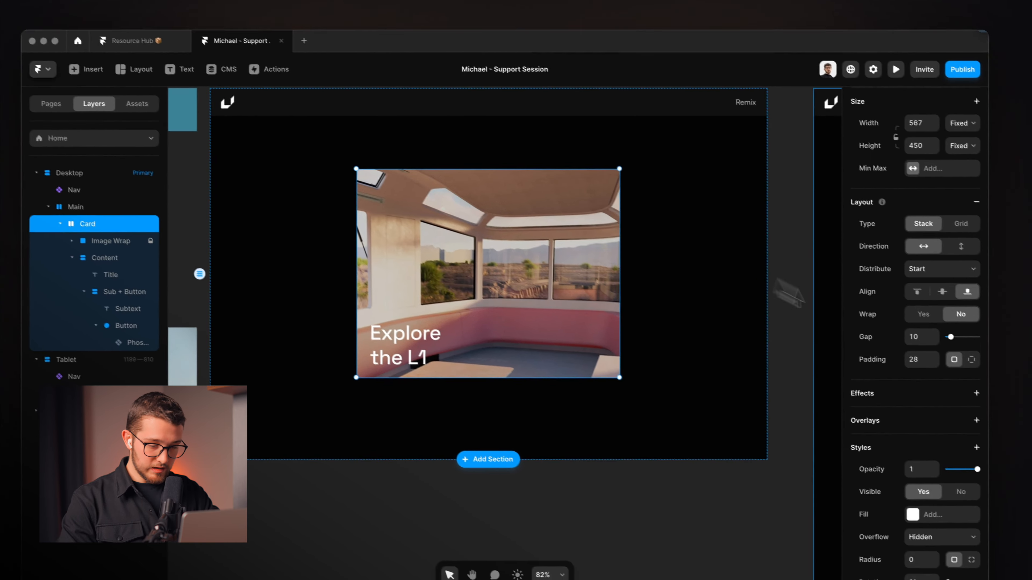
pyautogui.scroll(-4, 991, 428)
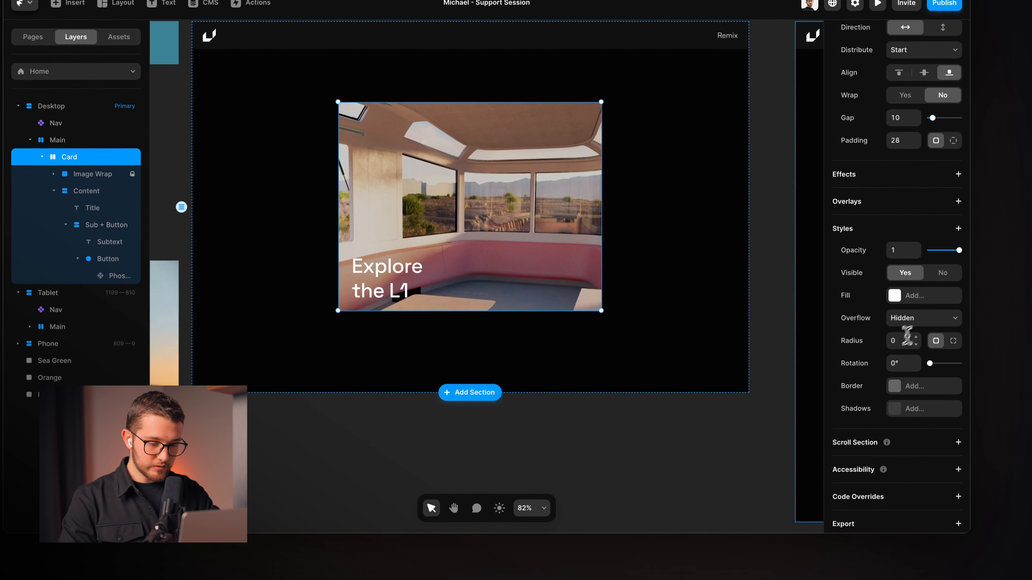
pyautogui.click(959, 428)
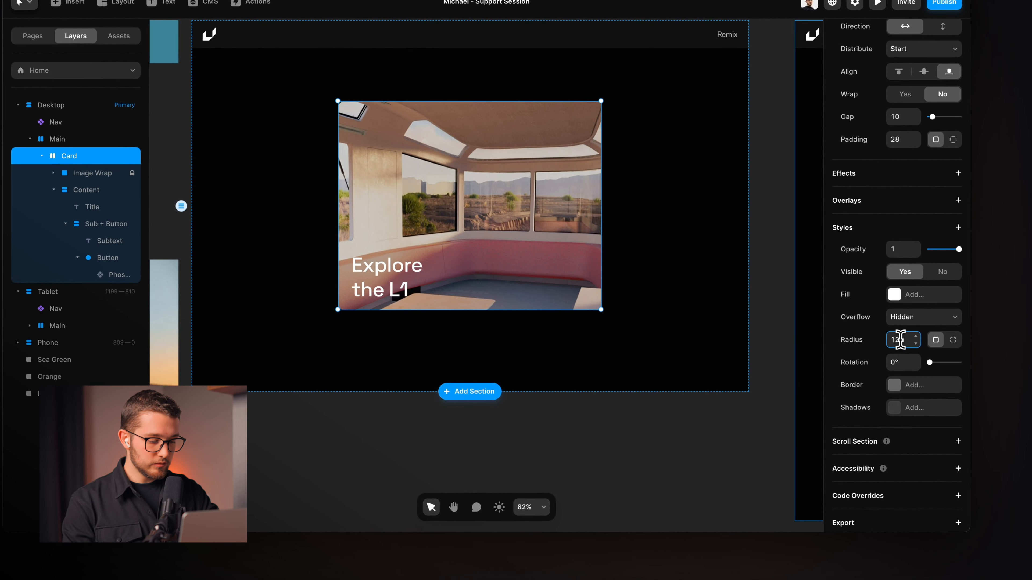
pyautogui.write('12')
pyautogui.press('Return')
pyautogui.click(475, 428)
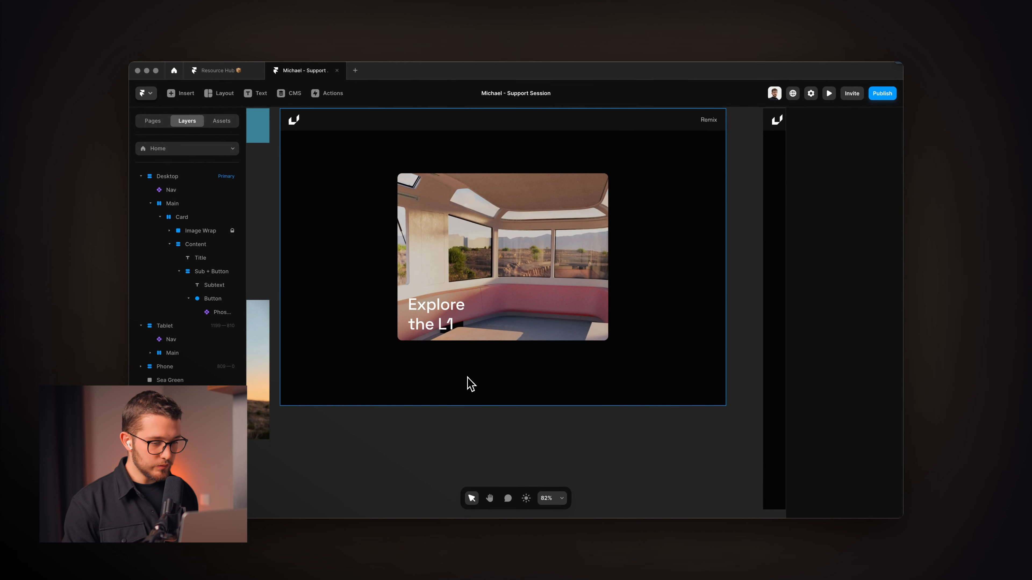
# Review the Color layer's opacity inside Image Wrap, then the Content stack and its Button among the card's layers.
pyautogui.click(169, 230)
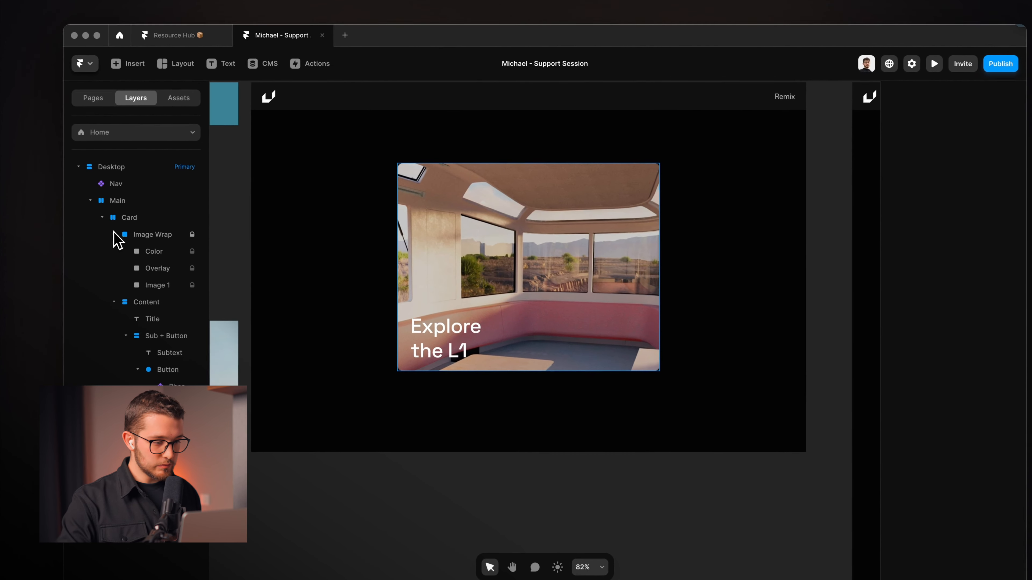
pyautogui.click(154, 254)
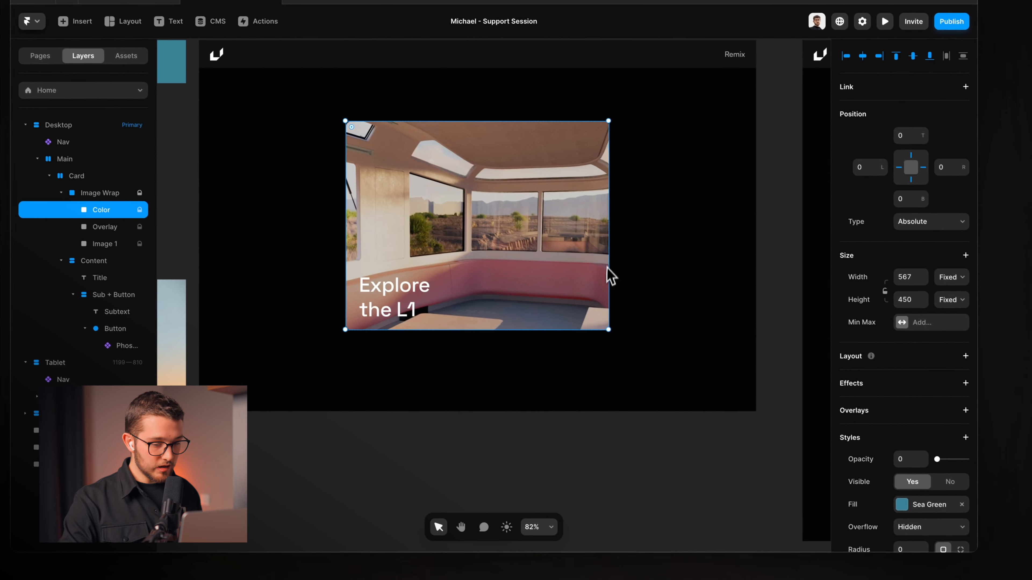
pyautogui.moveTo(934, 456); pyautogui.dragTo(797, 467)
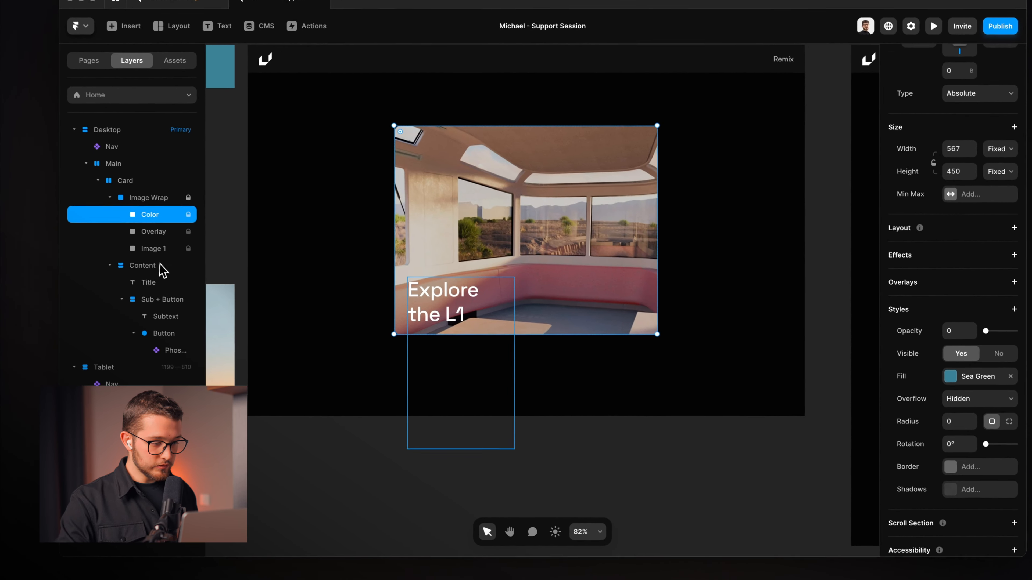
pyautogui.click(102, 226)
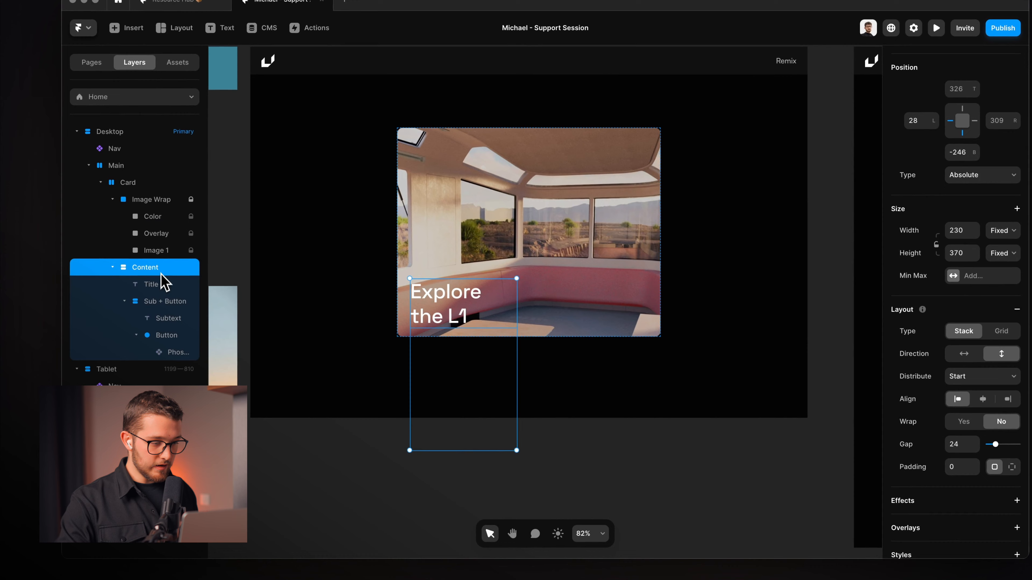
pyautogui.click(159, 303)
pyautogui.click(182, 335)
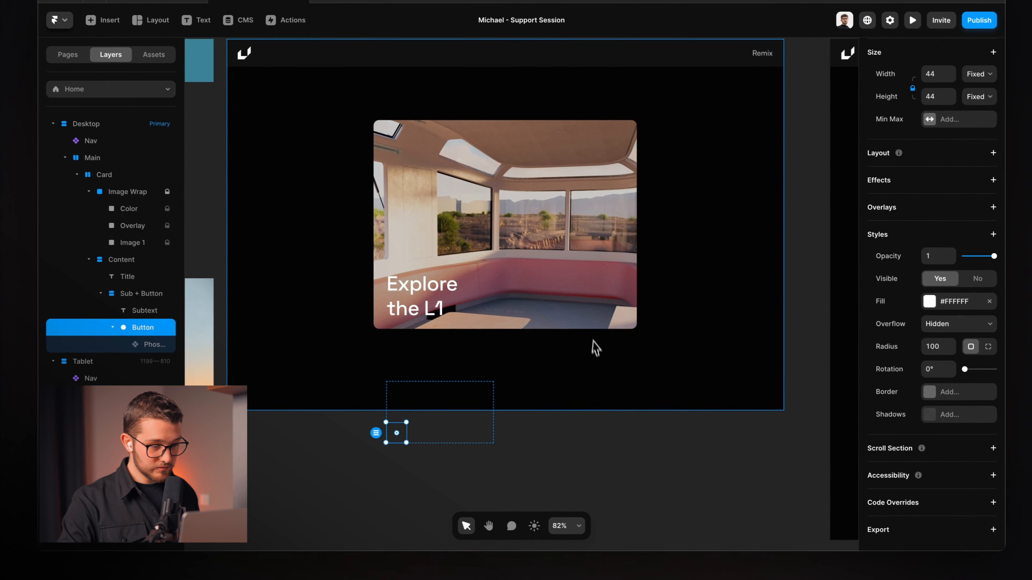
pyautogui.click(624, 375)
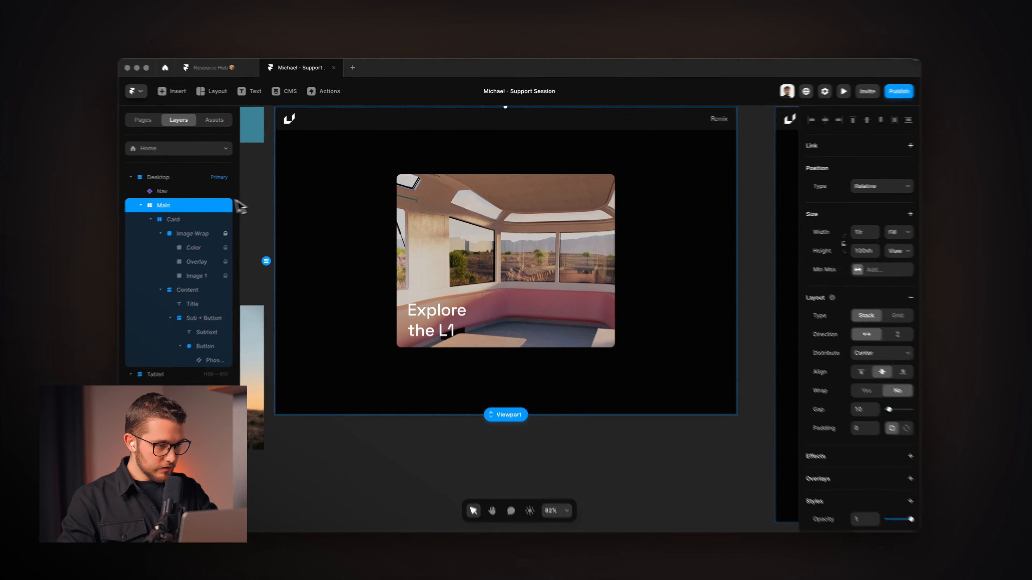
# Turn the Card stack into a new component named Card.
pyautogui.click(134, 174)
pyautogui.rightClick(436, 227)
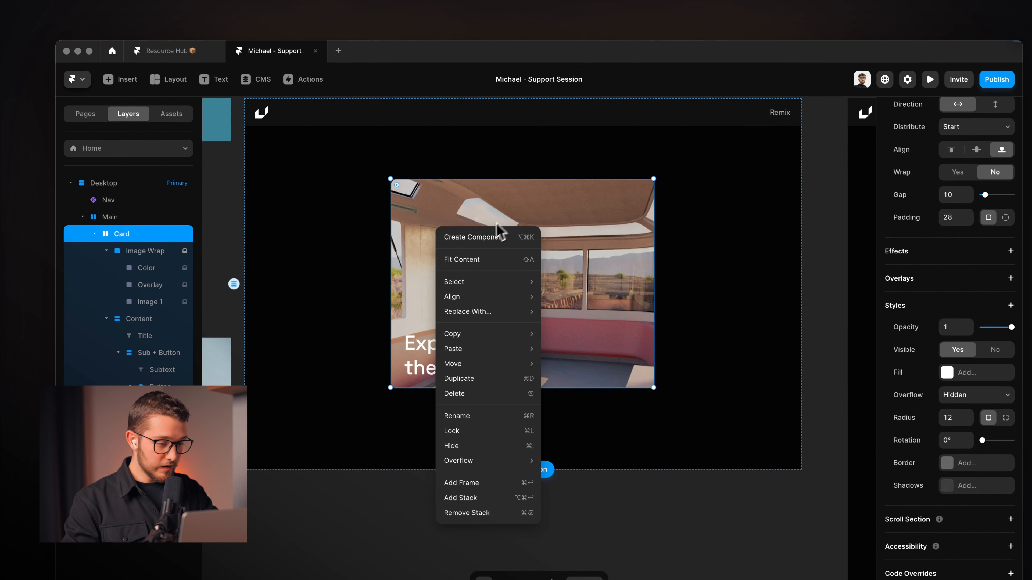
pyautogui.click(484, 240)
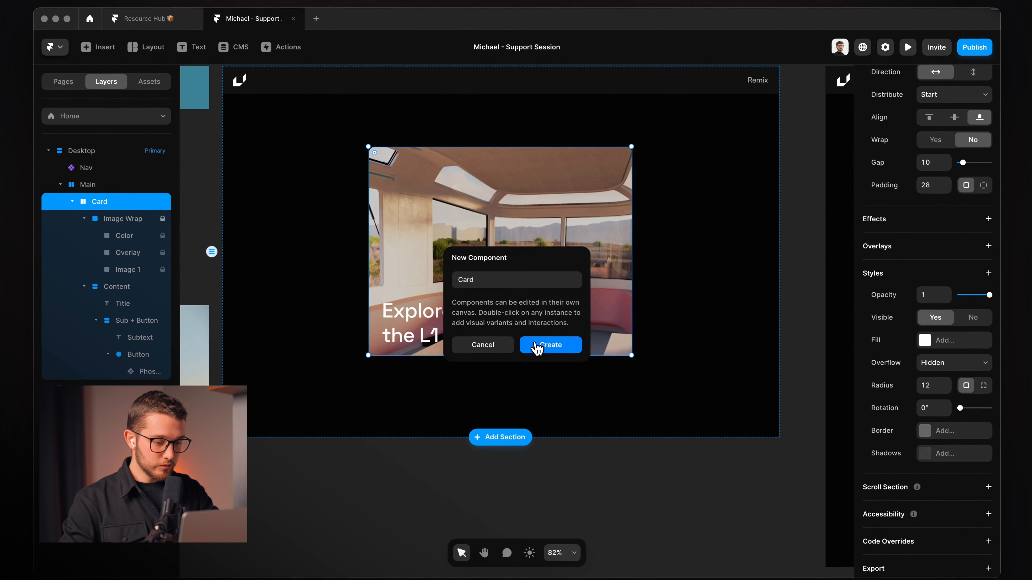
pyautogui.click(536, 346)
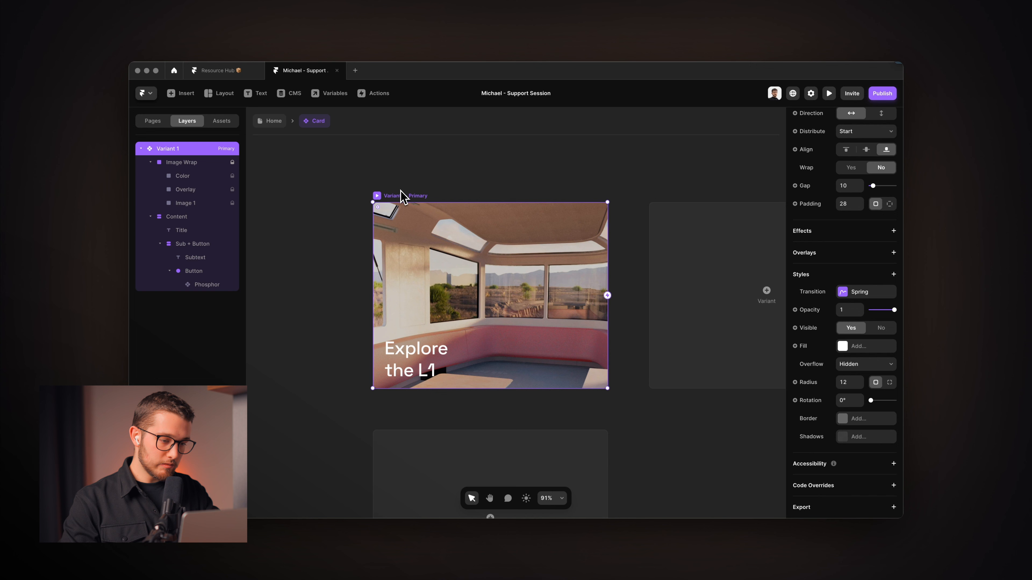
# Rename the component's primary variant as Default and add a second variant named Hover State.
pyautogui.press('super+r')
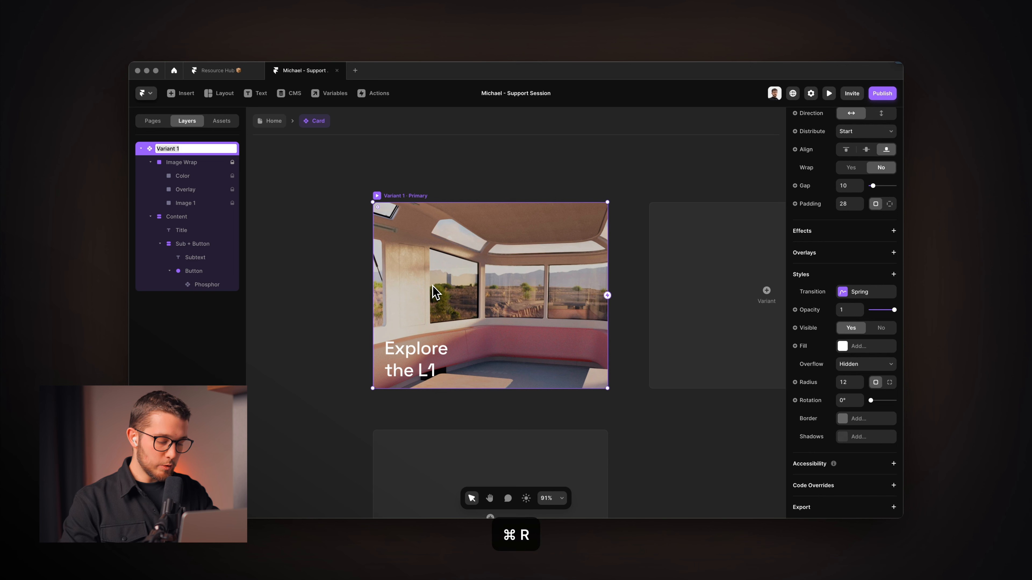
pyautogui.write('Default')
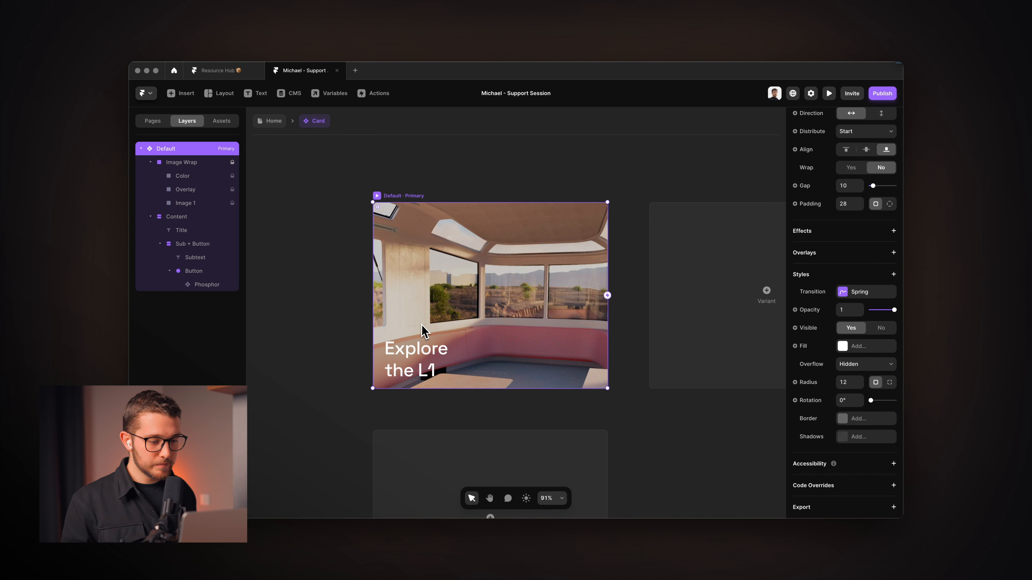
pyautogui.scroll(-5, 422, 329)
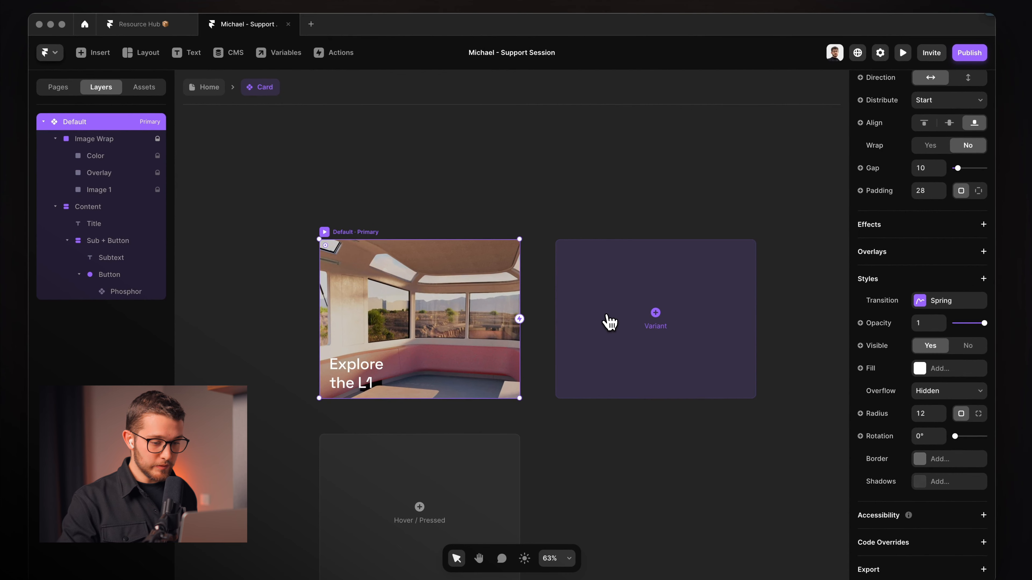
pyautogui.click(608, 320)
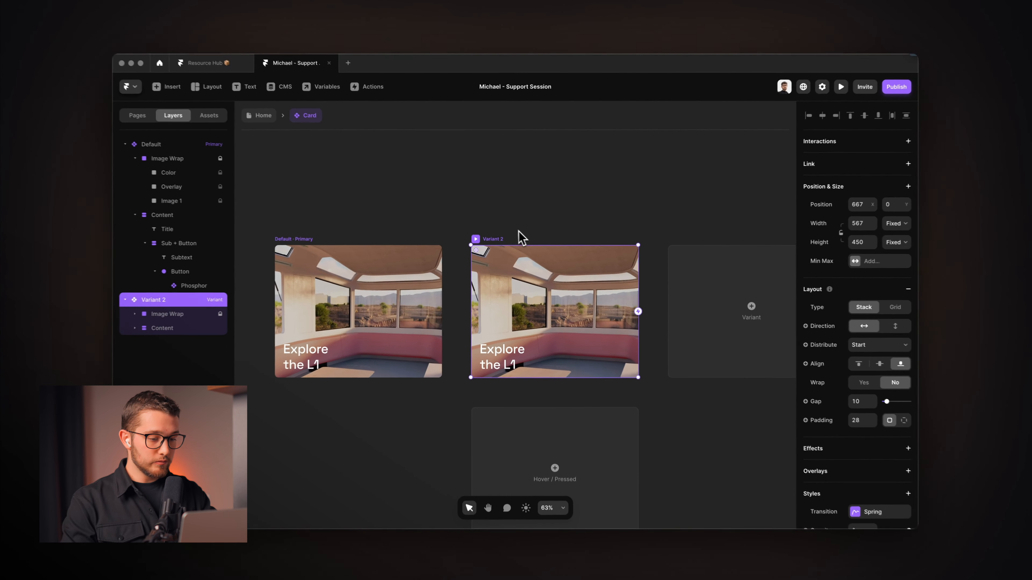
pyautogui.press('super+r')
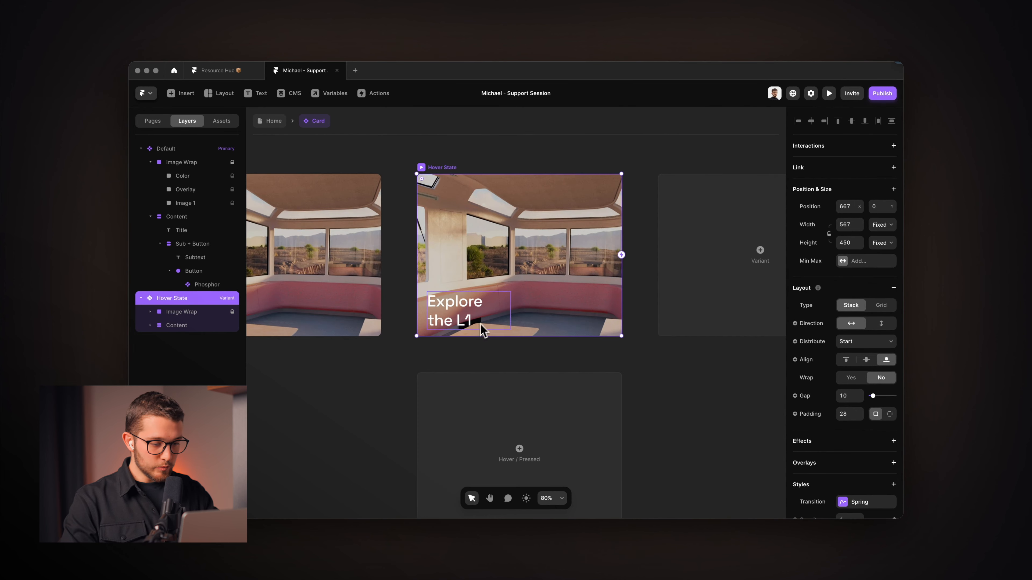
# Set the opacity of the Hover State variant's Color layer to 1.
pyautogui.scroll(2, 519, 264)
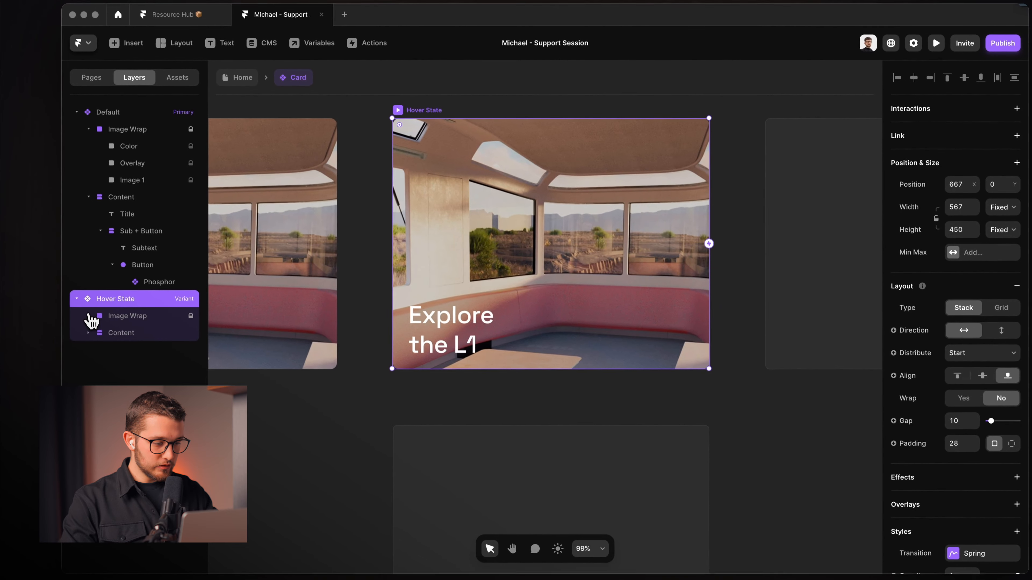
pyautogui.click(89, 316)
pyautogui.click(129, 331)
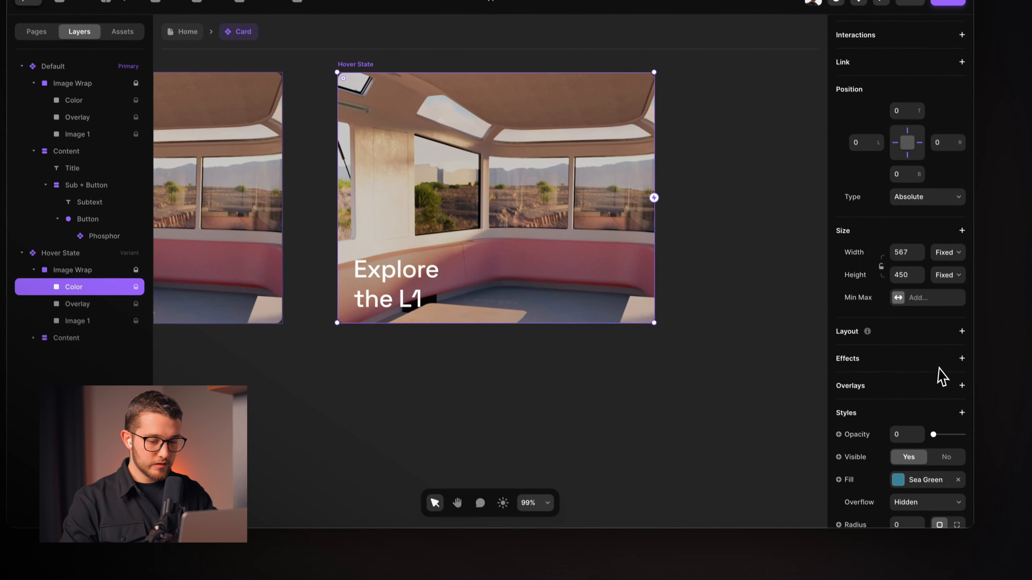
pyautogui.scroll(-3, 967, 443)
pyautogui.click(960, 432)
pyautogui.write('1')
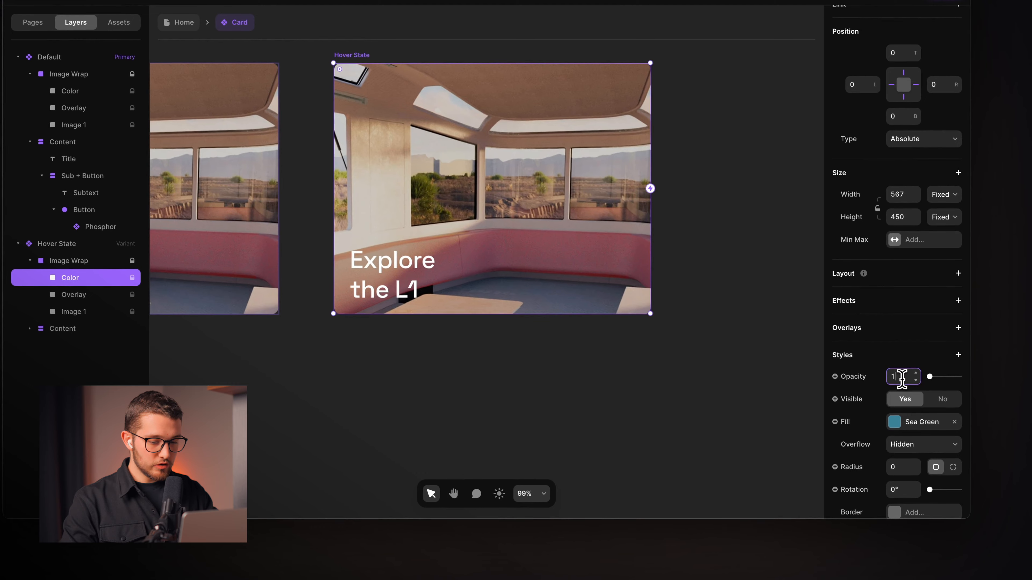
pyautogui.press('Return')
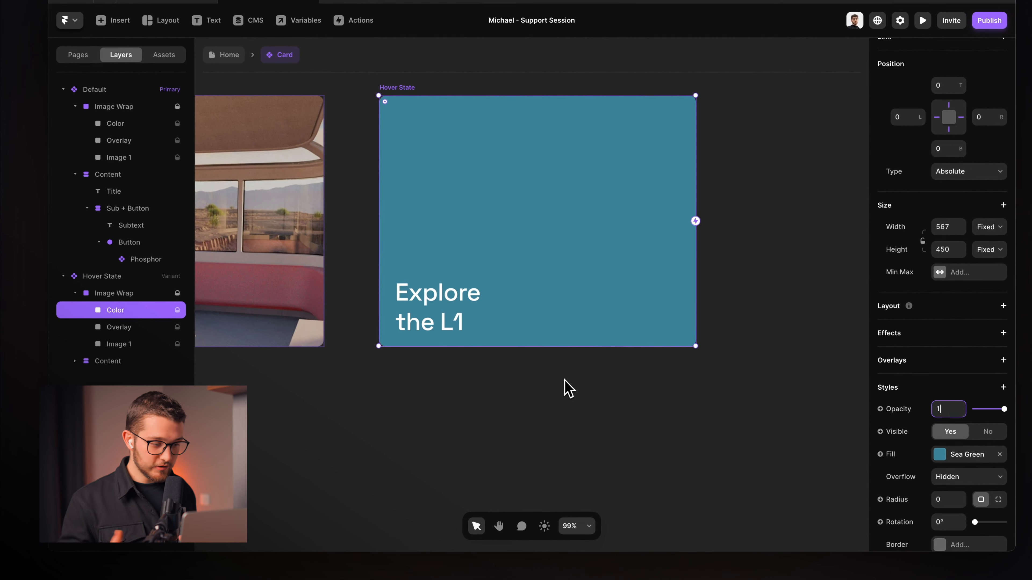
# Change the position type of the Hover State's Content stack and its nested Sub + Button stack to Relative.
pyautogui.click(108, 360)
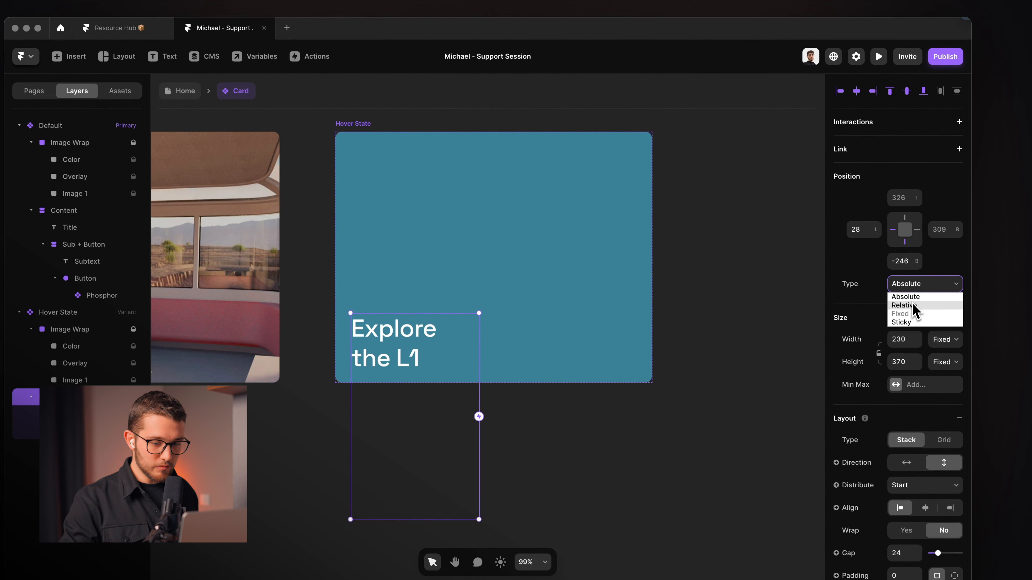
pyautogui.click(912, 306)
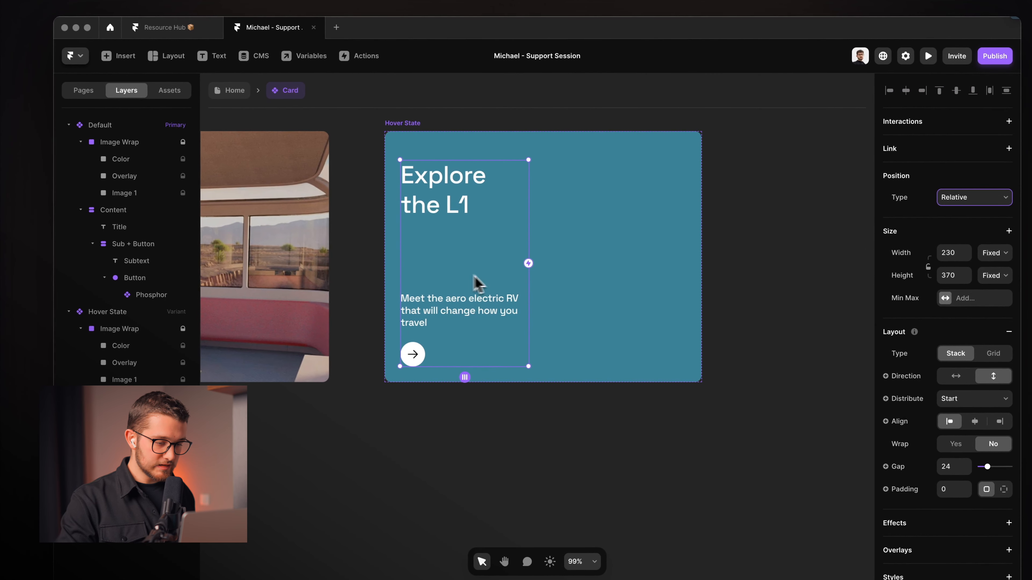
pyautogui.hotkey('ctrl', 'z')
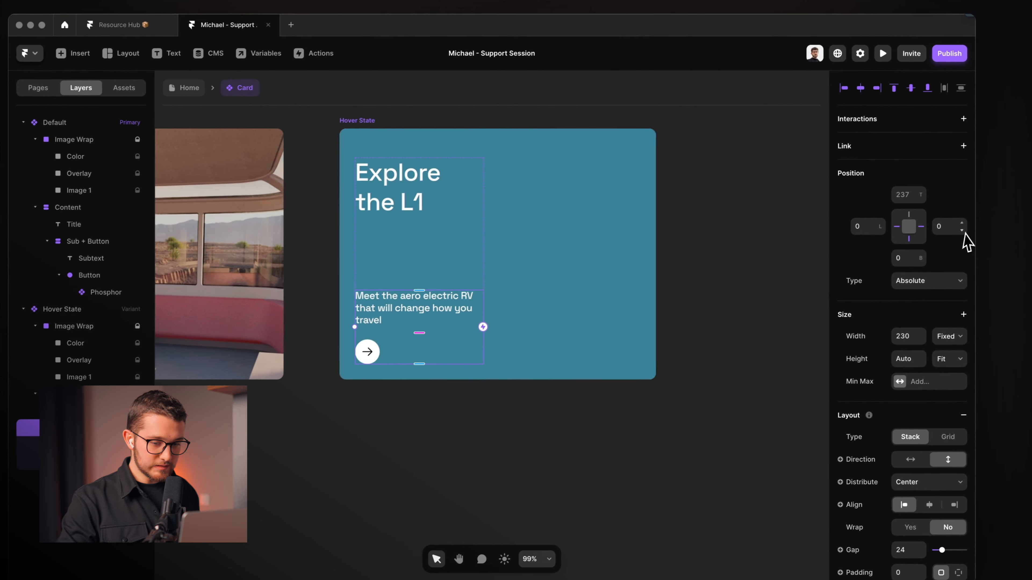
pyautogui.click(970, 252)
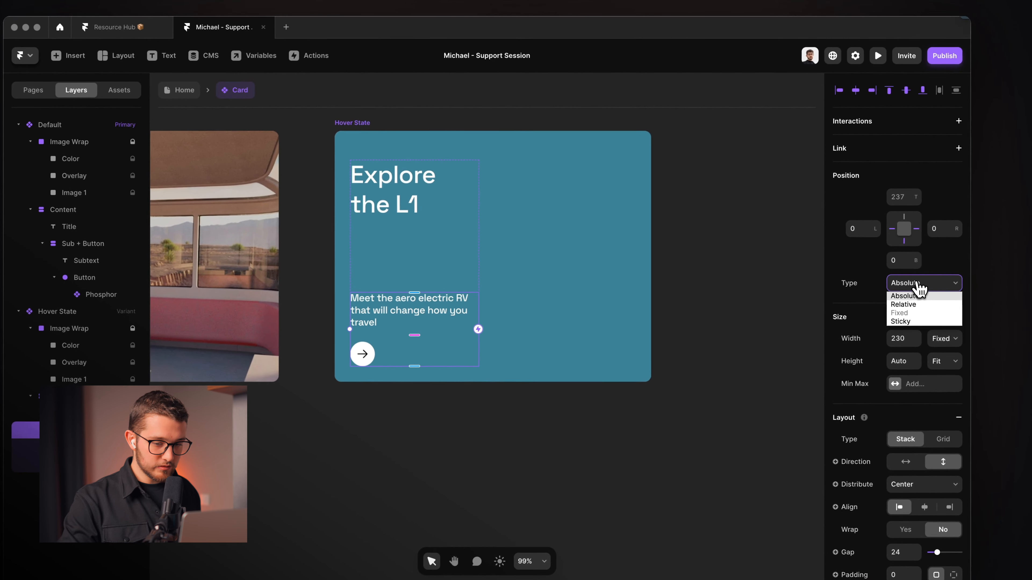
pyautogui.click(910, 305)
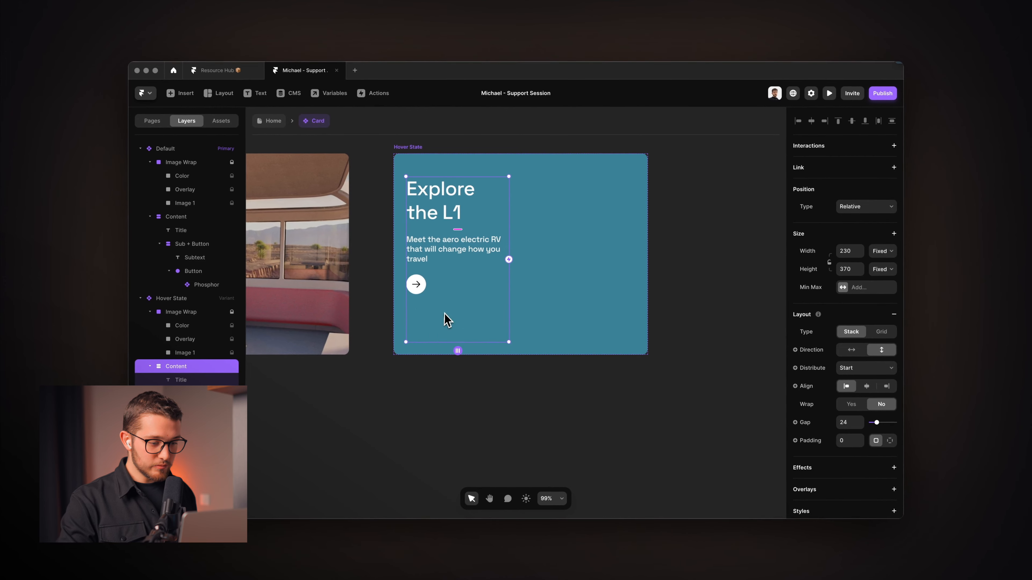
# Set the height of the Hover State variant's Content stack to Fit Content.
pyautogui.scroll(3, 414, 322)
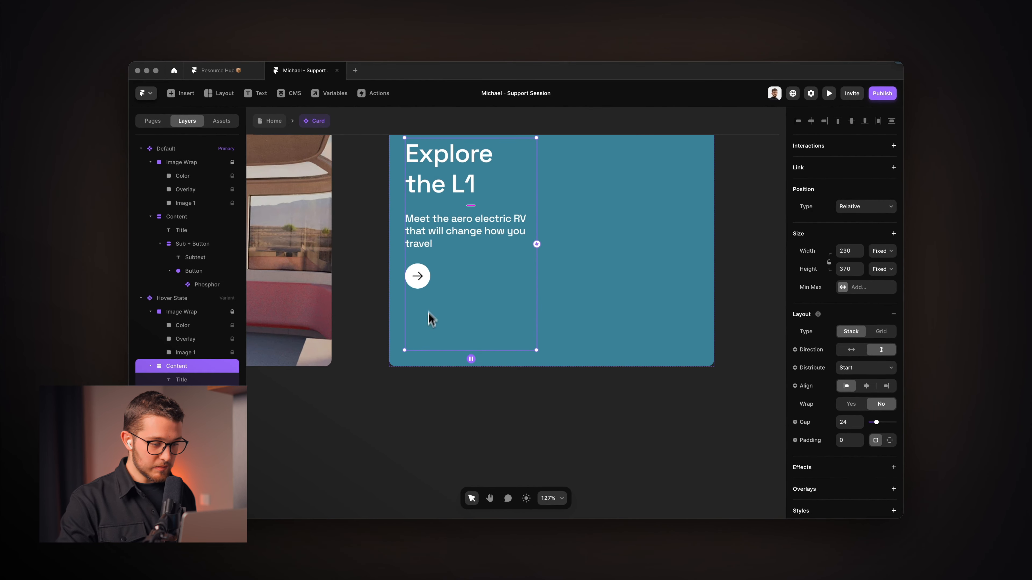
pyautogui.scroll(2, 437, 325)
pyautogui.click(881, 269)
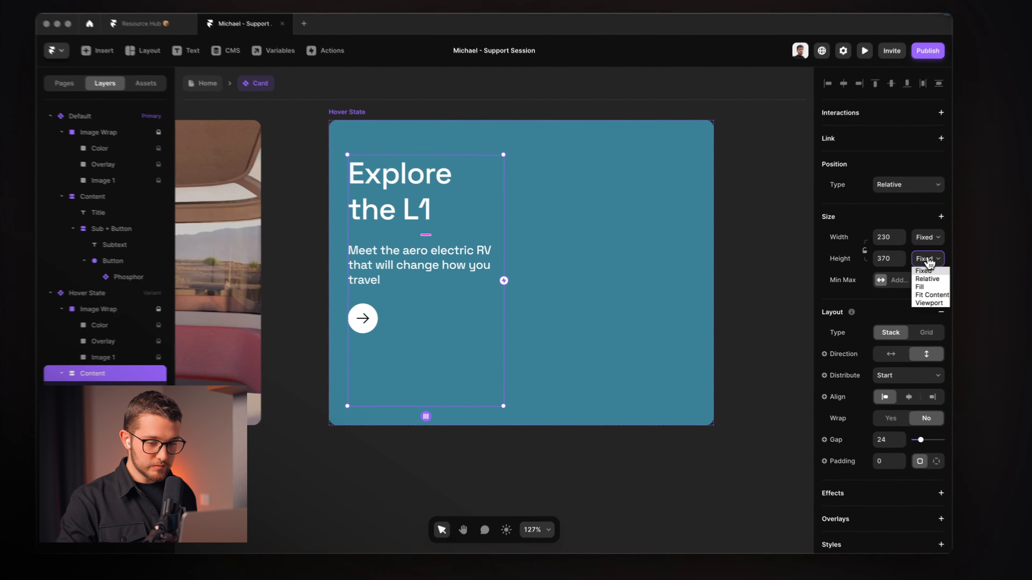
pyautogui.click(883, 306)
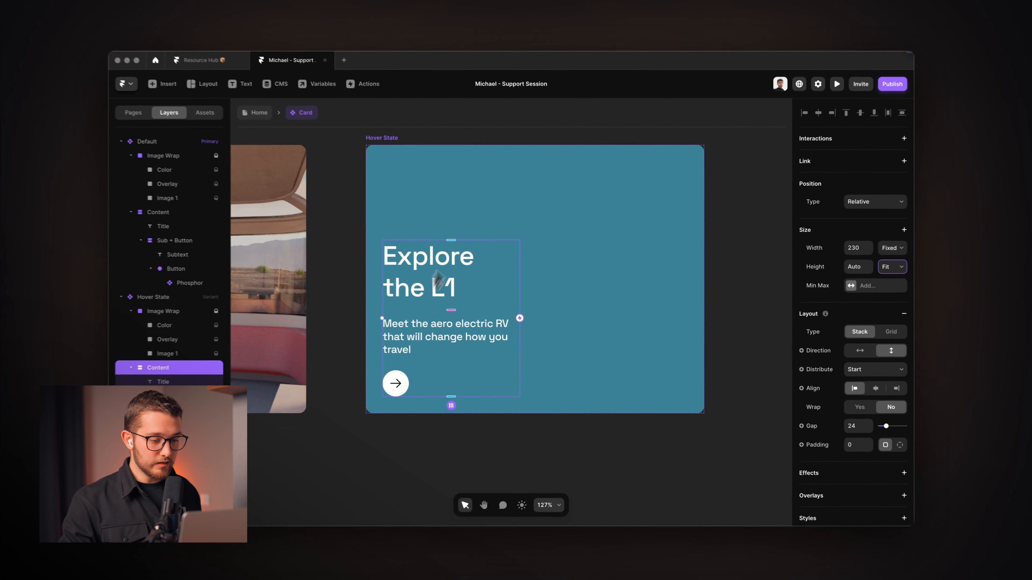
# Add a Mouse Enter interaction that switches the Default variant to the Hover State variant.
pyautogui.scroll(-3, 511, 316)
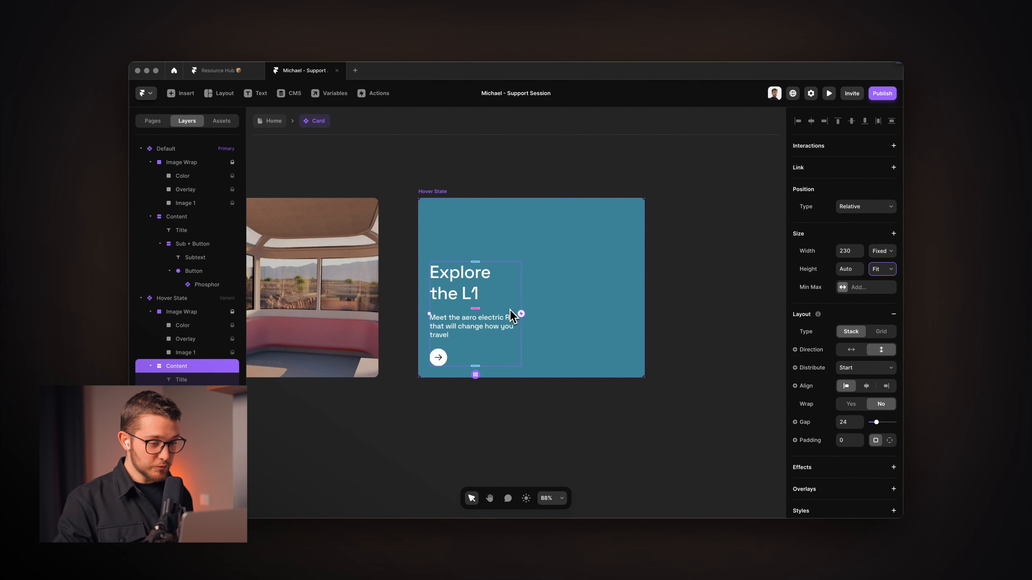
pyautogui.scroll(-2, 511, 316)
pyautogui.hscroll(-5, 511, 316)
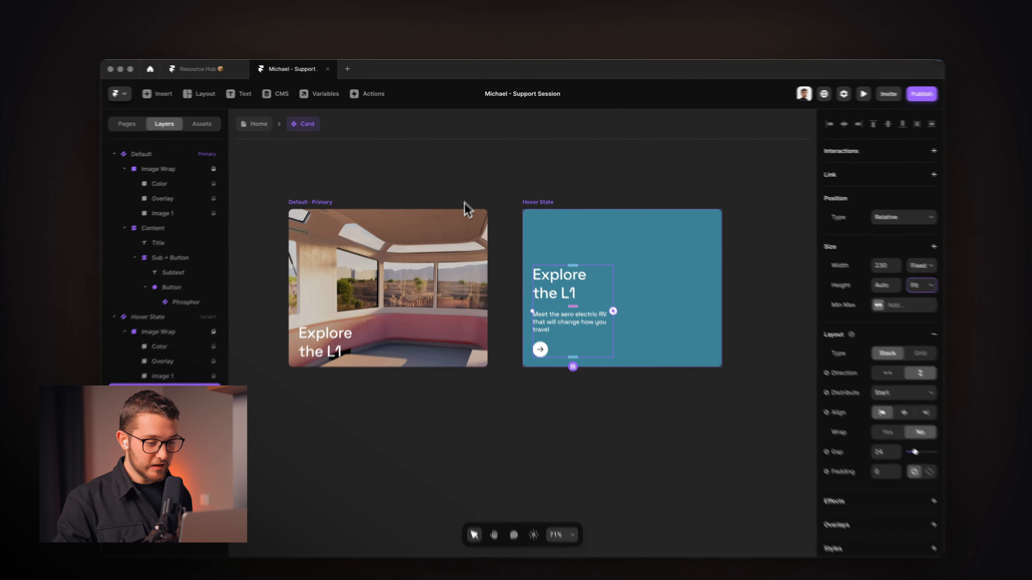
pyautogui.click(311, 207)
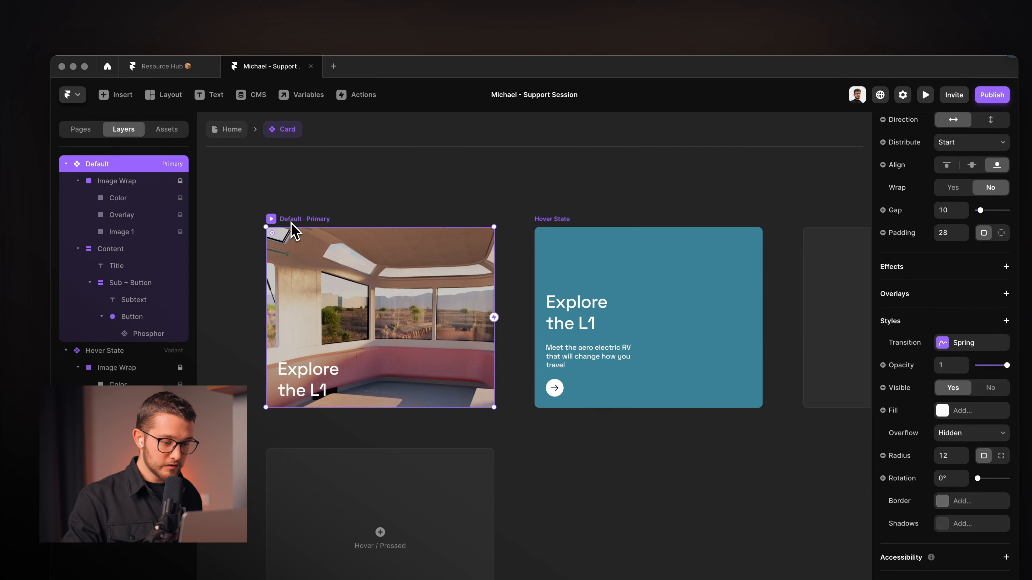
pyautogui.press('e')
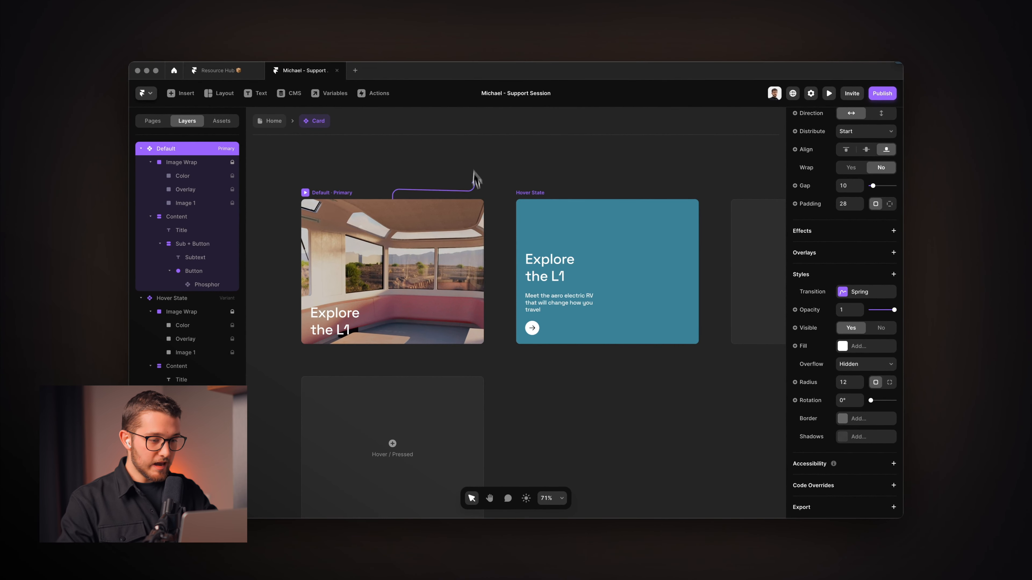
pyautogui.moveTo(390, 201); pyautogui.dragTo(493, 233)
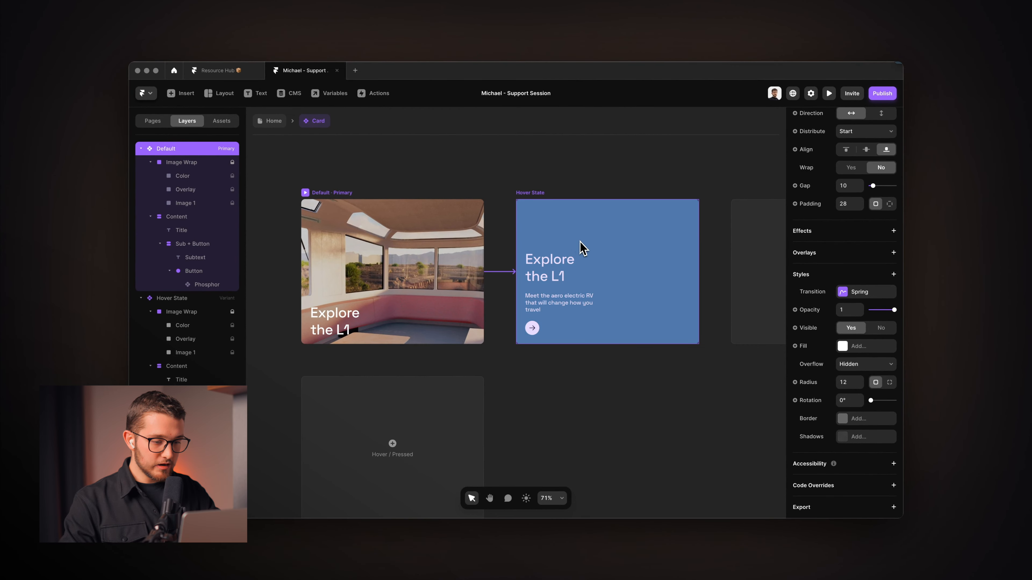
pyautogui.moveTo(580, 242); pyautogui.dragTo(580, 242)
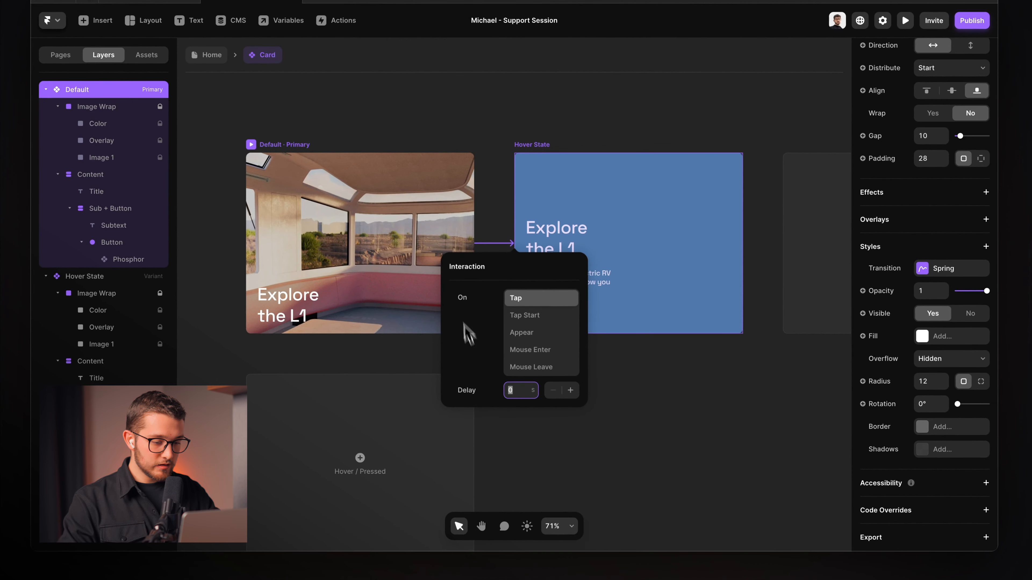
pyautogui.click(539, 357)
# Add a Mouse Leave interaction that returns the Hover State variant to the Default variant.
pyautogui.click(533, 145)
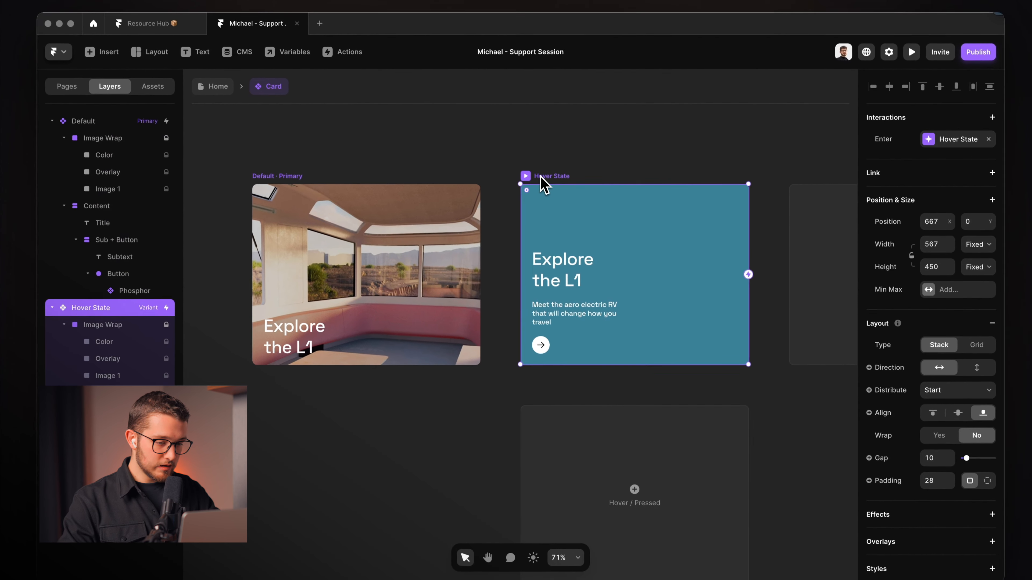
pyautogui.moveTo(544, 187); pyautogui.dragTo(411, 260)
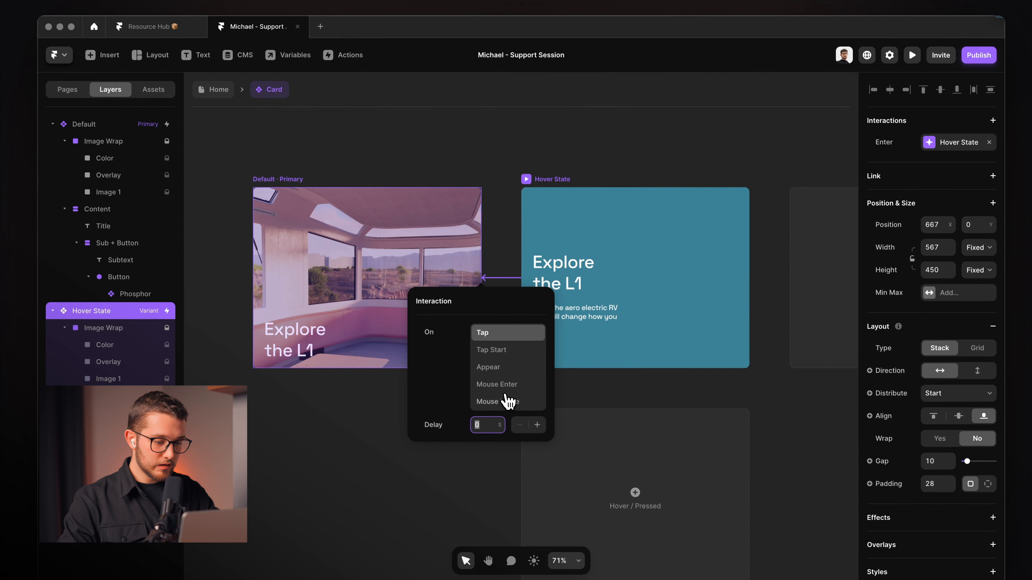
pyautogui.click(504, 402)
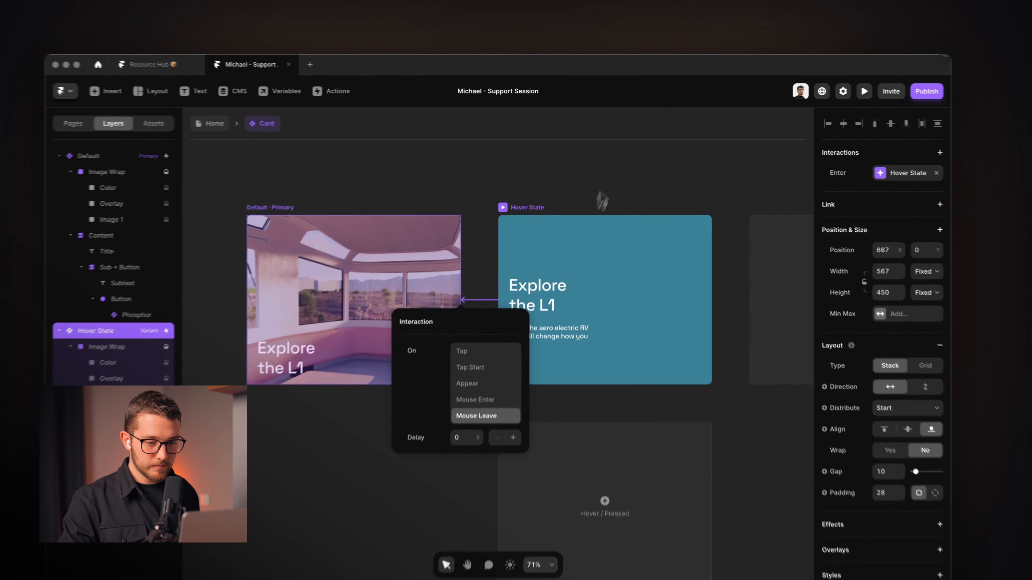
pyautogui.click(603, 181)
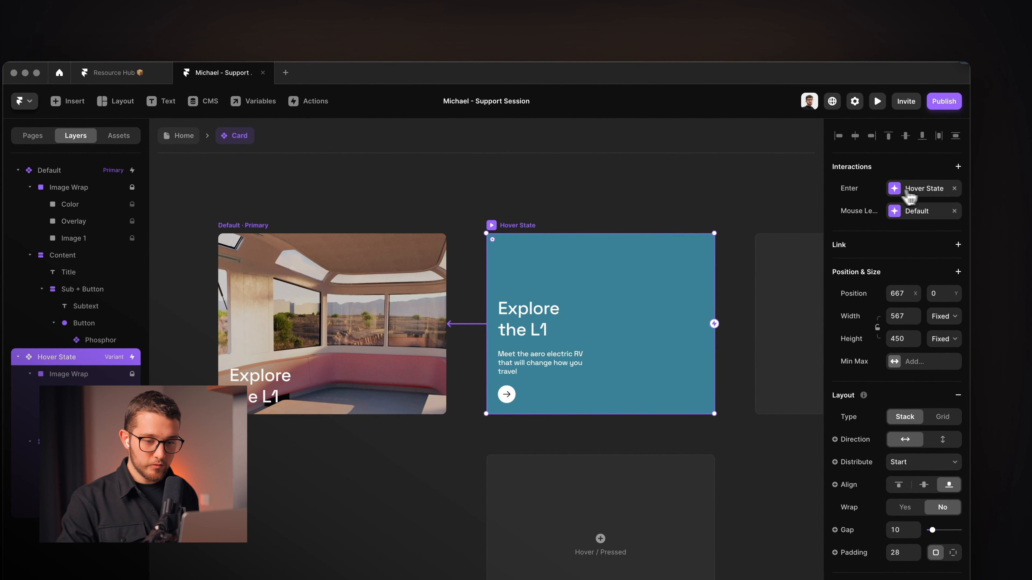
# Check the interactions on both variants and remove the inherited Mouse Enter interaction from the Hover State variant.
pyautogui.click(913, 191)
pyautogui.click(912, 191)
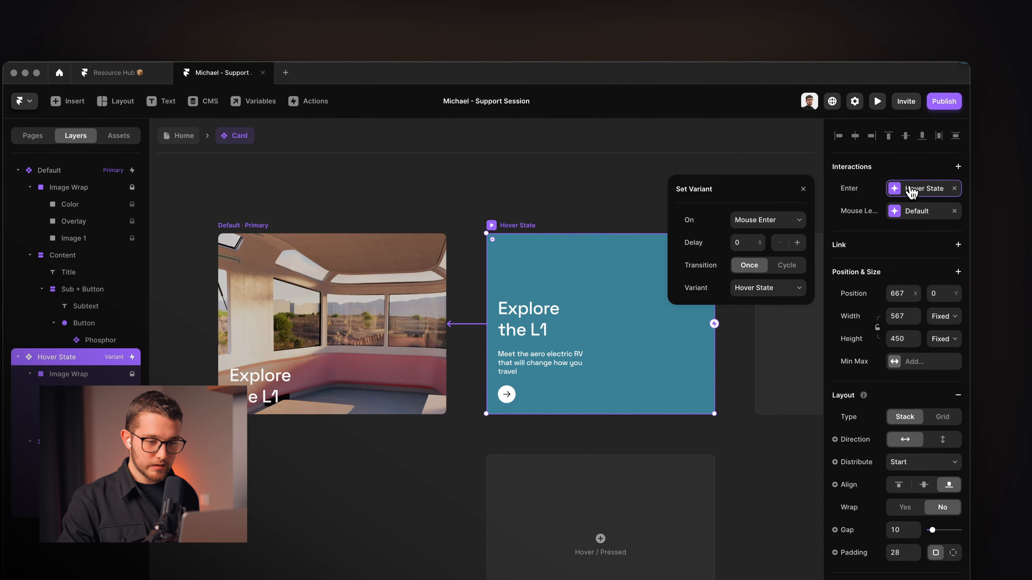
pyautogui.click(266, 225)
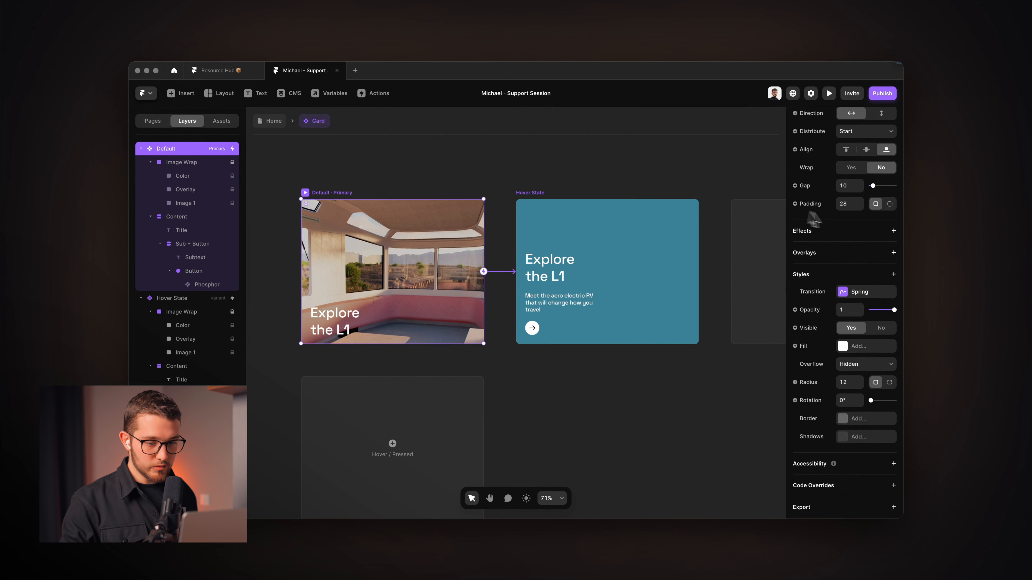
pyautogui.scroll(5, 813, 219)
pyautogui.click(529, 193)
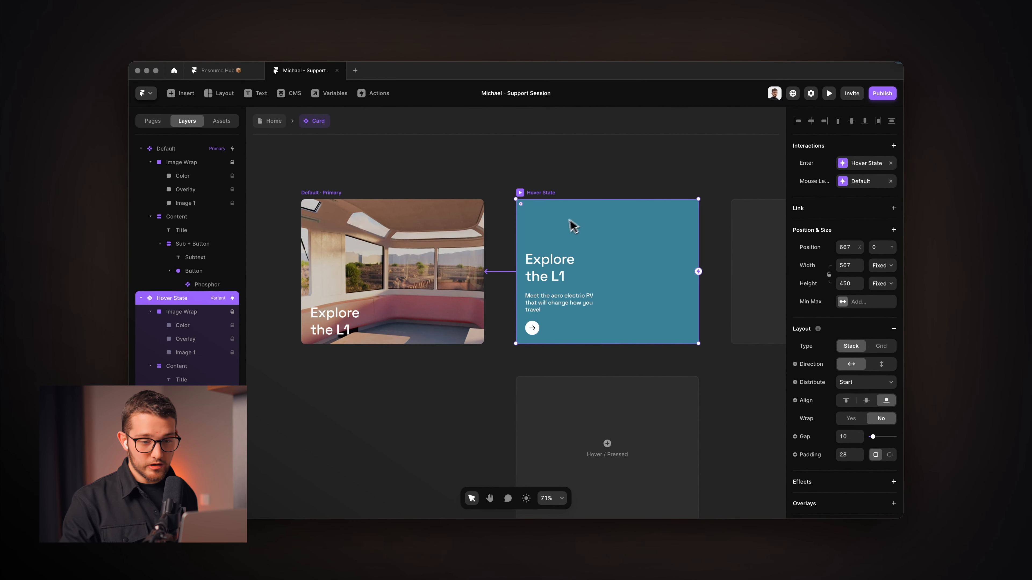
pyautogui.click(891, 163)
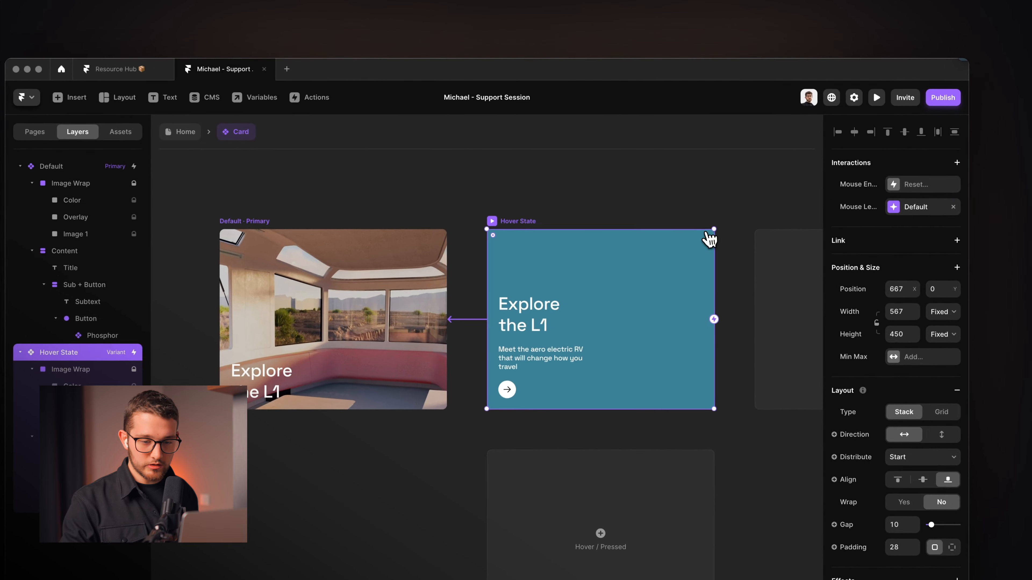
# Select the Default variant and preview the card's hover interaction from it.
pyautogui.click(501, 175)
pyautogui.click(267, 236)
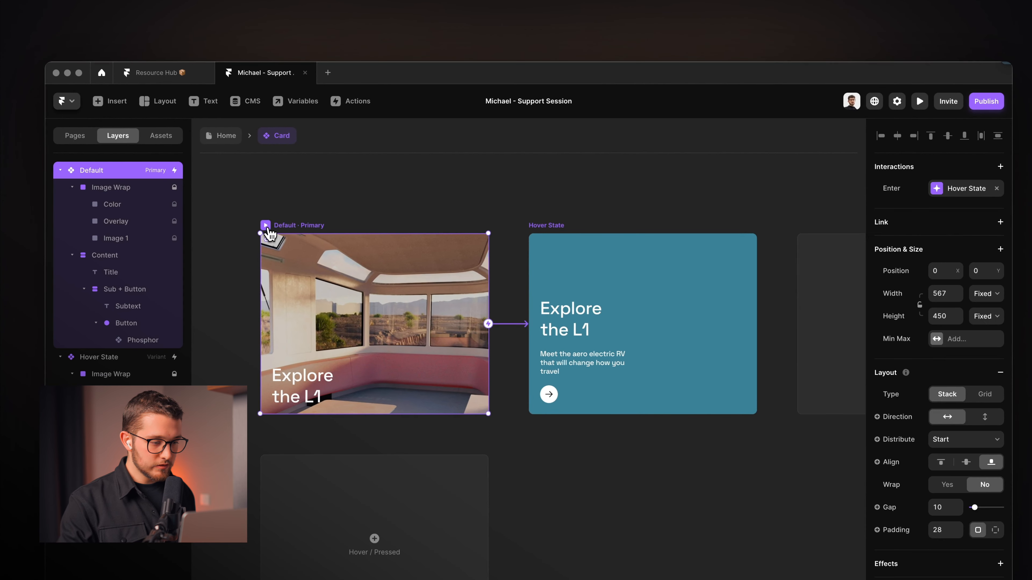
# Add a third variant to the Card component based on Default and name it Idle.
pyautogui.click(263, 228)
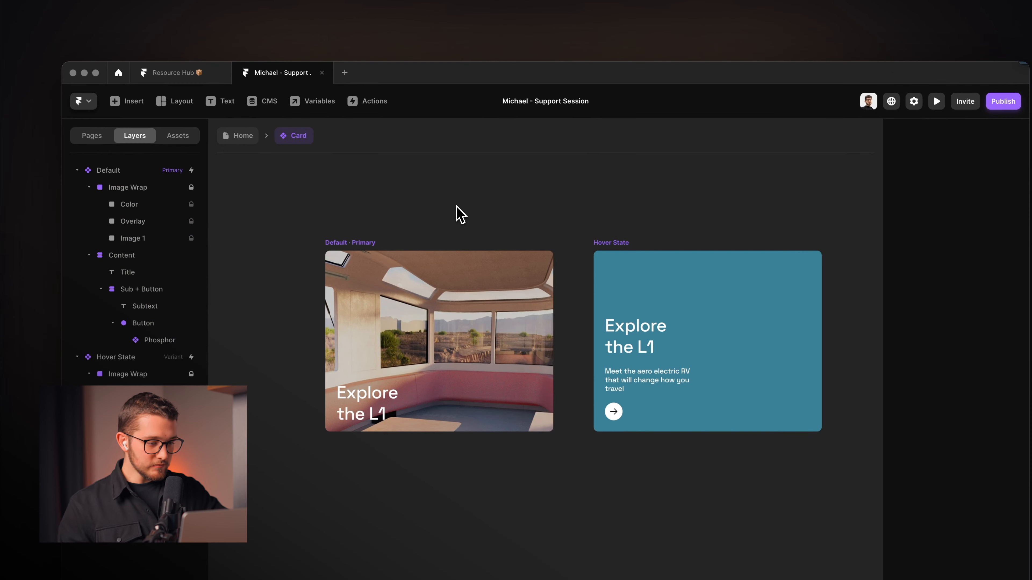
pyautogui.hscroll(10, 460, 214)
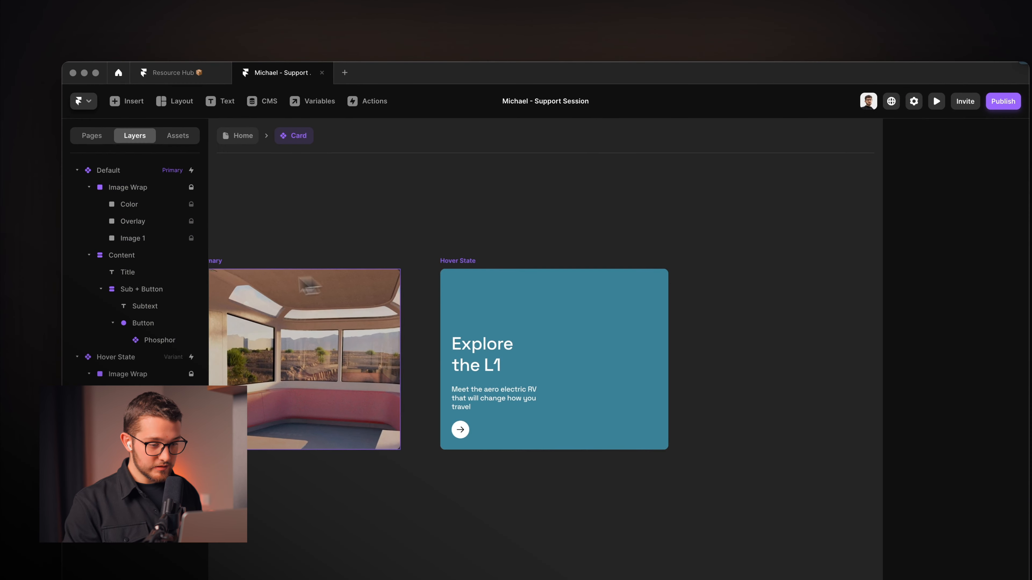
pyautogui.click(268, 280)
pyautogui.scroll(-3, 266, 271)
pyautogui.click(553, 300)
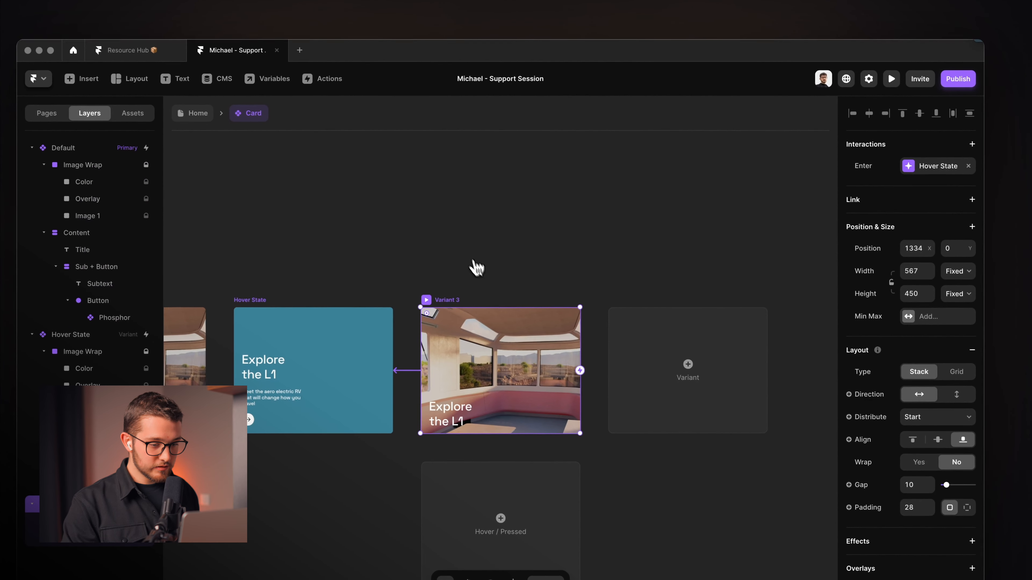
pyautogui.press('super+r')
pyautogui.write('Idle')
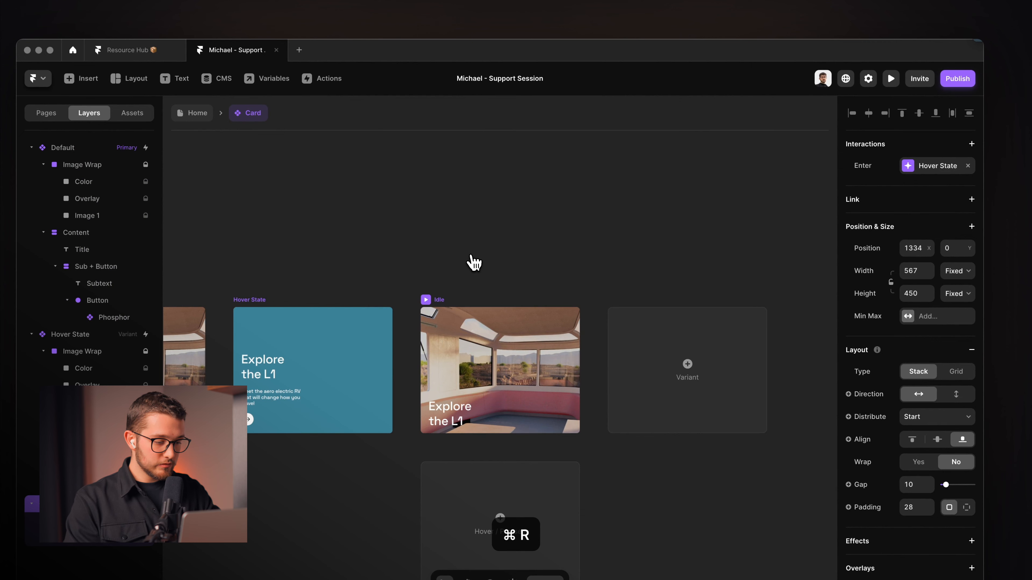
pyautogui.press('Return')
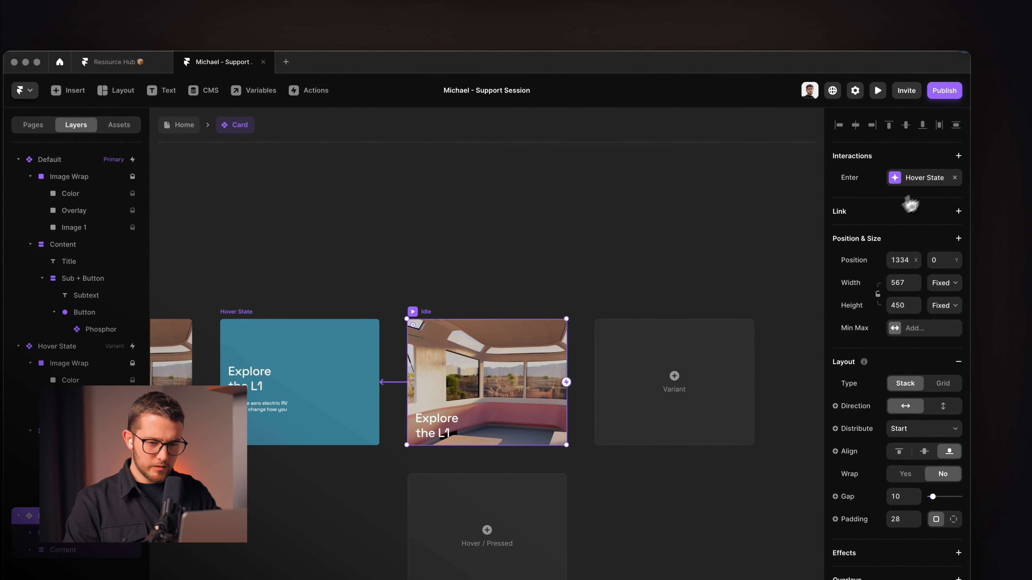
# Remove the variant-switching interactions from the Idle, Hover State and Default variants.
pyautogui.click(967, 165)
pyautogui.hscroll(-5, 740, 244)
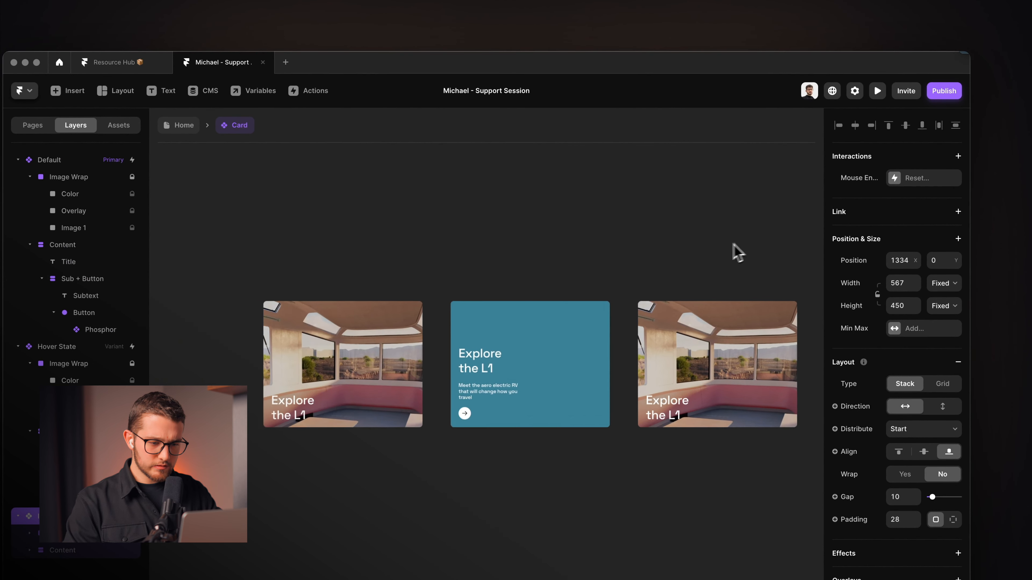
pyautogui.click(481, 294)
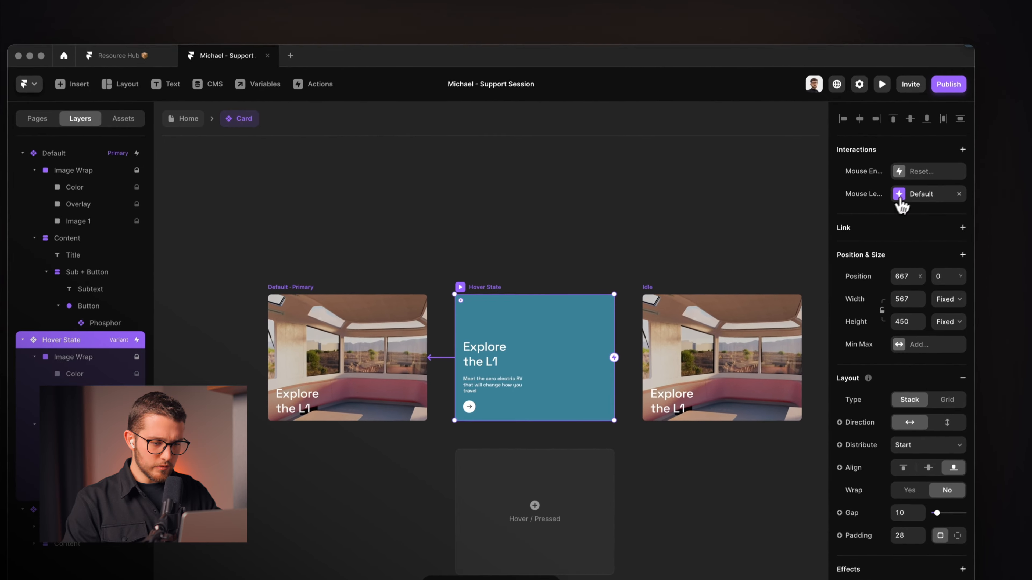
pyautogui.click(959, 194)
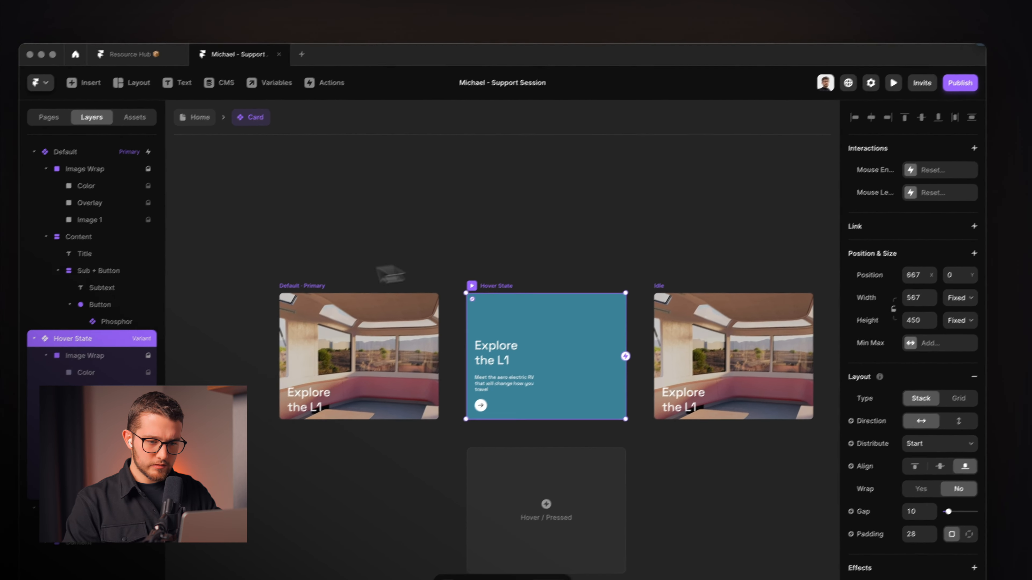
pyautogui.click(295, 299)
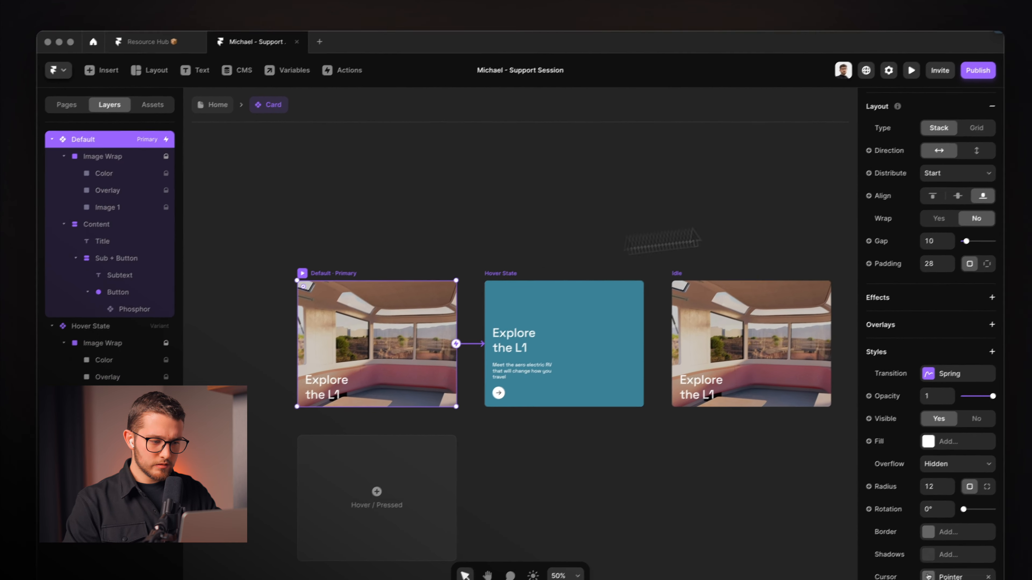
pyautogui.scroll(5, 921, 211)
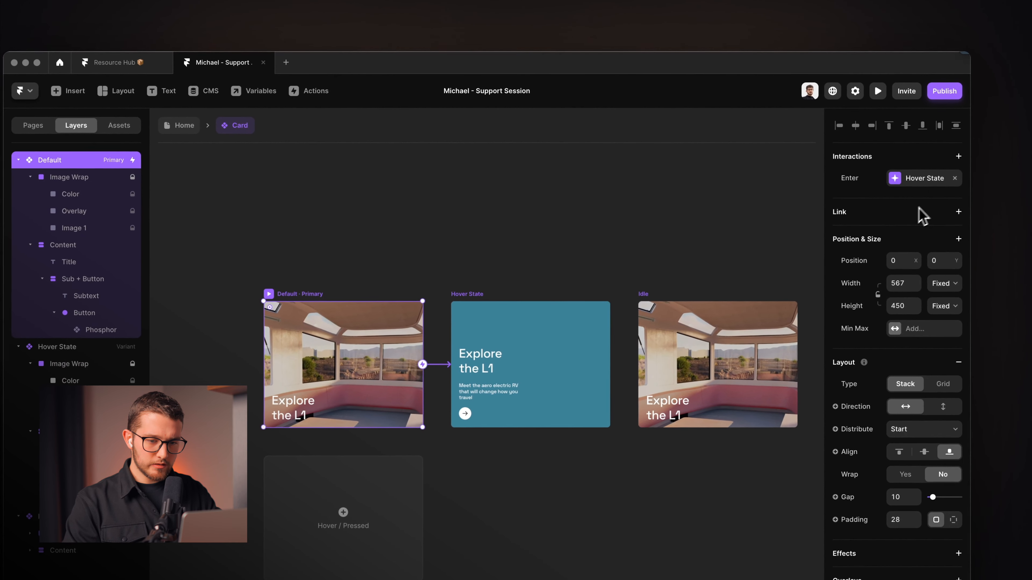
pyautogui.click(955, 177)
# Set the opacity of the "Explore the L1" title in the Idle variant to 0.
pyautogui.hscroll(3, 687, 233)
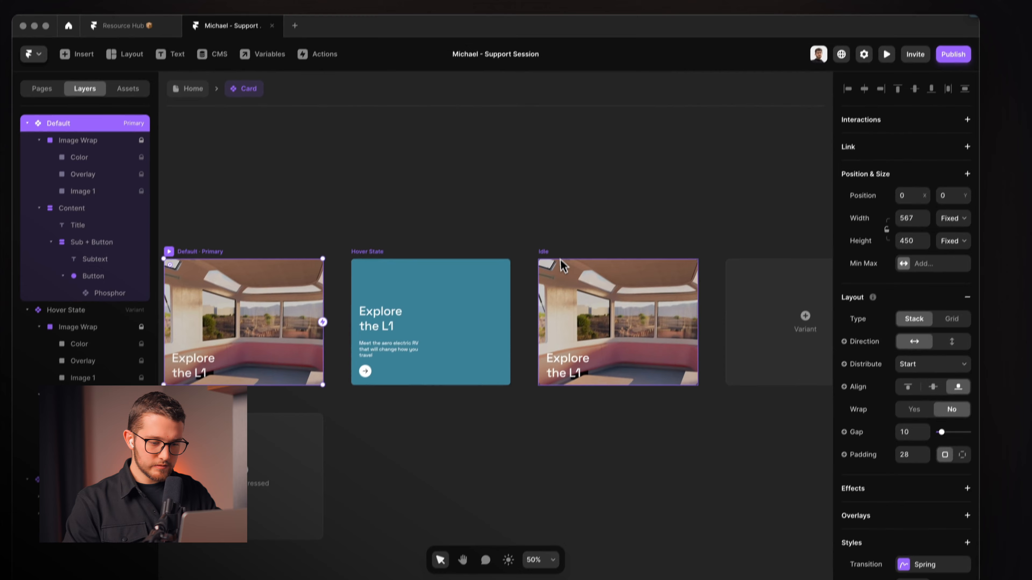
pyautogui.click(549, 296)
pyautogui.hscroll(4, 550, 303)
pyautogui.click(447, 330)
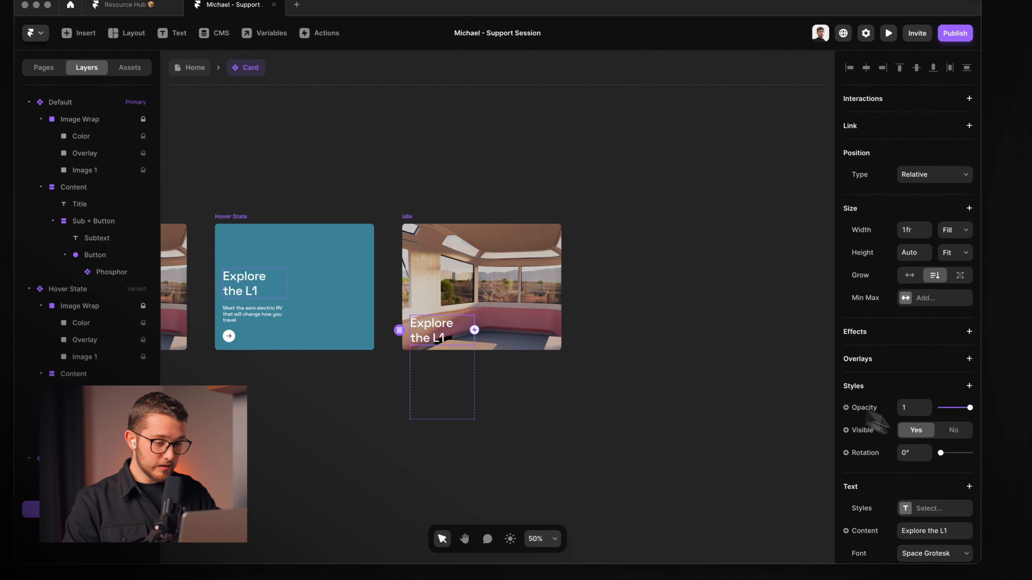
pyautogui.scroll(-5, 894, 424)
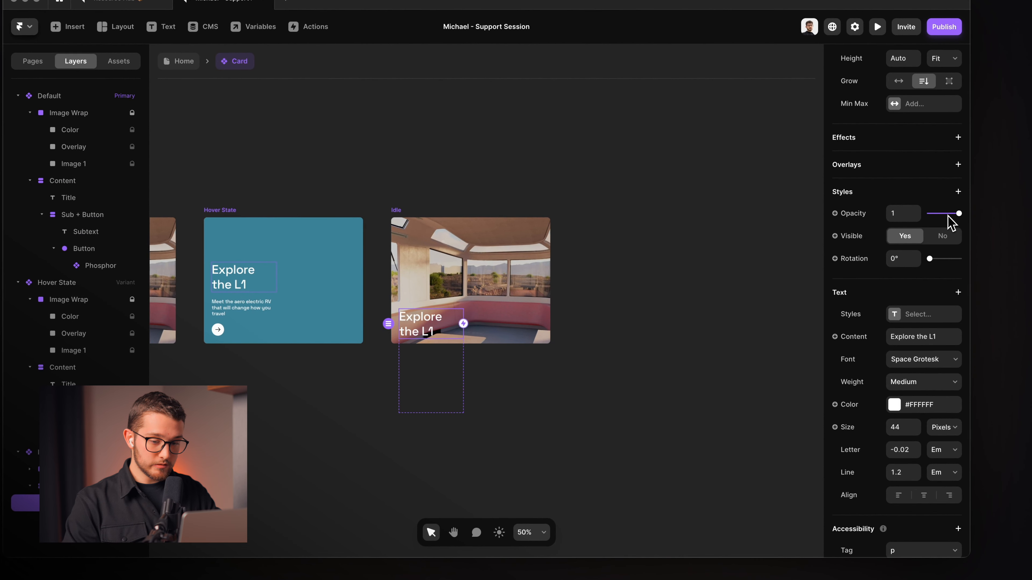
pyautogui.moveTo(947, 216); pyautogui.dragTo(812, 235)
pyautogui.hscroll(-2, 578, 242)
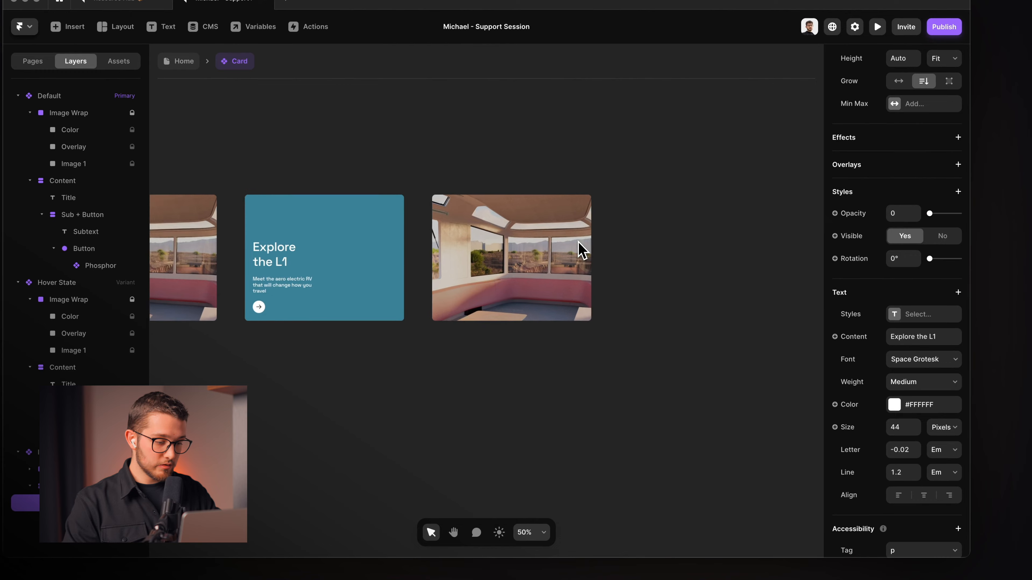
pyautogui.click(572, 139)
pyautogui.hscroll(-2, 572, 139)
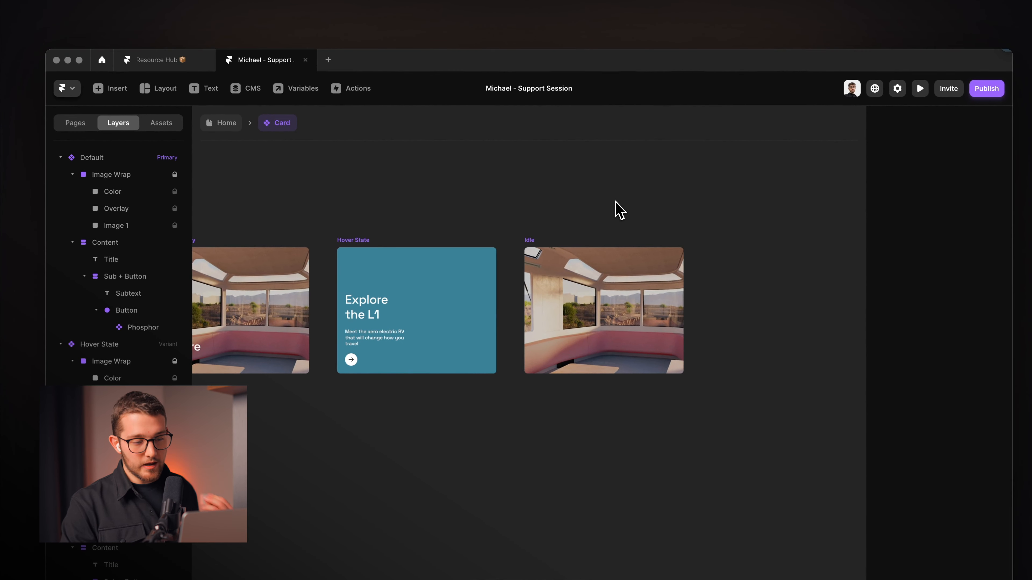
# Return to the Home page and duplicate the card inside the Desktop frame's Main section.
pyautogui.click(225, 126)
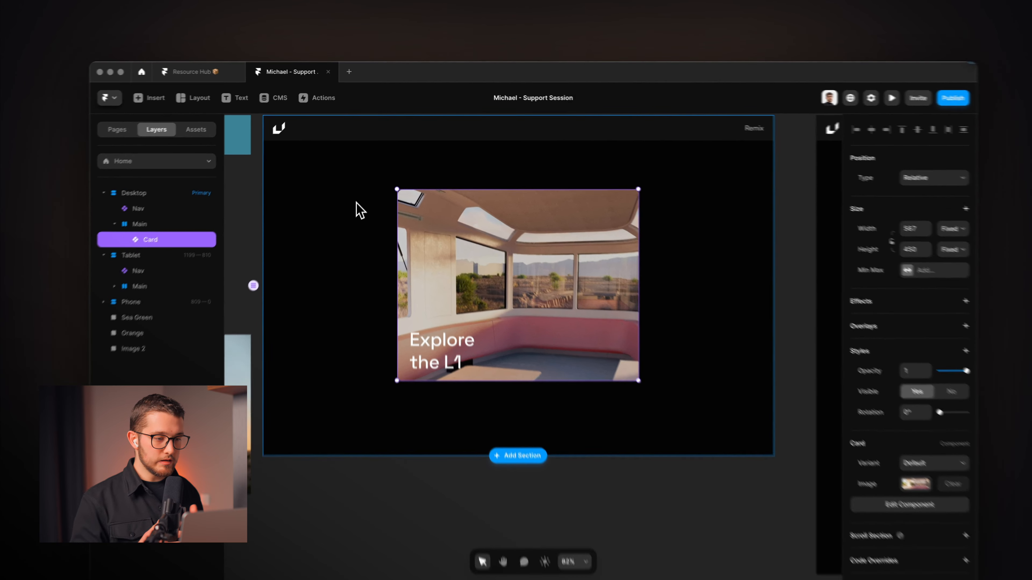
pyautogui.hscroll(-1, 353, 216)
pyautogui.scroll(1, 353, 215)
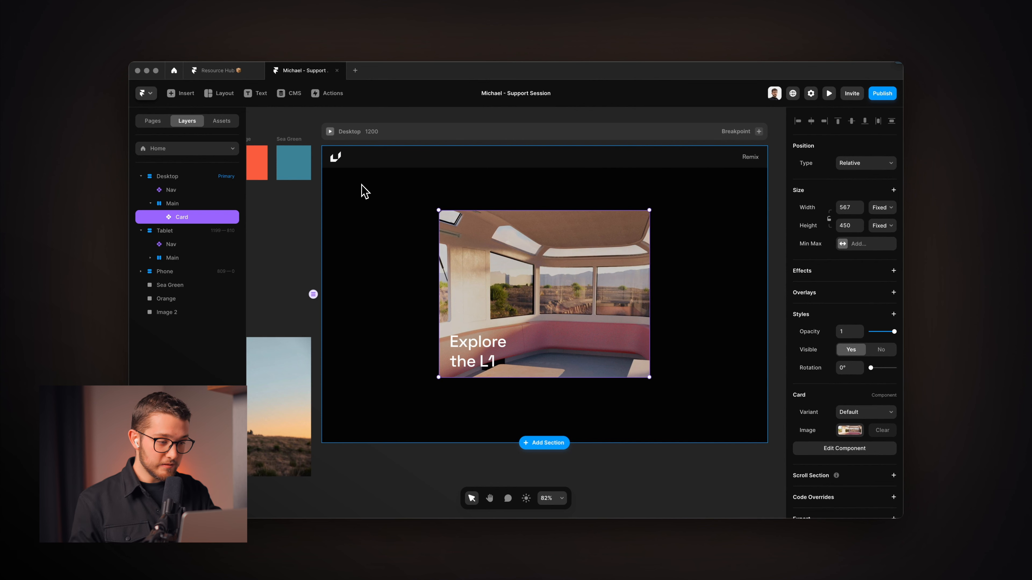
pyautogui.press('super+d')
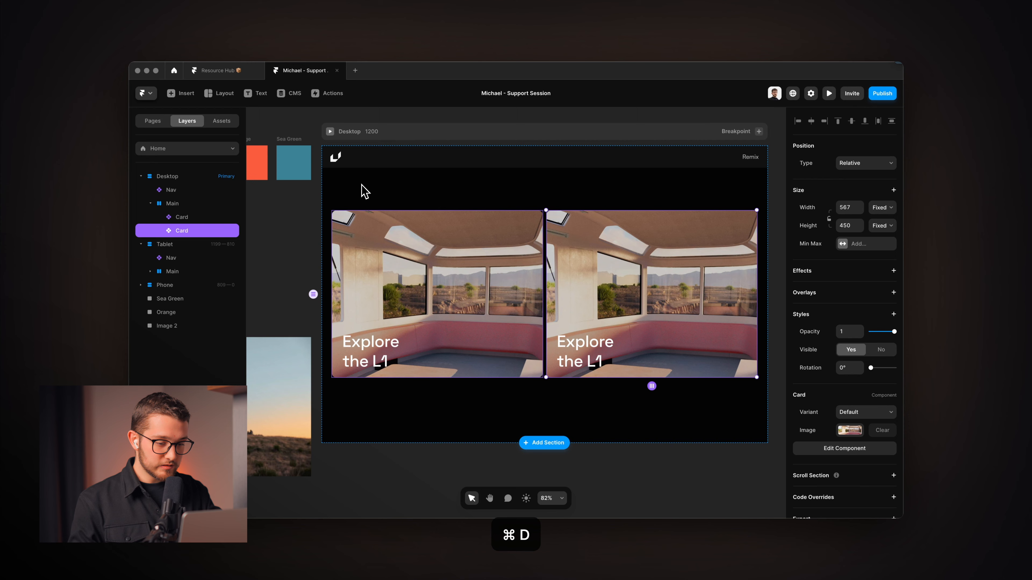
# Move the Orange and Sea Green swatches and Image 2 together farther away from the Desktop frame.
pyautogui.scroll(-5, 363, 191)
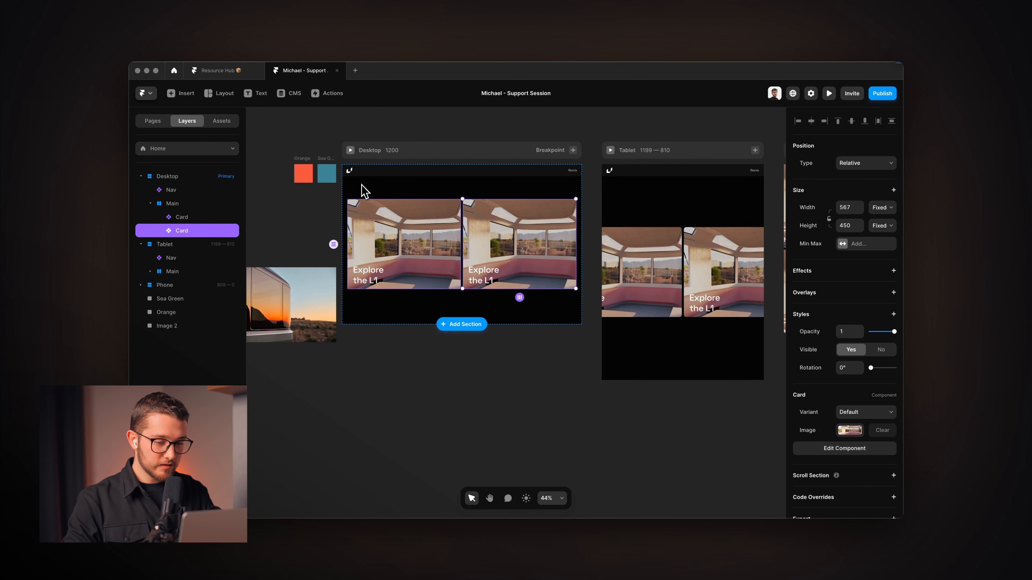
pyautogui.hscroll(-2, 362, 191)
pyautogui.hscroll(-5, 390, 195)
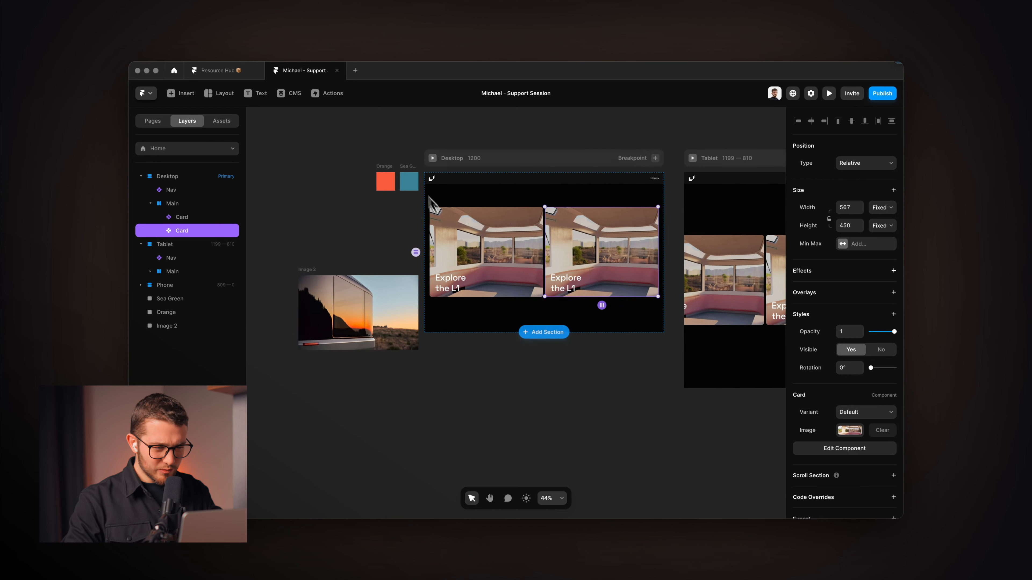
pyautogui.moveTo(416, 165); pyautogui.dragTo(239, 349)
pyautogui.scroll(-3, 294, 332)
pyautogui.hscroll(-2, 295, 331)
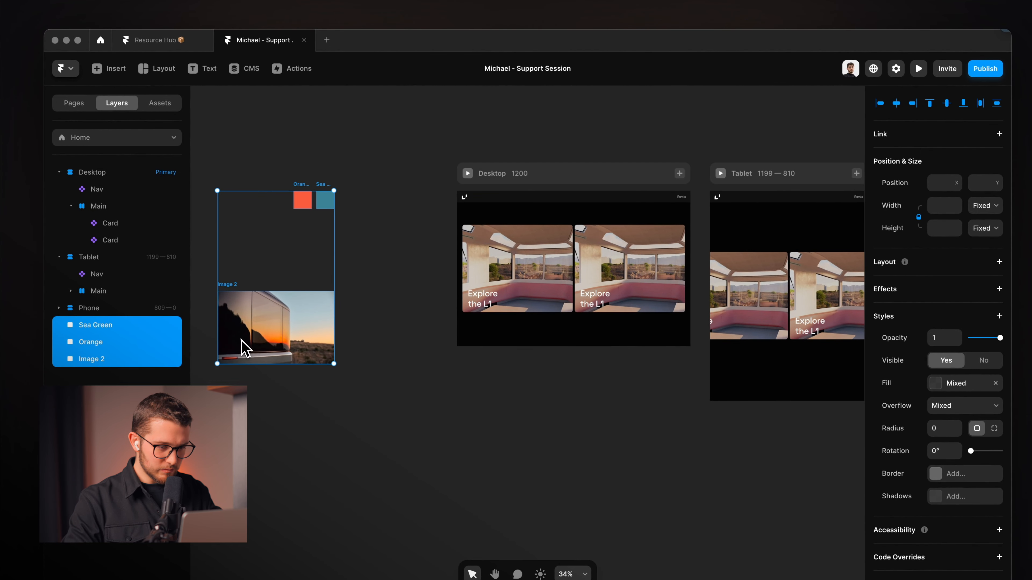
# Set the Desktop breakpoint width to 1440.
pyautogui.click(495, 176)
pyautogui.click(551, 303)
pyautogui.write('14')
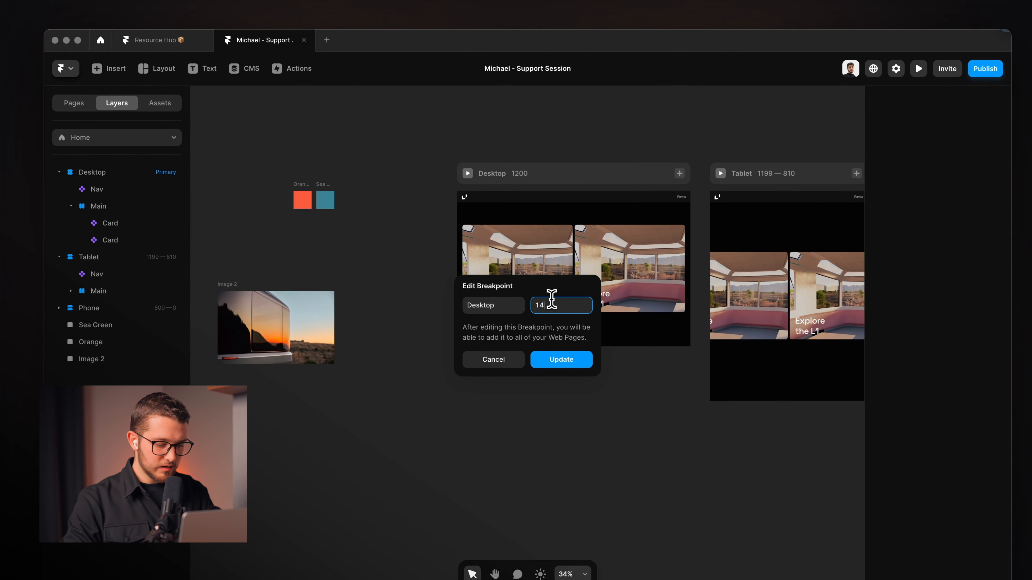
pyautogui.write('40')
pyautogui.click(573, 360)
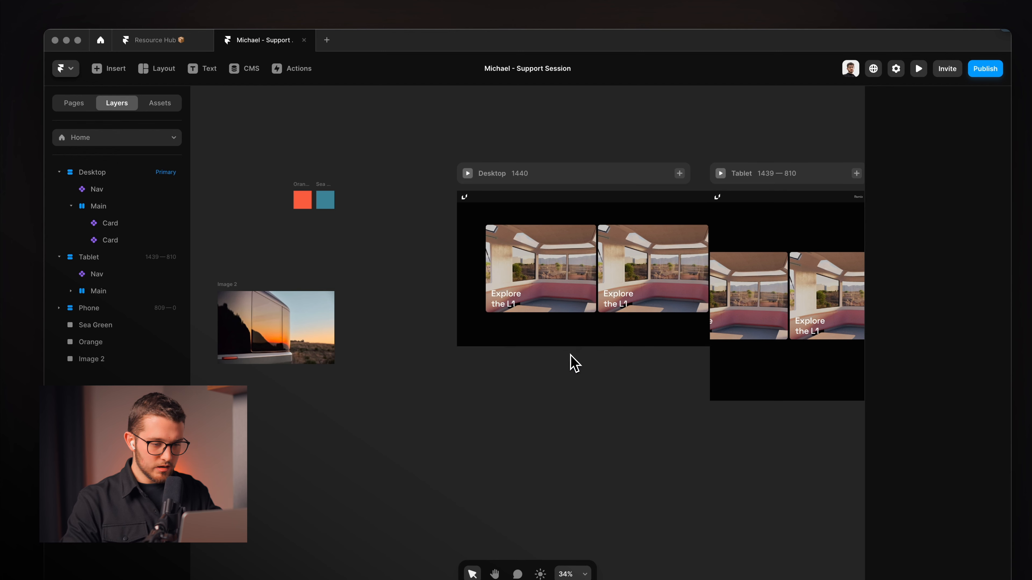
# Shift the Desktop frame clear of the Tablet frame and move the two swatches and Image 2 closer beside it.
pyautogui.click(627, 179)
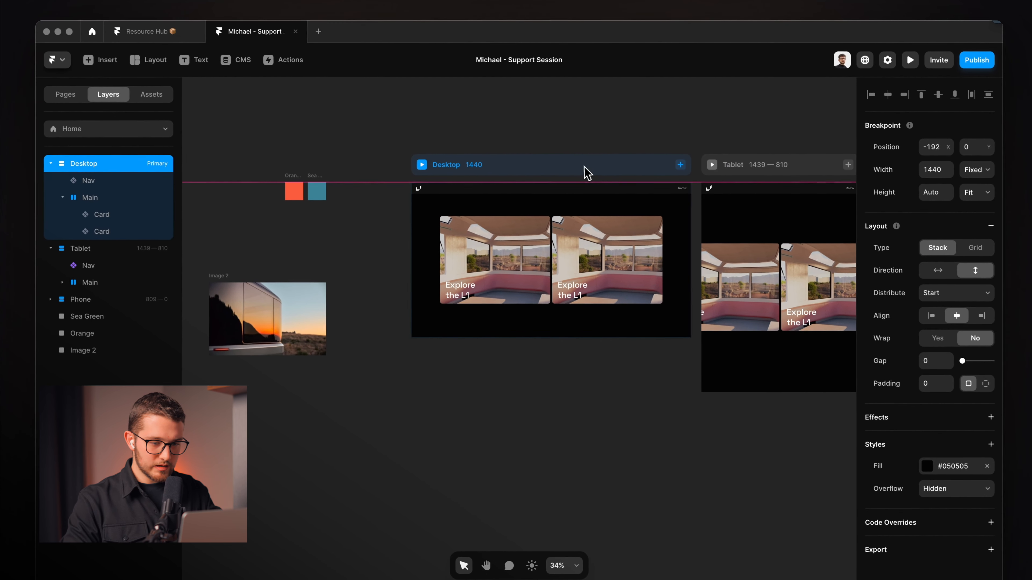
pyautogui.hscroll(-4, 577, 166)
pyautogui.moveTo(459, 174); pyautogui.dragTo(390, 317)
pyautogui.moveTo(394, 326); pyautogui.dragTo(448, 326)
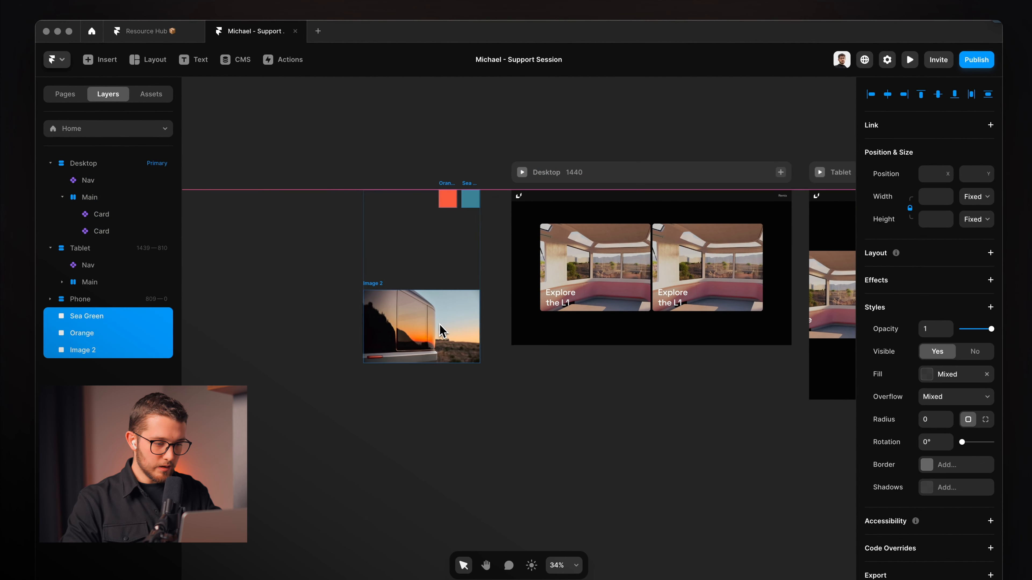
pyautogui.click(498, 342)
# Replace the image of the second card in the Desktop frame with Image 2.jpg.
pyautogui.scroll(5, 670, 327)
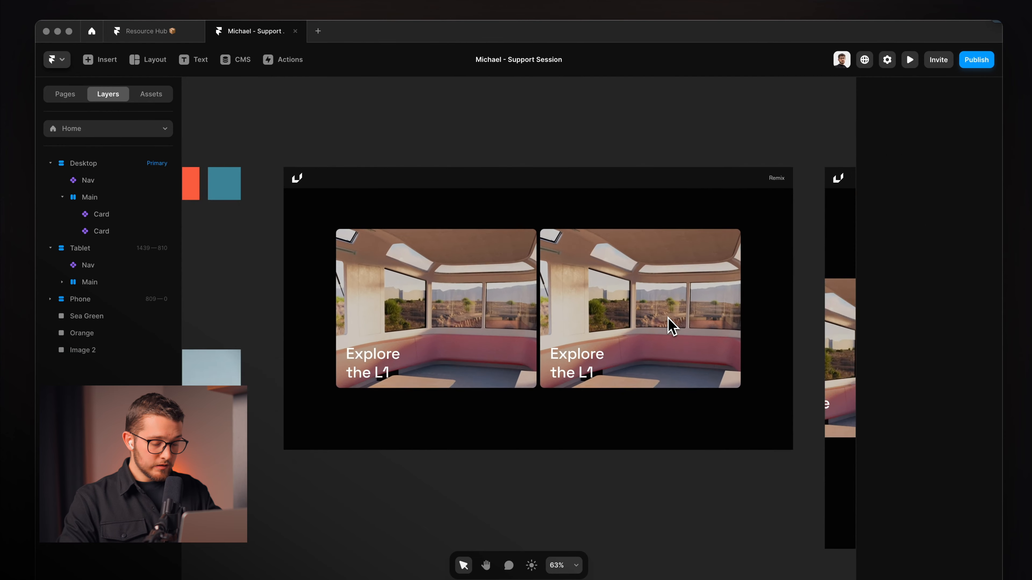
pyautogui.click(481, 315)
pyautogui.click(442, 311)
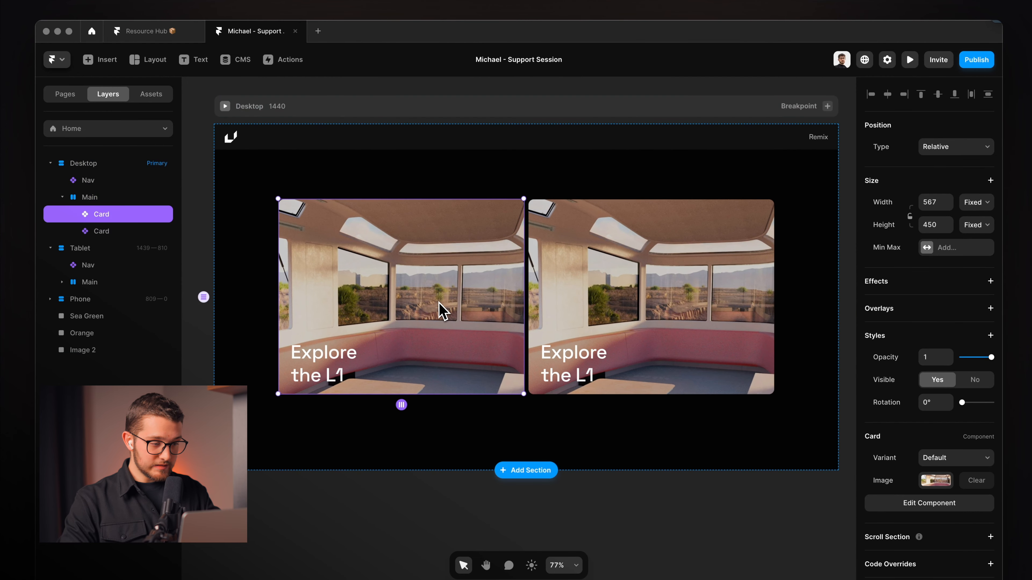
pyautogui.click(625, 316)
pyautogui.click(505, 353)
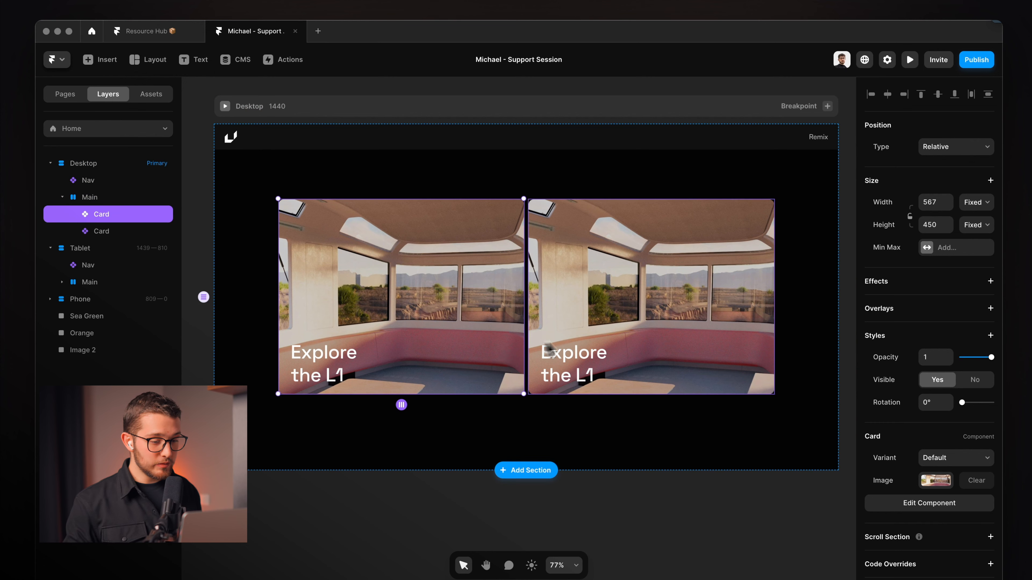
pyautogui.click(567, 349)
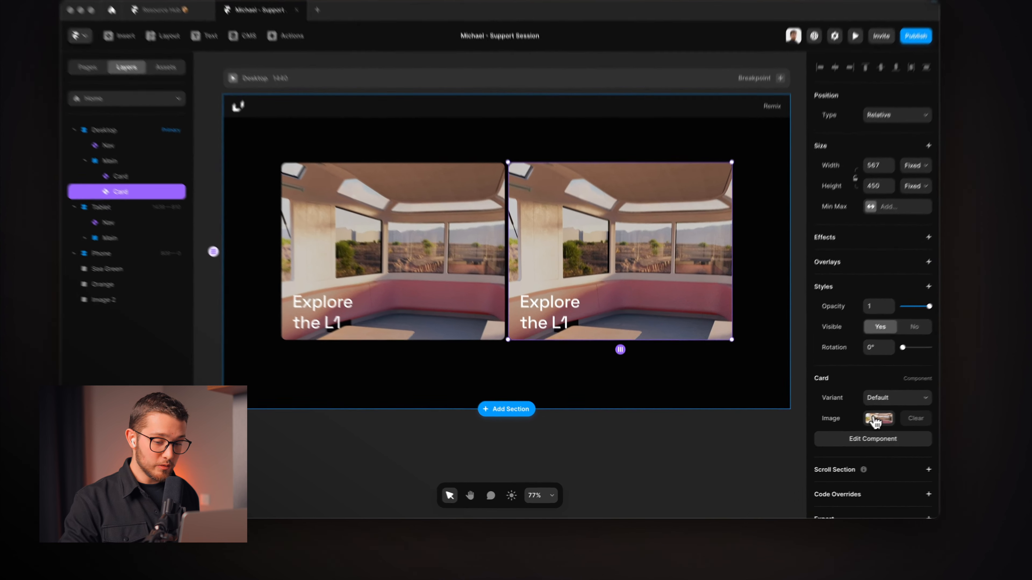
pyautogui.click(848, 430)
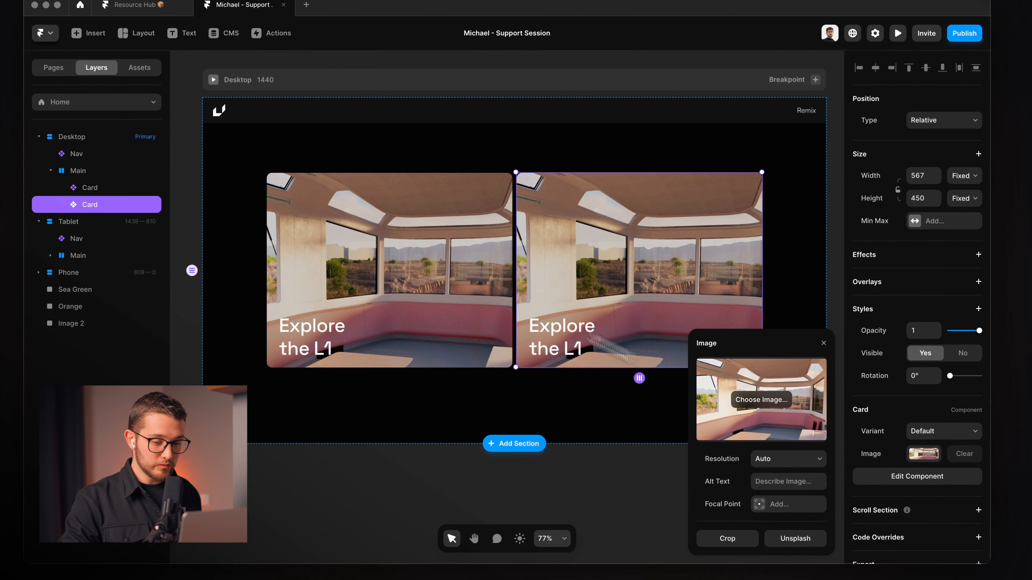
pyautogui.click(719, 388)
pyautogui.doubleClick(400, 213)
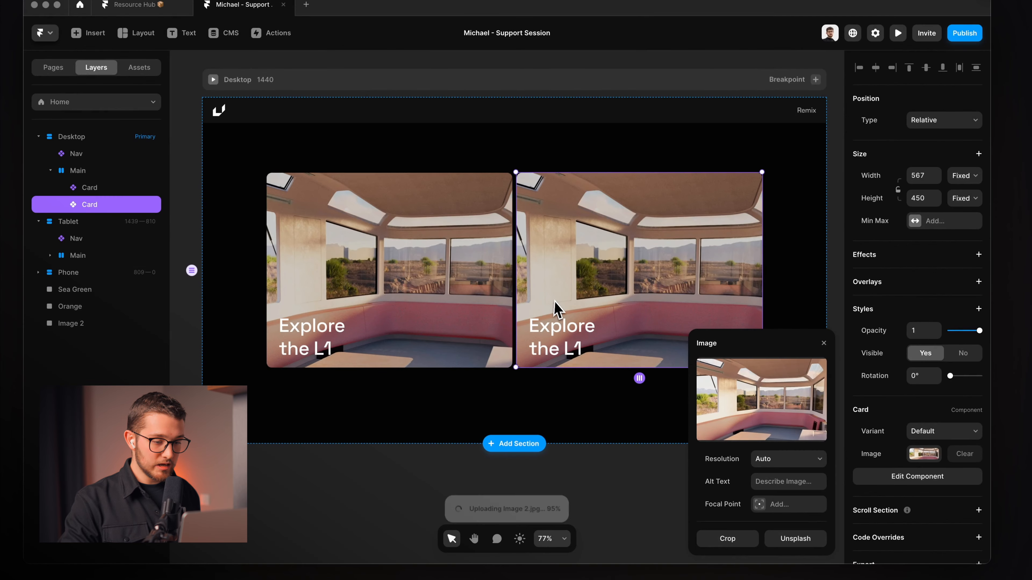
pyautogui.click(817, 334)
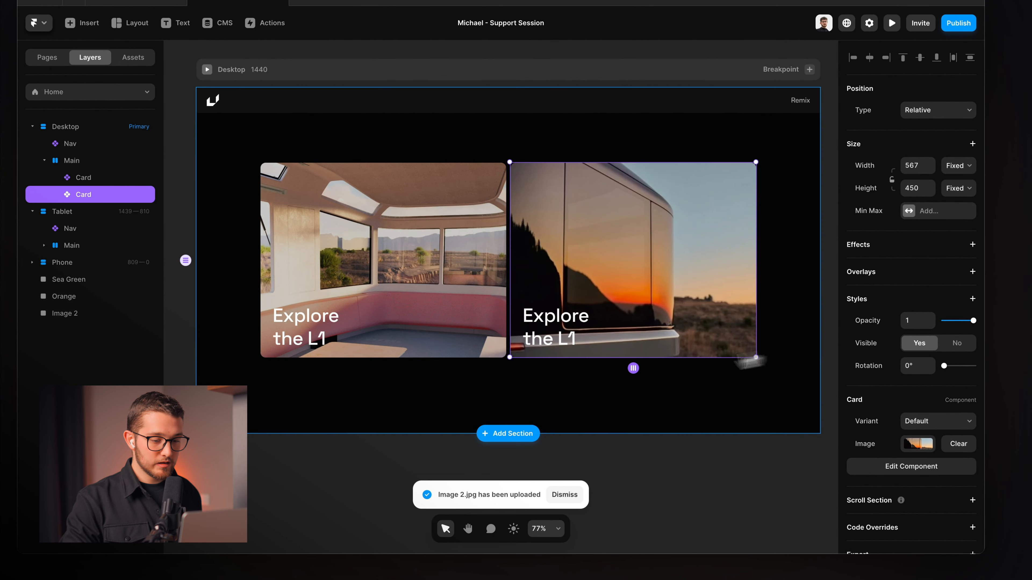
# Open the Card component for editing and create a plain text variable from the Default variant's Title content.
pyautogui.click(458, 295)
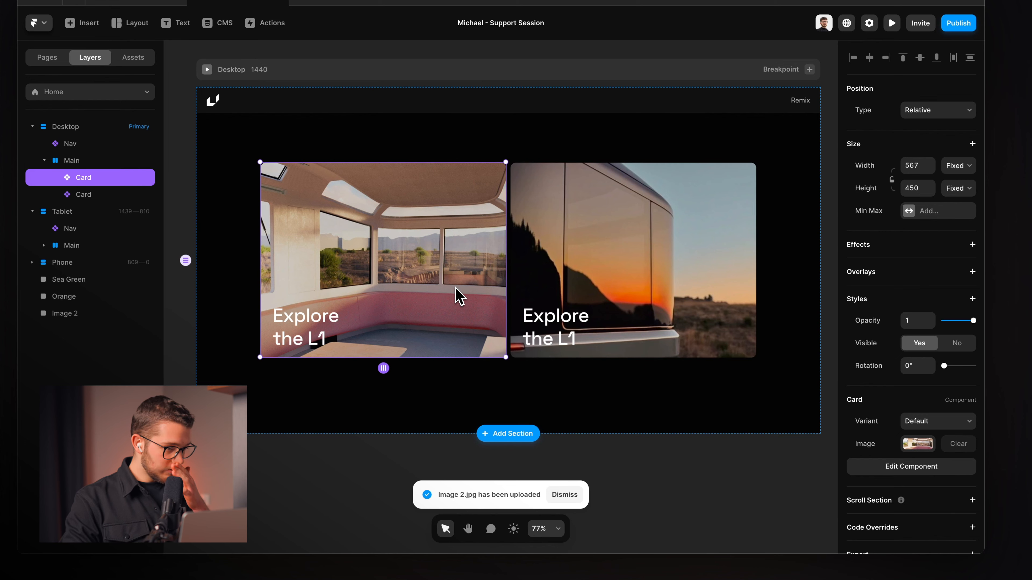
pyautogui.doubleClick(459, 295)
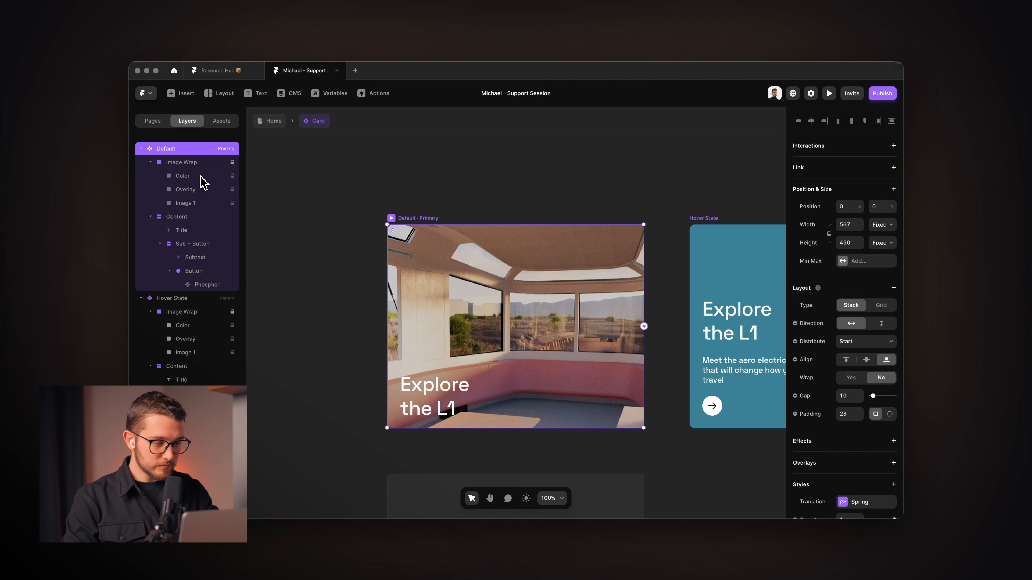
pyautogui.click(187, 230)
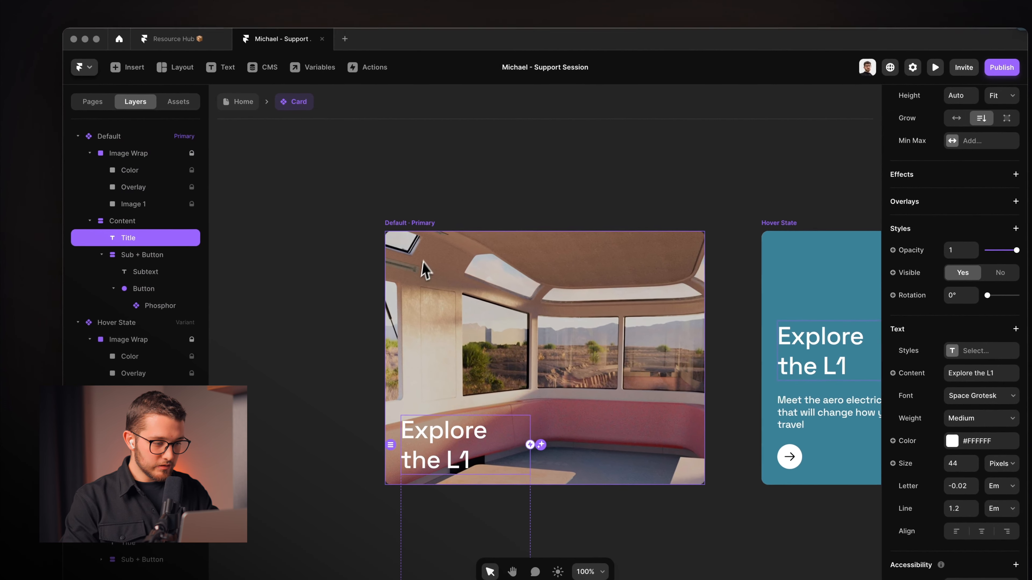
pyautogui.click(409, 228)
pyautogui.scroll(-2, 411, 234)
pyautogui.click(128, 238)
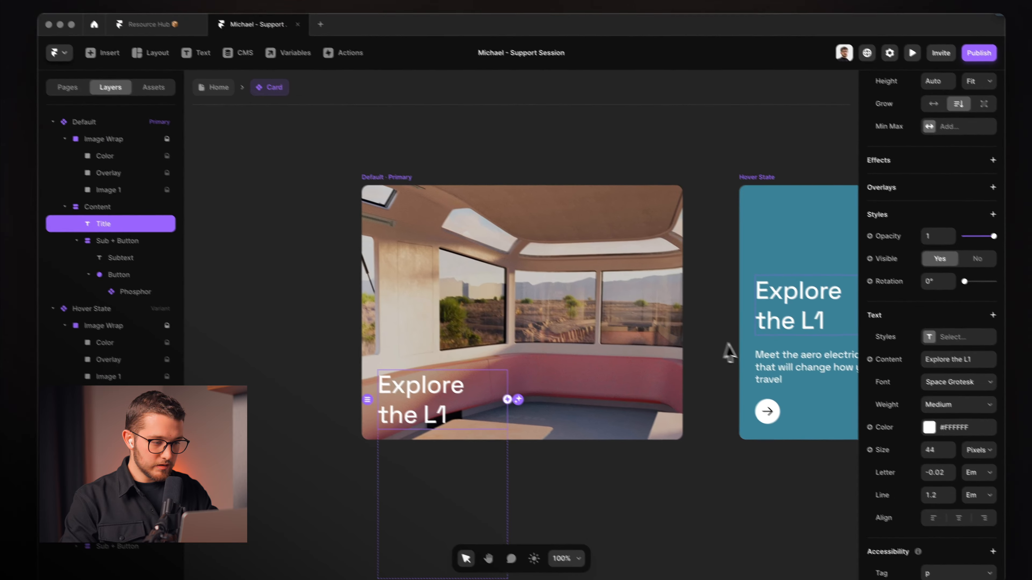
pyautogui.scroll(-4, 975, 426)
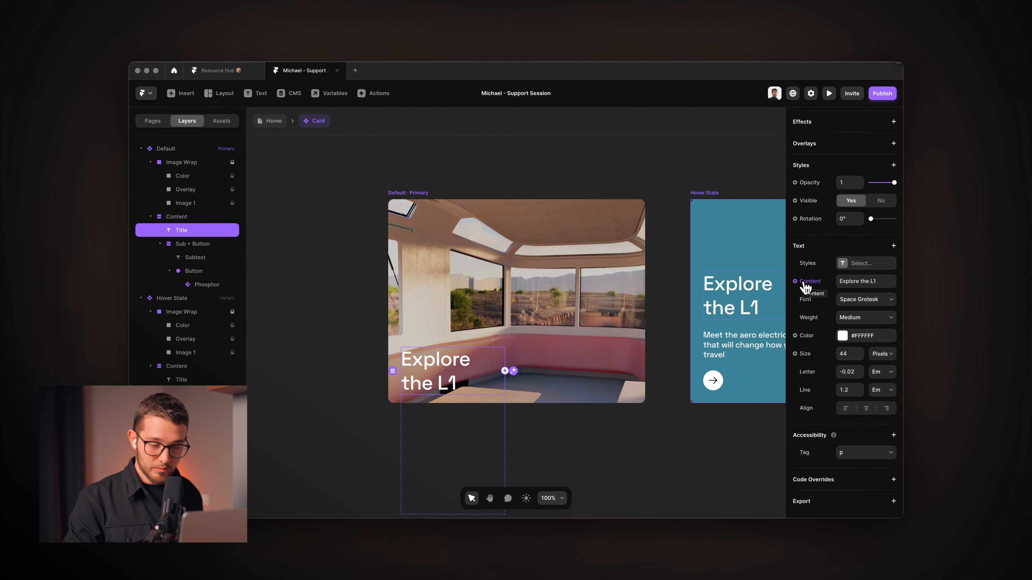
pyautogui.click(802, 282)
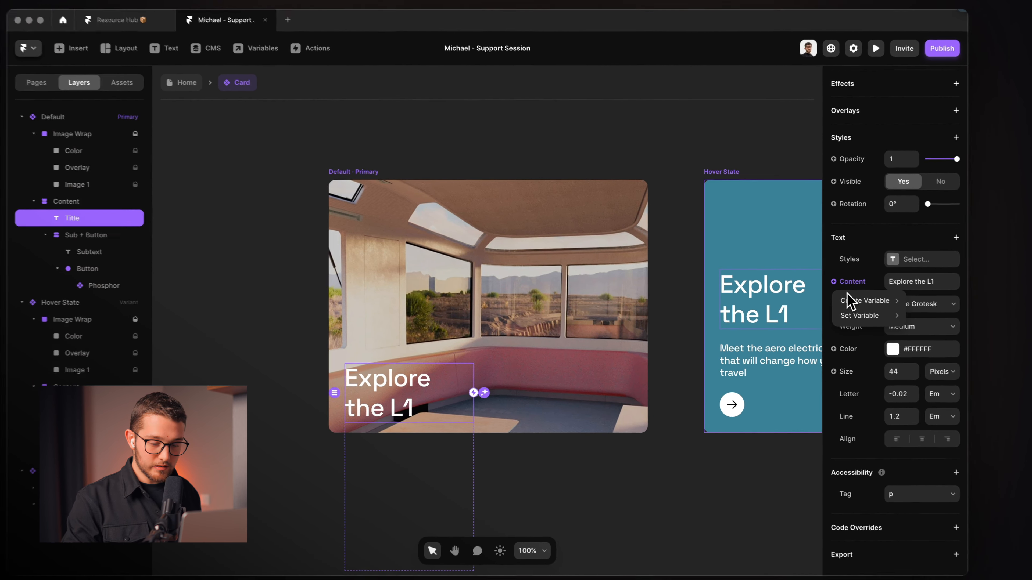
pyautogui.moveTo(852, 301)
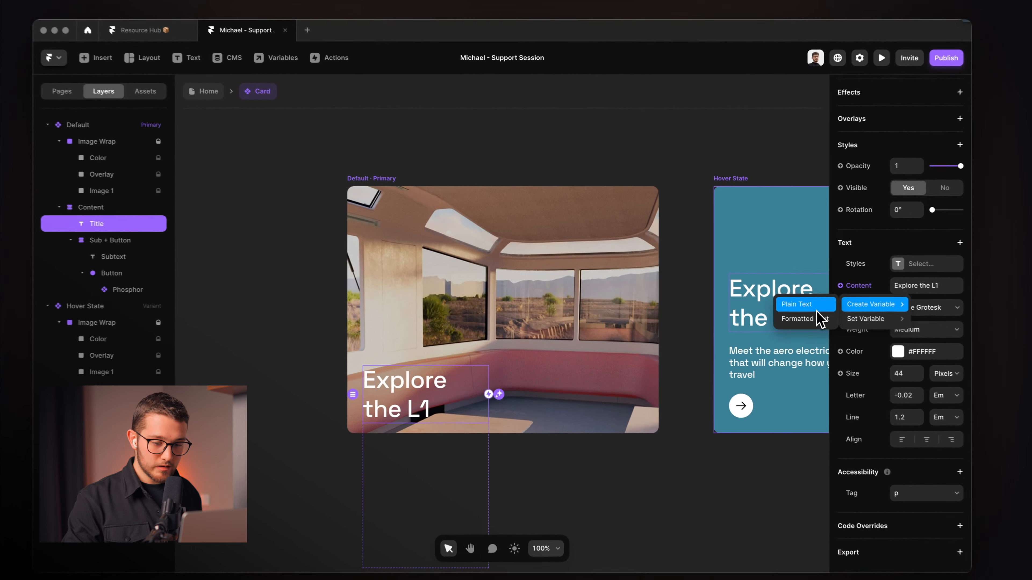
pyautogui.click(759, 296)
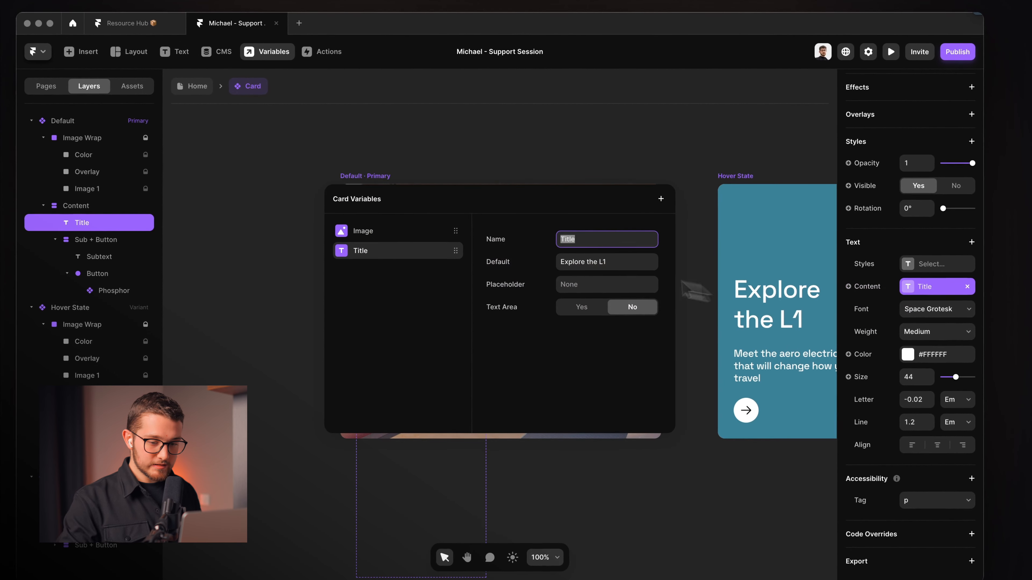
# Reorder the Card variables so that Title comes before Image, and close the variables list.
pyautogui.click(397, 263)
pyautogui.moveTo(427, 275); pyautogui.dragTo(421, 252)
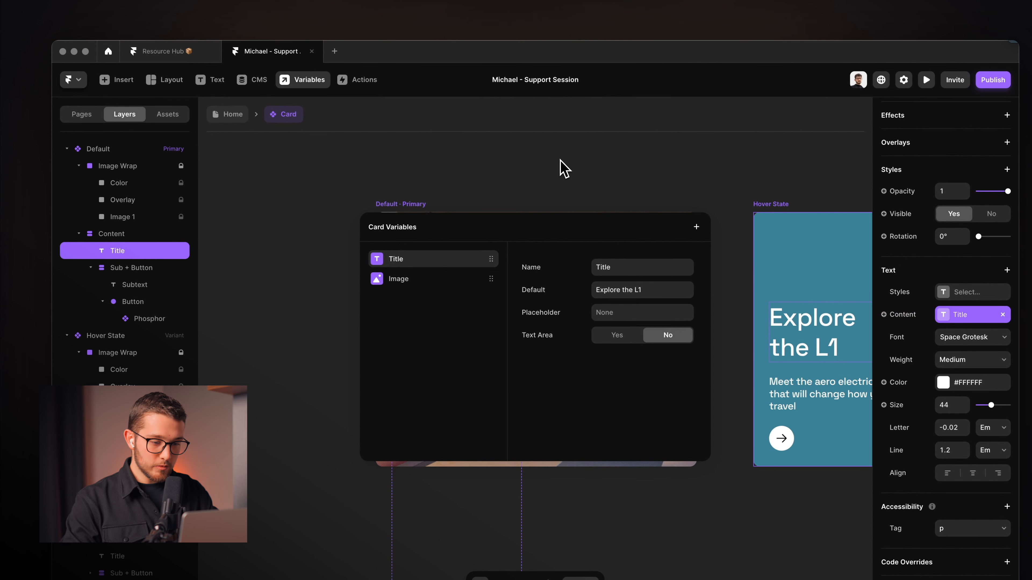
pyautogui.click(562, 167)
# Create a text variable named Sub from the content of the Default variant's Subtext layer.
pyautogui.click(146, 284)
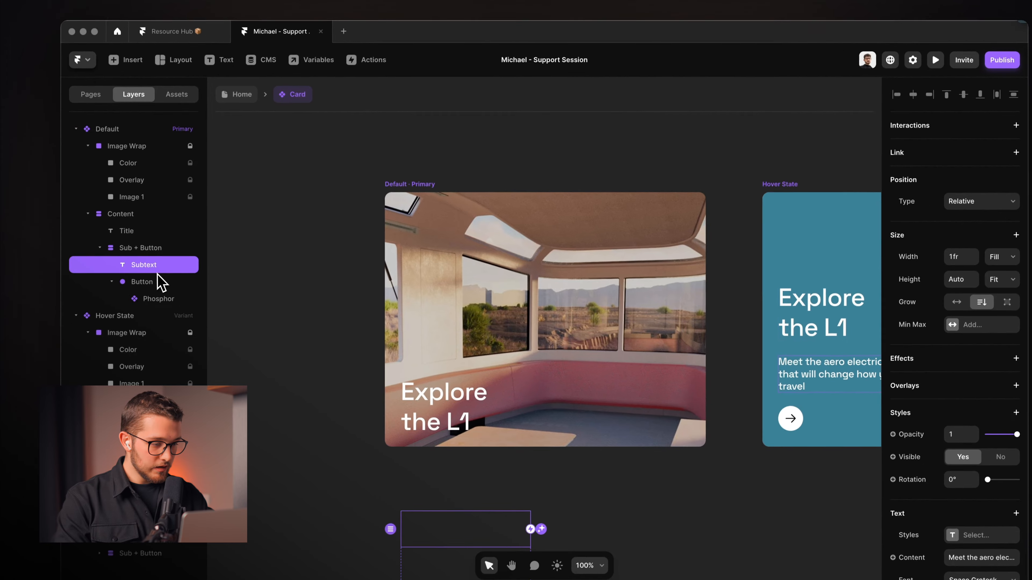
pyautogui.scroll(-4, 912, 378)
pyautogui.click(858, 392)
pyautogui.moveTo(884, 411)
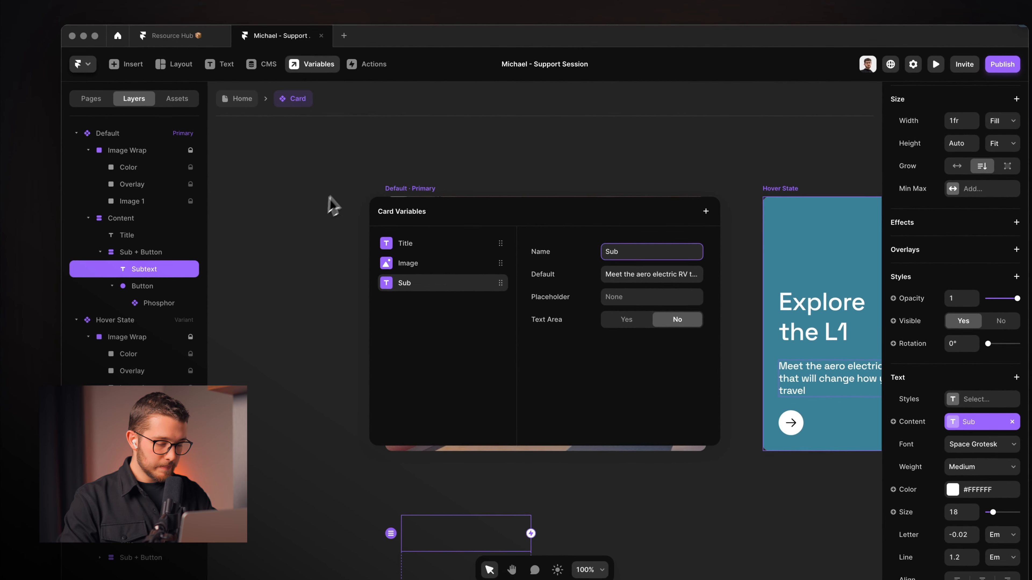
pyautogui.click(190, 153)
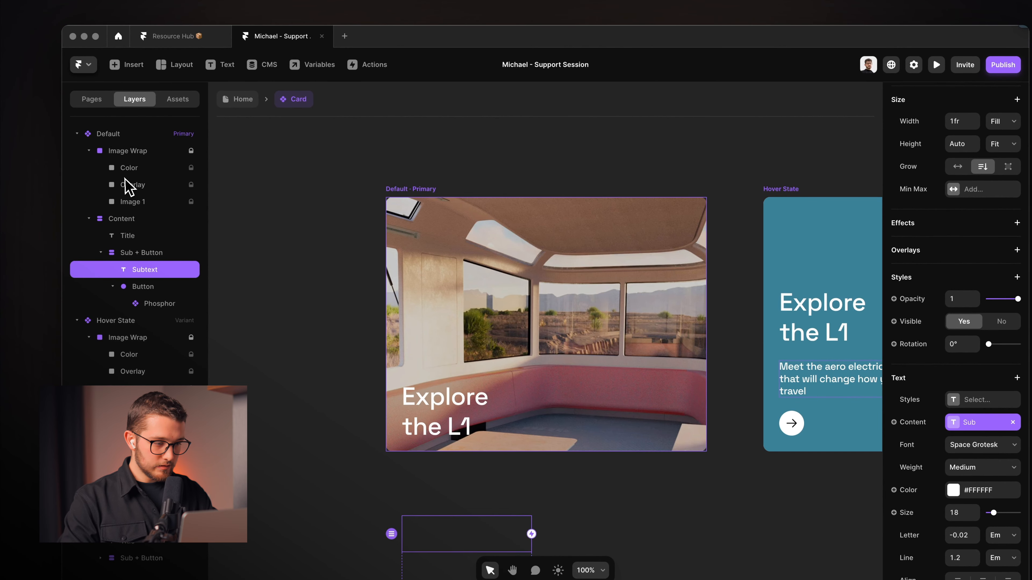
# Create a variable named Color from the fill of the Default variant's Color layer, keeping Sea Green as its default.
pyautogui.click(134, 168)
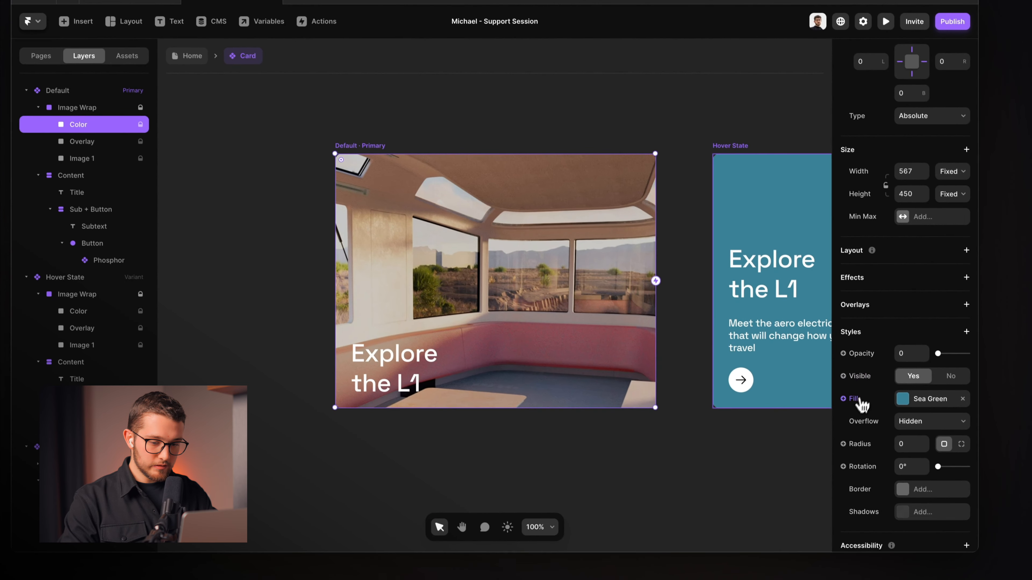
pyautogui.click(862, 403)
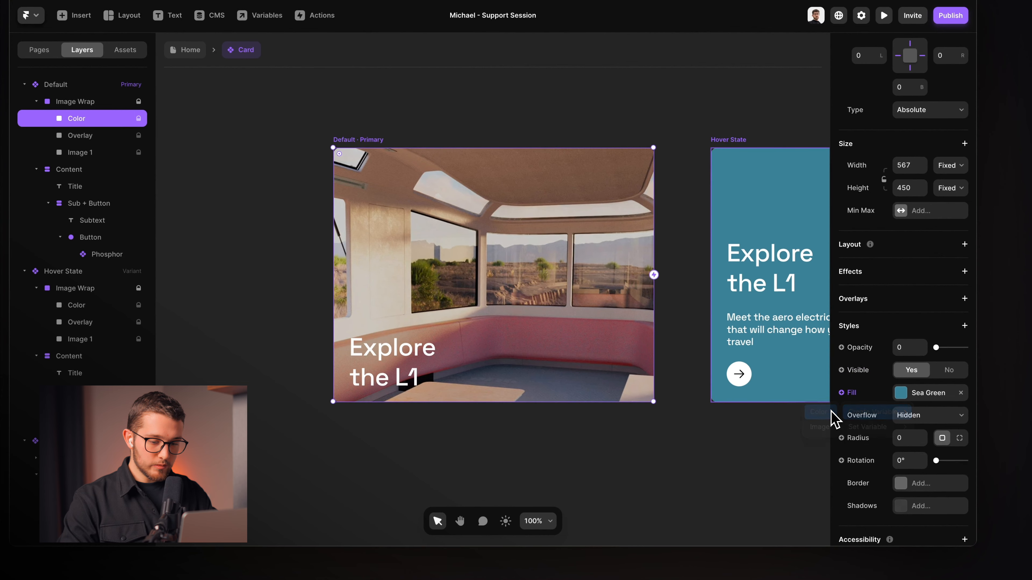
pyautogui.click(831, 414)
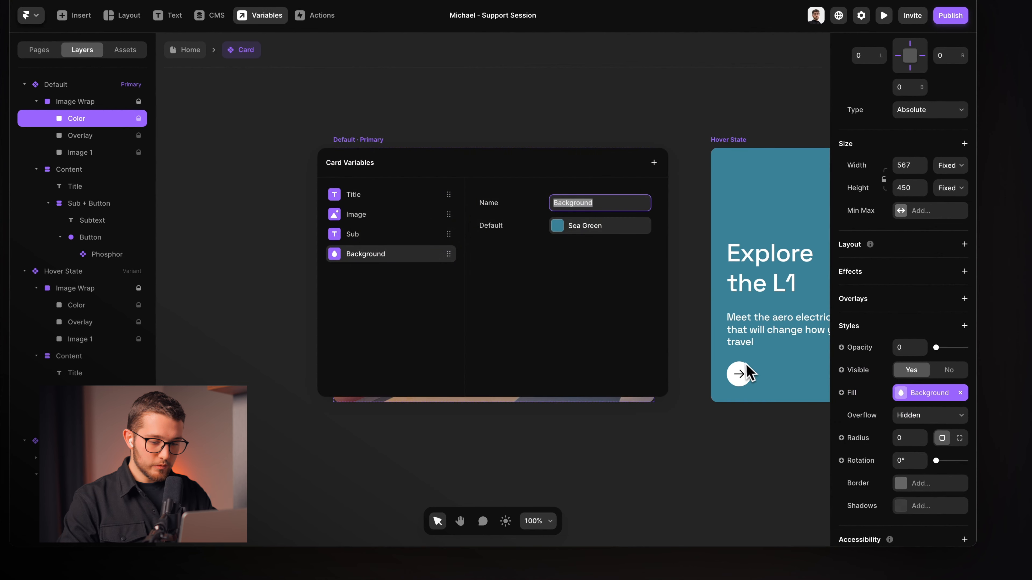
pyautogui.write('Color')
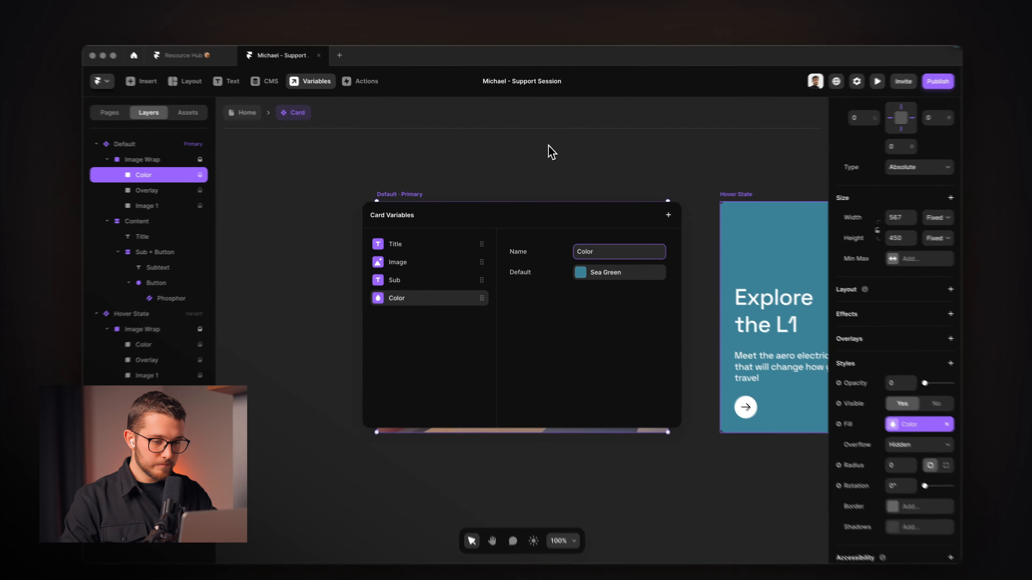
pyautogui.click(539, 151)
# Check that the fill of the Hover State variant's Color layer is linked to the Color variable.
pyautogui.hscroll(5, 532, 193)
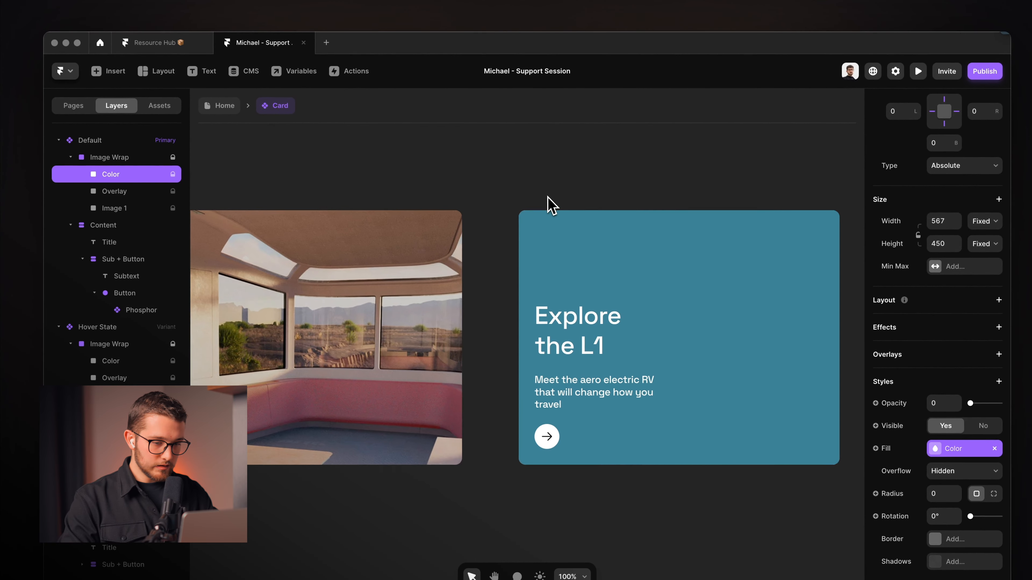
pyautogui.click(595, 252)
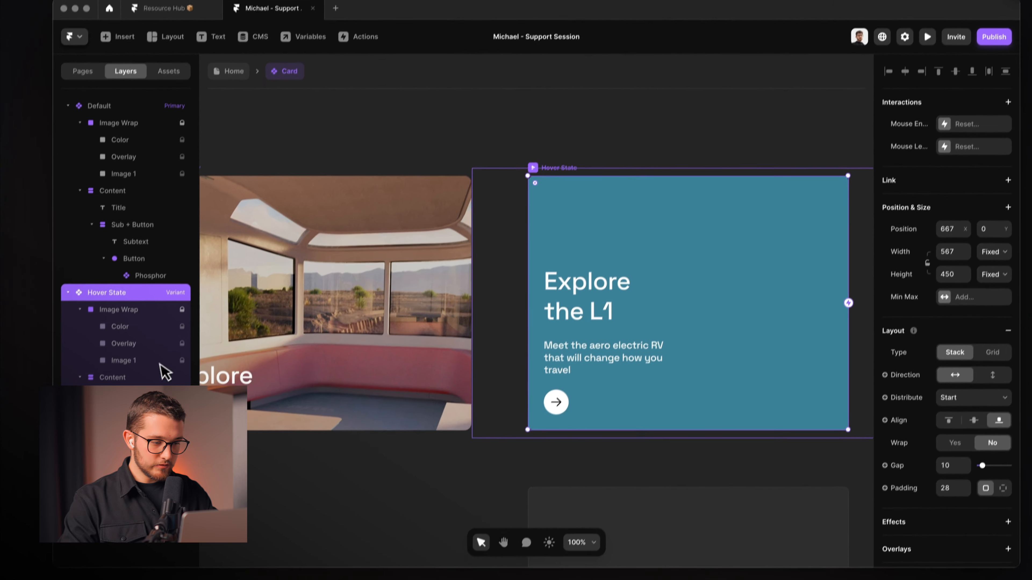
pyautogui.click(138, 361)
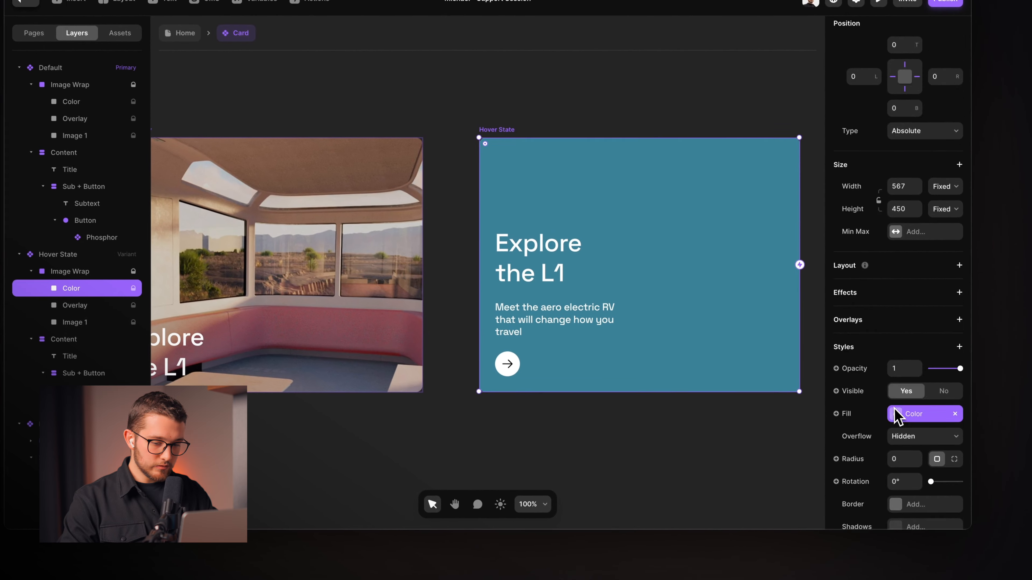
pyautogui.scroll(-3, 893, 410)
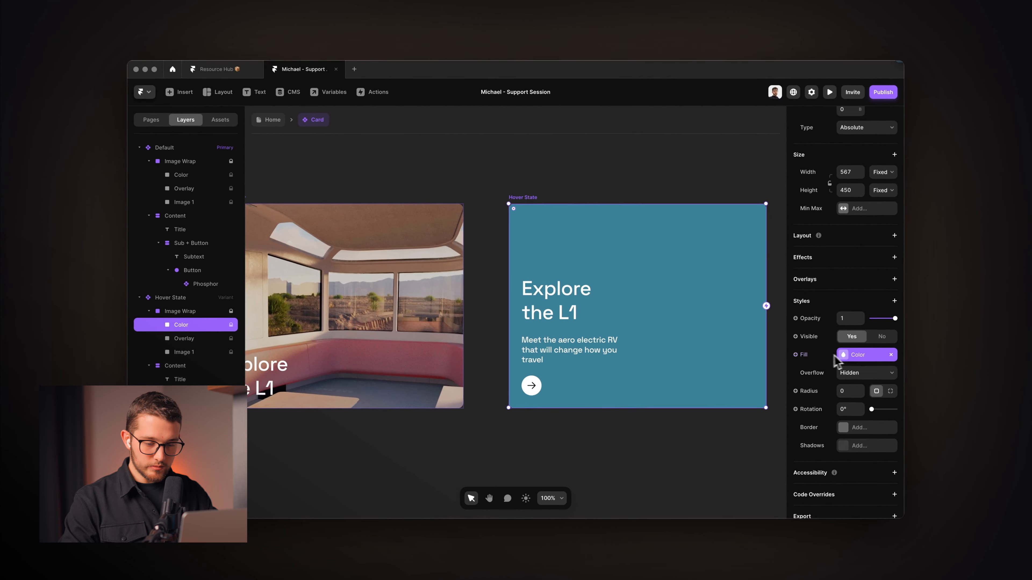
pyautogui.click(513, 167)
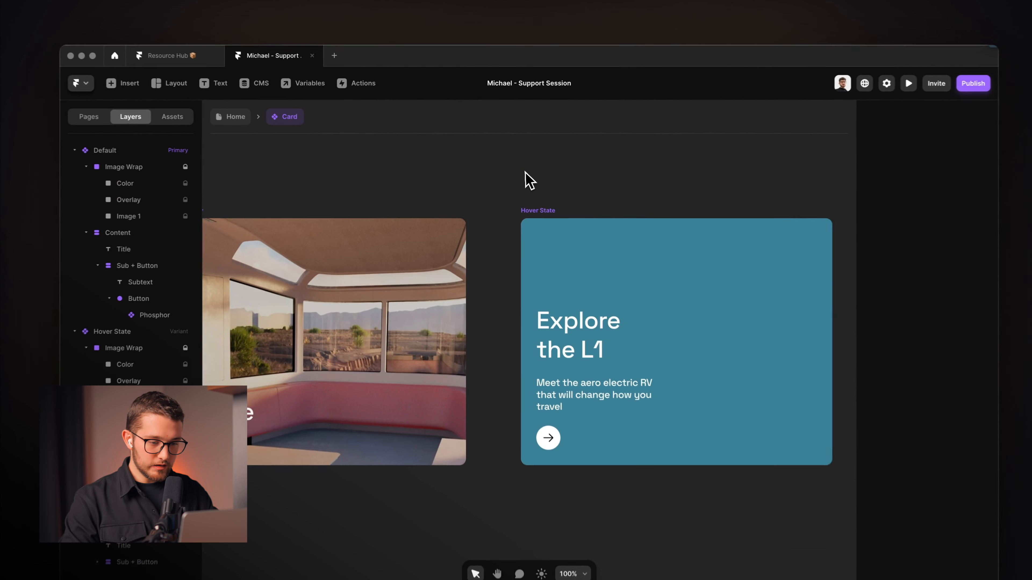
pyautogui.hscroll(-2, 511, 173)
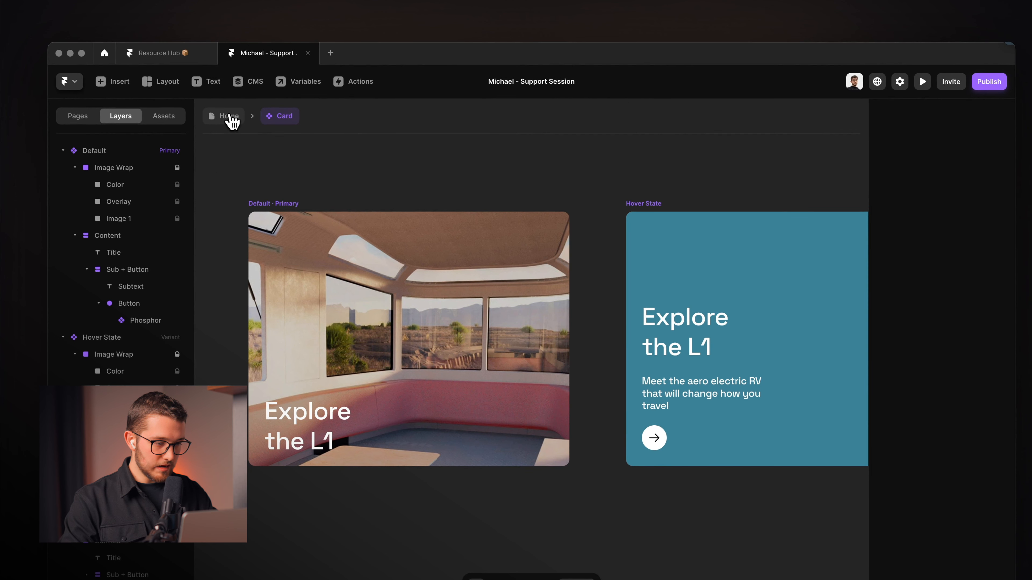
# Return to the Home page and set the second Desktop card's title to "Reserve your L1", consulting the example site in the browser for the wording.
pyautogui.click(229, 116)
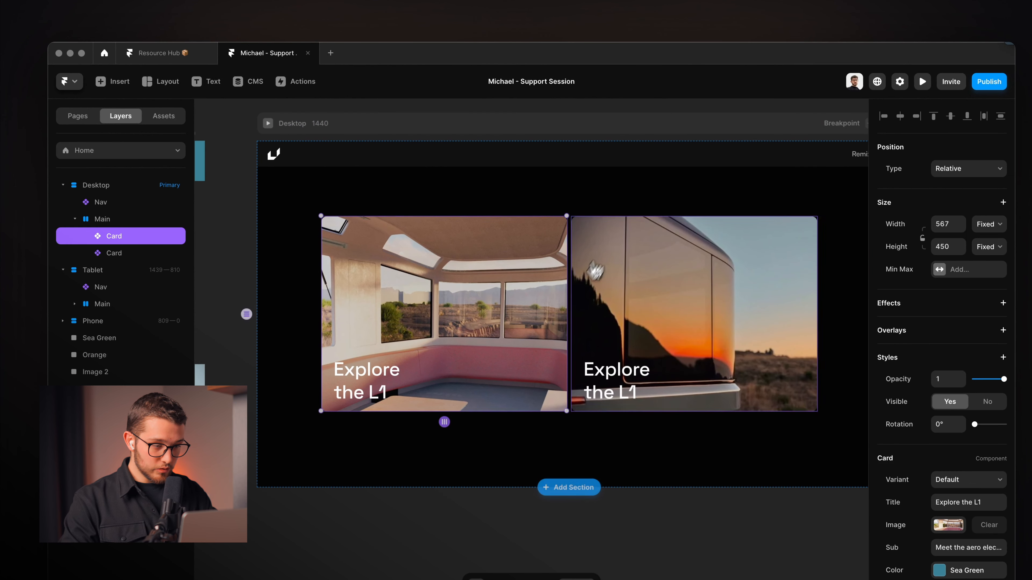
pyautogui.click(650, 322)
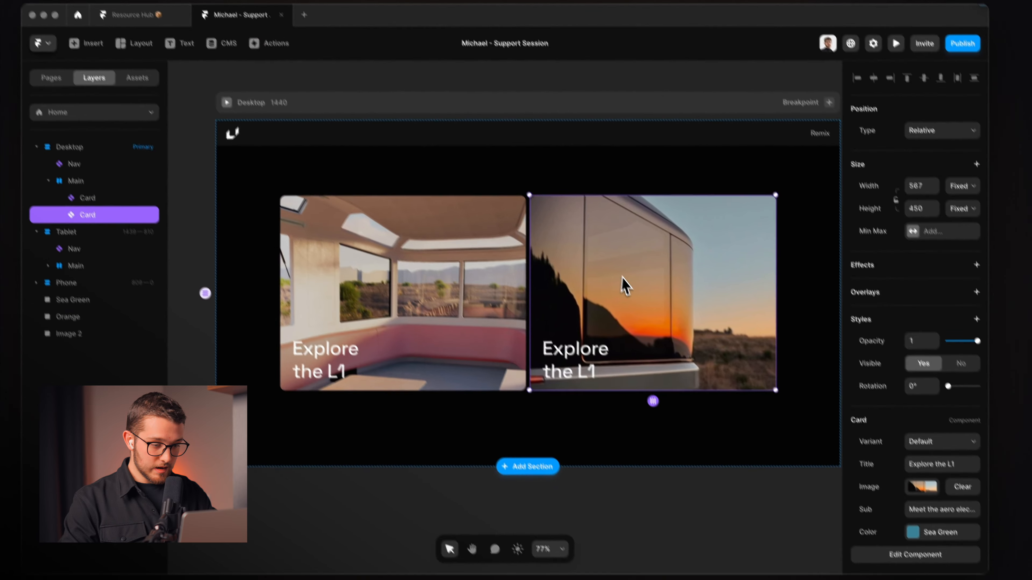
pyautogui.scroll(-3, 942, 450)
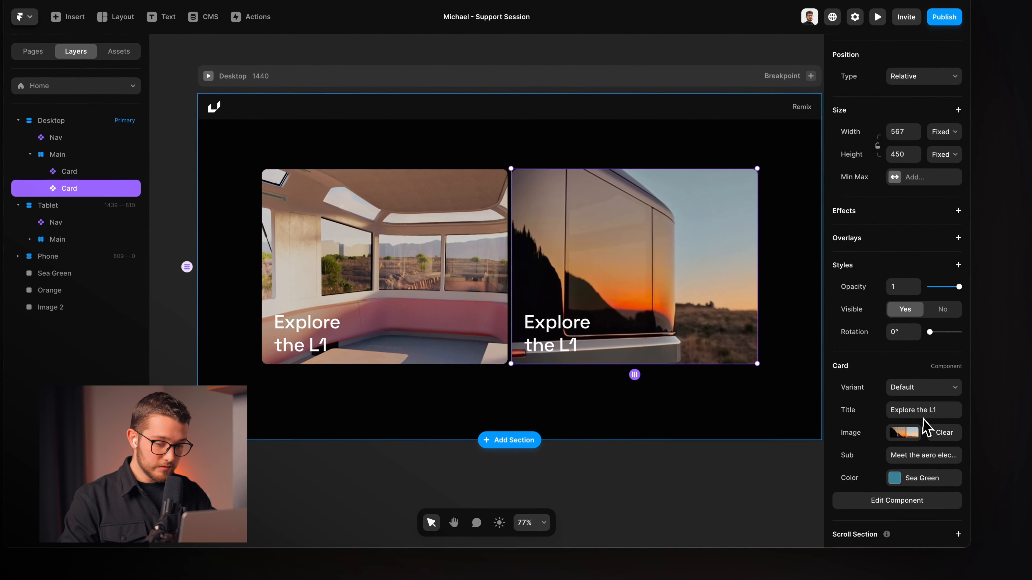
pyautogui.click(906, 350)
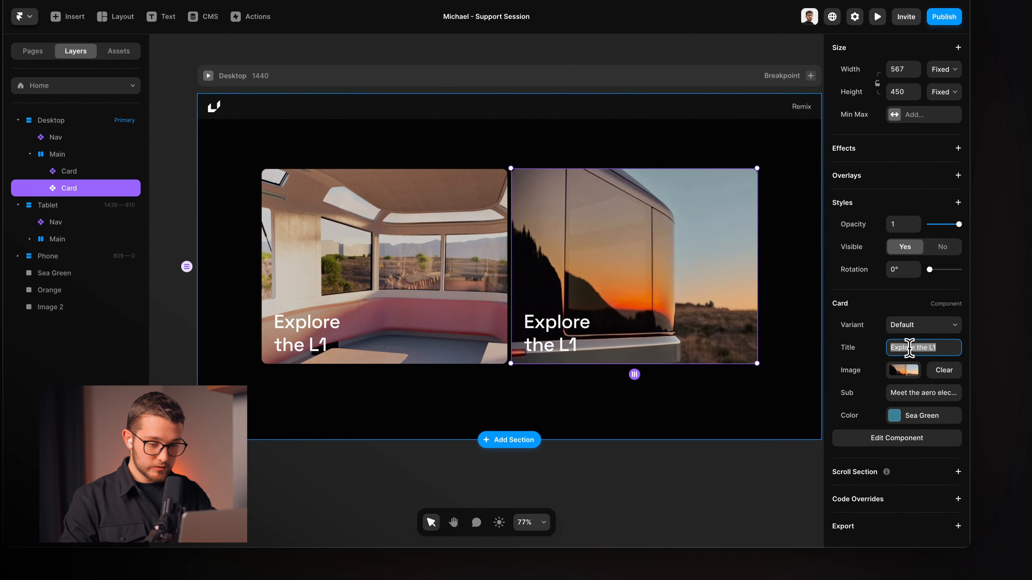
pyautogui.press('super+Tab')
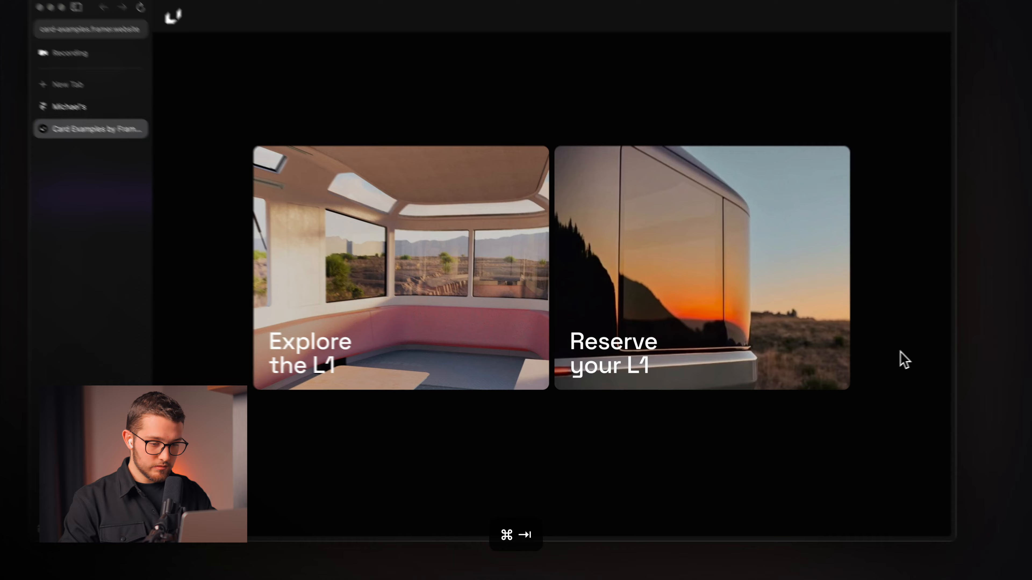
pyautogui.press('super+Tab')
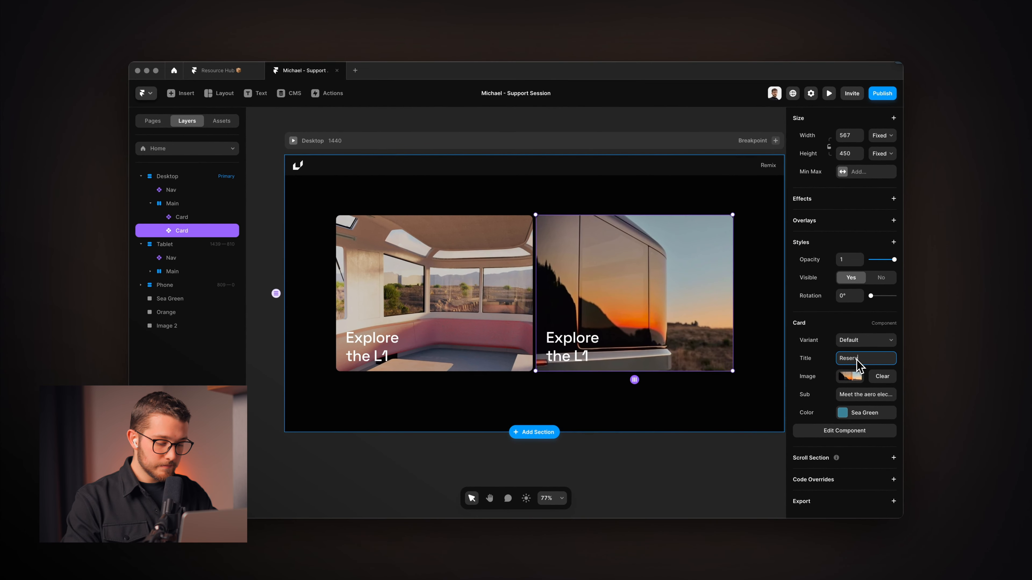
pyautogui.write('Reserve your L1')
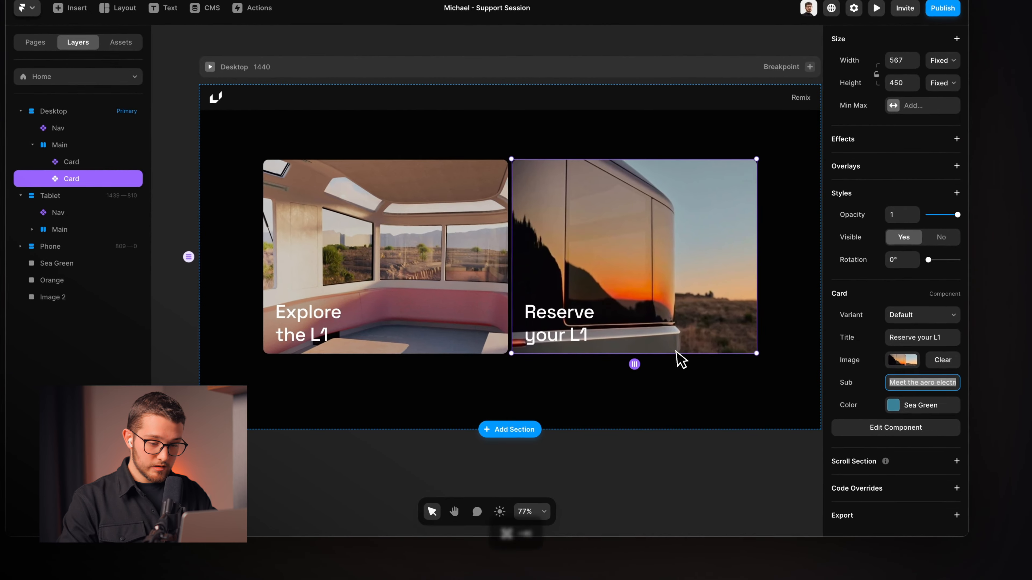
# Set the second card's Sub text to "Begin your all-electric road trip today", consulting the example site in the browser for the wording.
pyautogui.press('super+Tab')
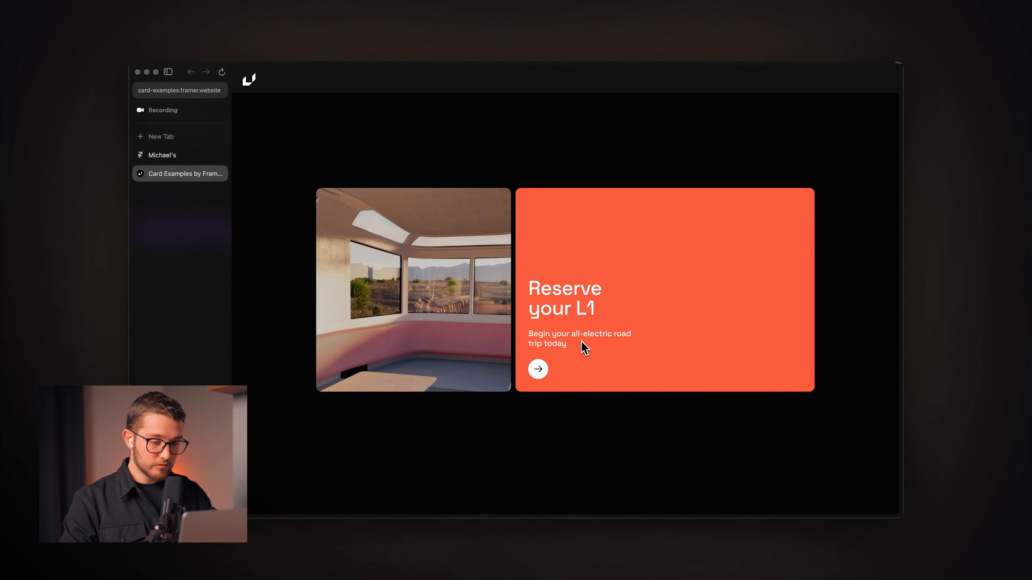
pyautogui.press('super+Tab')
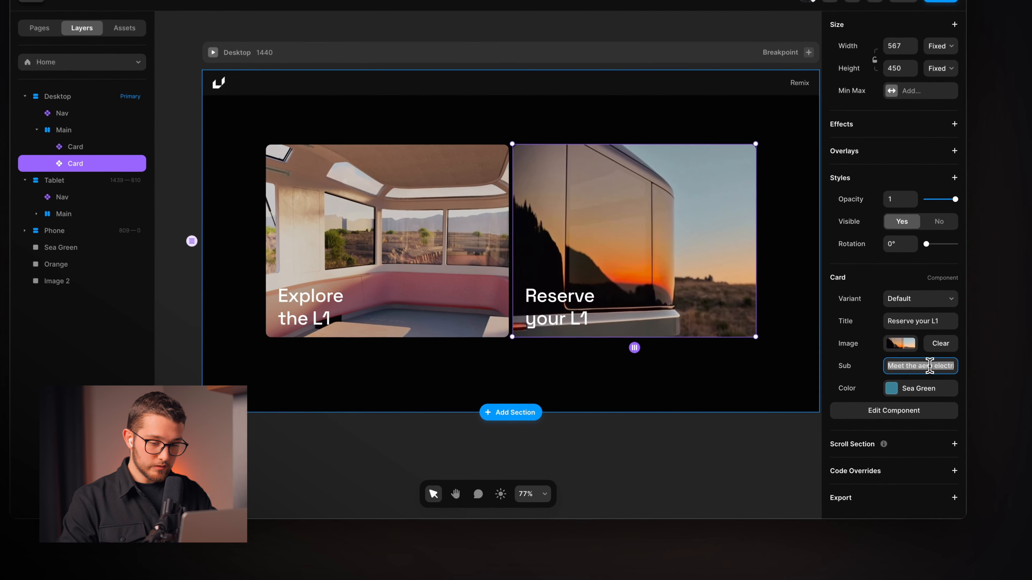
pyautogui.write('Beg')
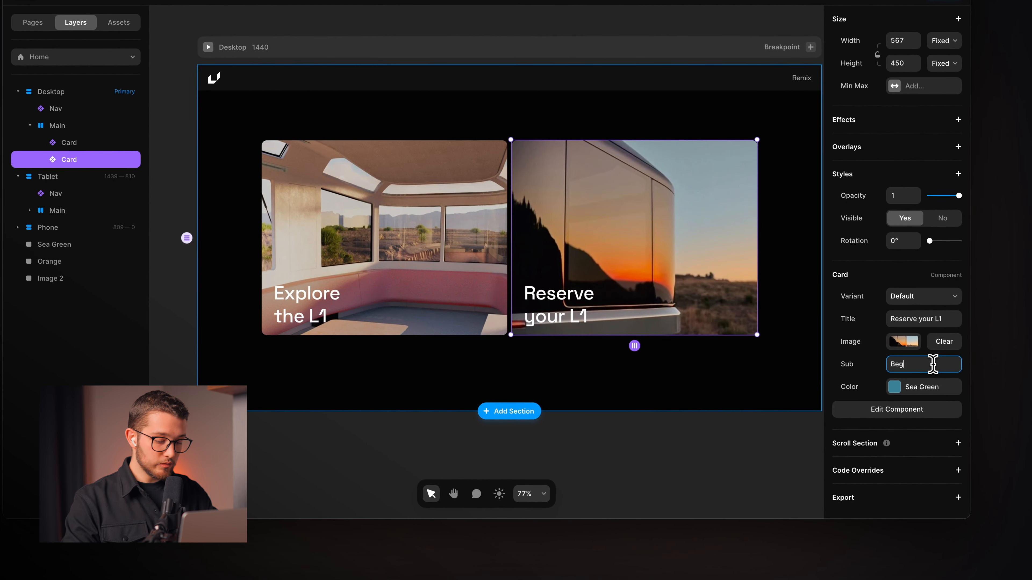
pyautogui.write('in your all-electric')
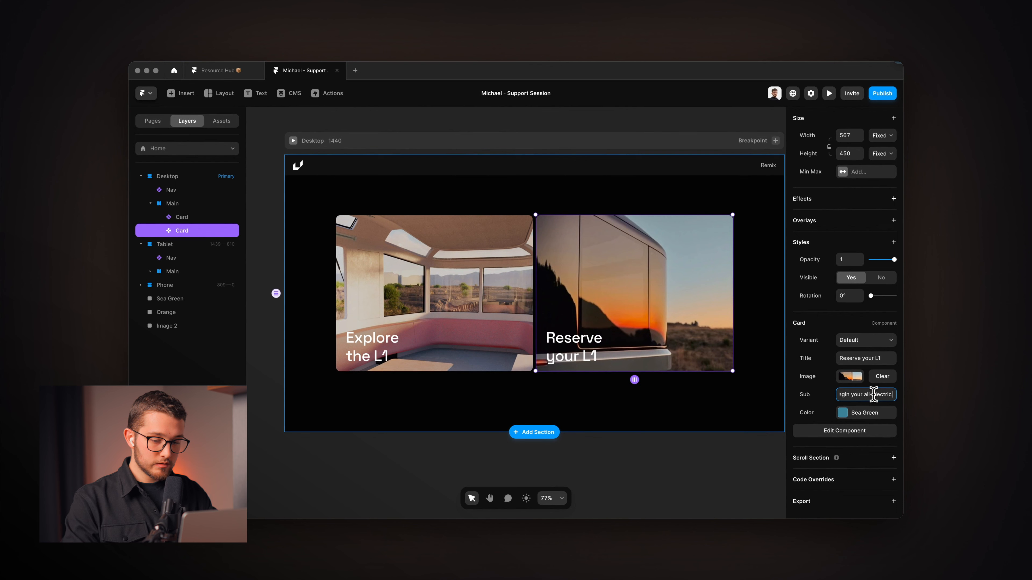
pyautogui.write('y')
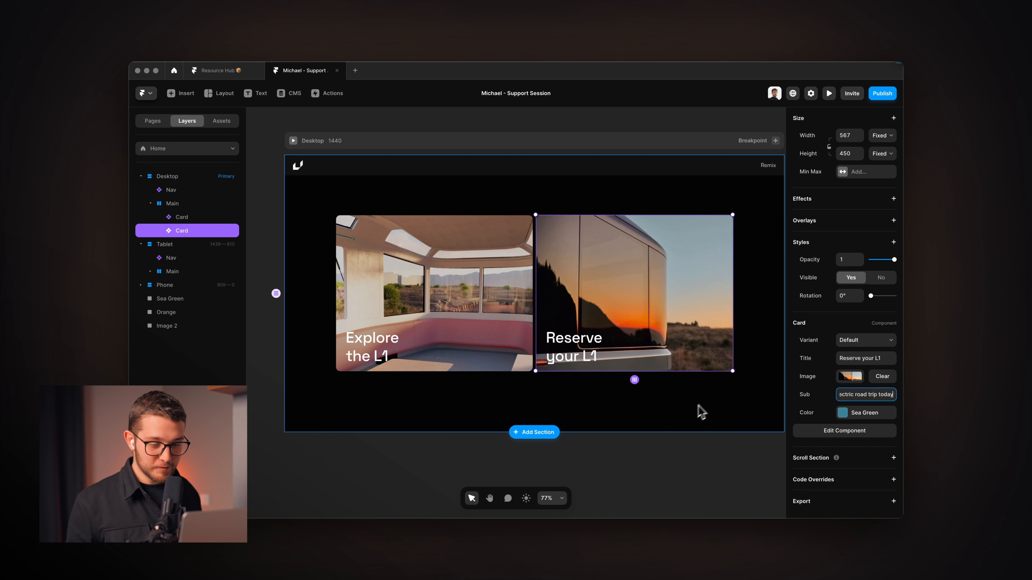
# Switch the second Desktop card to the Hover State variant and set its Color to the Orange style.
pyautogui.click(847, 419)
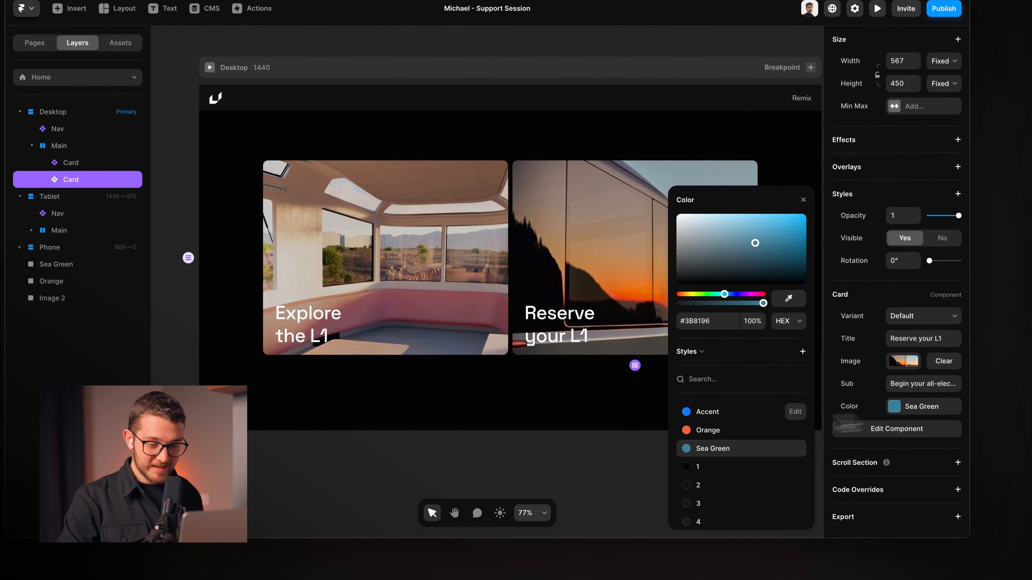
pyautogui.click(908, 317)
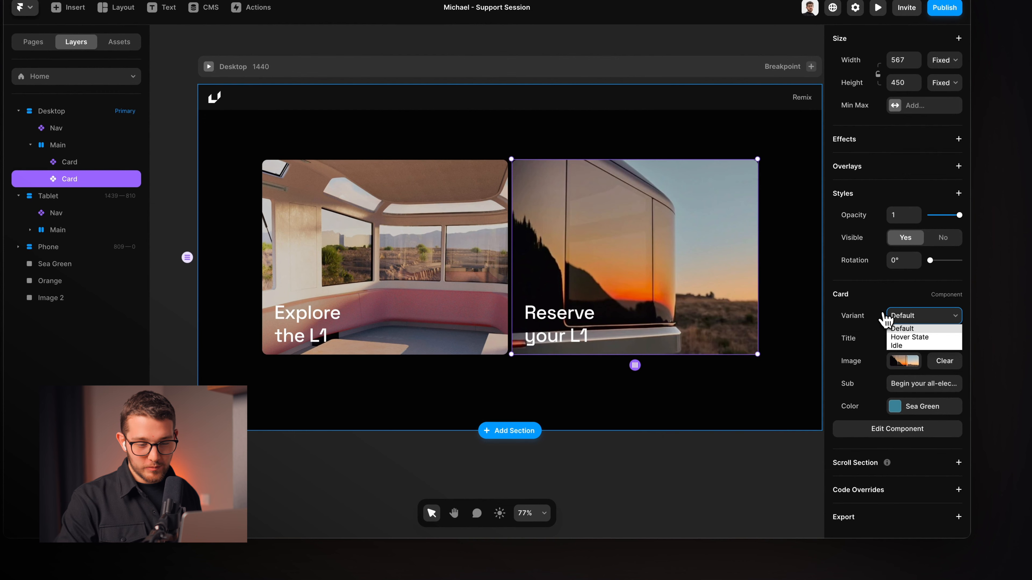
pyautogui.click(906, 336)
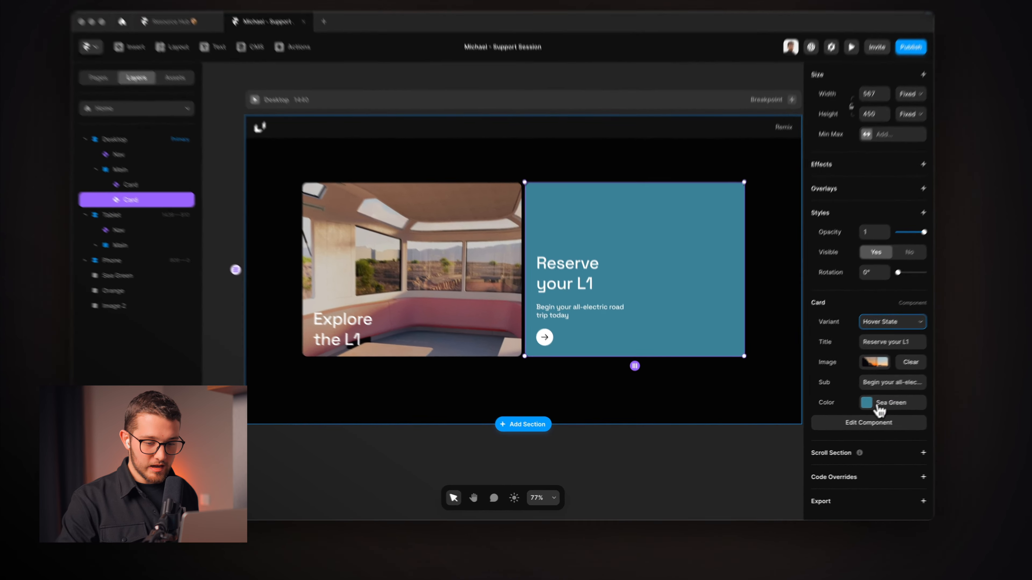
pyautogui.click(861, 412)
pyautogui.click(693, 431)
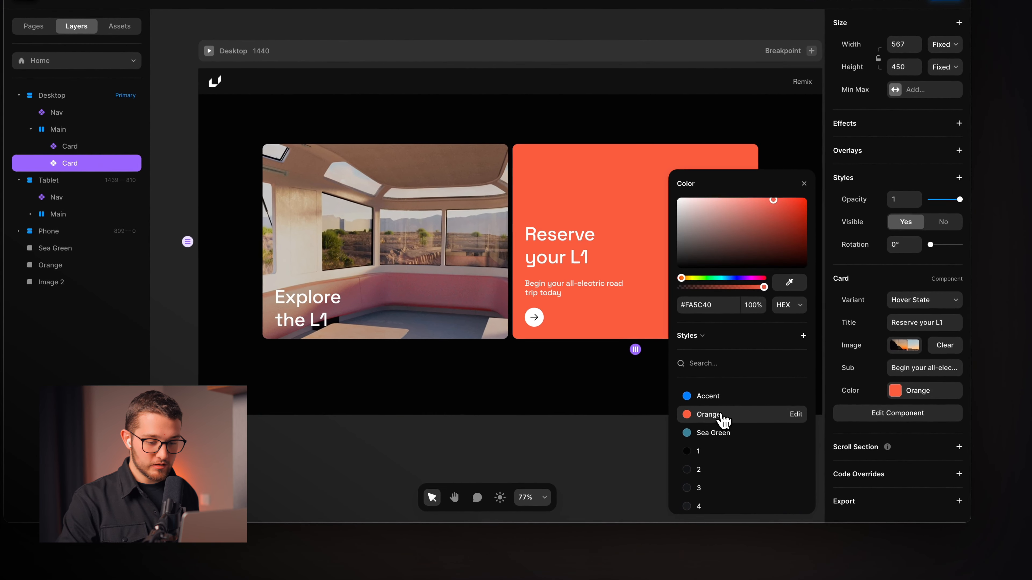
# Set the second Desktop card's variant back to Default.
pyautogui.click(569, 452)
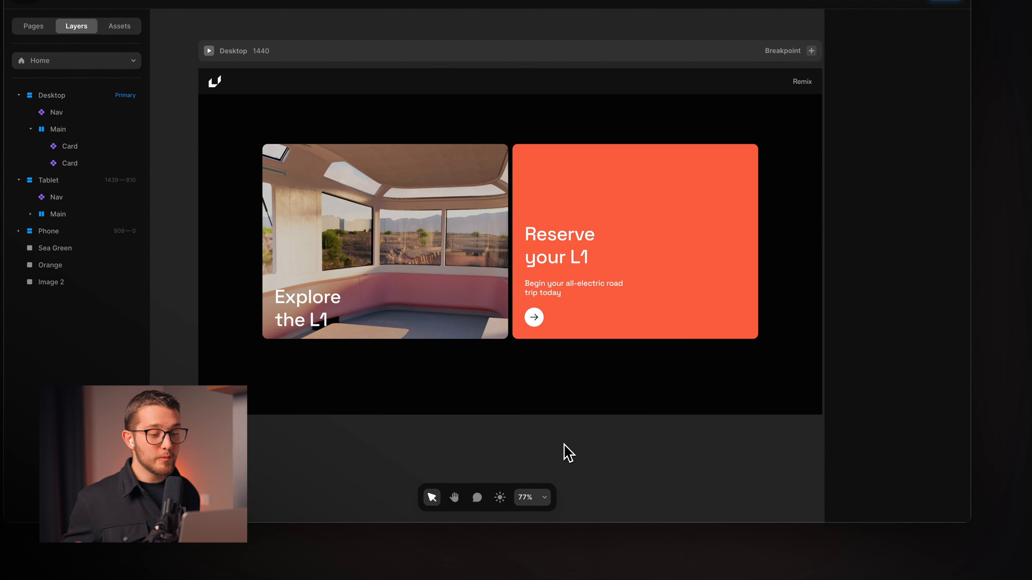
pyautogui.click(626, 317)
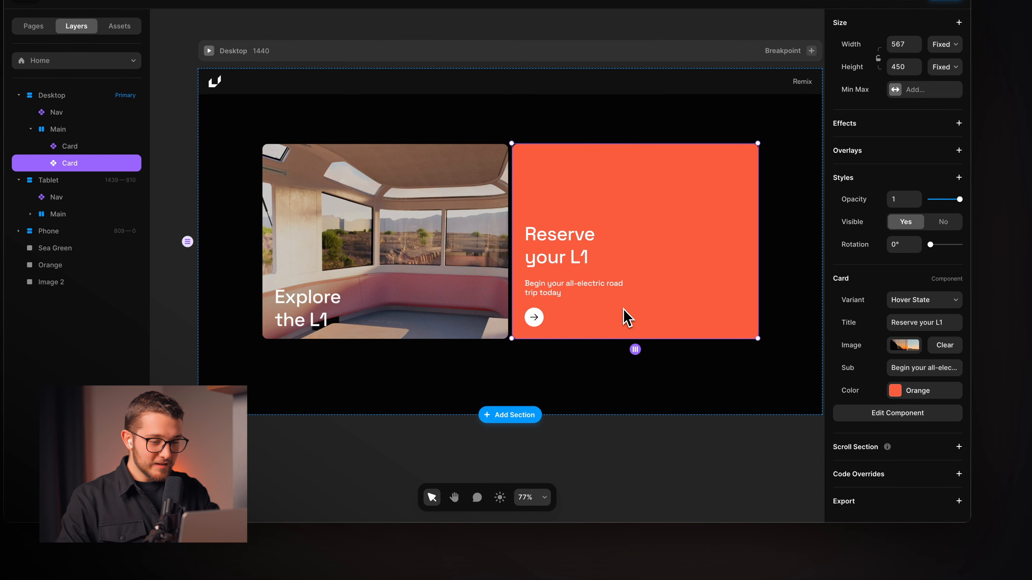
pyautogui.click(899, 305)
pyautogui.click(900, 312)
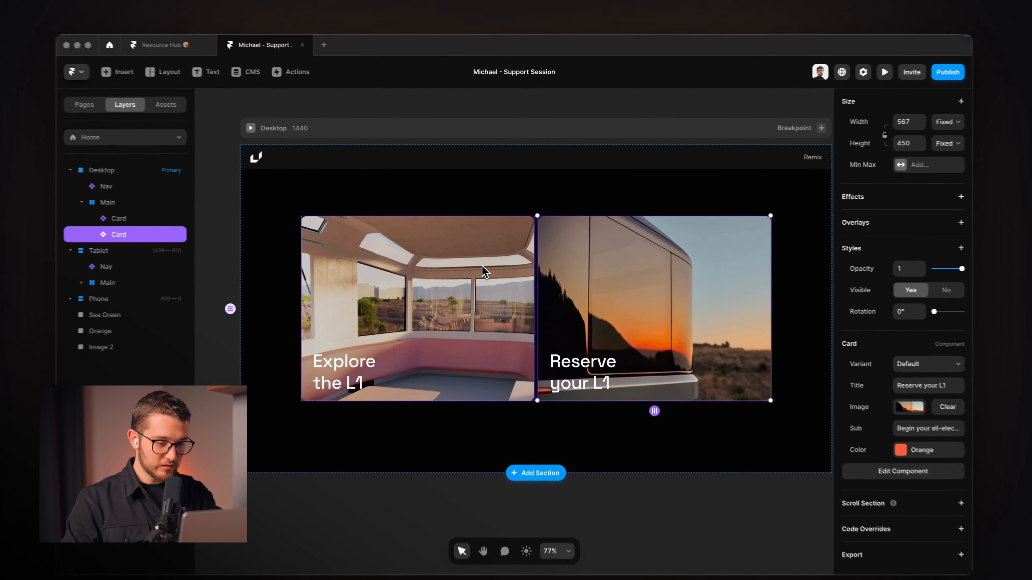
# Open the Card component, set the Default variant's corner radius to 100, and return to the Home page to compare both cards.
pyautogui.click(511, 253)
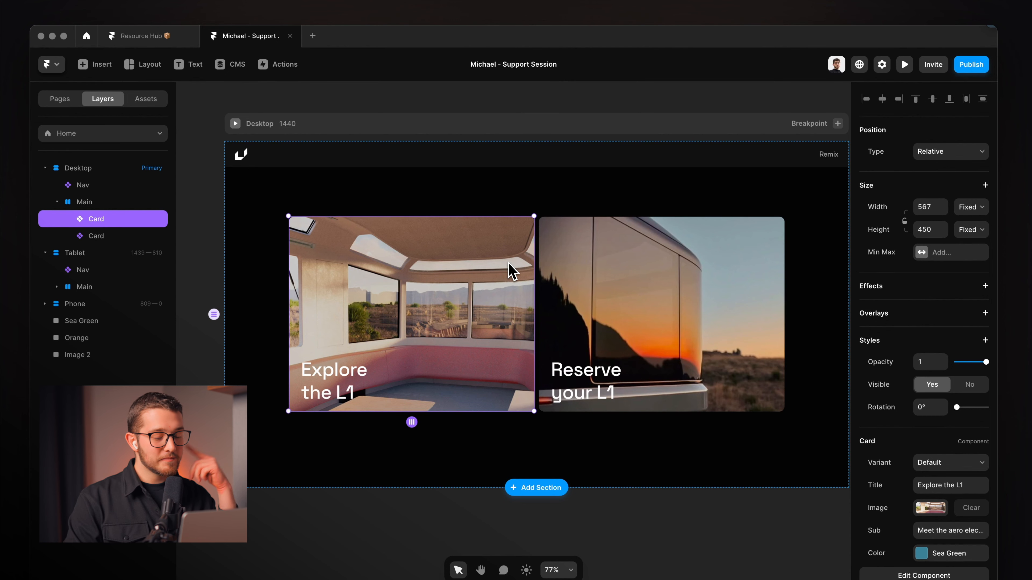
pyautogui.doubleClick(509, 272)
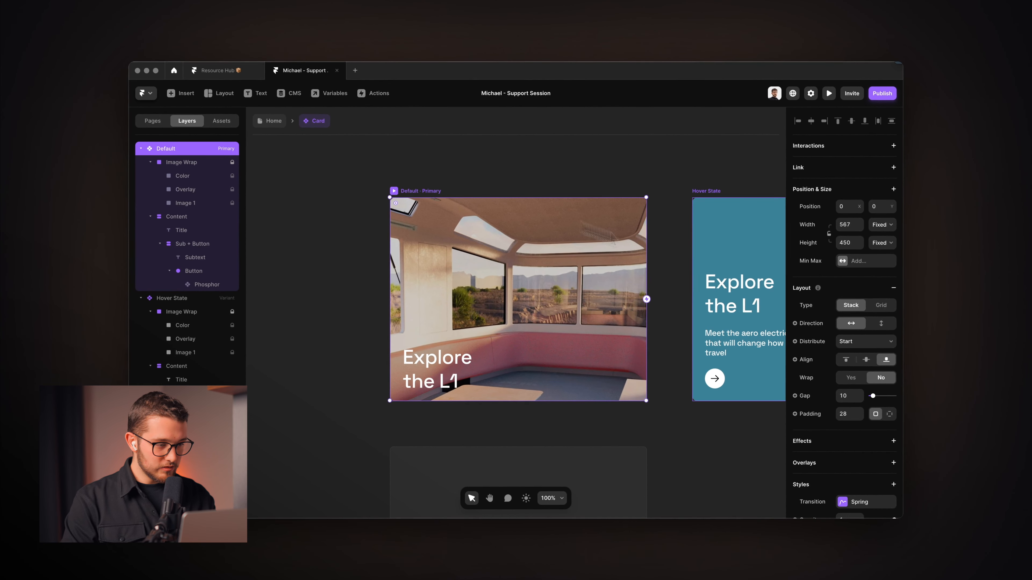
pyautogui.scroll(-5, 818, 367)
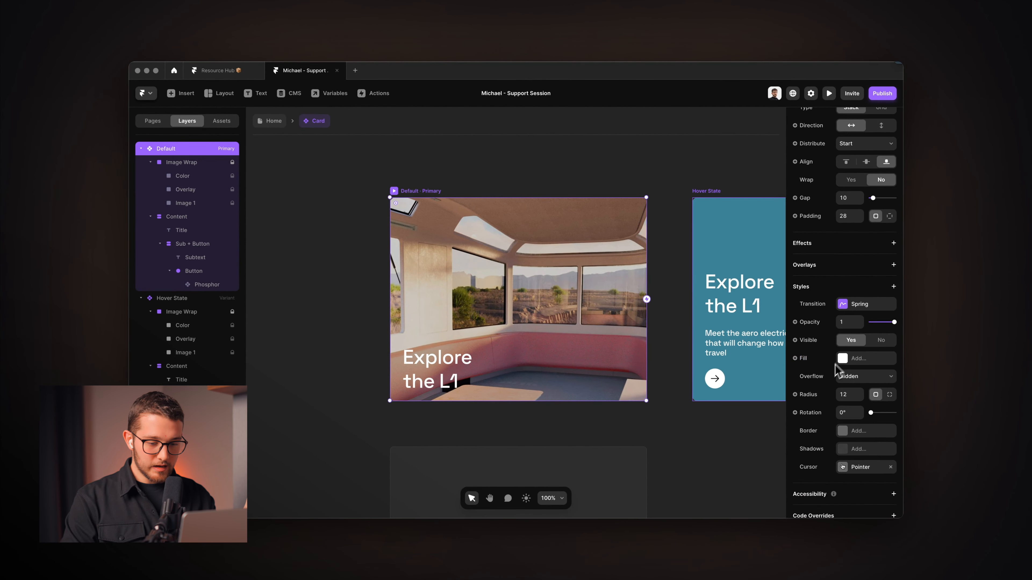
pyautogui.click(847, 399)
pyautogui.write('100')
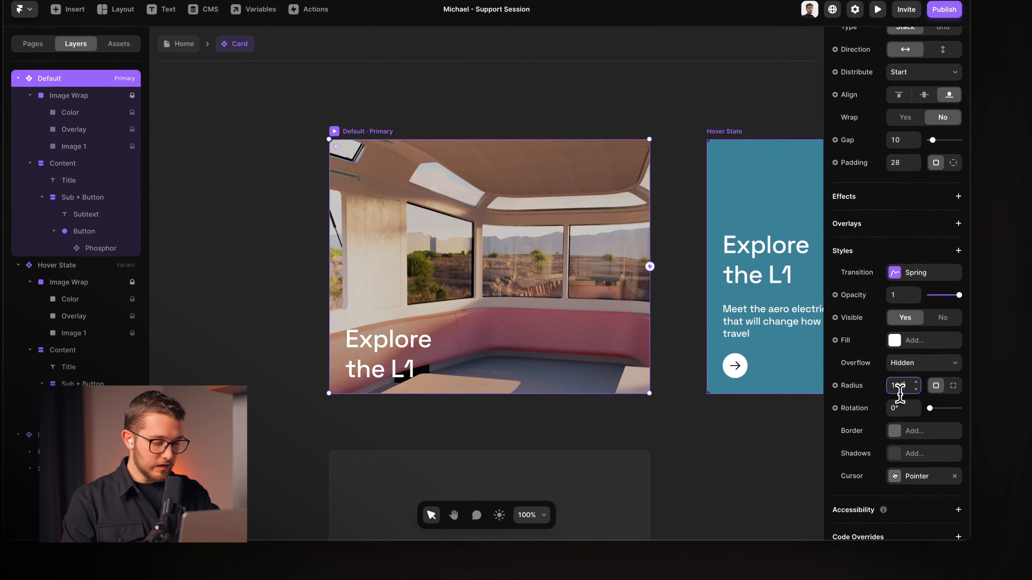
pyautogui.press('Return')
pyautogui.click(179, 43)
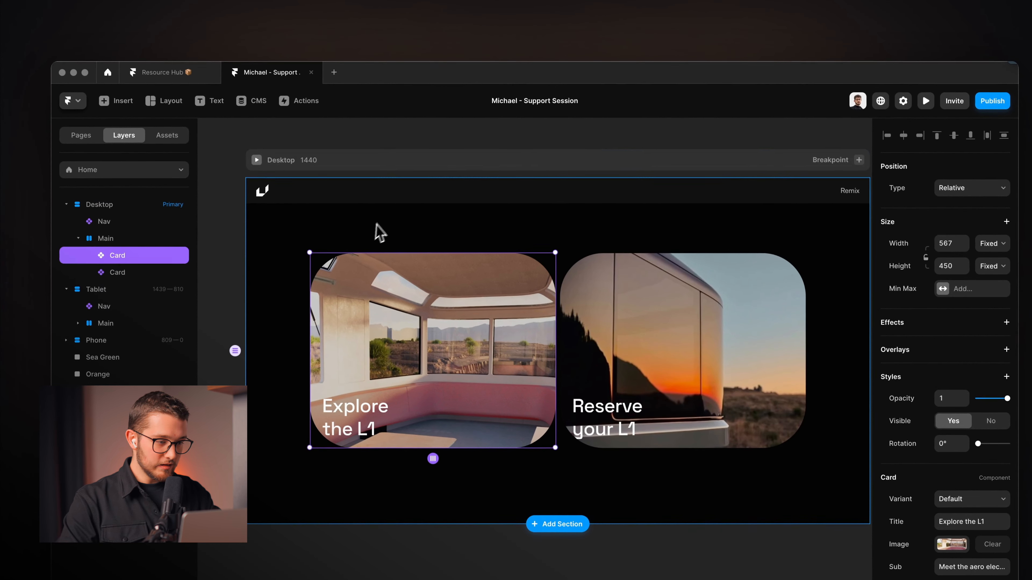
pyautogui.click(523, 138)
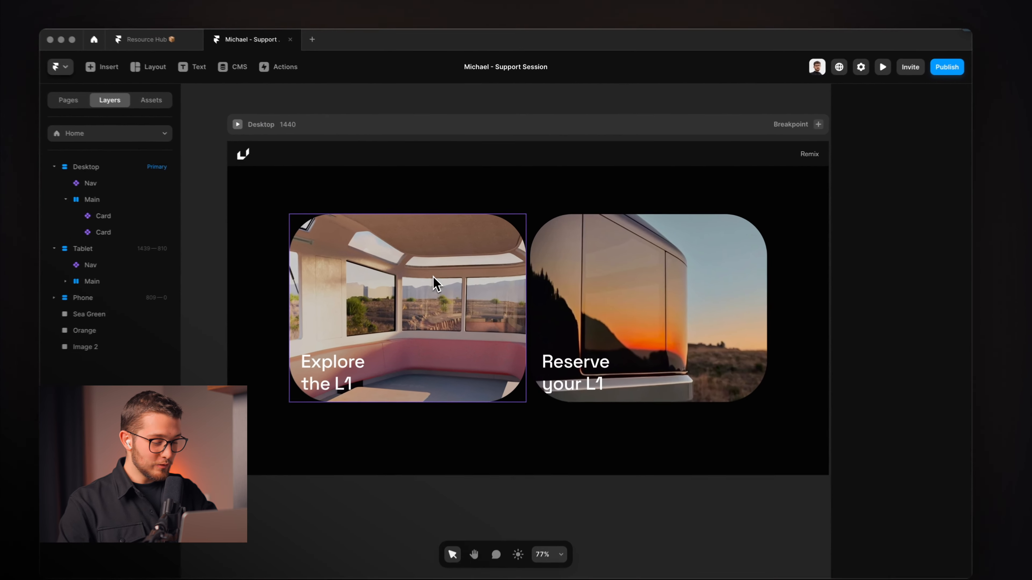
# Restore the Card component's Default variant to a corner radius of 12 and return to the Home page.
pyautogui.click(465, 256)
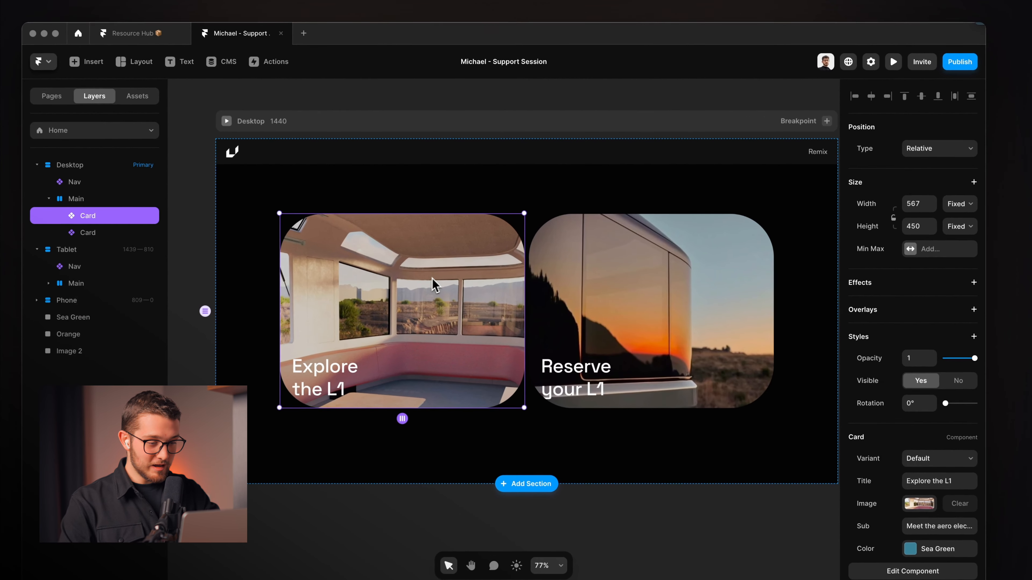
pyautogui.doubleClick(465, 256)
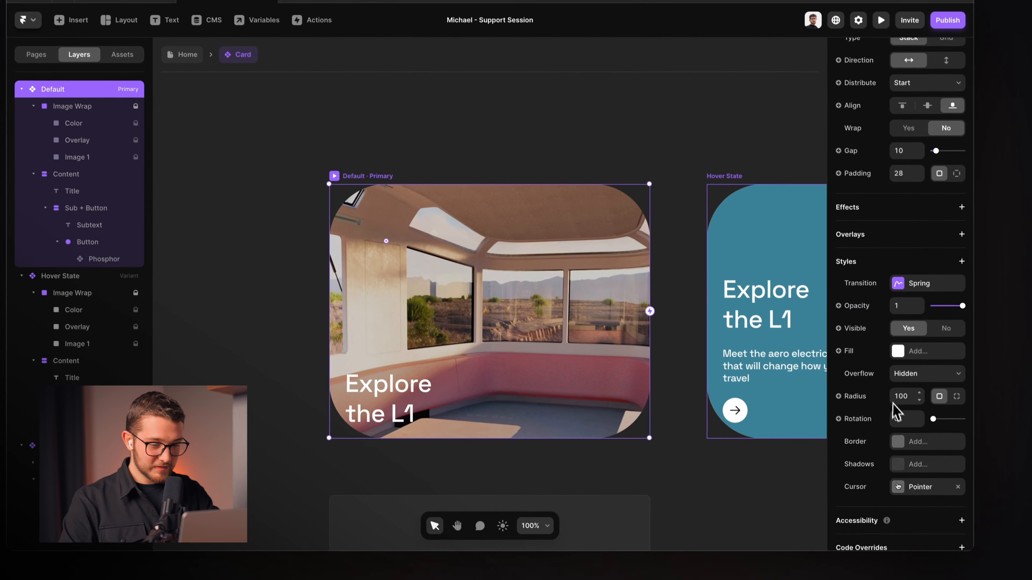
pyautogui.click(919, 436)
pyautogui.write('12')
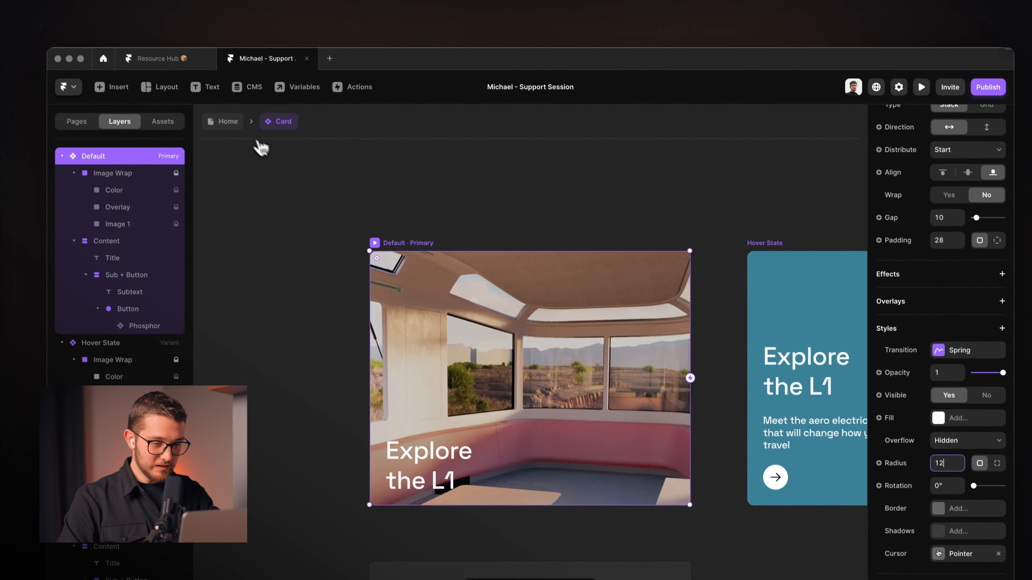
pyautogui.click(191, 65)
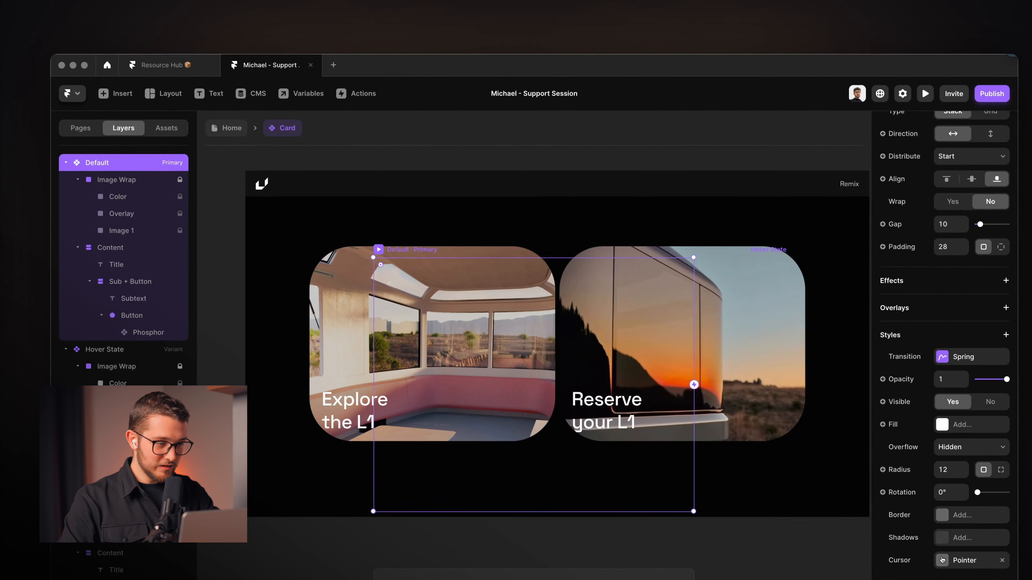
pyautogui.click(530, 138)
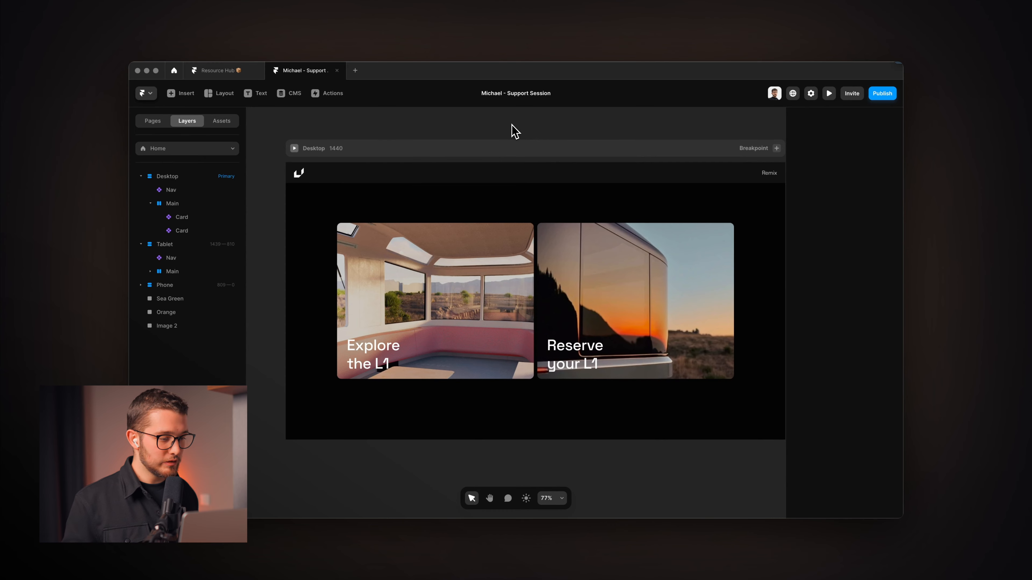
# Wrap the two Desktop cards in a horizontal stack and set its gap to 16.
pyautogui.click(467, 264)
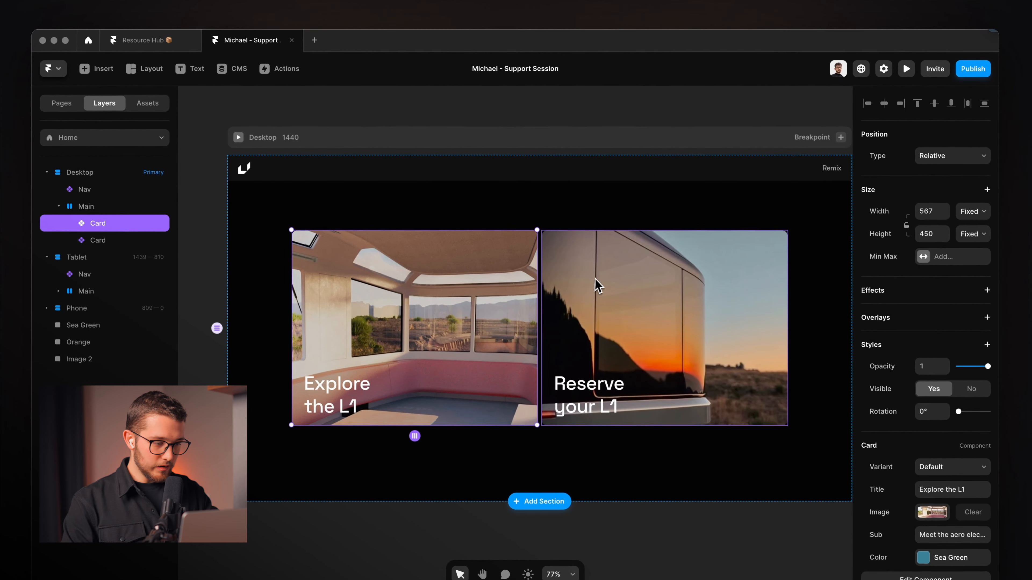
pyautogui.keyDown('shift'); pyautogui.click(597, 284); pyautogui.keyUp('shift')
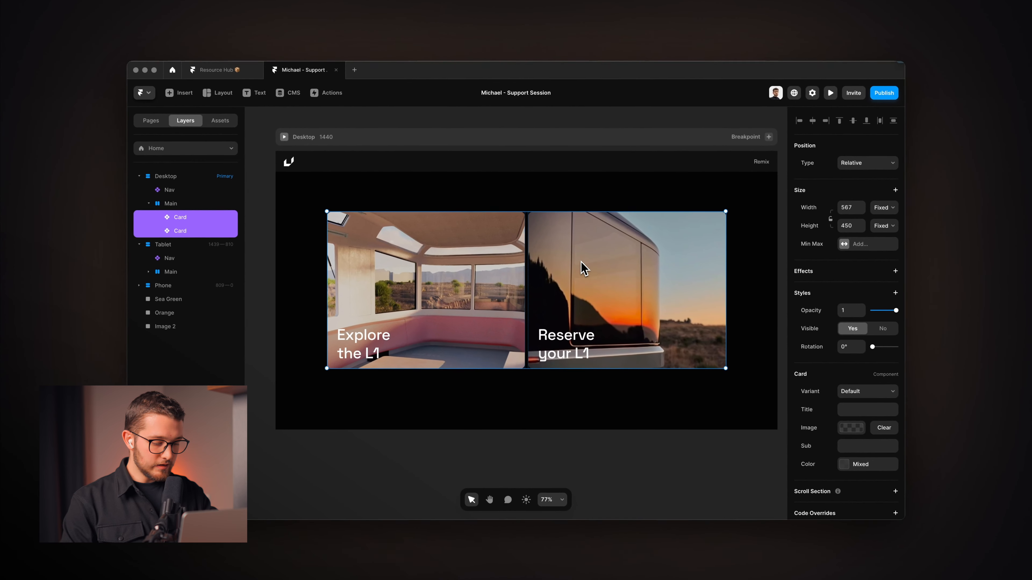
pyautogui.press('alt')
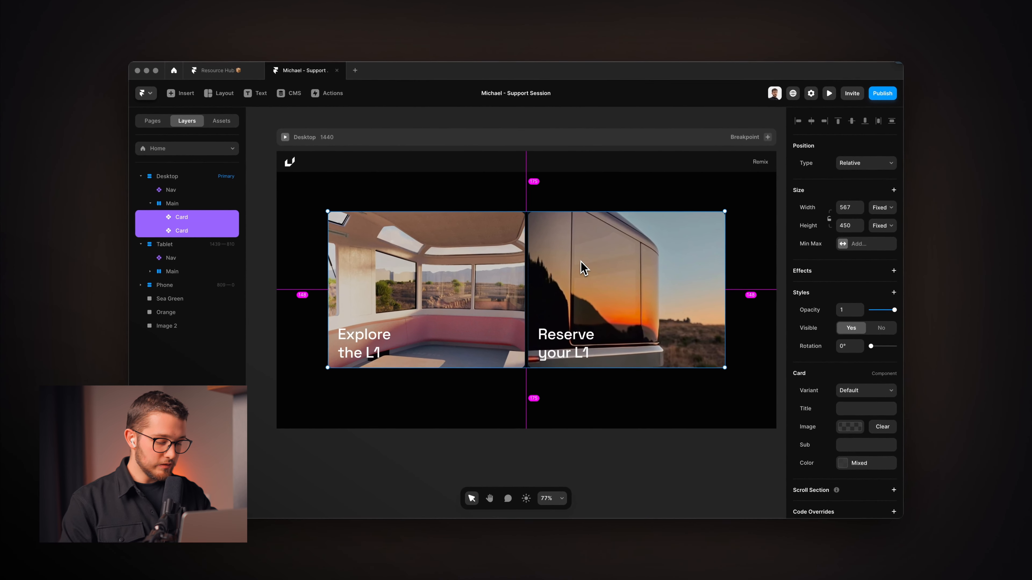
pyautogui.press('super+alt+Return')
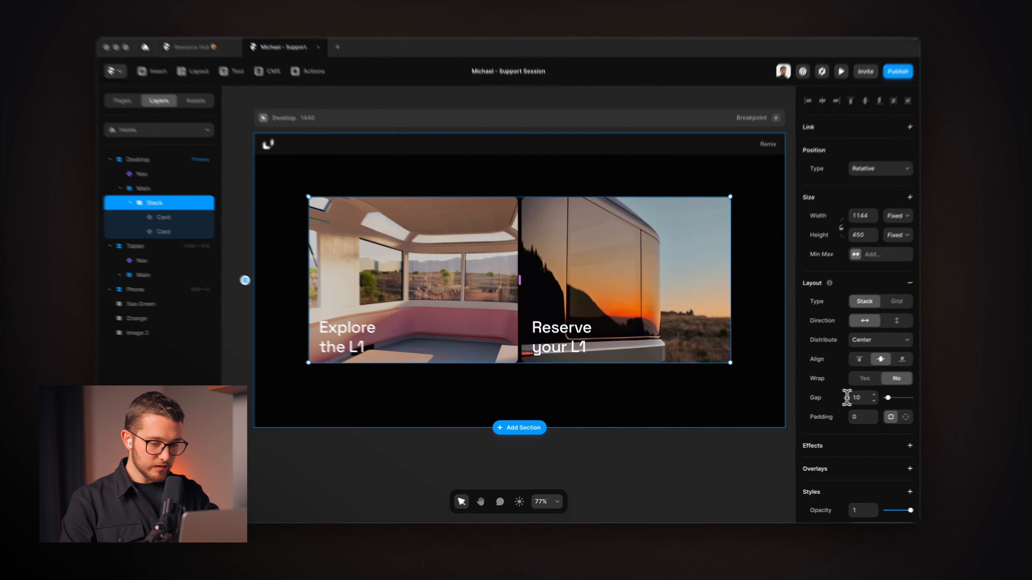
pyautogui.moveTo(838, 401); pyautogui.dragTo(872, 403)
pyautogui.write('16')
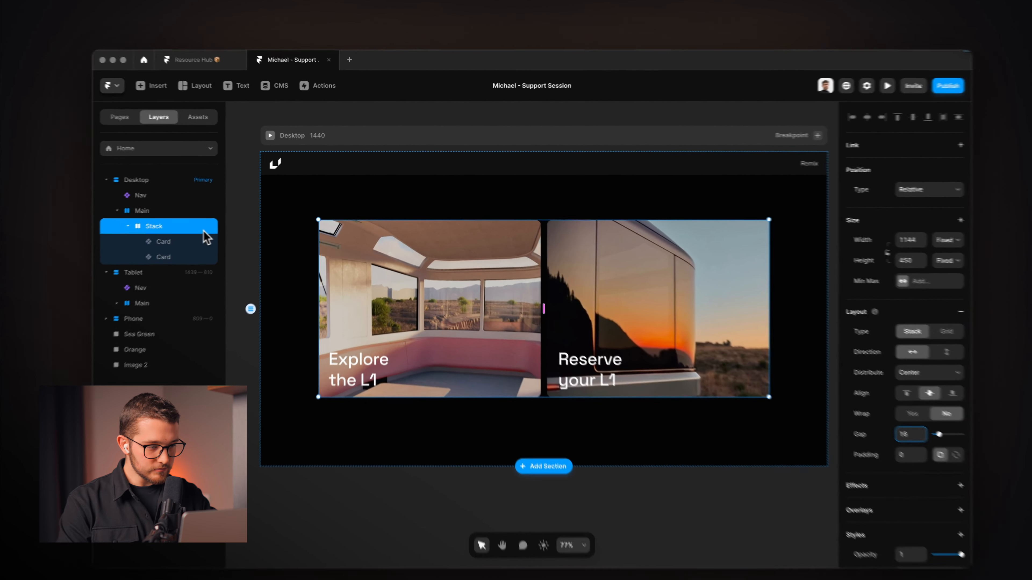
# Rename the stack around the two cards as "Card Container".
pyautogui.doubleClick(220, 218)
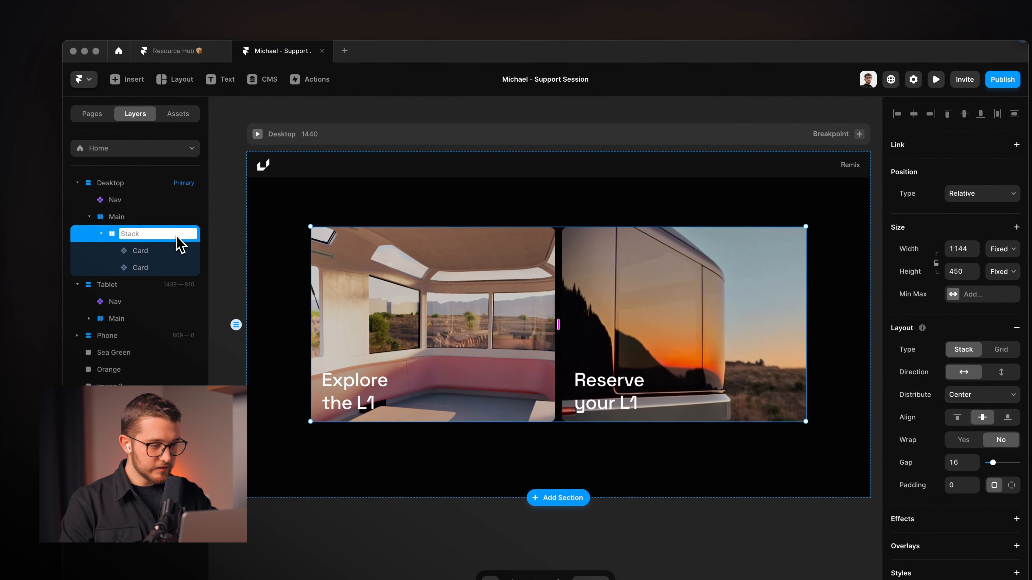
pyautogui.write('Cra')
pyautogui.press('BackSpace')
pyautogui.press('BackSpace')
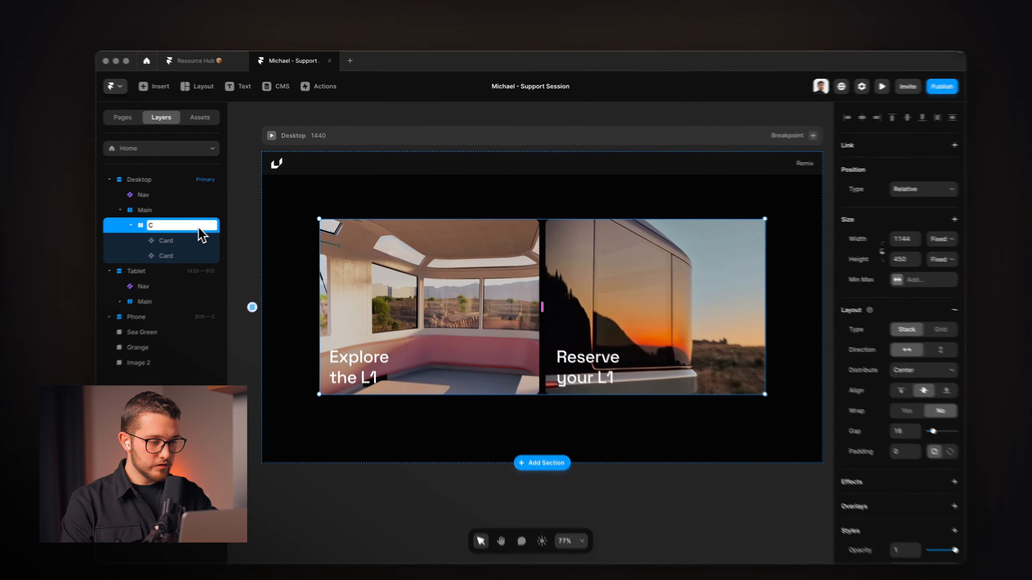
pyautogui.write('ard Container')
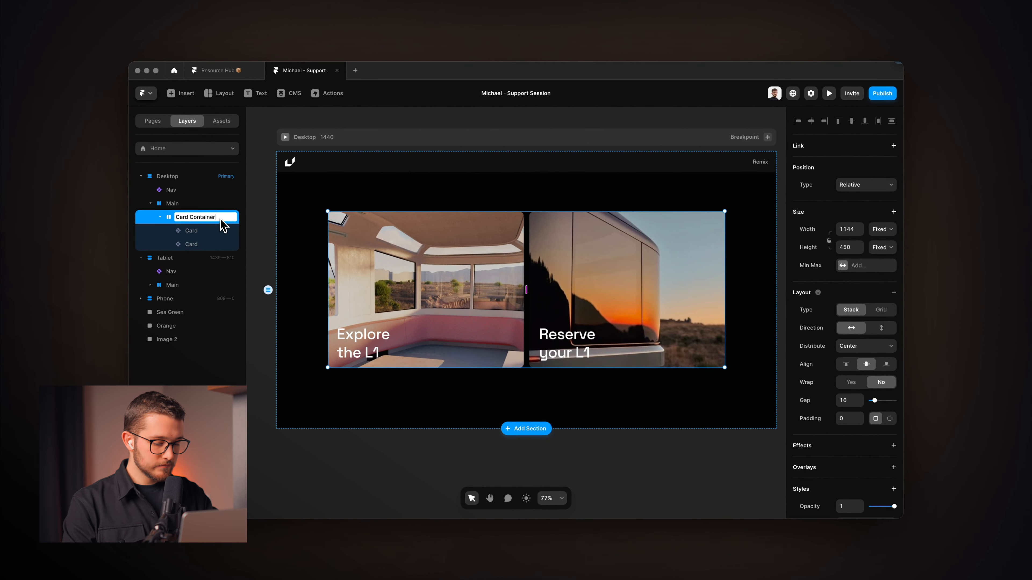
pyautogui.press('Return')
# Set the Card Container's width to Fill so that it spans the Main section.
pyautogui.scroll(-2, 435, 249)
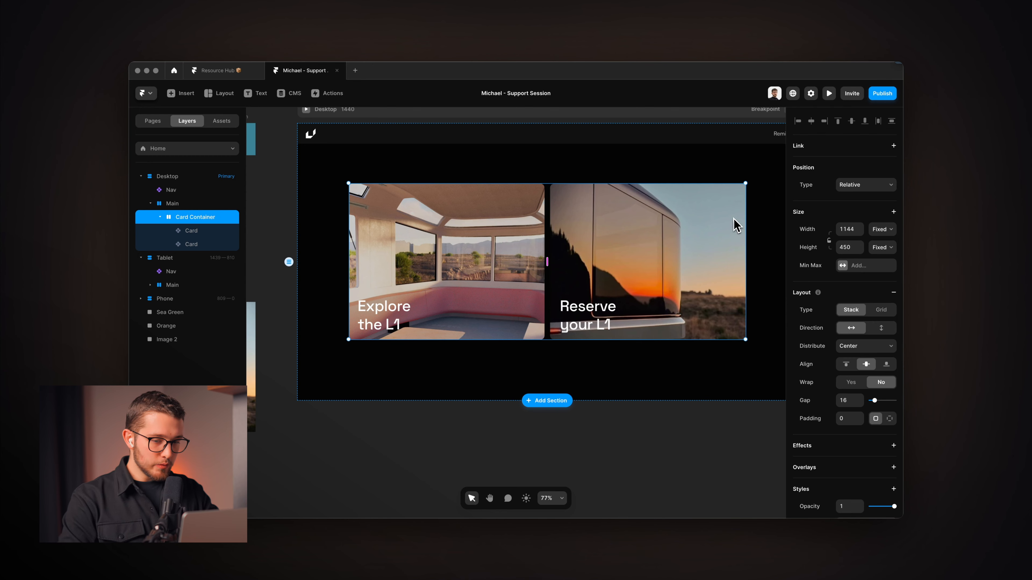
pyautogui.scroll(-3, 736, 225)
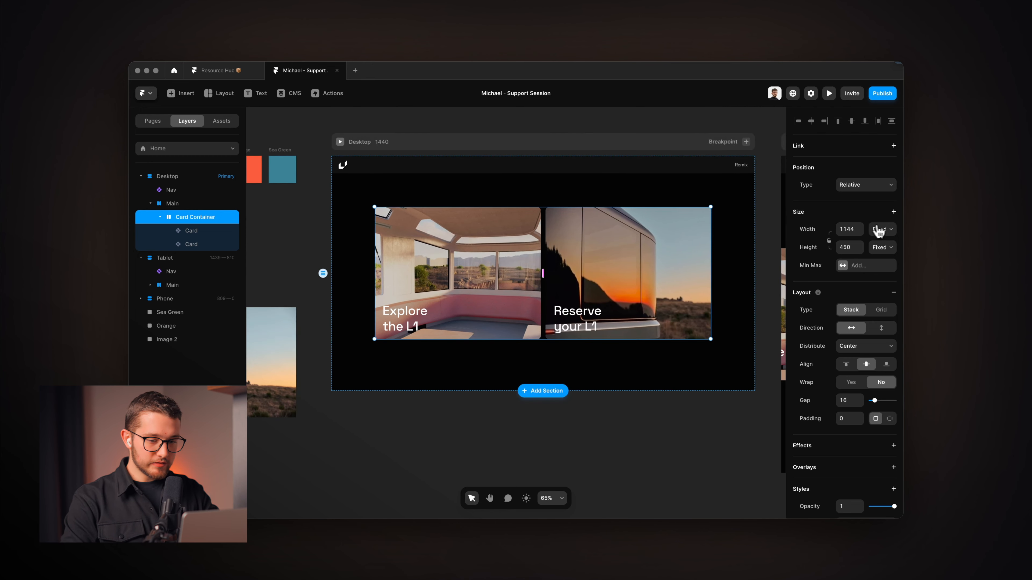
pyautogui.click(878, 230)
pyautogui.click(882, 252)
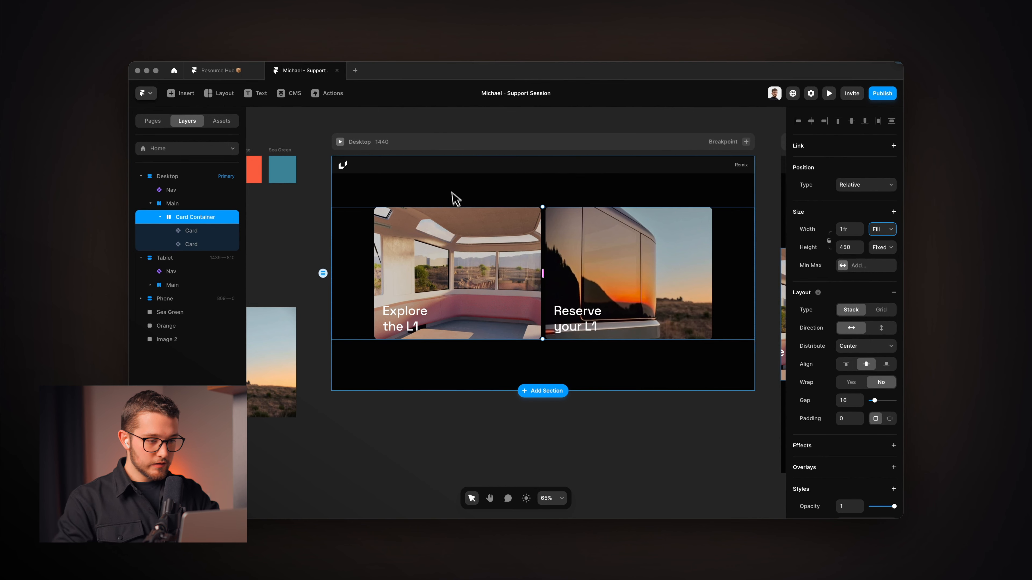
# Select both cards inside the Card Container and set their width to Fill.
pyautogui.click(445, 142)
pyautogui.doubleClick(355, 252)
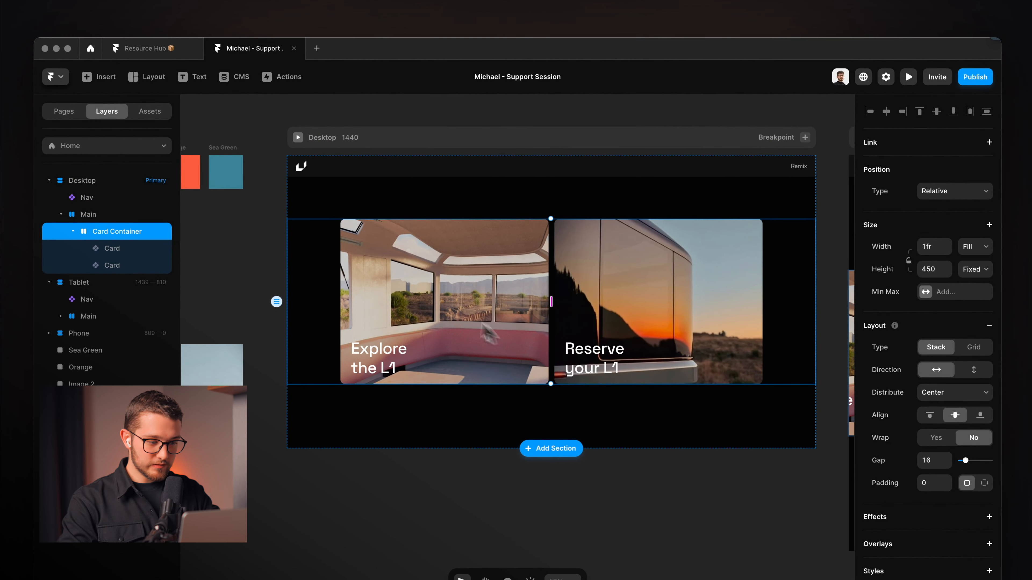
pyautogui.doubleClick(650, 308)
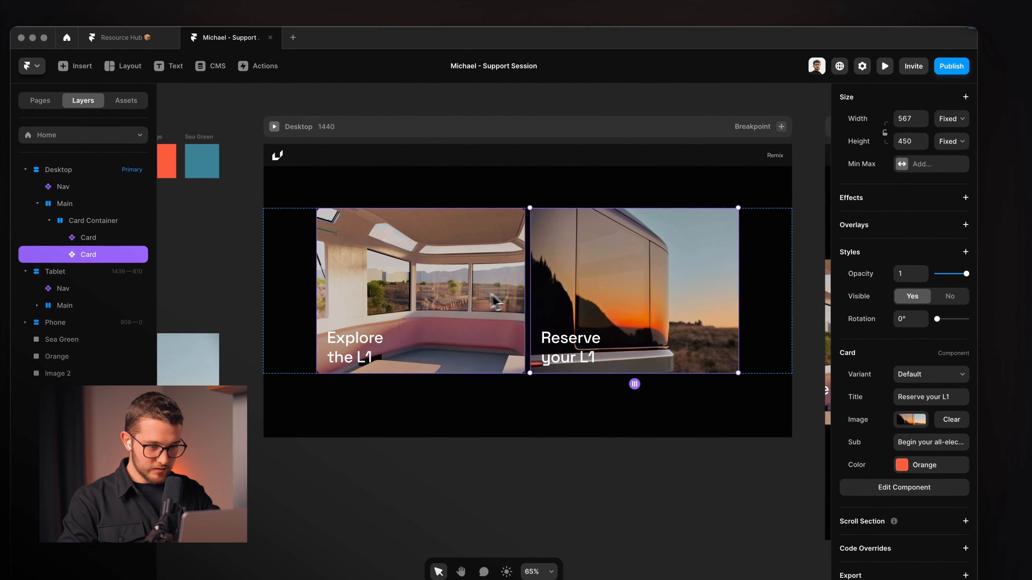
pyautogui.keyDown('shift'); pyautogui.click(508, 304); pyautogui.keyUp('shift')
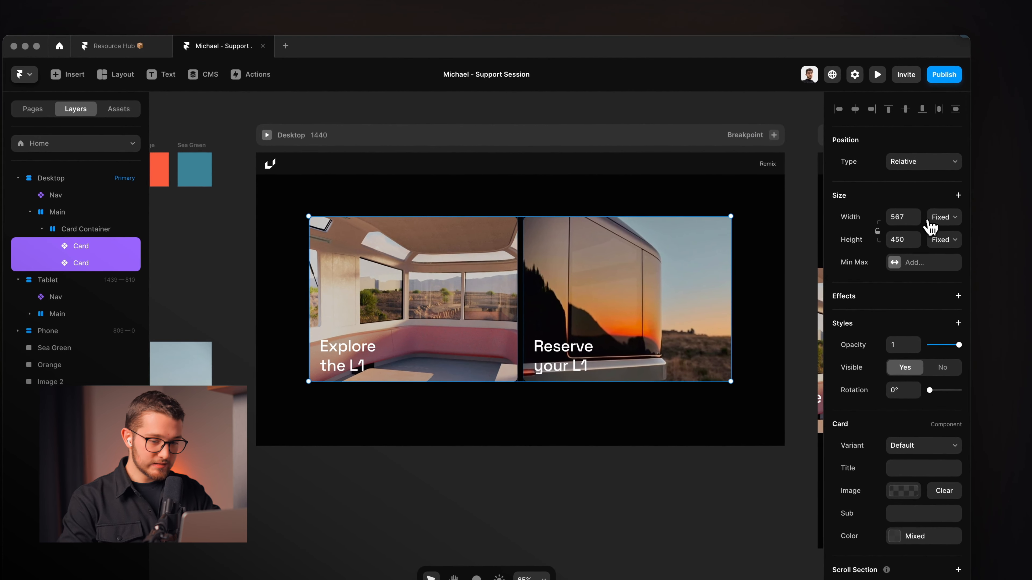
pyautogui.click(930, 223)
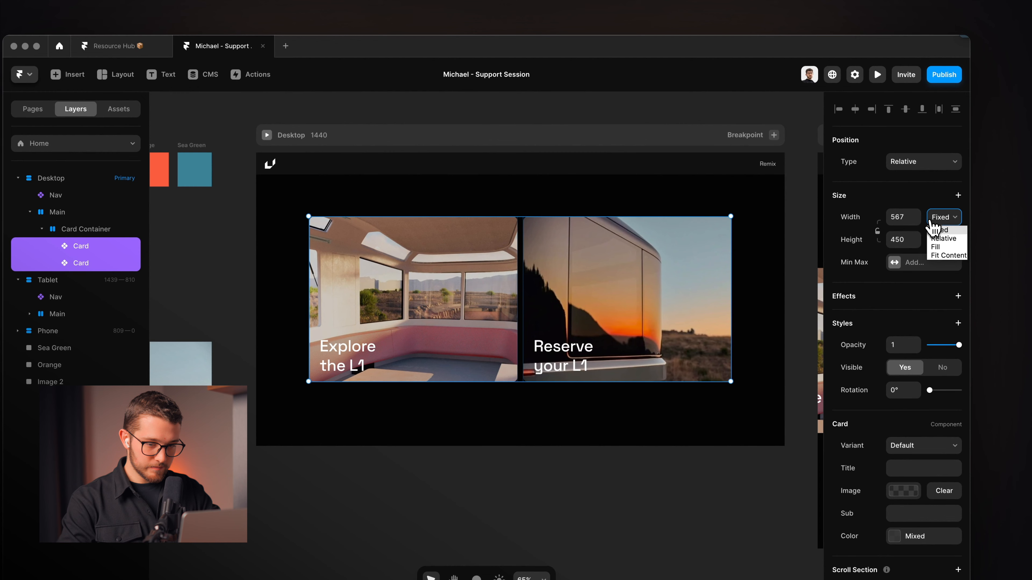
pyautogui.click(938, 247)
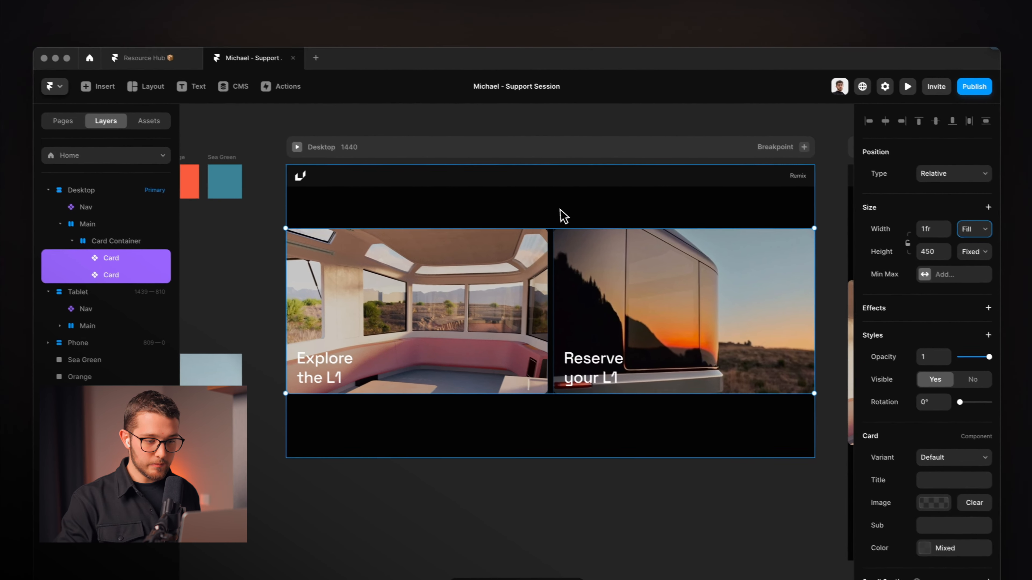
# Set the right and left padding of the Desktop Main section to 16 each, leaving top and bottom at 0.
pyautogui.click(530, 199)
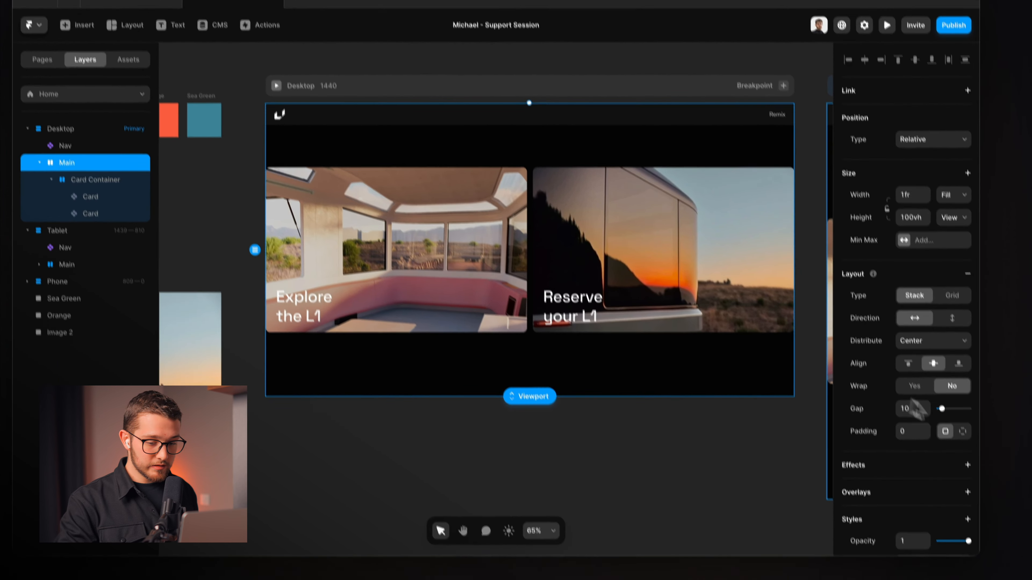
pyautogui.click(1012, 489)
pyautogui.click(916, 415)
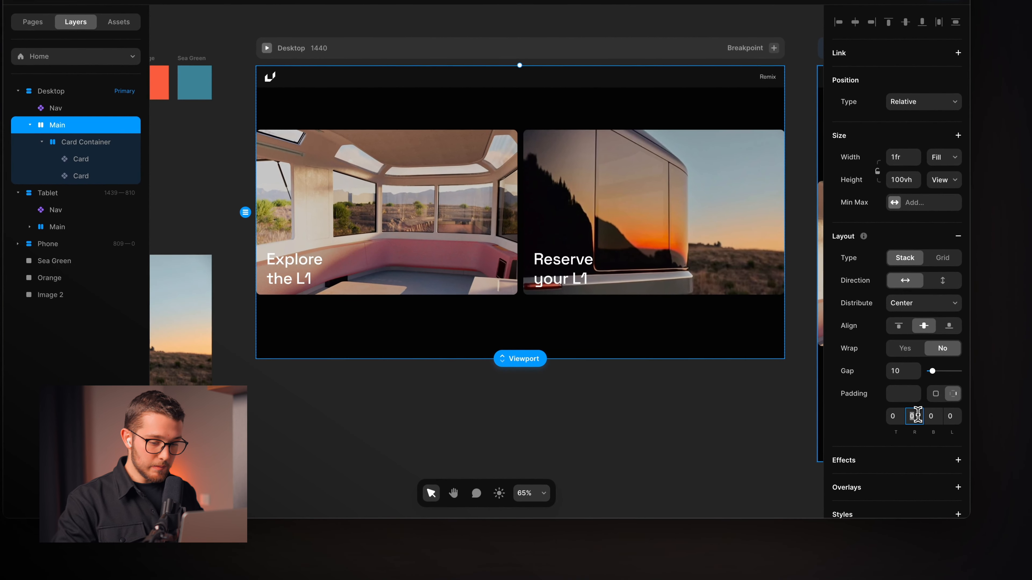
pyautogui.click(949, 417)
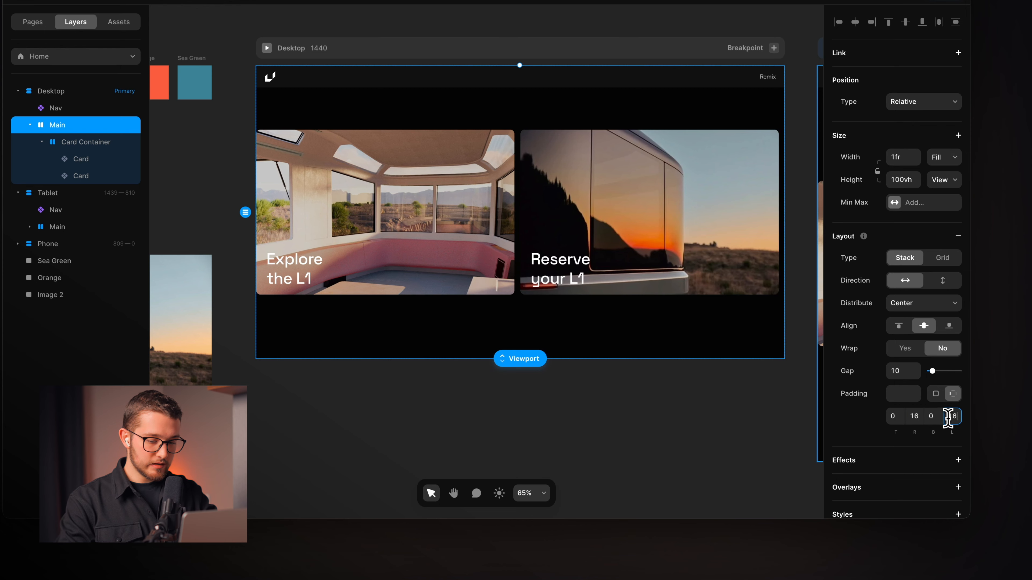
pyautogui.write('16')
pyautogui.press('Return')
pyautogui.click(703, 431)
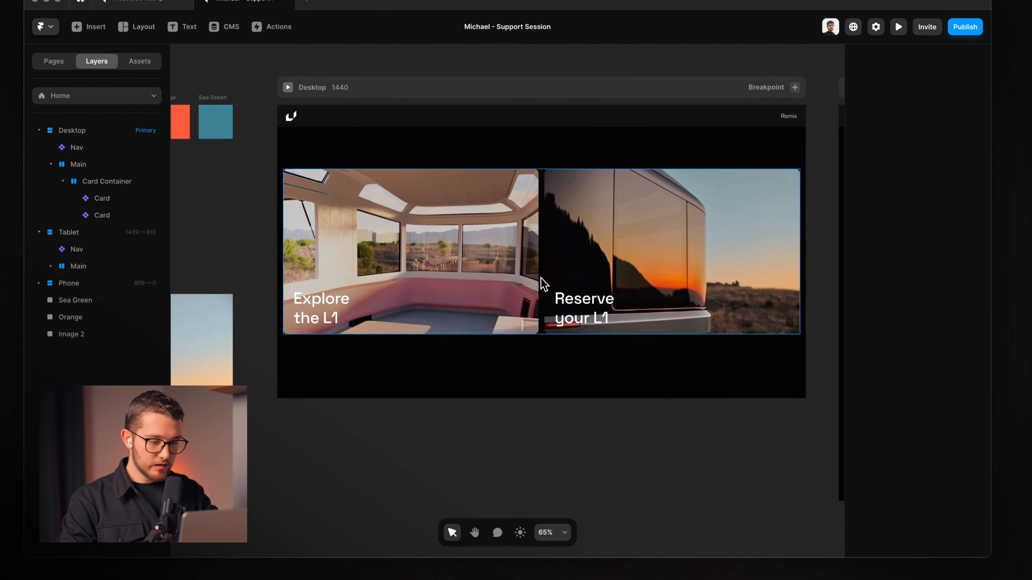
# Create a component named "Card Container" from the stack holding the two cards.
pyautogui.click(528, 255)
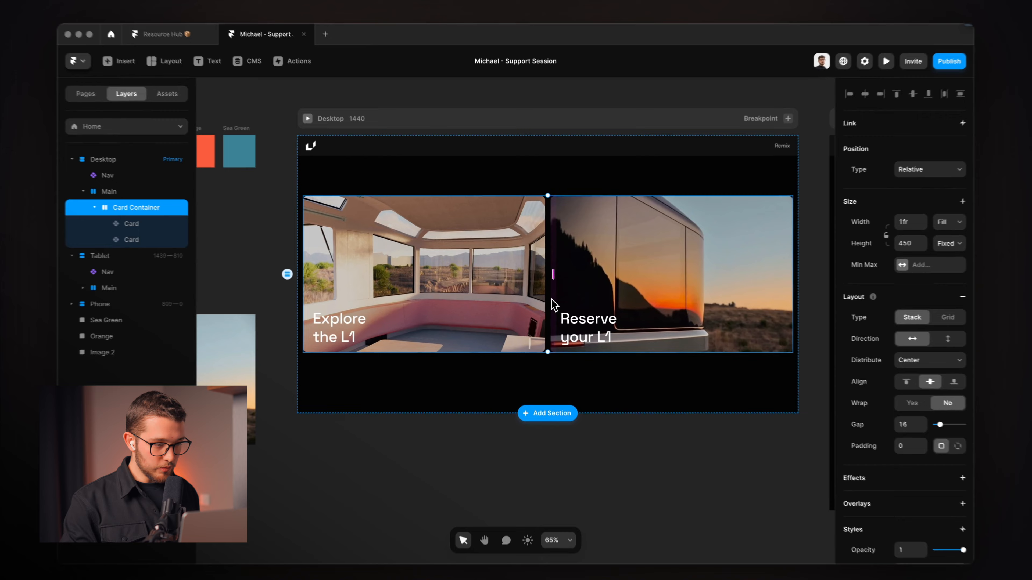
pyautogui.rightClick(546, 295)
pyautogui.click(593, 236)
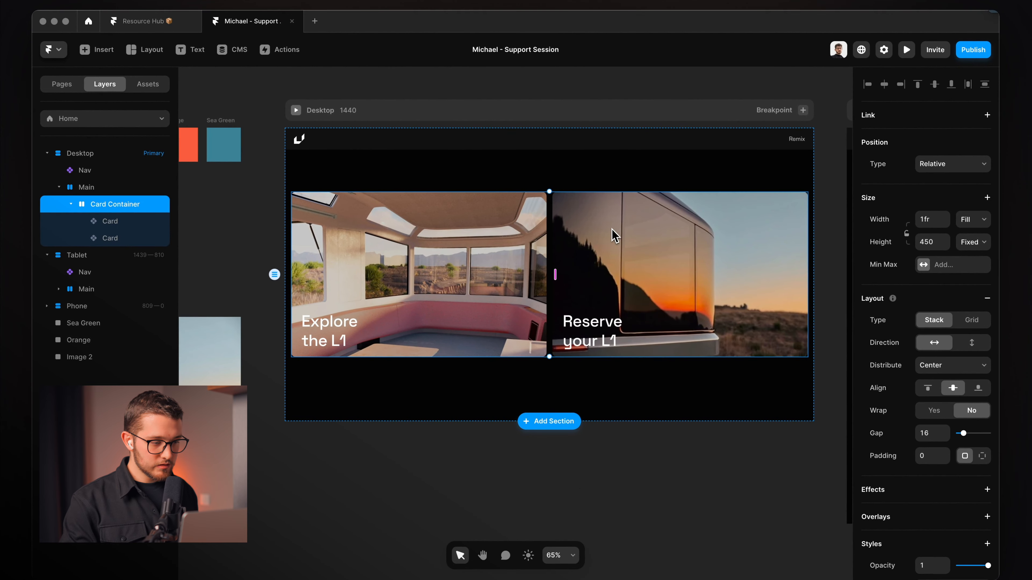
pyautogui.rightClick(614, 235)
pyautogui.click(621, 237)
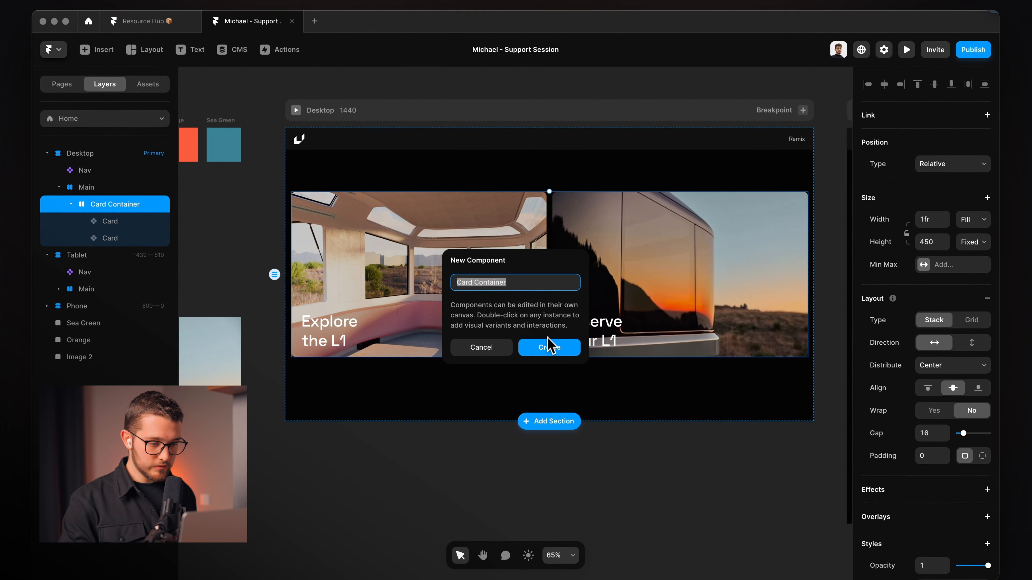
pyautogui.click(549, 346)
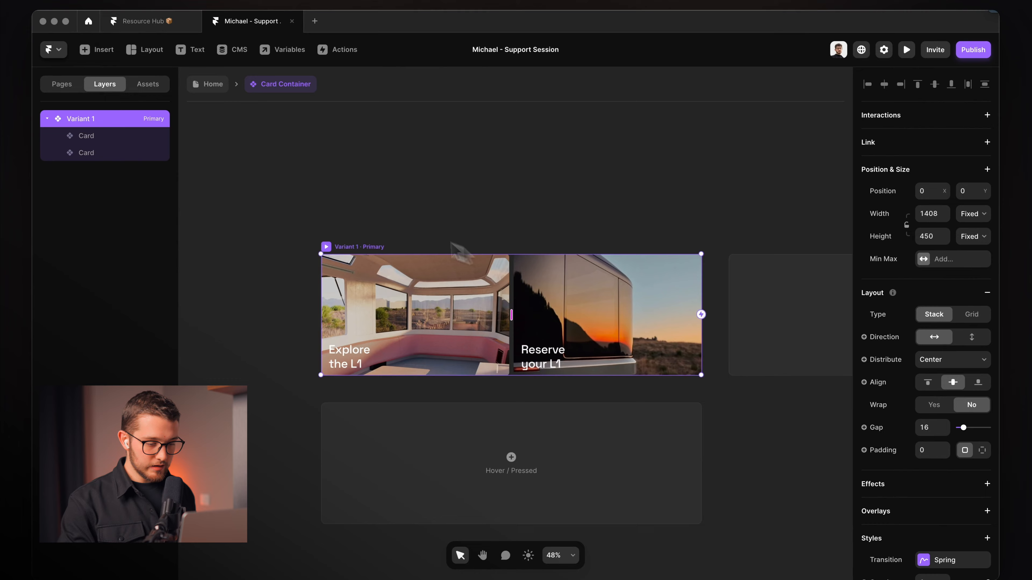
# Rename the Card Container component's primary variant as "Default".
pyautogui.press('super+r')
pyautogui.write('Default')
pyautogui.press('Return')
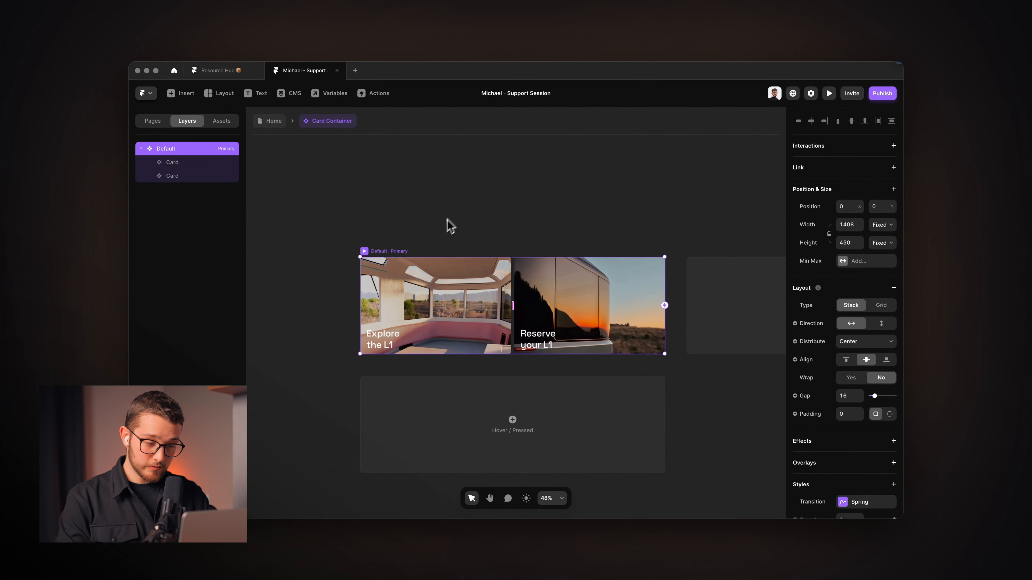
# Add a second variant to the Card Container component and name it "1".
pyautogui.scroll(-2, 446, 219)
pyautogui.scroll(-2, 444, 224)
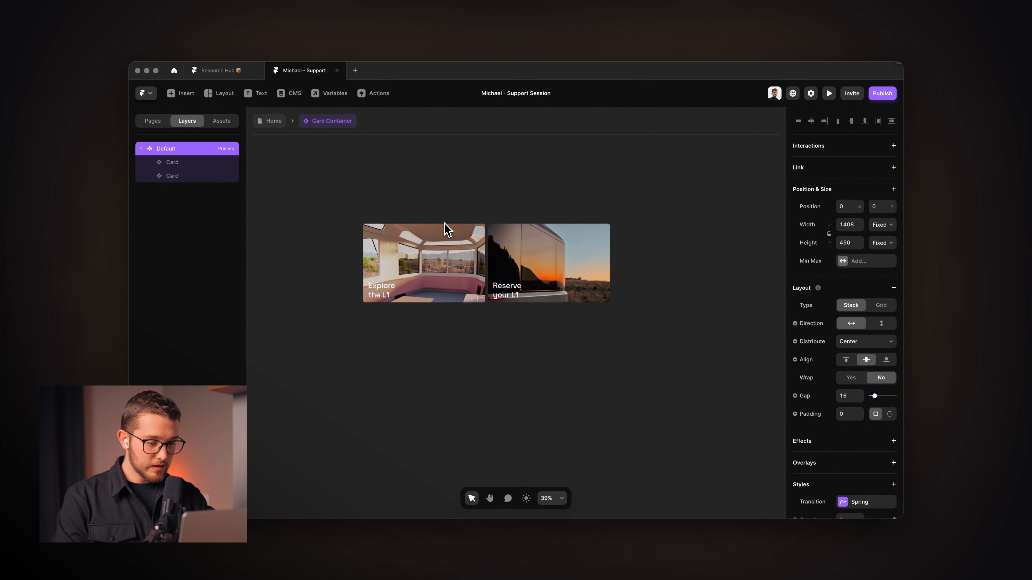
pyautogui.scroll(3, 445, 222)
pyautogui.scroll(-3, 500, 176)
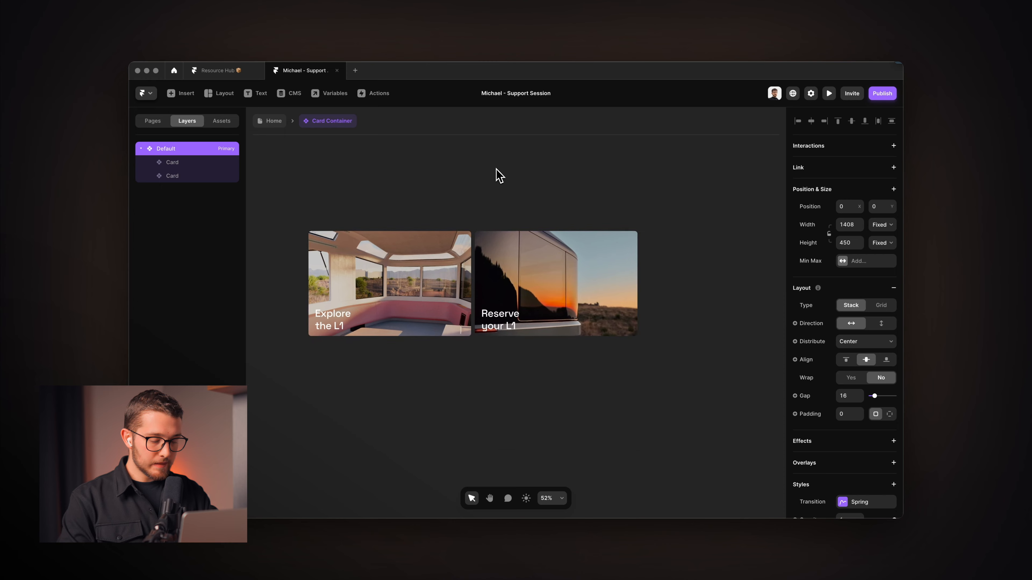
pyautogui.click(650, 268)
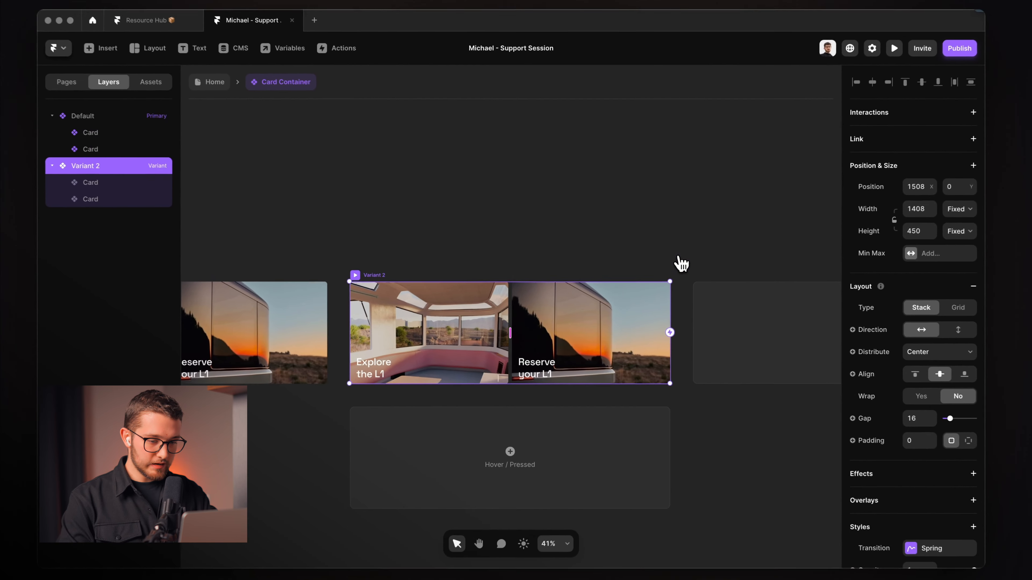
pyautogui.press('super+r')
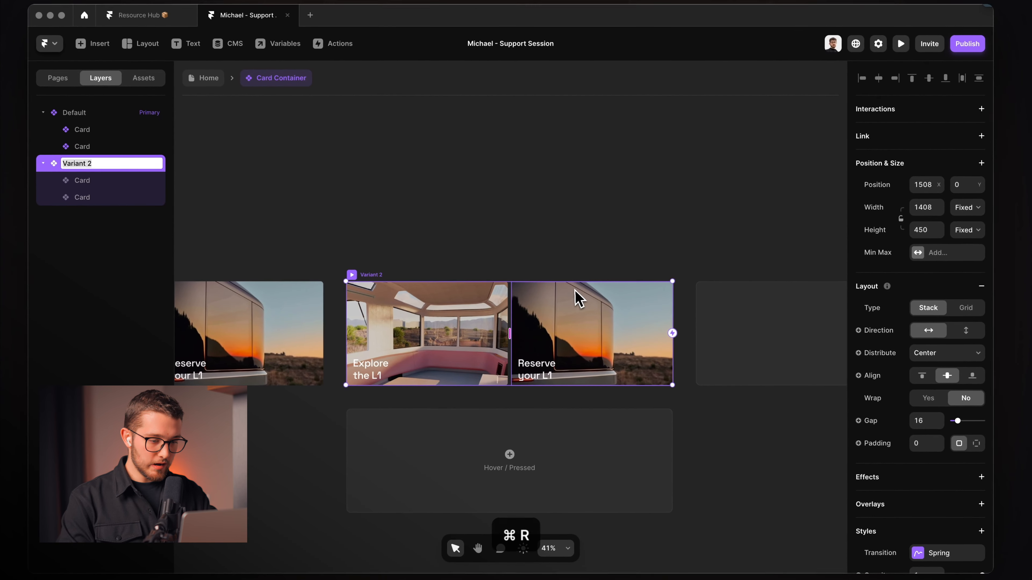
pyautogui.write('1')
pyautogui.press('Return')
# In variant 1, switch the "Explore the L1" card's width to relative sizing and set it to 60%.
pyautogui.scroll(3, 436, 339)
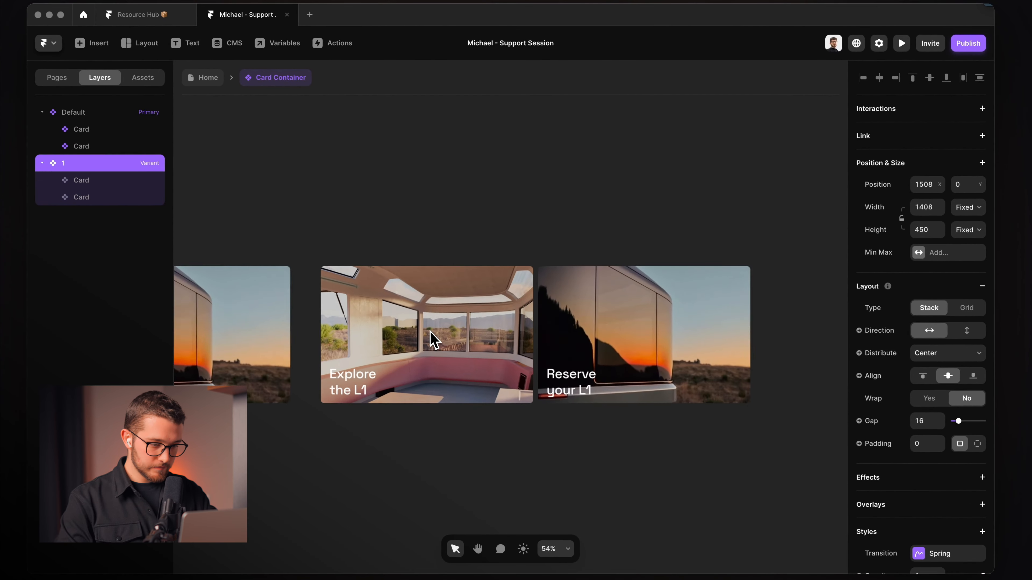
pyautogui.scroll(2, 432, 339)
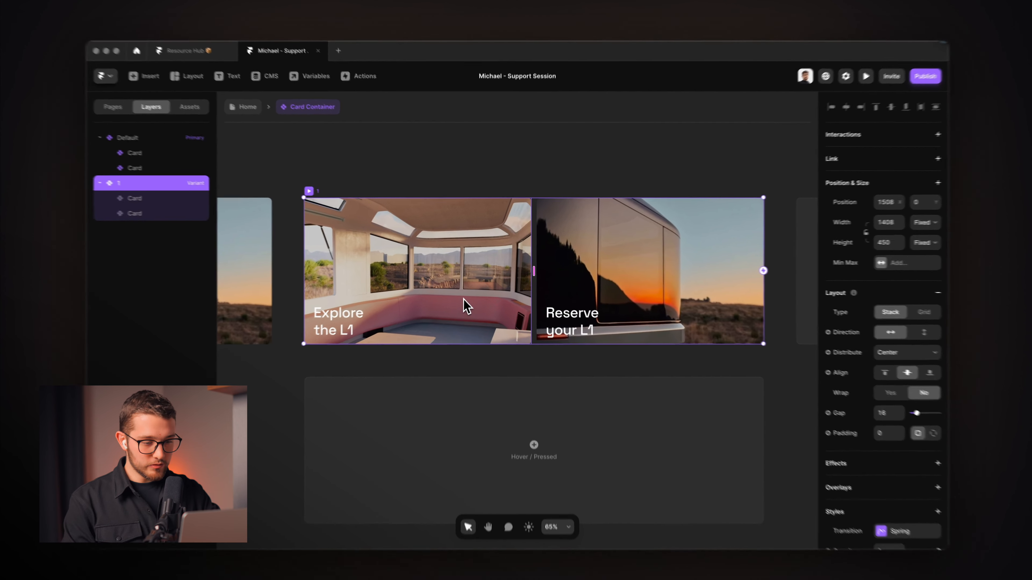
pyautogui.click(465, 299)
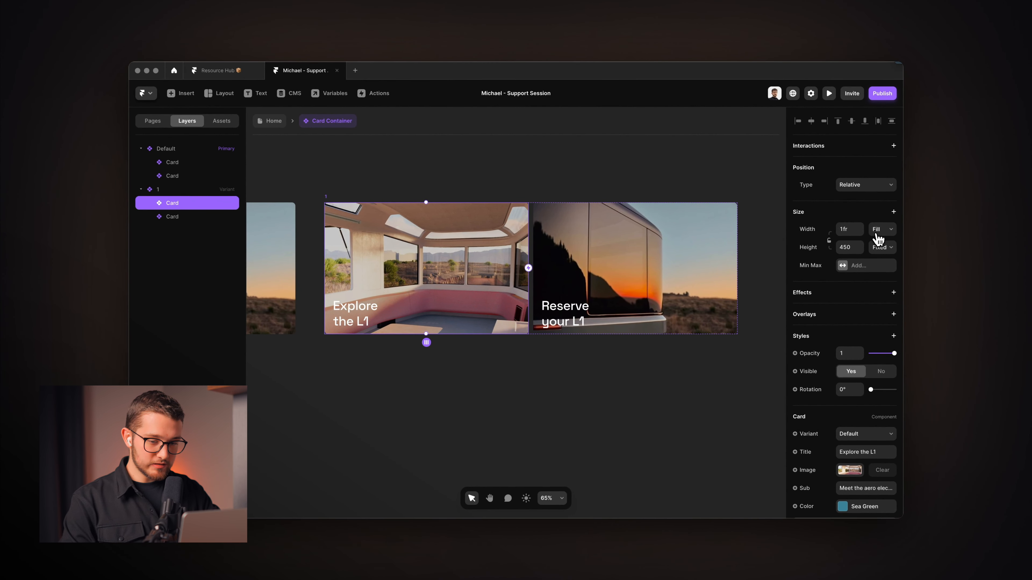
pyautogui.click(880, 230)
pyautogui.click(882, 254)
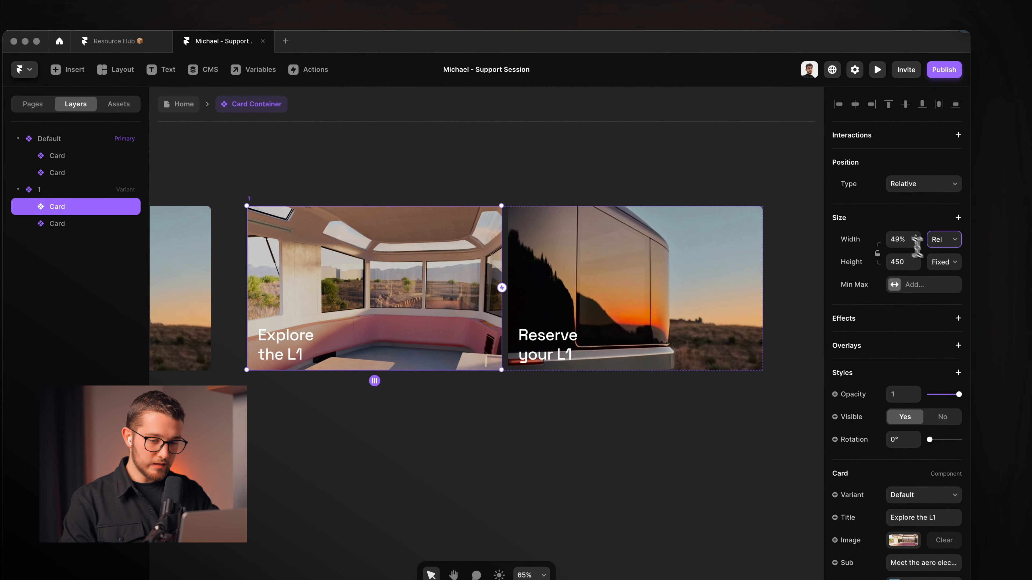
pyautogui.click(905, 239)
pyautogui.write('60')
pyautogui.press('Return')
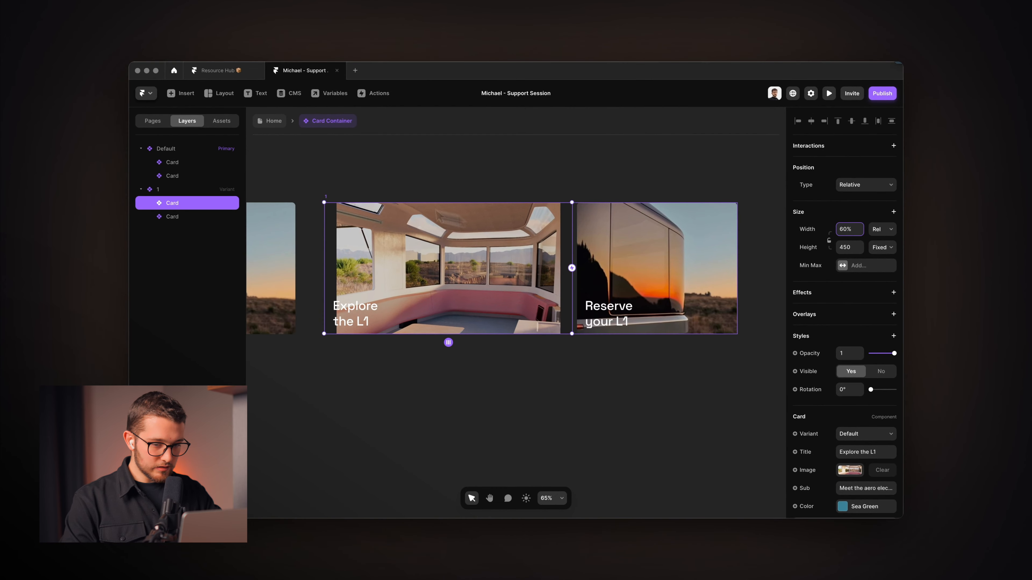
# Set the width of the Card Container's Default primary variant to 1100.
pyautogui.click(326, 194)
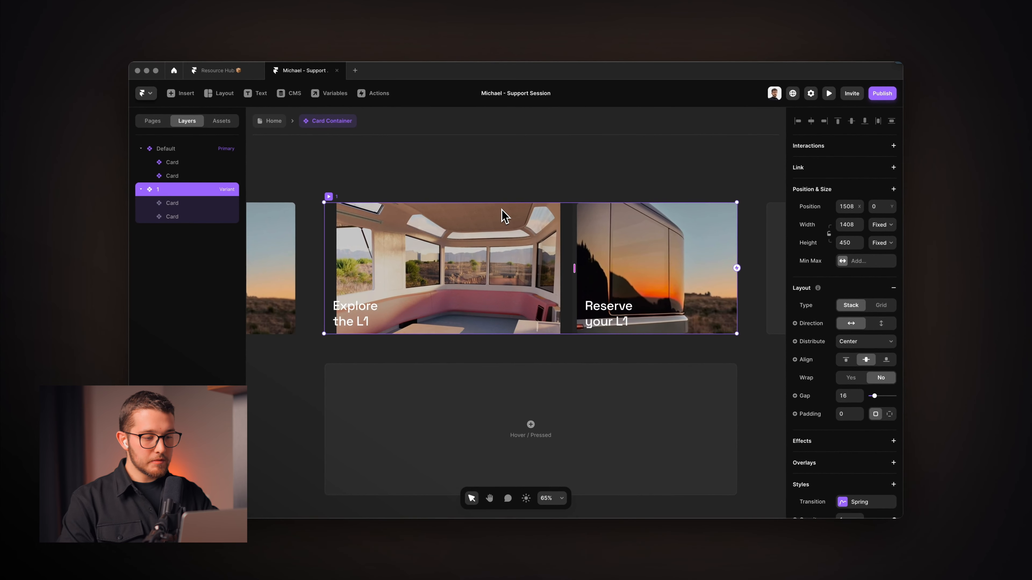
pyautogui.scroll(4, 509, 242)
pyautogui.hscroll(-3, 505, 216)
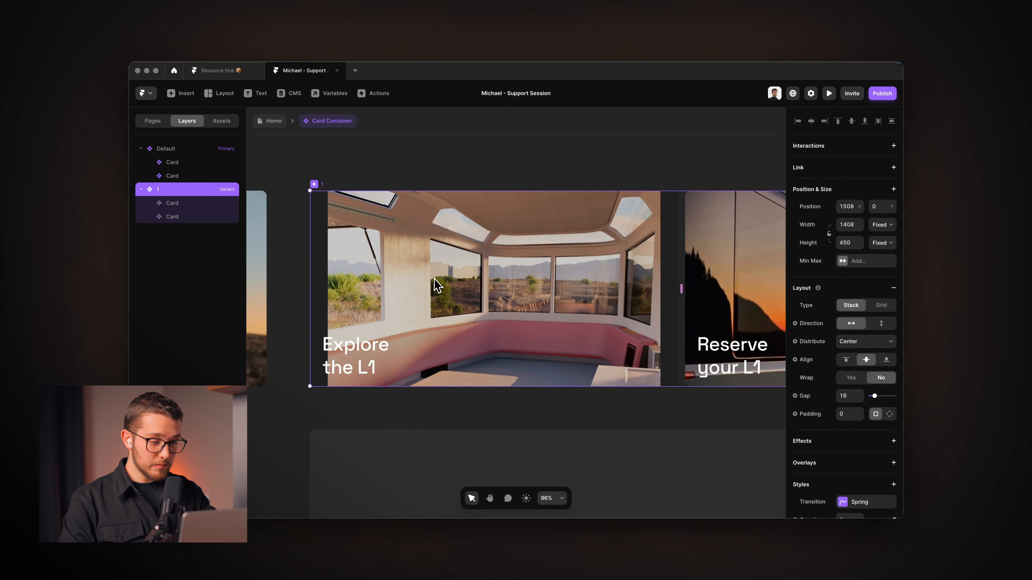
pyautogui.scroll(-2, 437, 284)
pyautogui.scroll(-3, 419, 240)
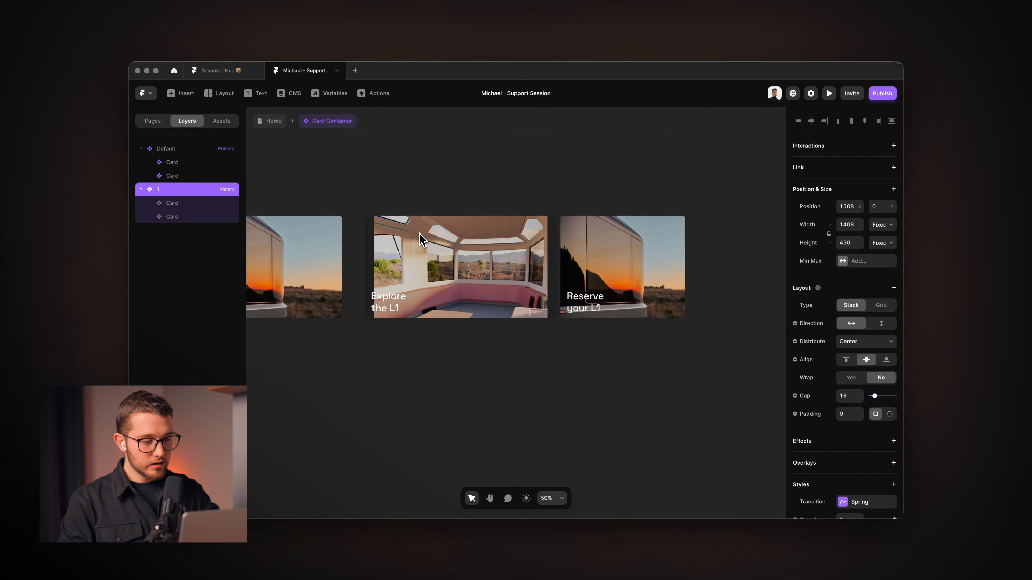
pyautogui.hscroll(-5, 419, 234)
pyautogui.click(322, 205)
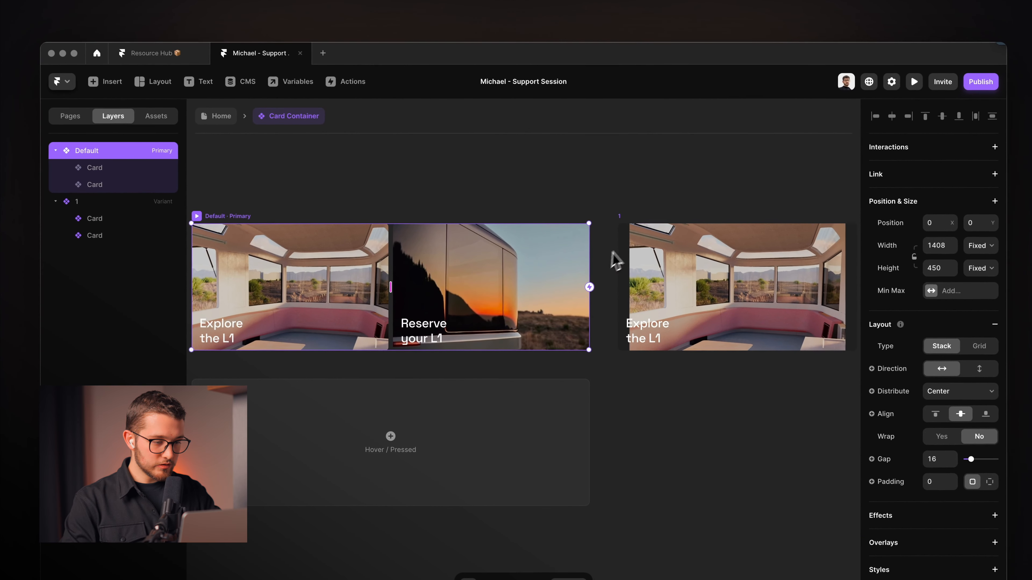
pyautogui.moveTo(591, 253); pyautogui.dragTo(526, 258)
pyautogui.click(940, 247)
pyautogui.write('11')
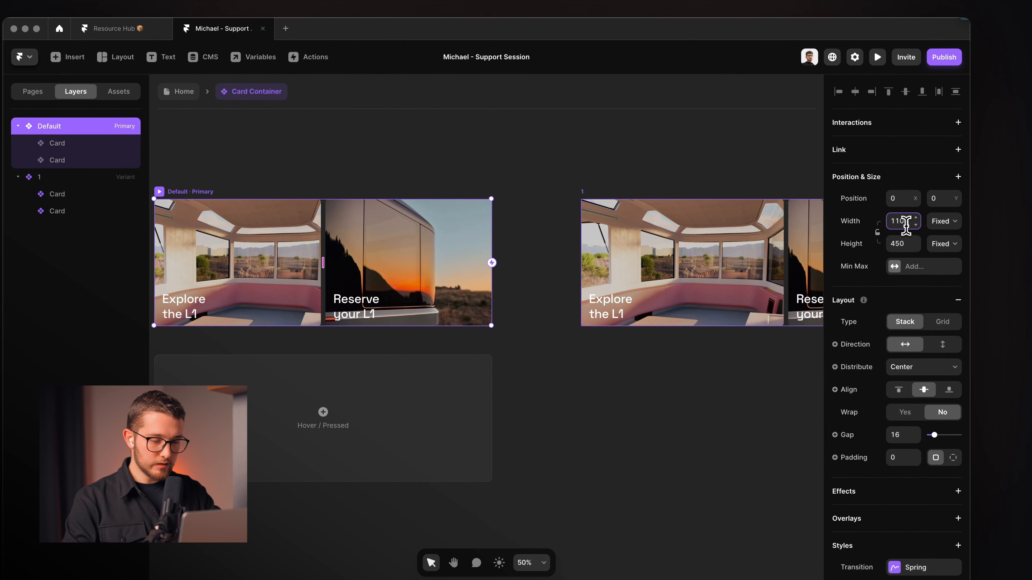
pyautogui.write('00')
pyautogui.press('Return')
# Switch the "Explore the L1" card in variant 1 to its Hover State variant.
pyautogui.hscroll(3, 544, 281)
pyautogui.scroll(4, 545, 281)
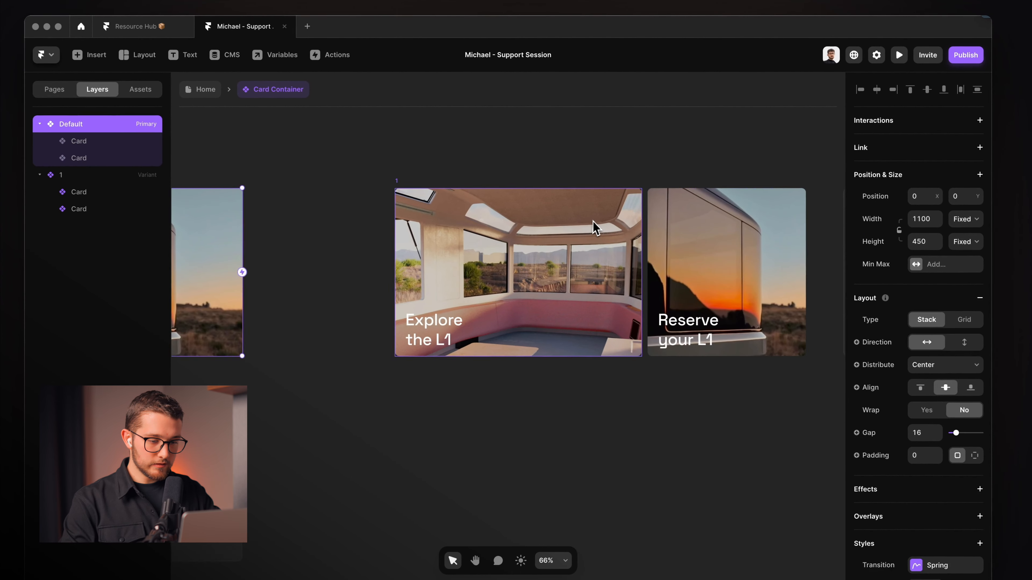
pyautogui.doubleClick(594, 222)
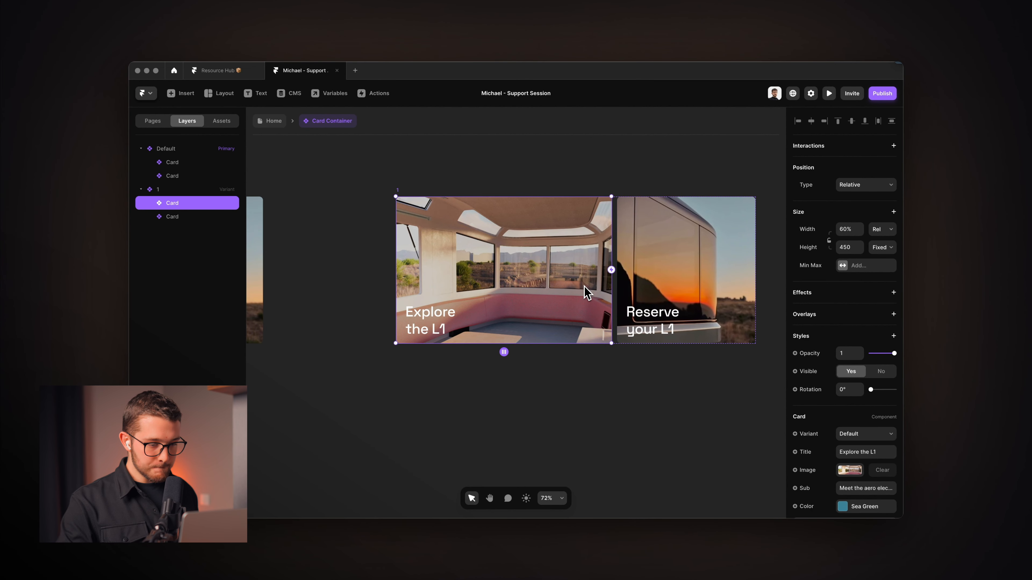
pyautogui.hscroll(2, 559, 286)
pyautogui.scroll(1, 558, 286)
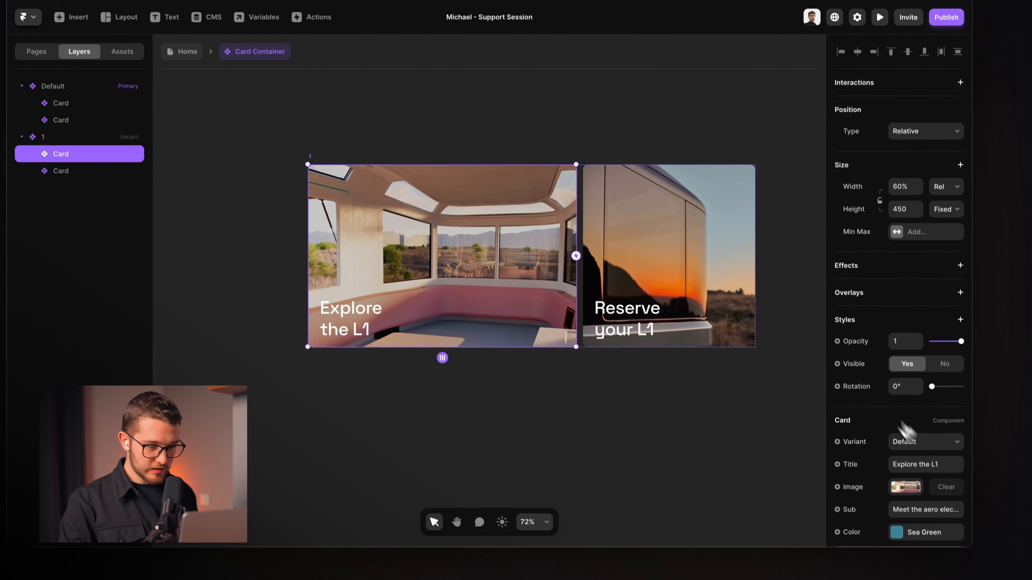
pyautogui.click(862, 435)
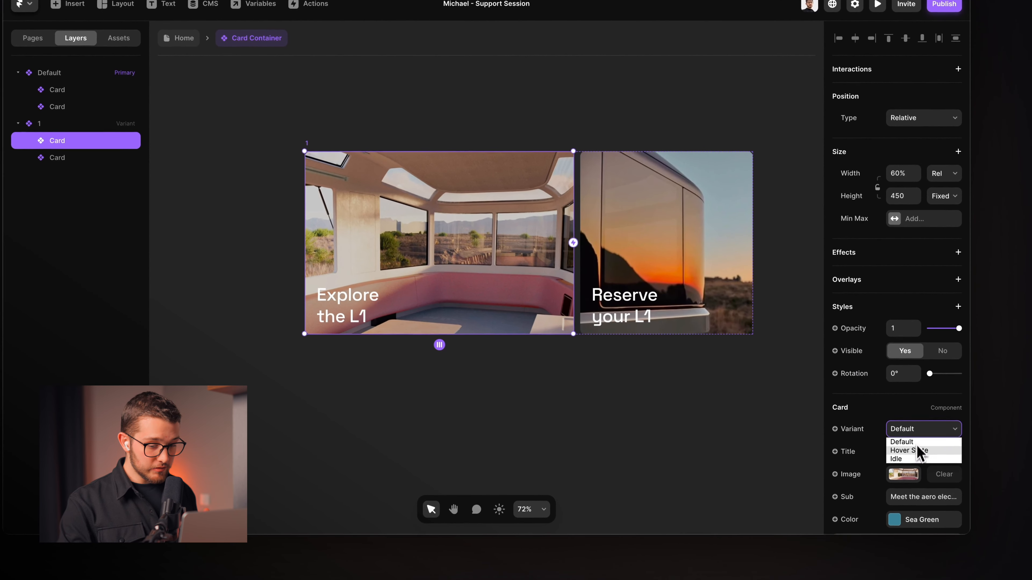
pyautogui.click(916, 452)
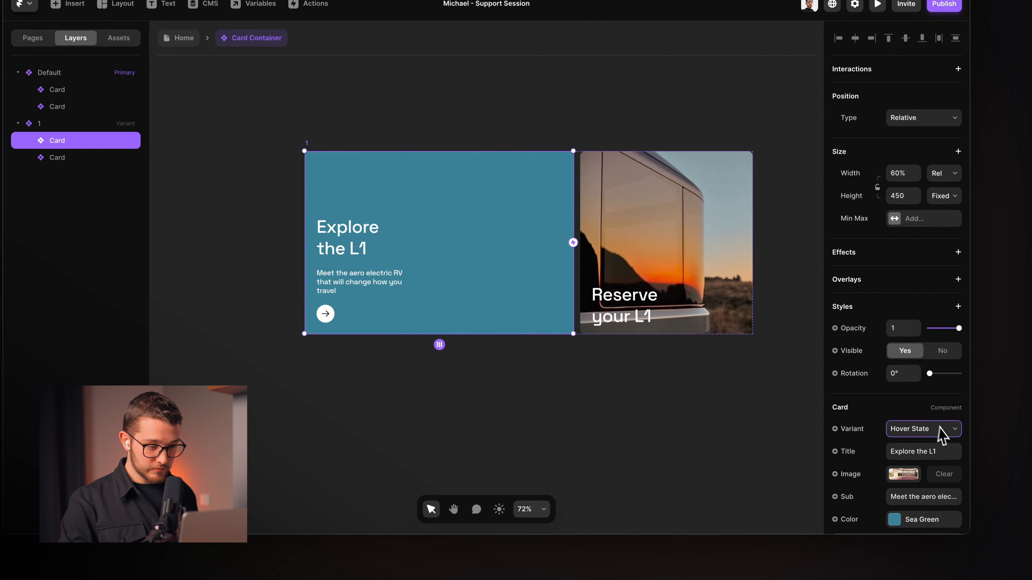
pyautogui.scroll(-3, 941, 434)
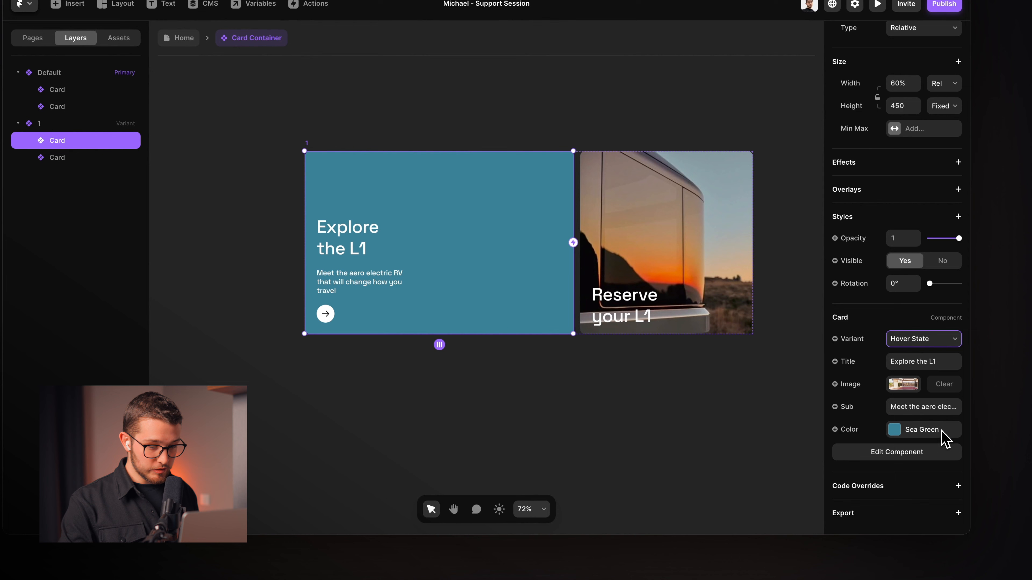
pyautogui.click(912, 345)
pyautogui.click(910, 361)
# Switch the "Reserve your L1" card in variant 1 to its Idle variant and clear the selection.
pyautogui.click(658, 271)
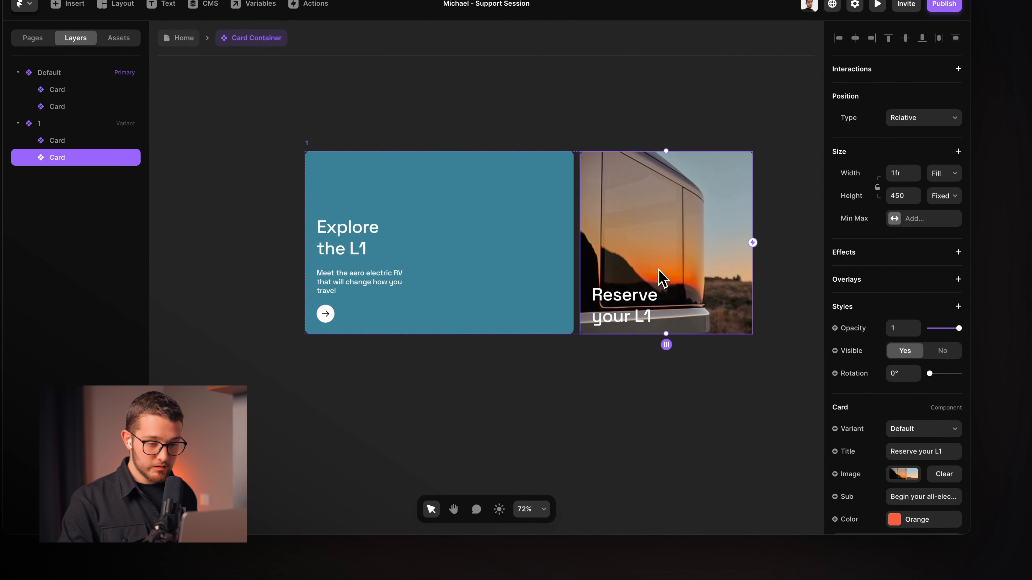
pyautogui.scroll(-3, 846, 391)
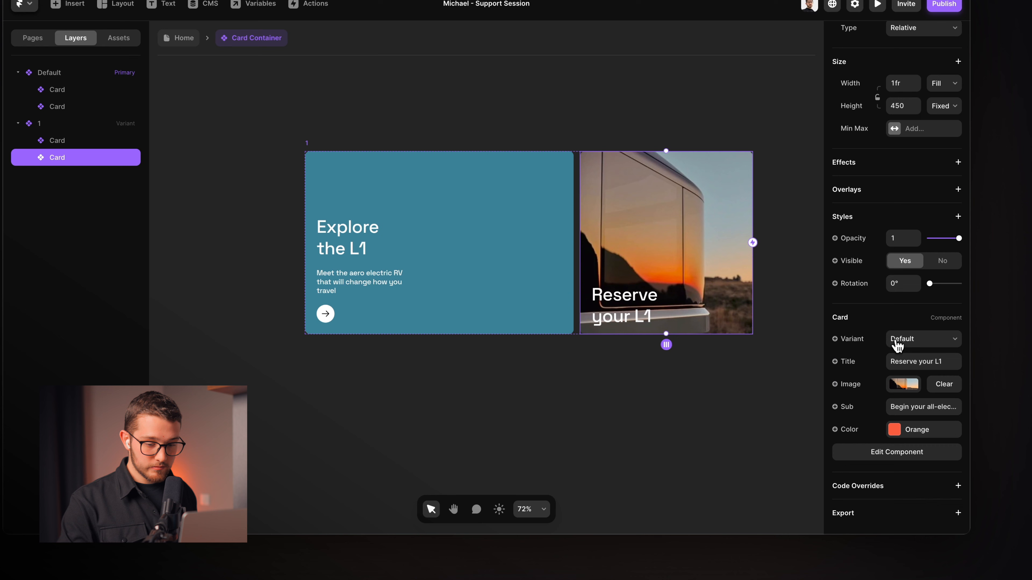
pyautogui.click(896, 343)
pyautogui.click(907, 370)
pyautogui.click(529, 366)
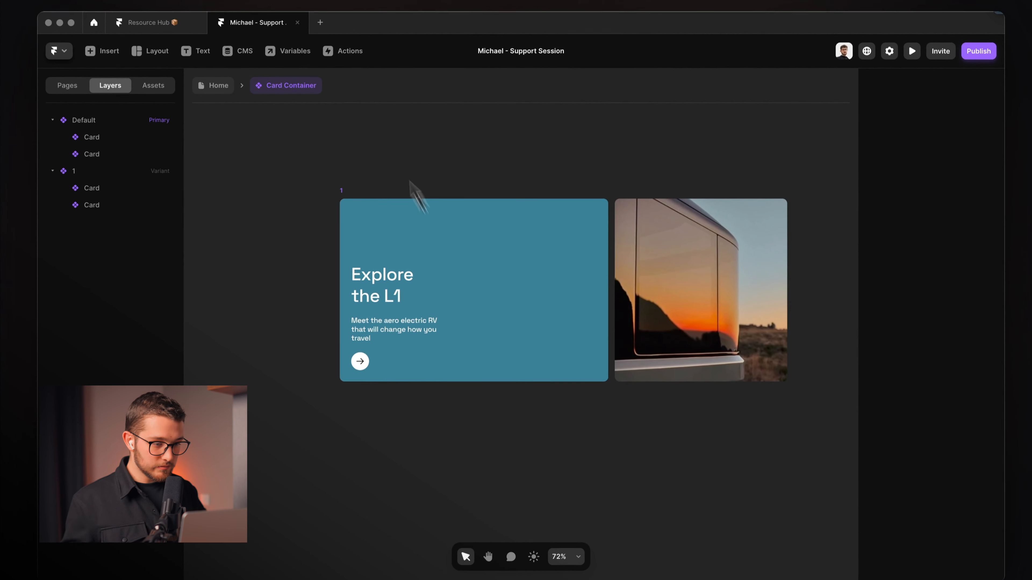
# Add another Card Container variant based on variant 1 and name it "2".
pyautogui.click(352, 200)
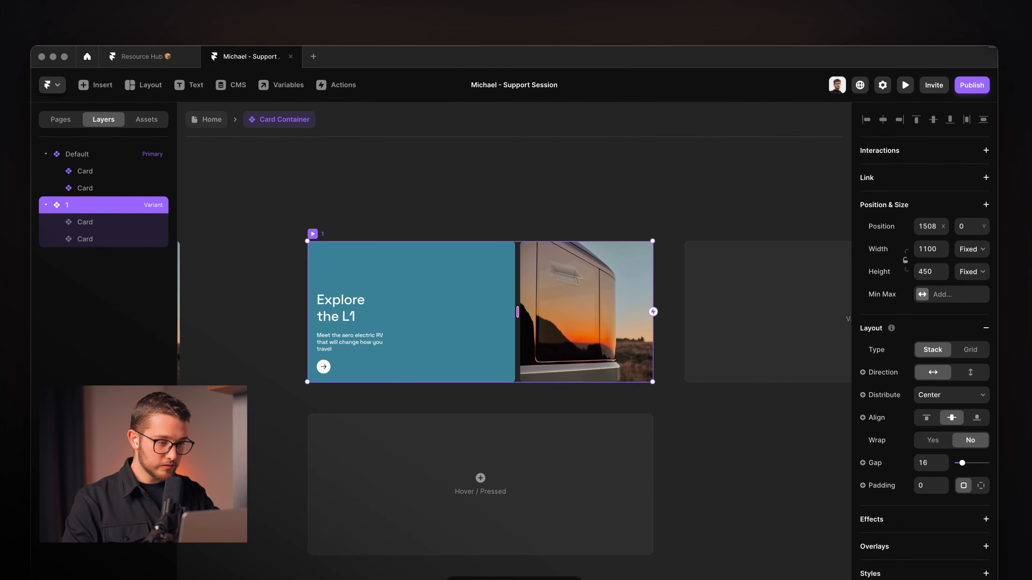
pyautogui.click(745, 297)
pyautogui.press('super+r')
pyautogui.write('2')
pyautogui.press('Return')
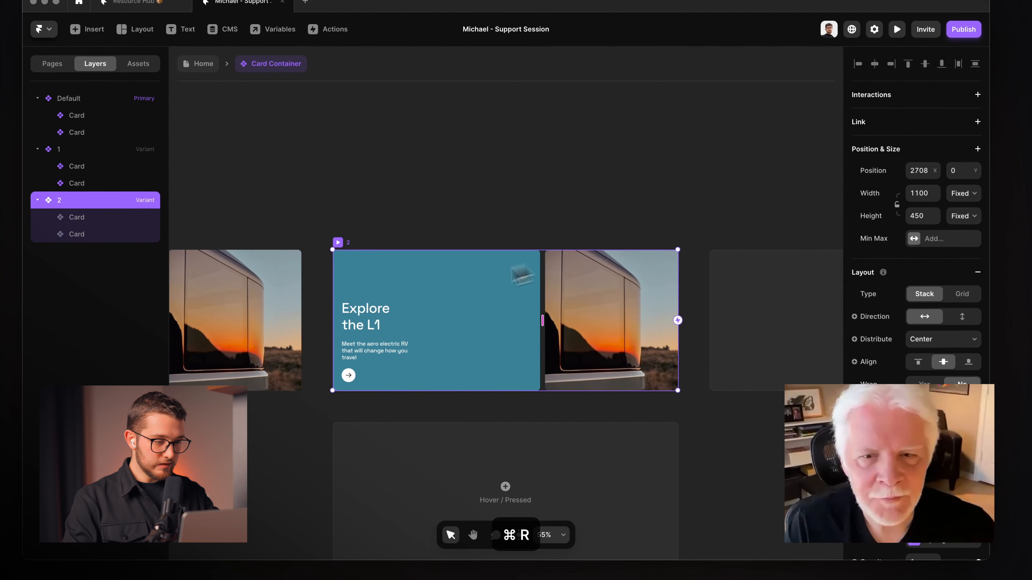
# Switch the "Explore the L1" card in variant 2 to its Idle variant and set its width to Fill.
pyautogui.click(406, 306)
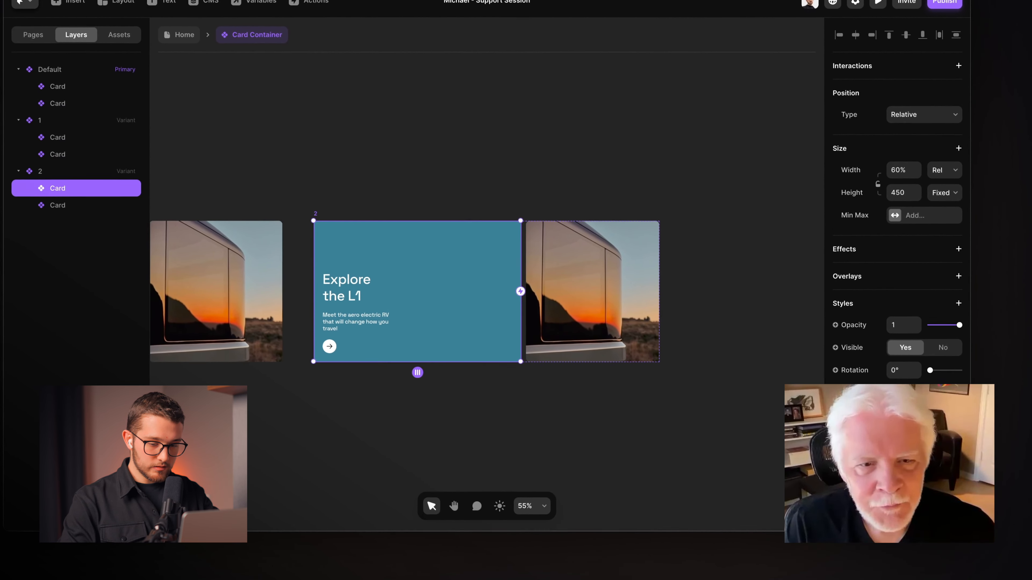
pyautogui.click(923, 426)
pyautogui.click(921, 451)
pyautogui.click(939, 171)
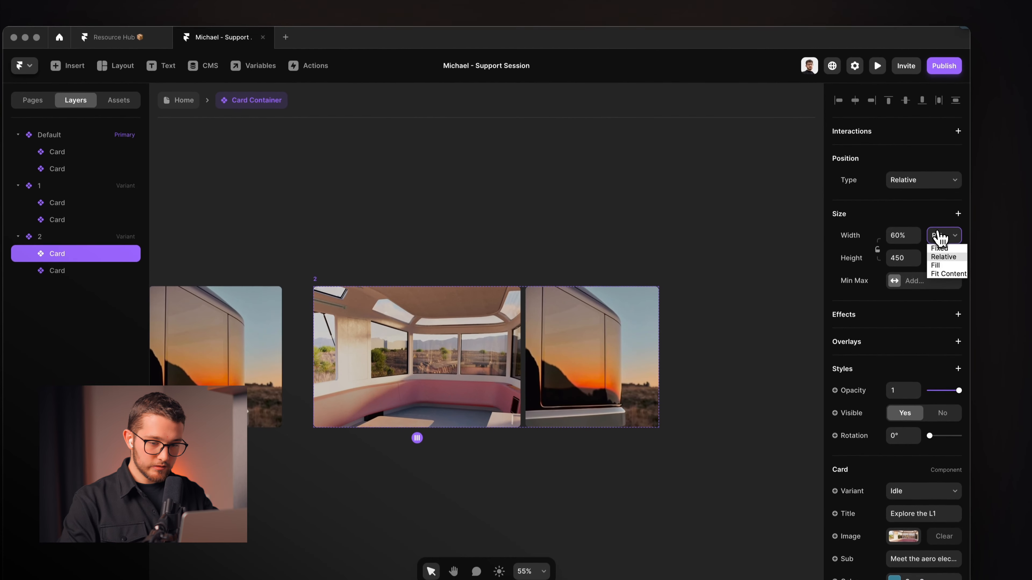
pyautogui.click(936, 265)
# Set the "Reserve your L1" card in variant 2 to a relative width of 60%.
pyautogui.click(535, 322)
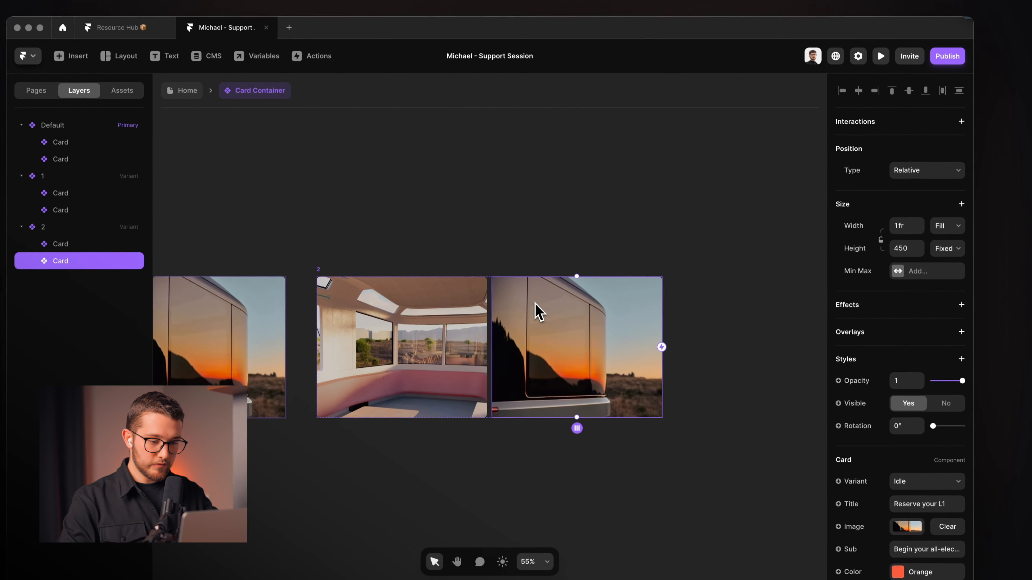
pyautogui.click(947, 226)
pyautogui.click(924, 250)
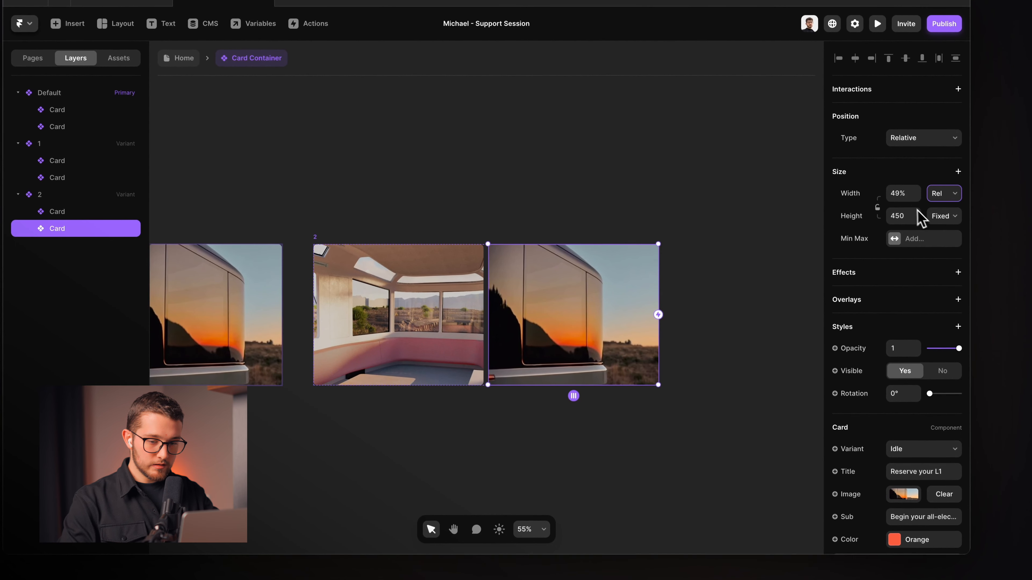
pyautogui.click(905, 198)
pyautogui.write('60')
pyautogui.press('Return')
# Switch the "Reserve your L1" card in variant 2 to its Hover State variant and clear the selection.
pyautogui.click(919, 449)
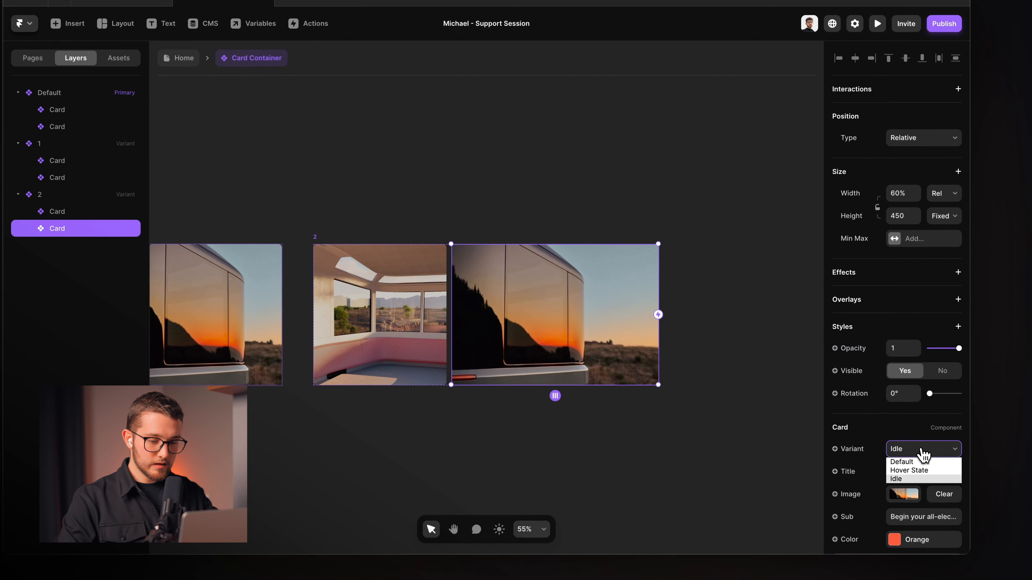
pyautogui.click(909, 457)
pyautogui.click(622, 438)
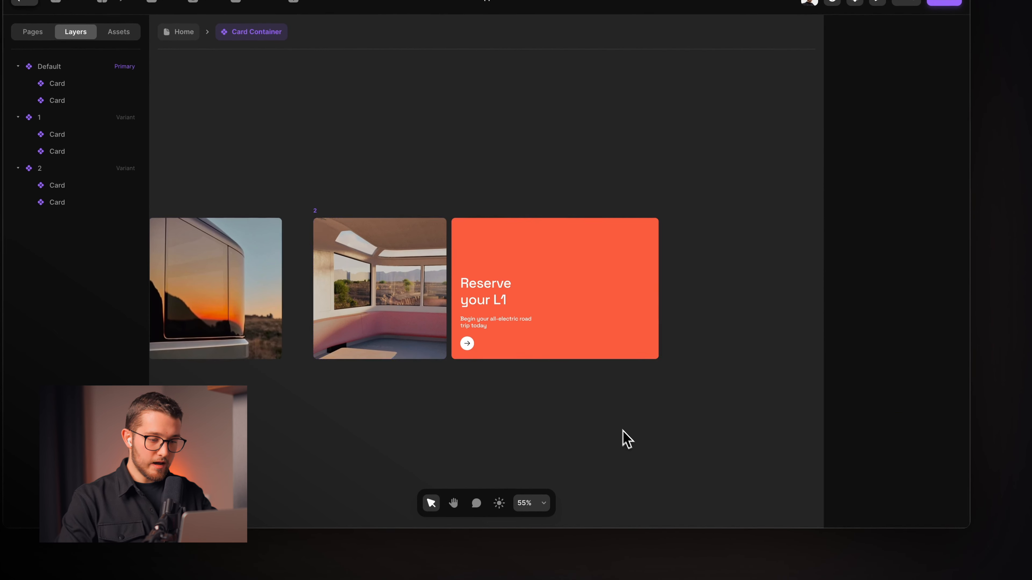
# Connect the "Explore the L1" card in the Default variant to variant 1 with a Mouse Enter interaction.
pyautogui.scroll(-3, 534, 212)
pyautogui.hscroll(-5, 471, 234)
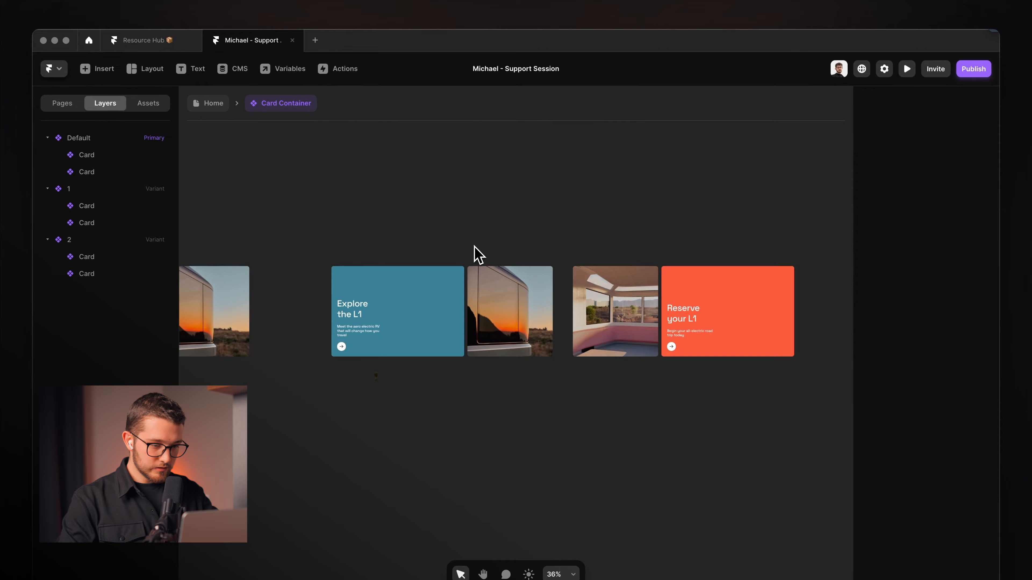
pyautogui.scroll(-1, 471, 234)
pyautogui.scroll(-1, 479, 240)
pyautogui.hscroll(-2, 480, 240)
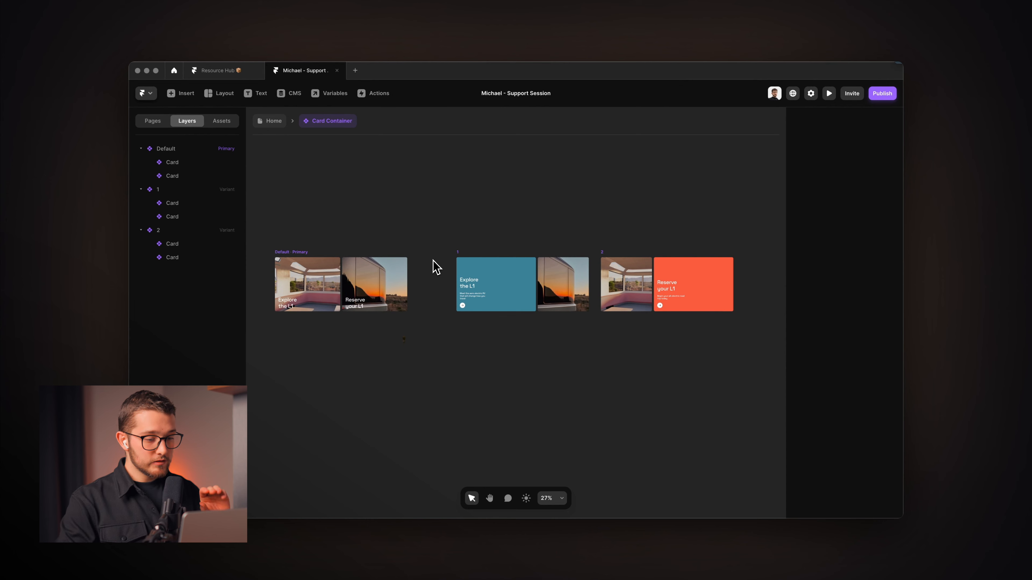
pyautogui.scroll(2, 436, 267)
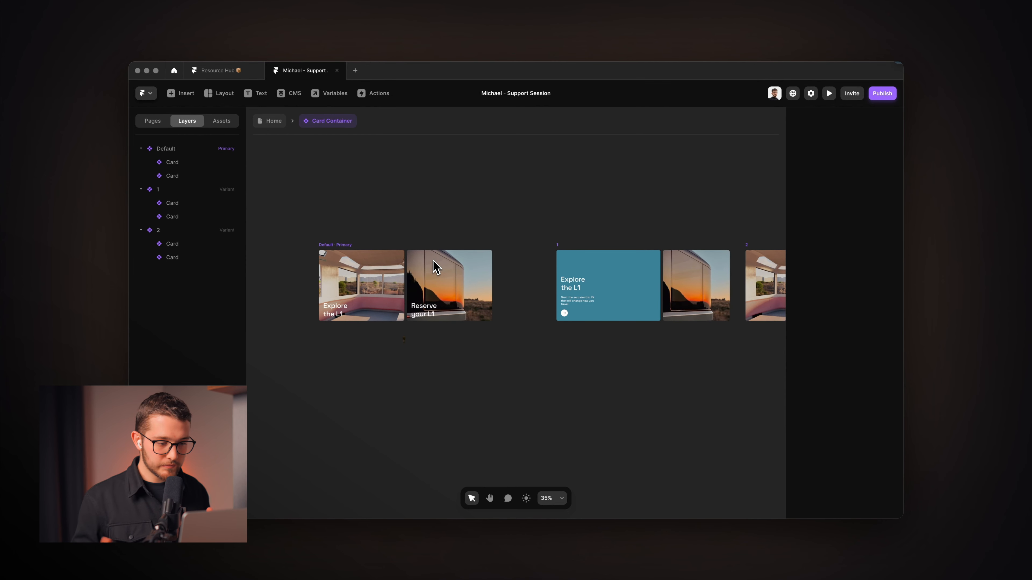
pyautogui.scroll(1, 436, 267)
pyautogui.click(360, 286)
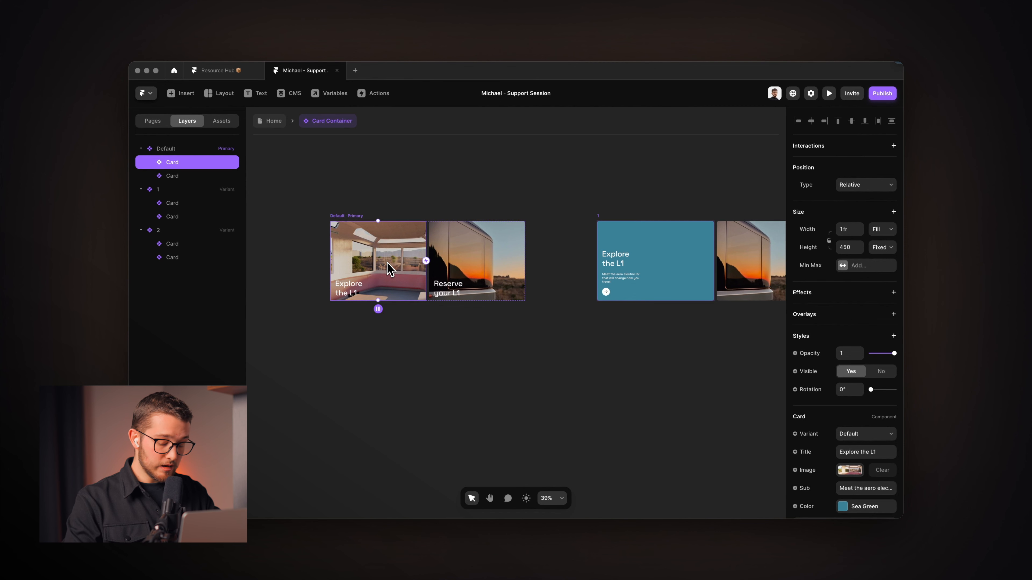
pyautogui.moveTo(426, 260); pyautogui.dragTo(418, 338)
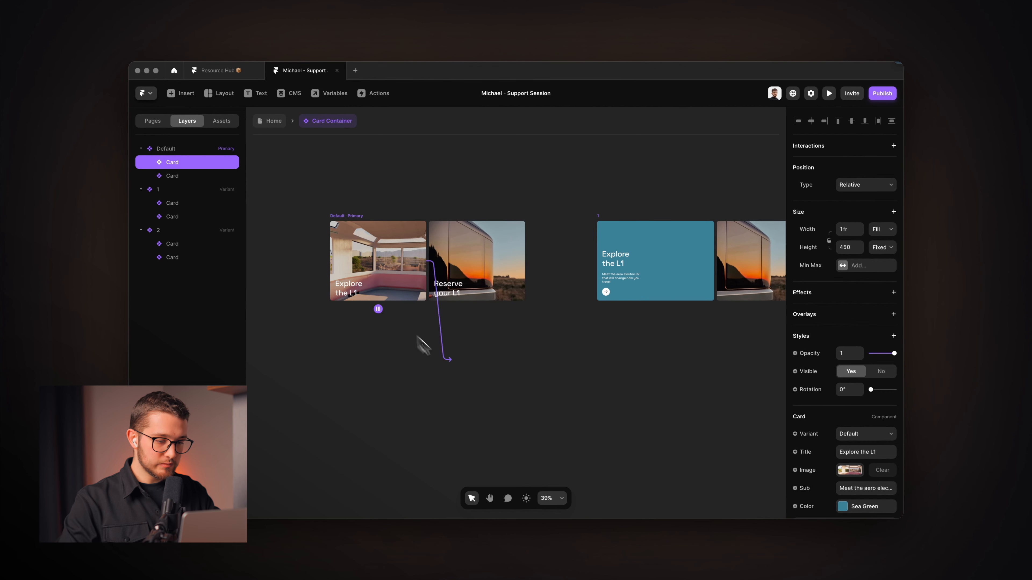
pyautogui.moveTo(548, 186); pyautogui.dragTo(447, 313)
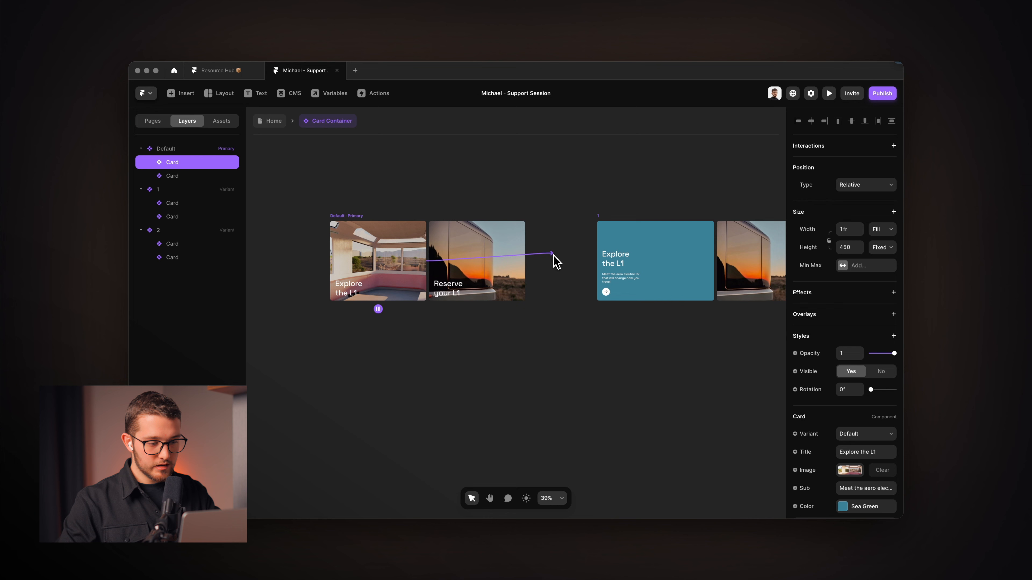
pyautogui.moveTo(561, 249); pyautogui.dragTo(528, 265)
pyautogui.moveTo(458, 258); pyautogui.dragTo(611, 255)
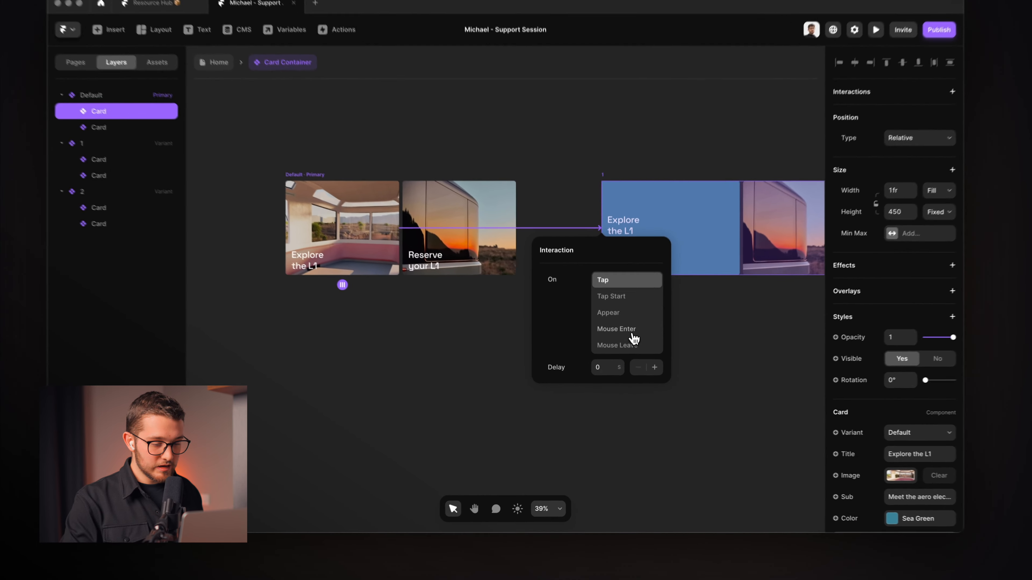
pyautogui.click(623, 350)
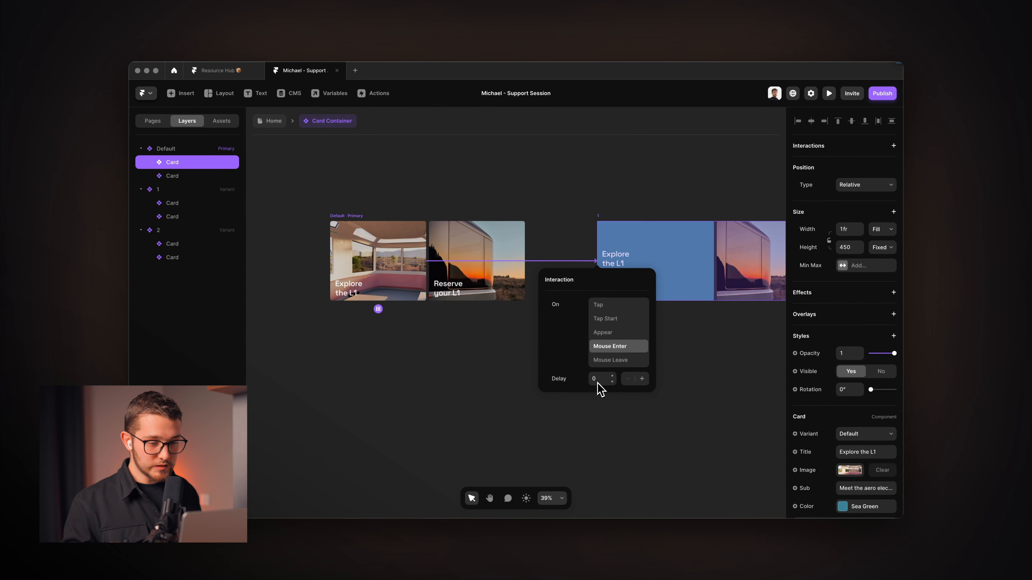
pyautogui.click(694, 362)
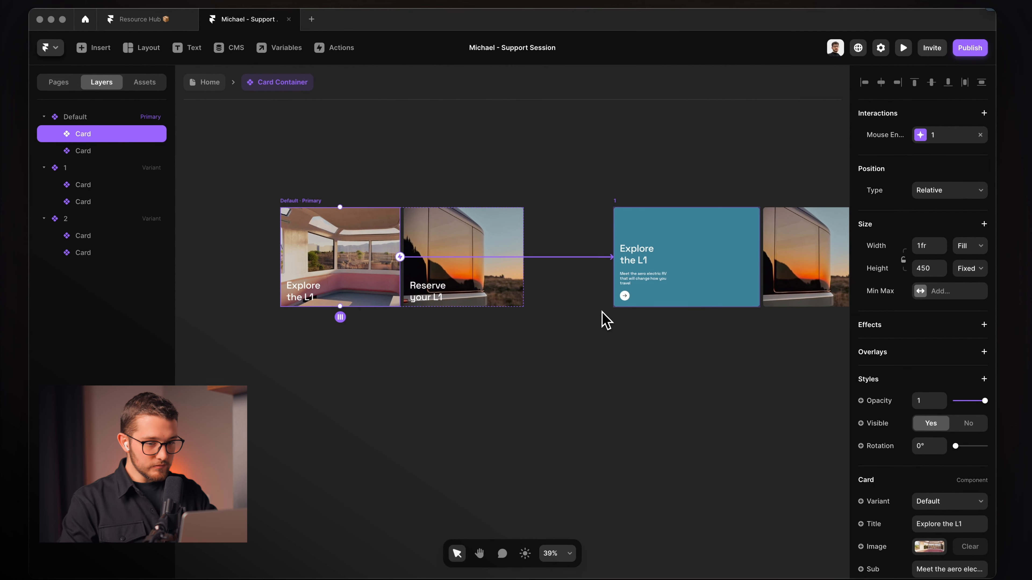
# Connect the "Reserve your L1" card in the Default variant to variant 2 and check its Mouse Enter trigger.
pyautogui.hscroll(3, 499, 292)
pyautogui.click(387, 305)
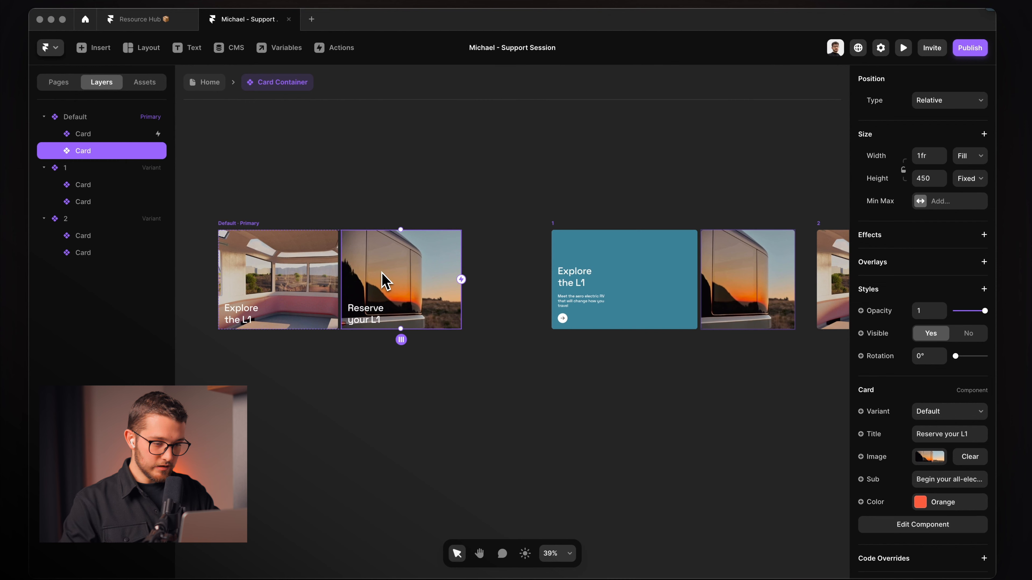
pyautogui.hscroll(5, 433, 385)
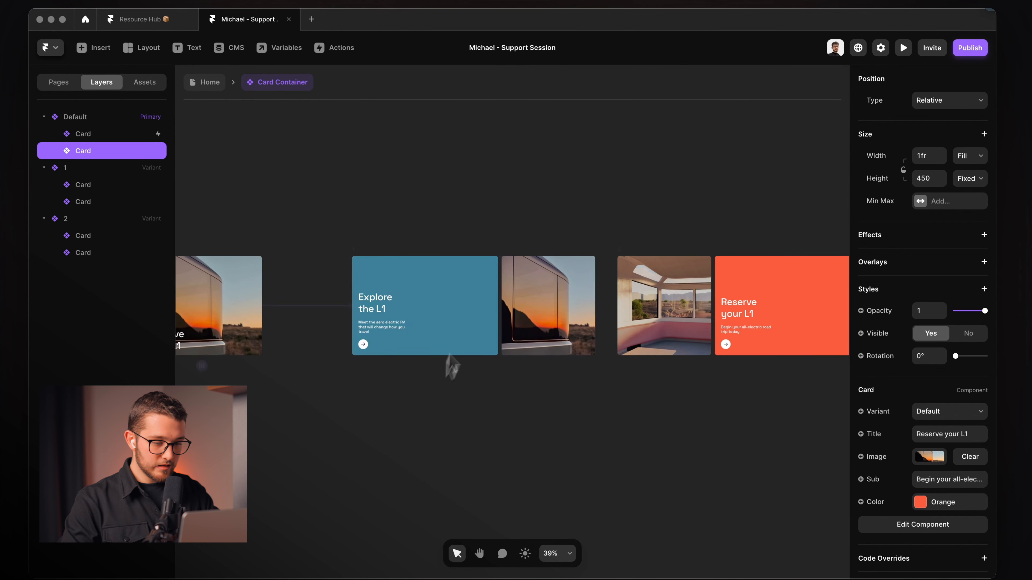
pyautogui.moveTo(451, 368); pyautogui.dragTo(668, 268)
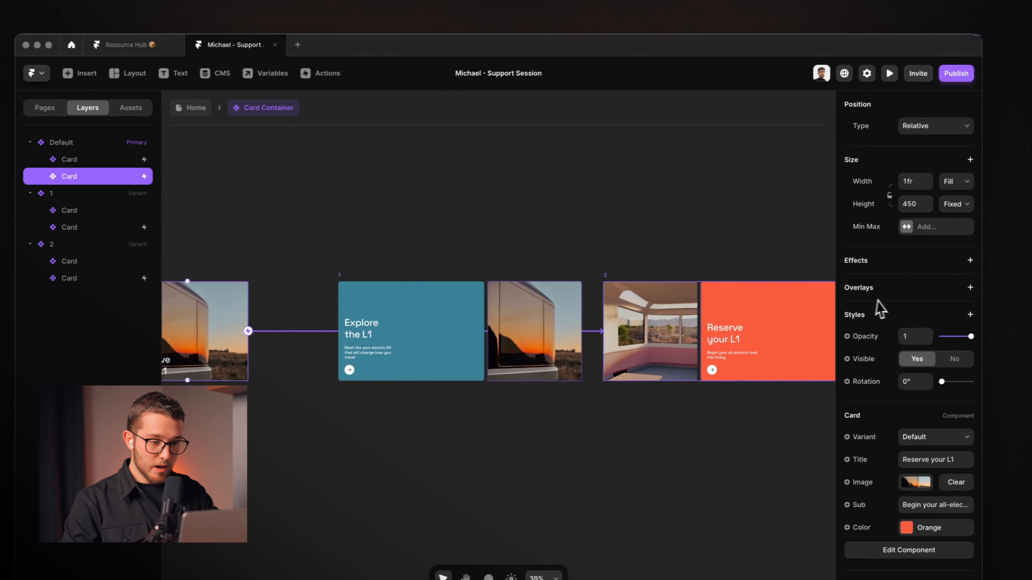
pyautogui.click(906, 175)
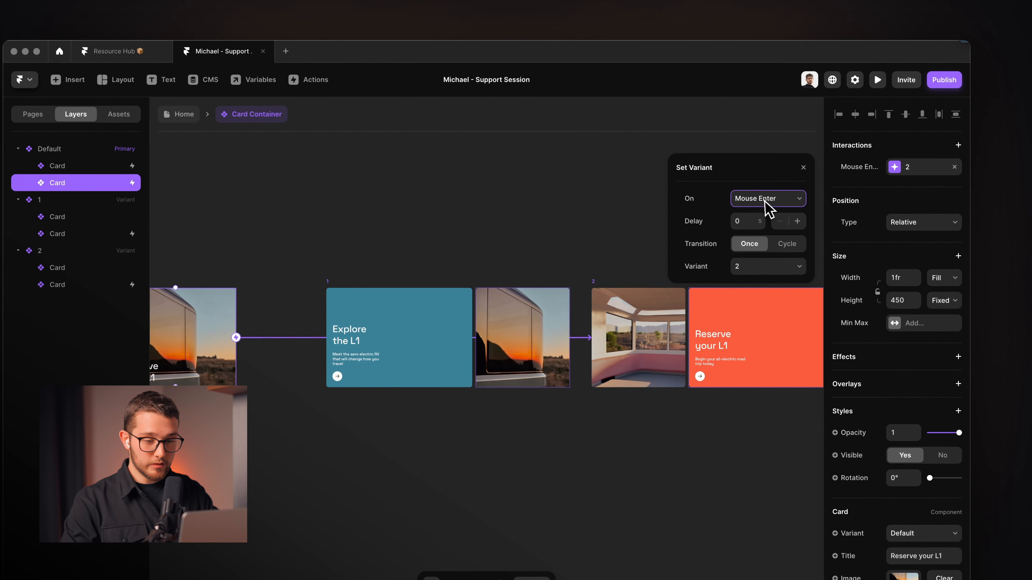
pyautogui.click(907, 175)
# Preview the Default variant, test the hover transitions on both cards, and return to the canvas.
pyautogui.scroll(-4, 595, 244)
pyautogui.hscroll(-1, 595, 244)
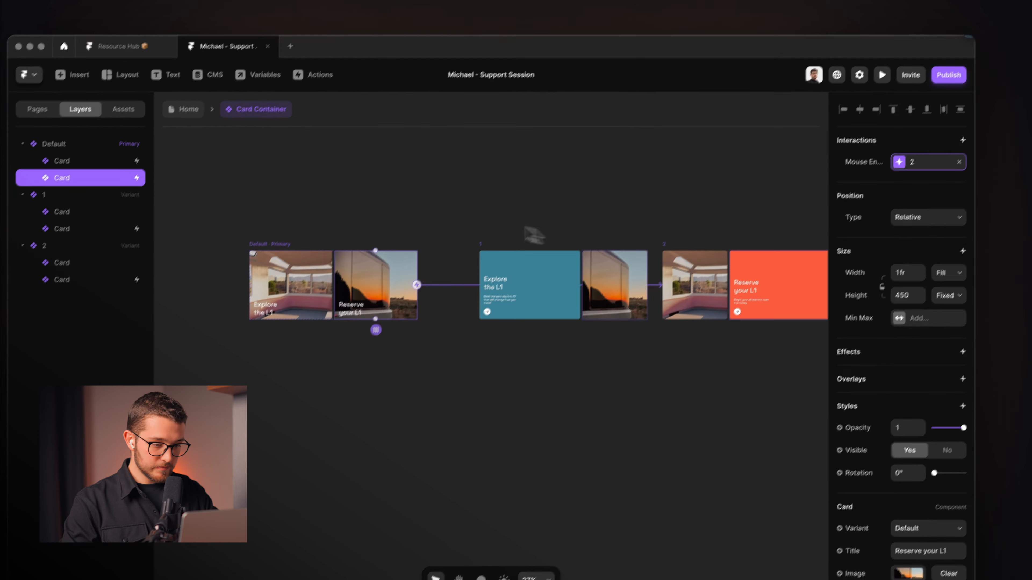
pyautogui.click(504, 230)
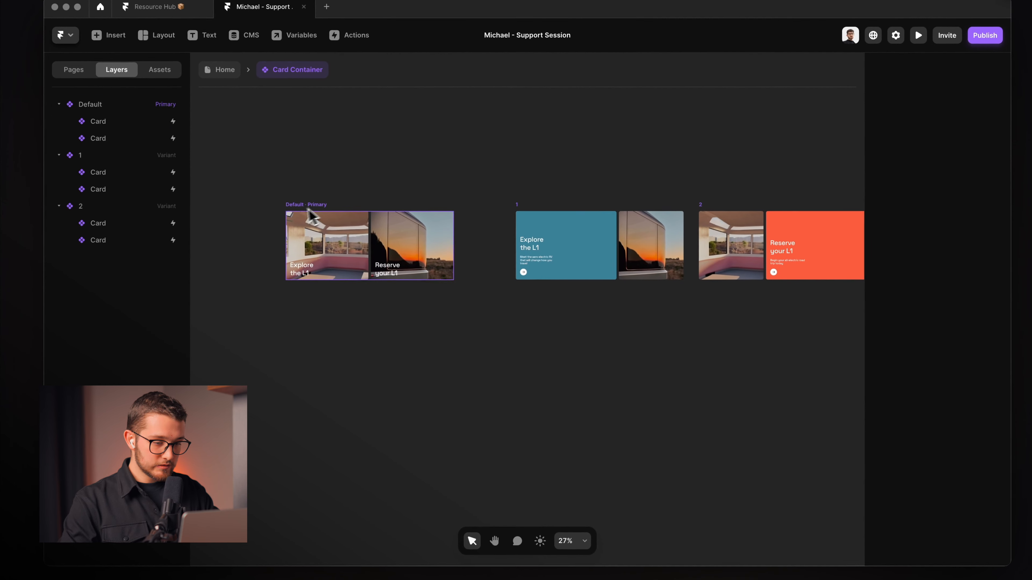
pyautogui.click(302, 213)
pyautogui.press('super+p')
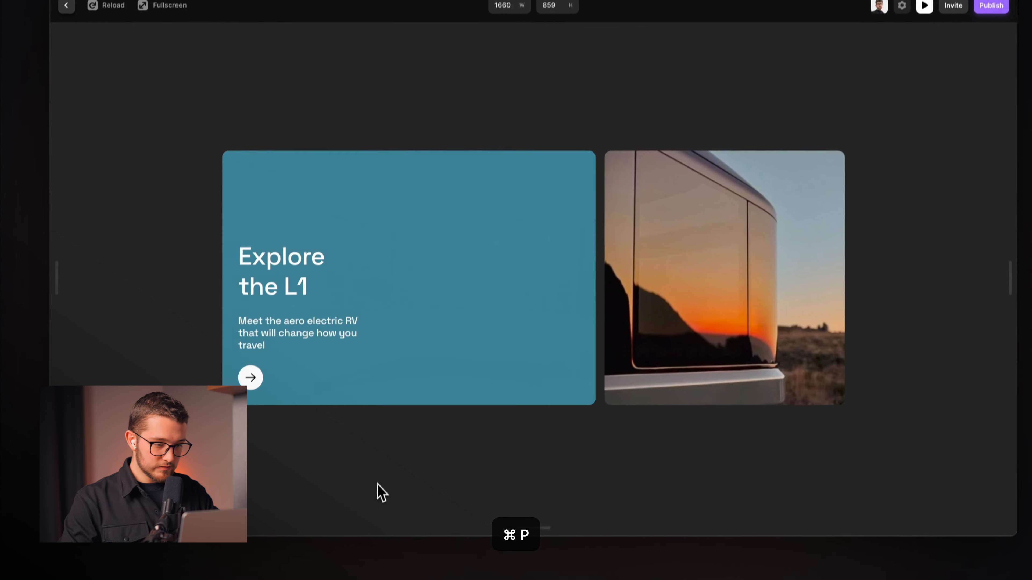
pyautogui.press('super+r')
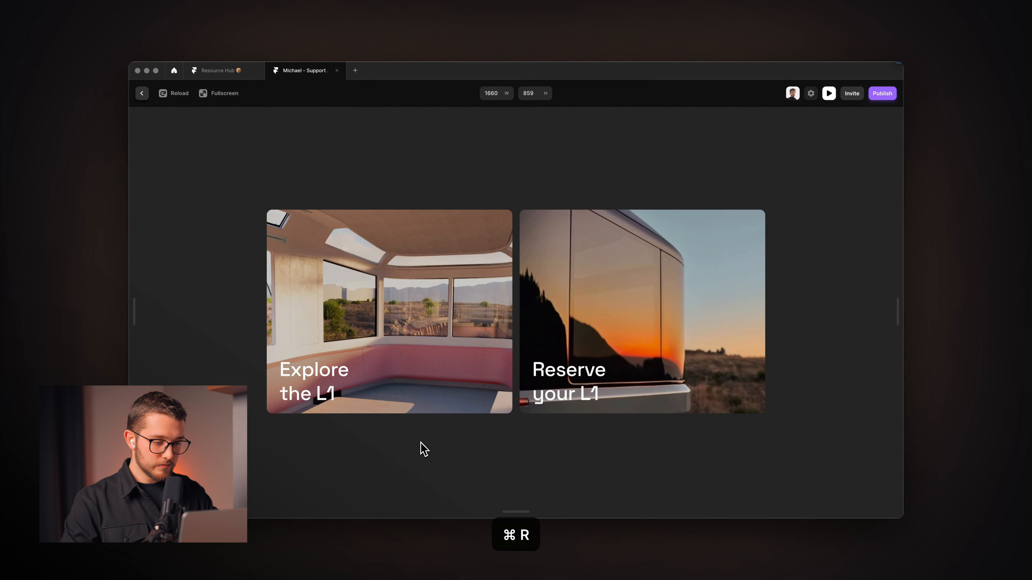
pyautogui.moveTo(403, 309)
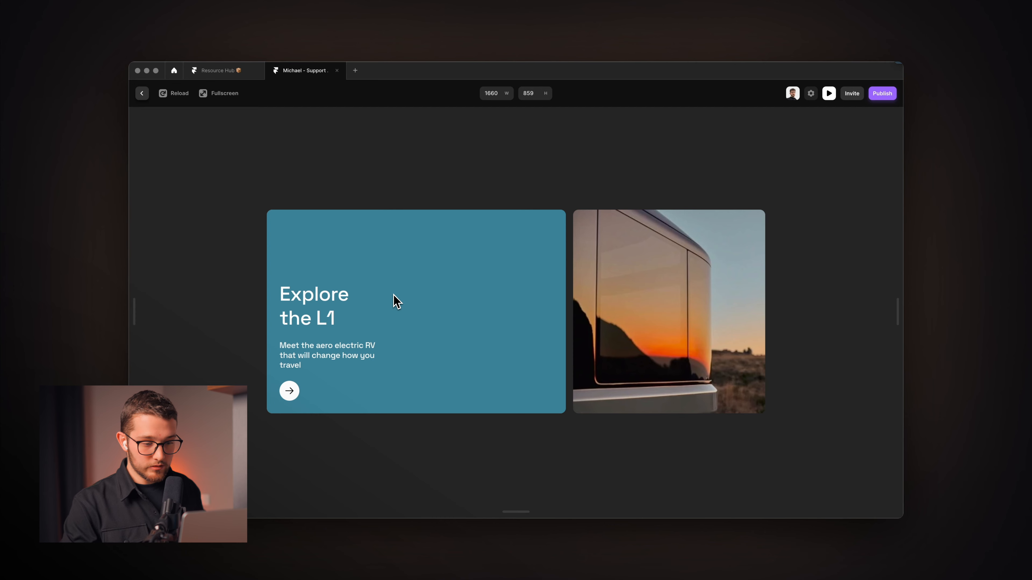
pyautogui.moveTo(632, 295)
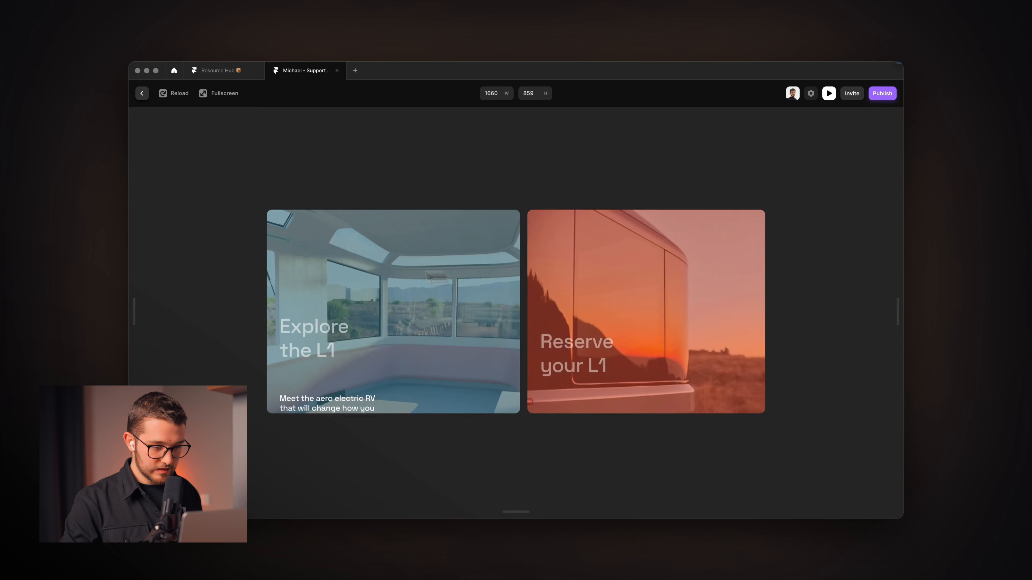
pyautogui.moveTo(449, 305)
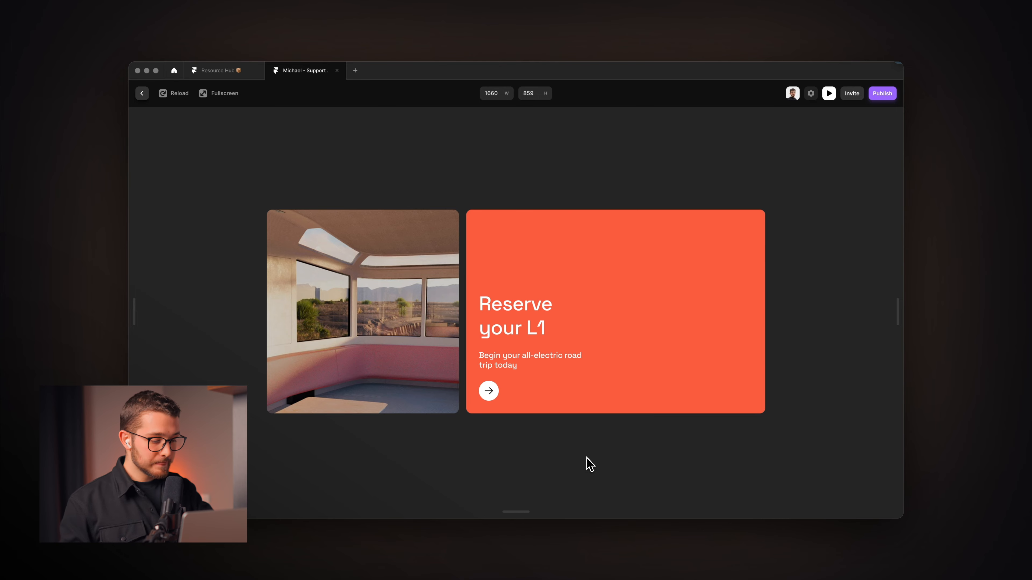
pyautogui.click(142, 93)
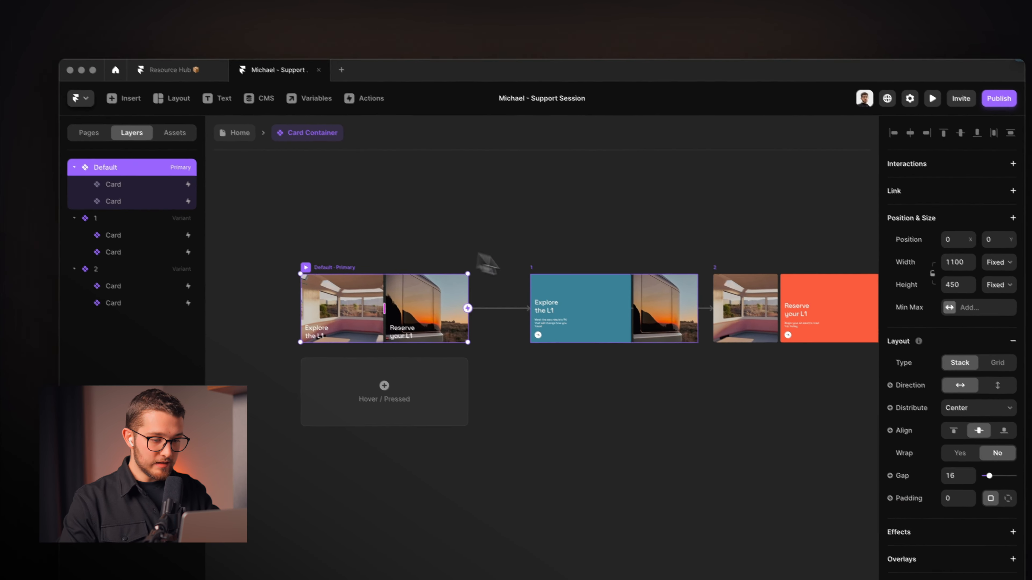
# Connect the whole of variant 1 back to the Default variant with a Mouse Leave interaction.
pyautogui.click(554, 285)
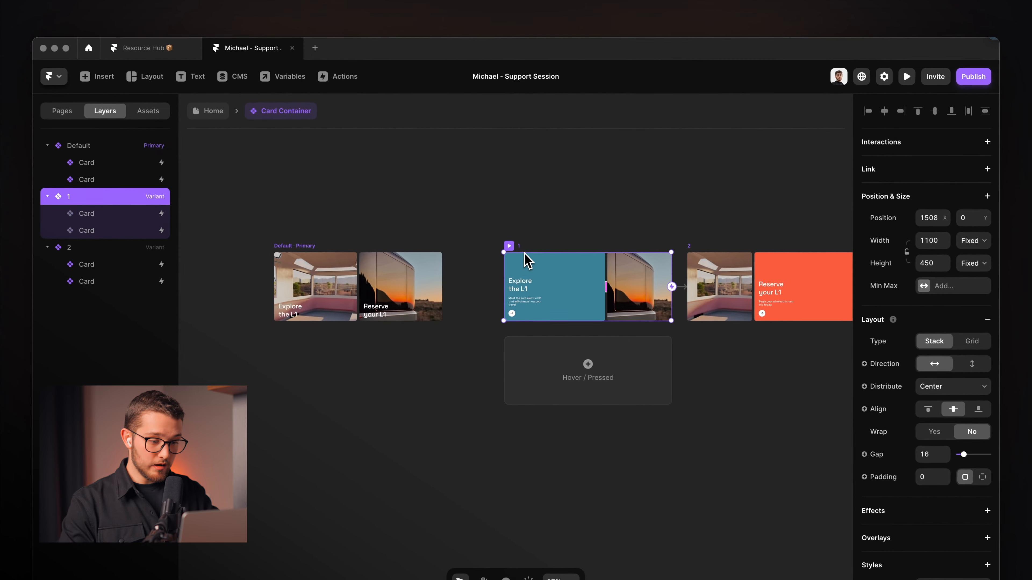
pyautogui.click(515, 222)
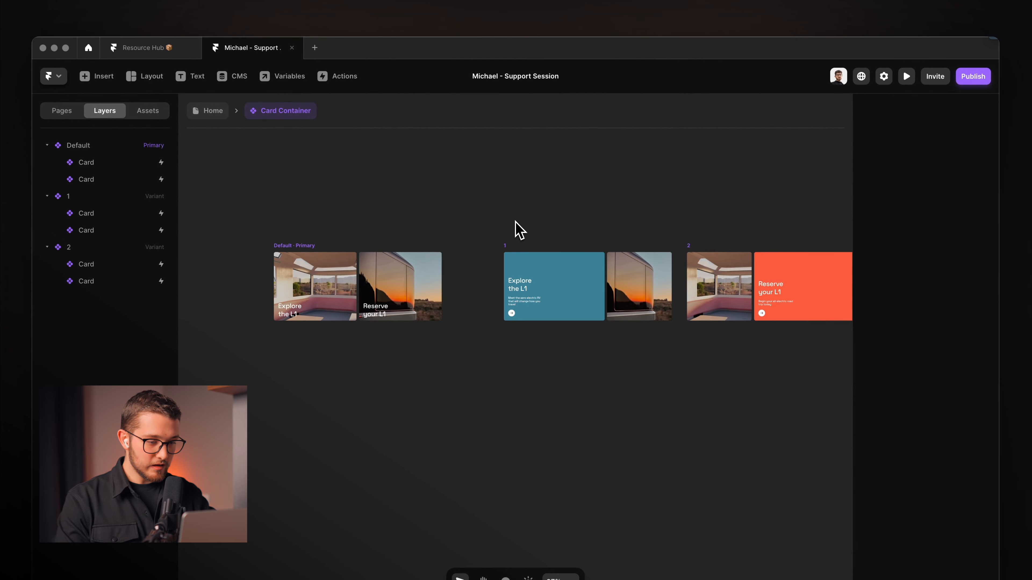
pyautogui.click(508, 246)
pyautogui.scroll(3, 557, 234)
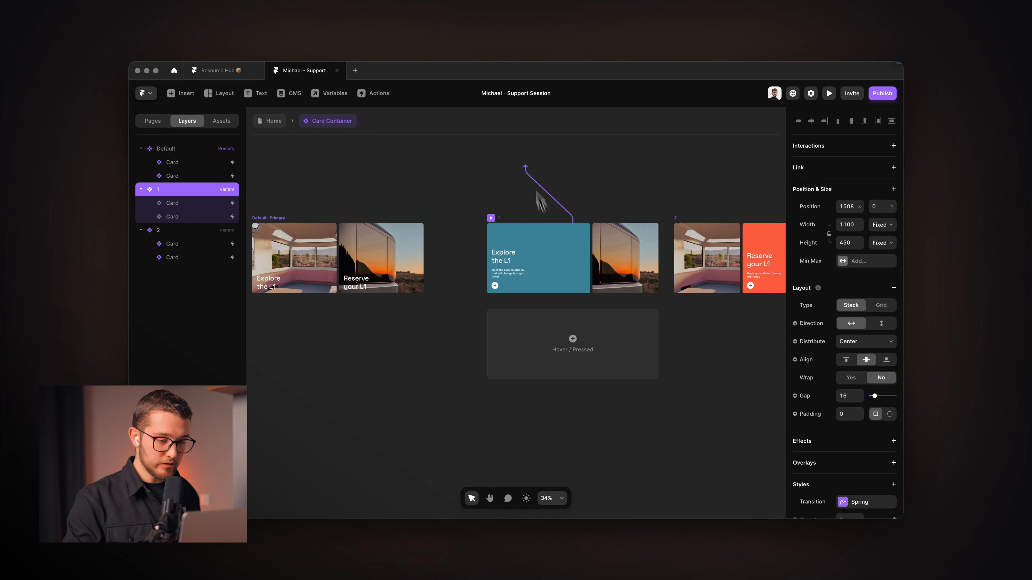
pyautogui.moveTo(382, 221); pyautogui.dragTo(396, 227)
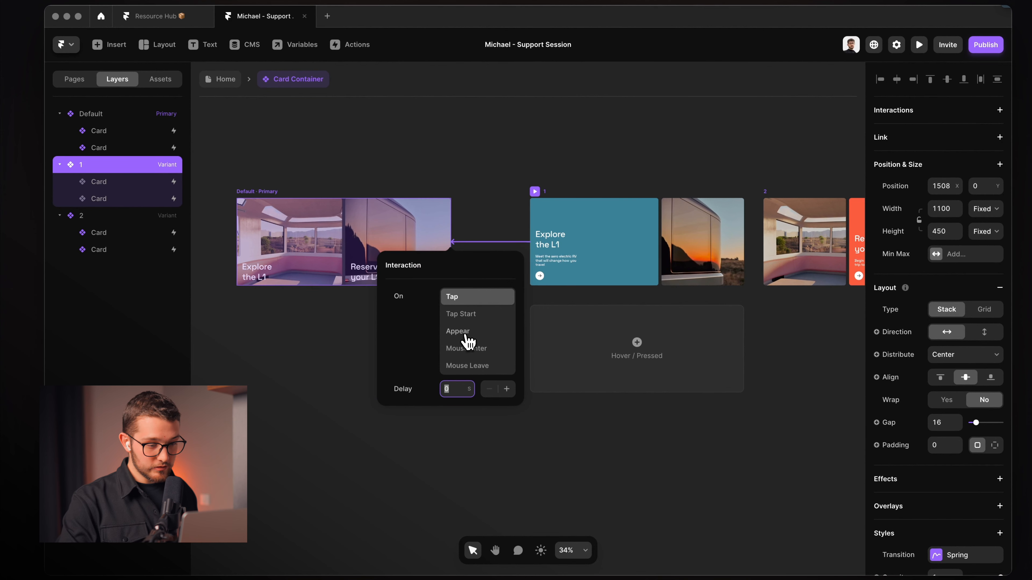
pyautogui.click(470, 370)
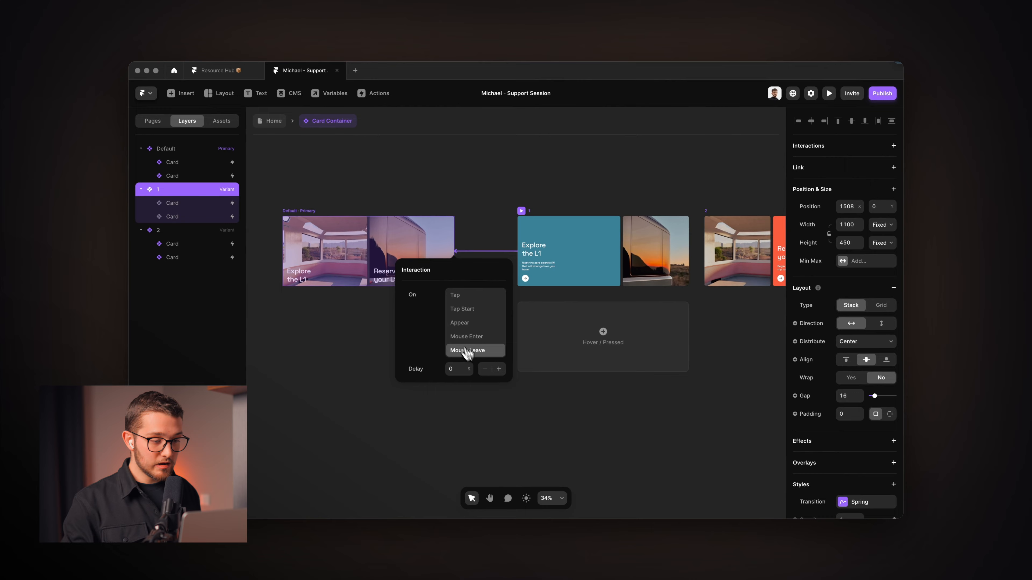
pyautogui.click(479, 197)
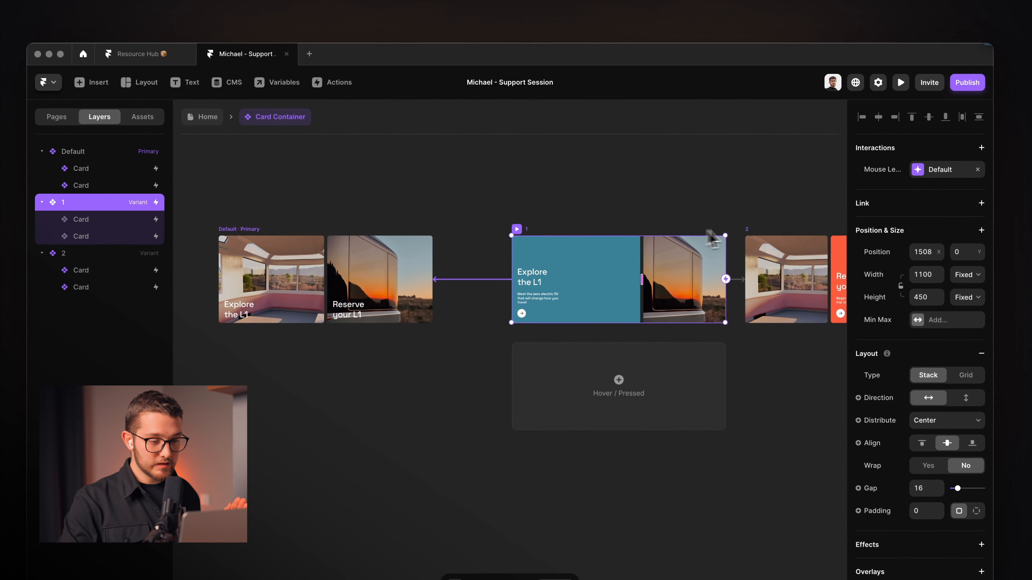
# Connect the whole of variant 2 back to the Default variant with a Mouse Leave interaction.
pyautogui.click(751, 240)
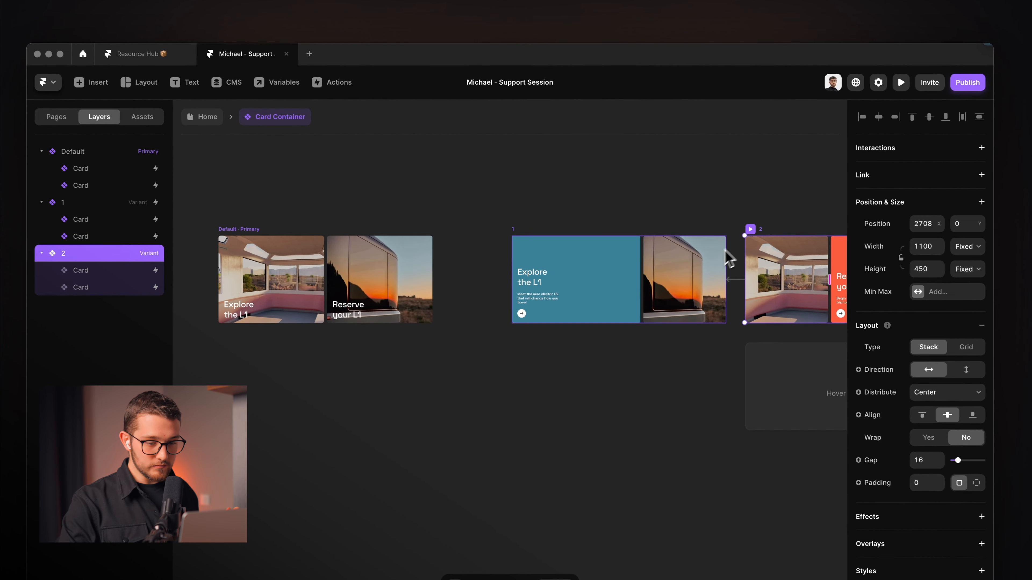
pyautogui.hscroll(3, 723, 260)
pyautogui.moveTo(702, 260); pyautogui.dragTo(353, 302)
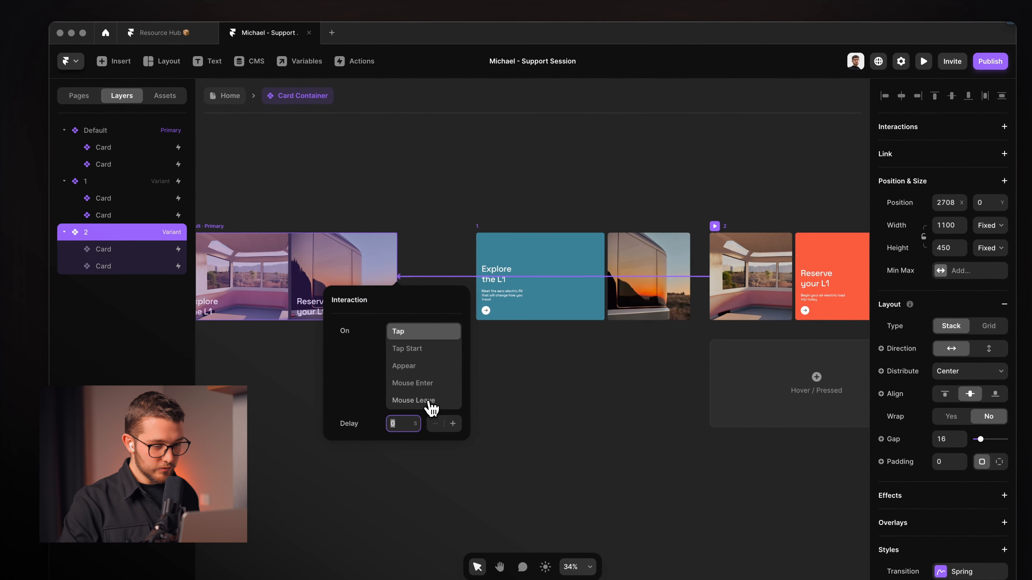
pyautogui.click(422, 404)
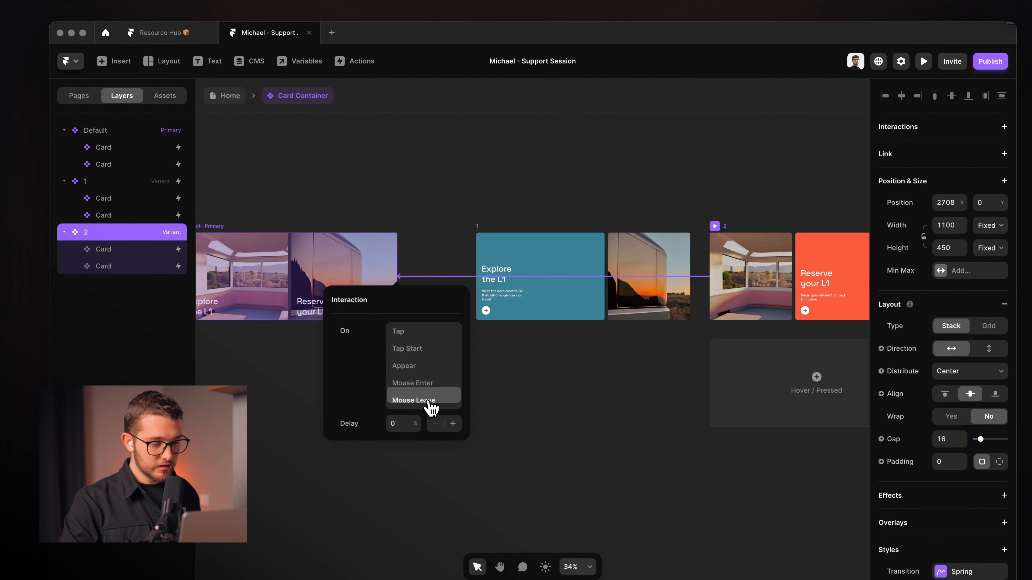
pyautogui.click(524, 160)
# Preview the Default variant to test the hover and mouse-leave transitions, and return to the canvas.
pyautogui.click(207, 232)
pyautogui.hscroll(-1, 208, 231)
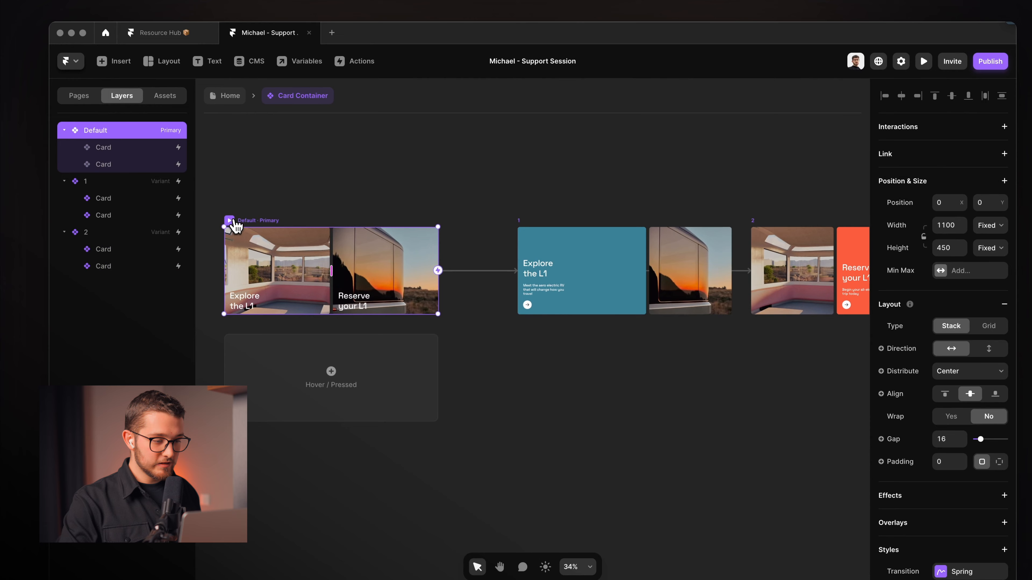
pyautogui.click(230, 221)
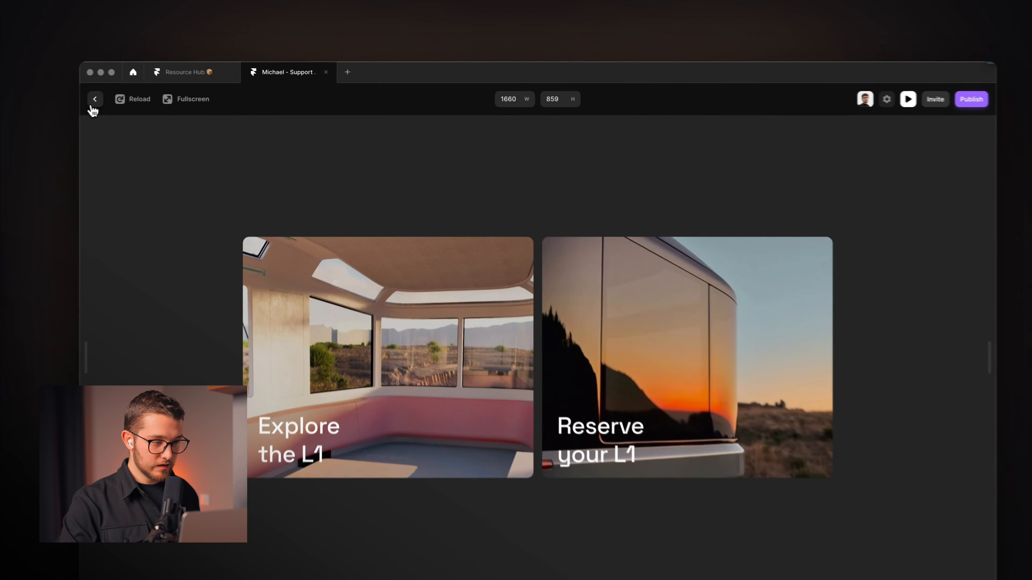
pyautogui.click(92, 104)
# Return to the Home page and give the Desktop Card Container a max width of 1100 px.
pyautogui.click(247, 138)
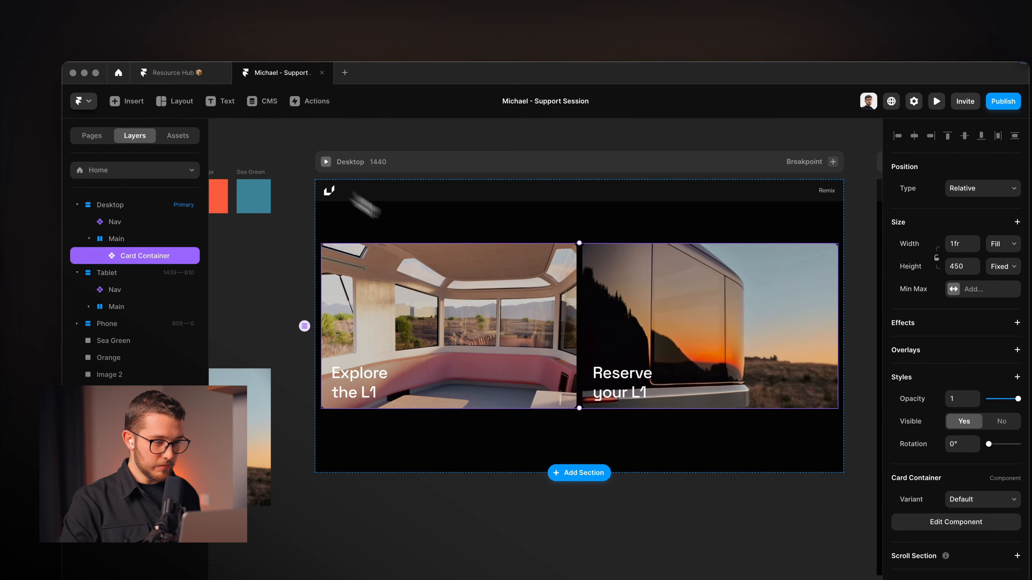
pyautogui.scroll(-3, 448, 272)
pyautogui.scroll(3, 448, 272)
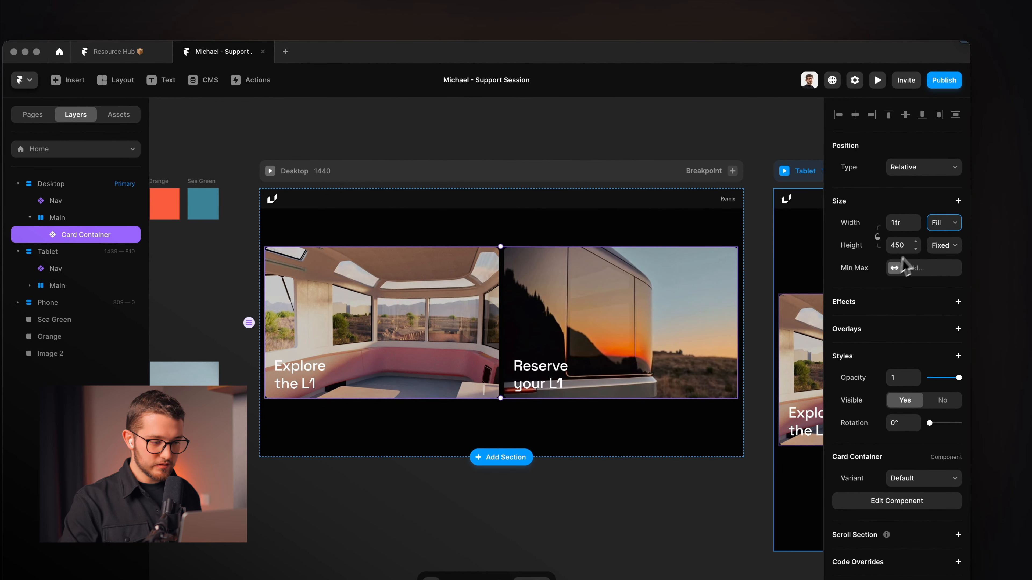
pyautogui.click(908, 268)
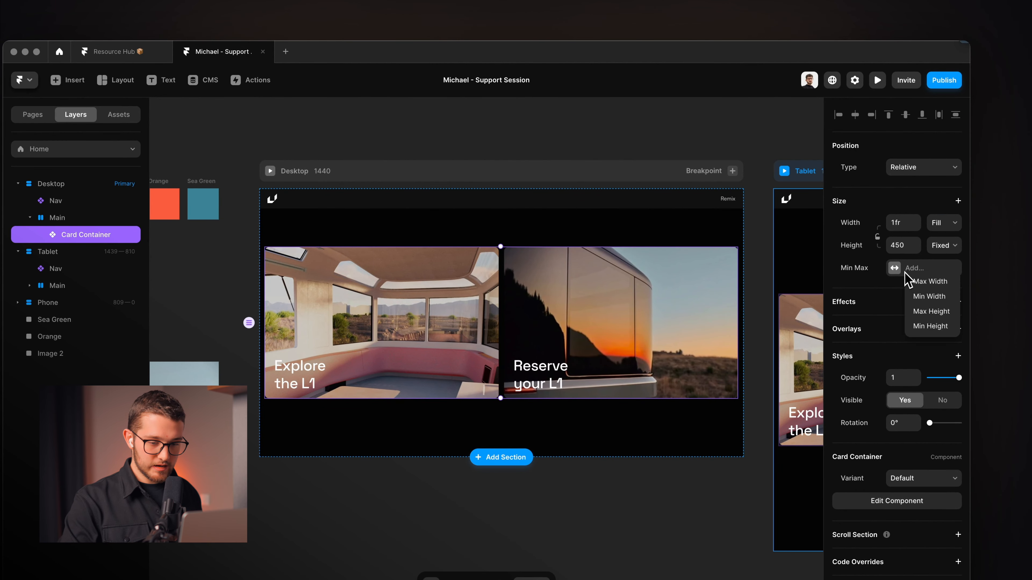
pyautogui.click(928, 282)
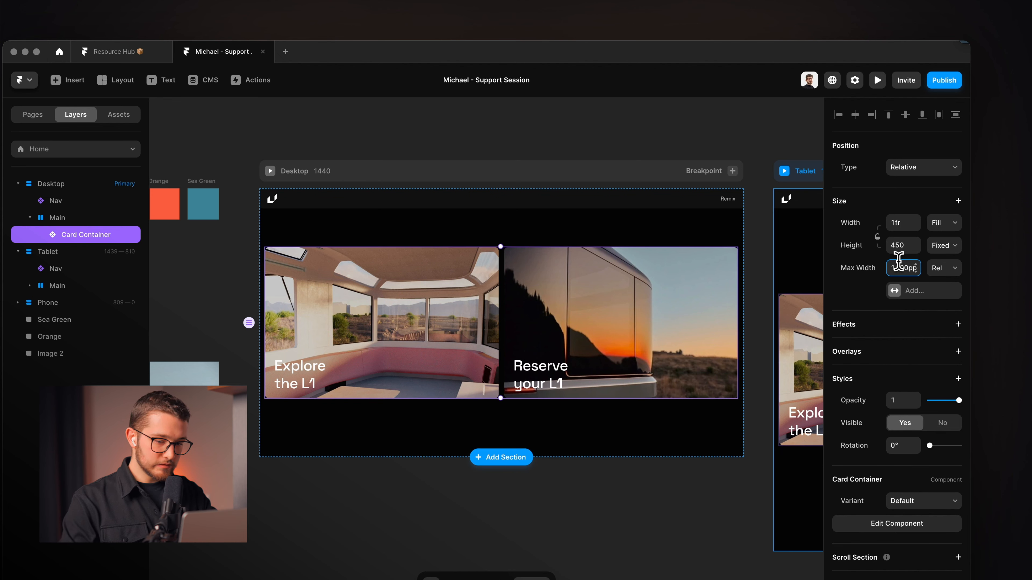
pyautogui.press('Return')
pyautogui.click(583, 141)
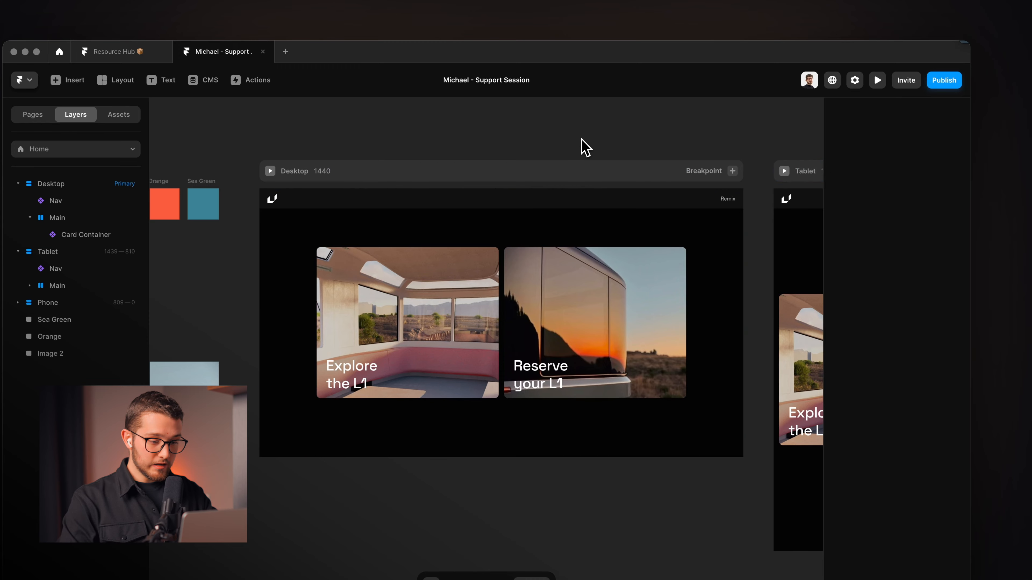
# Preview the Desktop breakpoint, narrow the preview width to 1252 to check the cards' responsiveness, and return to the canvas.
pyautogui.click(304, 187)
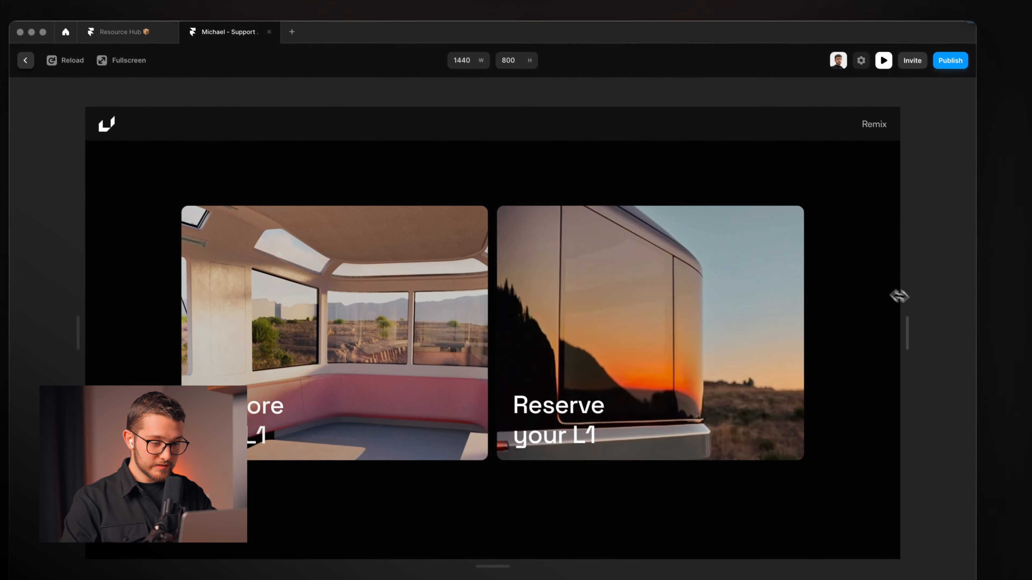
pyautogui.moveTo(898, 296); pyautogui.dragTo(742, 306)
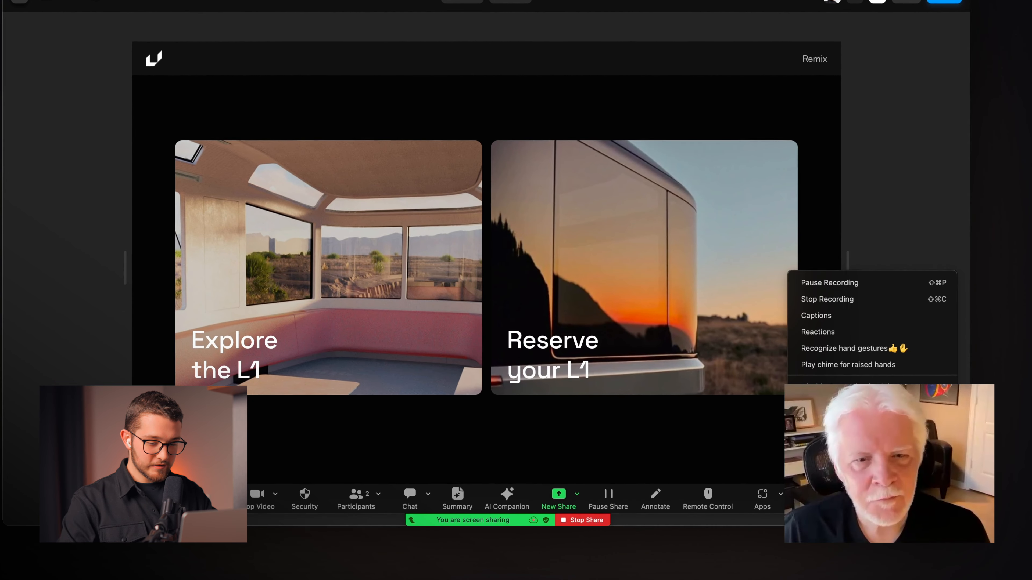
pyautogui.click(871, 444)
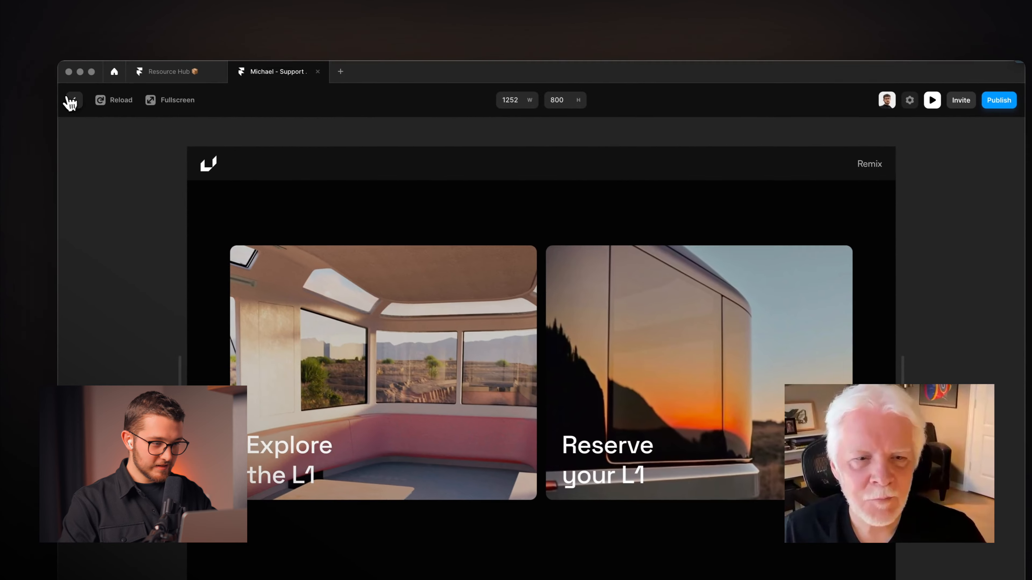
pyautogui.click(19, 2)
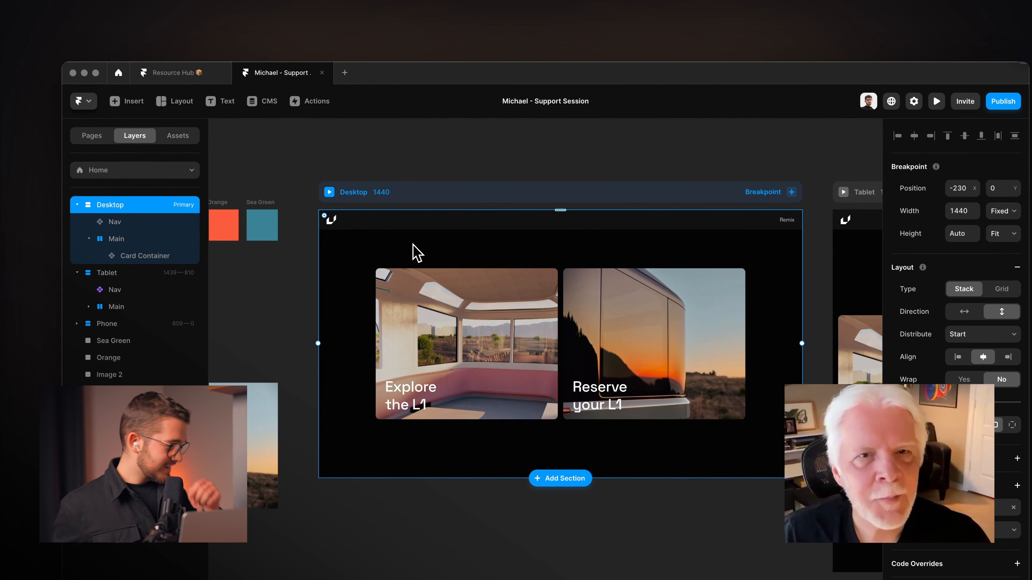
pyautogui.click(454, 149)
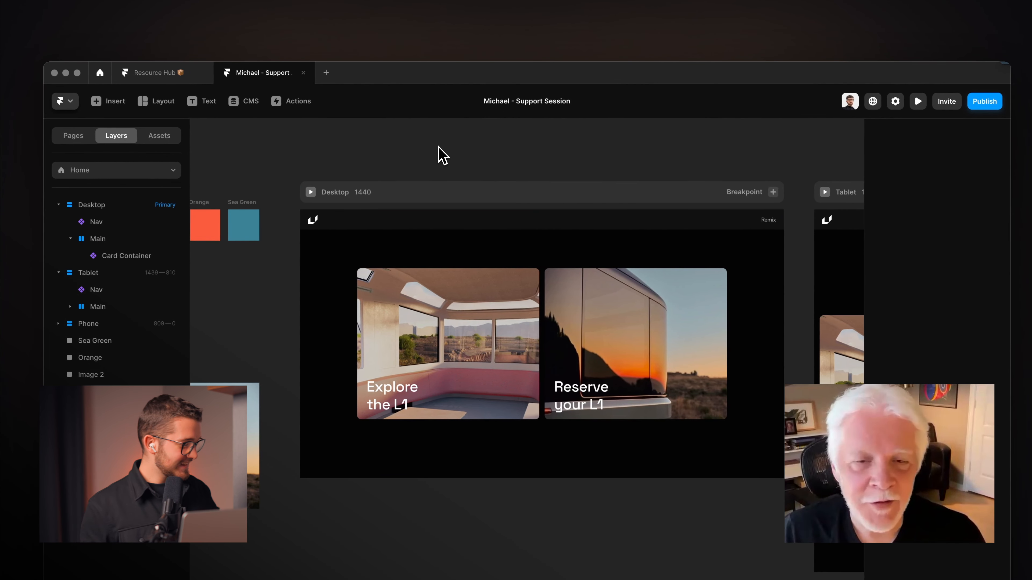
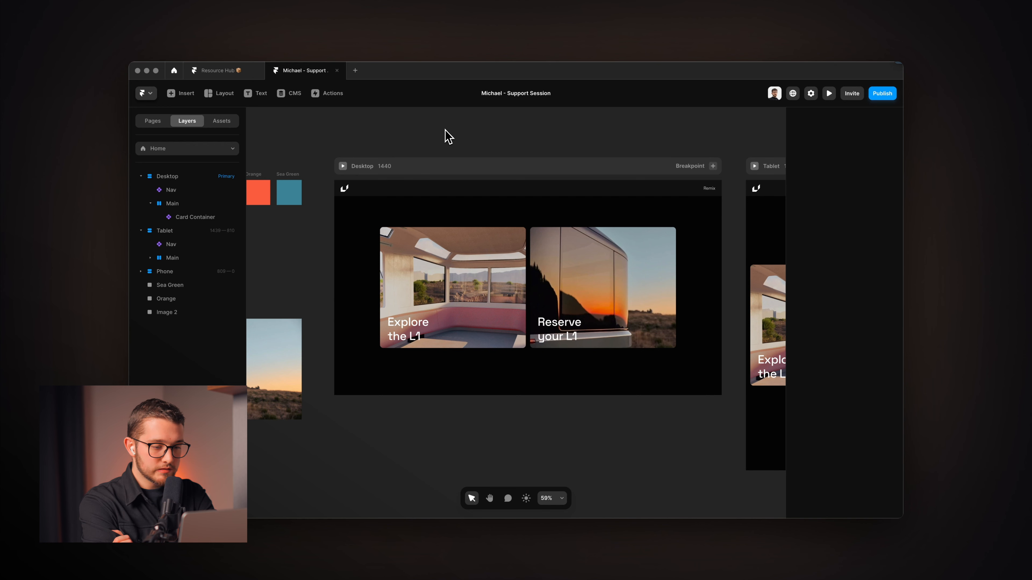
# Open the Card component inside the Card Container and add a variant named Mobile.
pyautogui.scroll(-3, 455, 179)
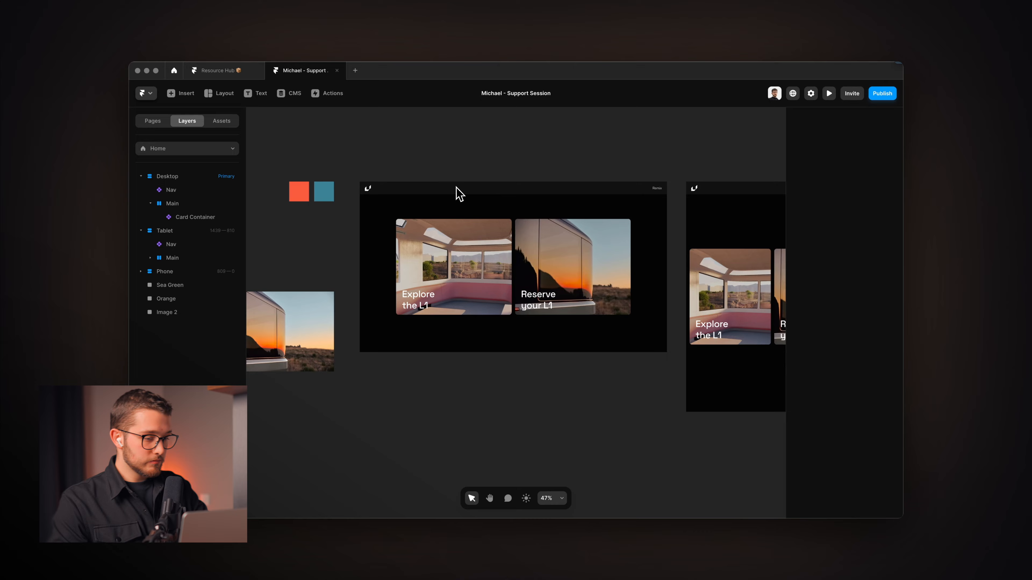
pyautogui.doubleClick(438, 284)
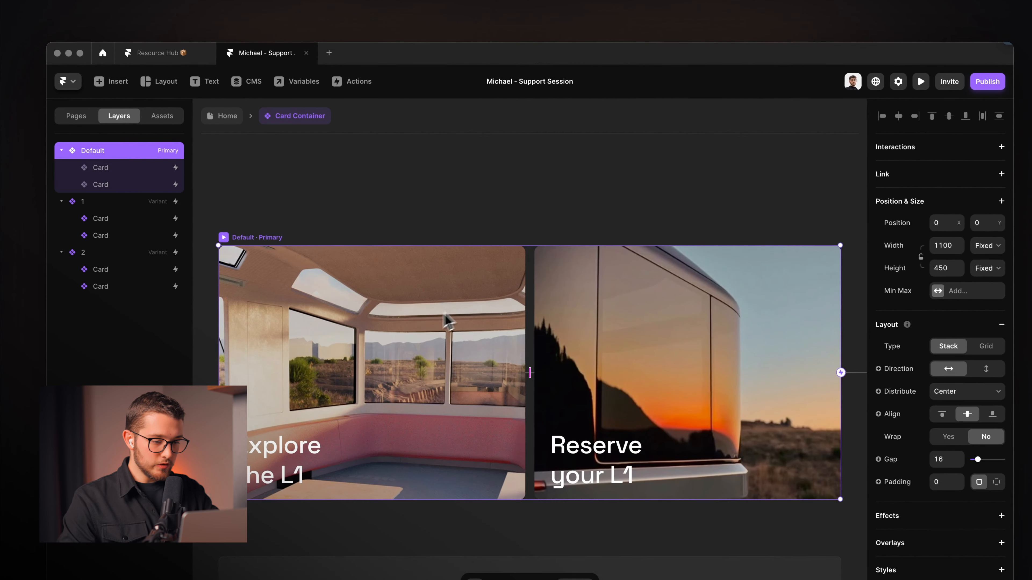
pyautogui.click(427, 301)
pyautogui.doubleClick(378, 324)
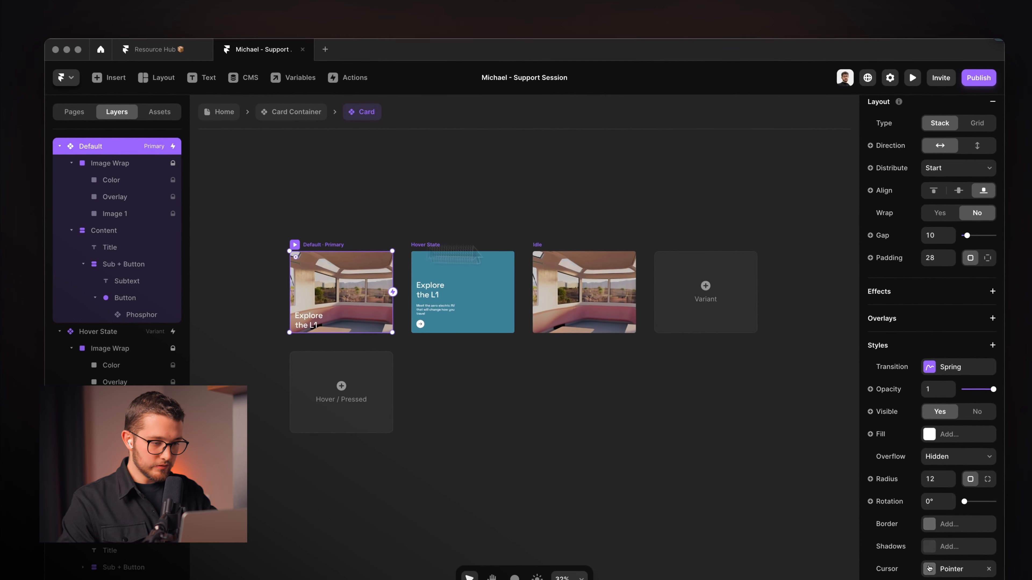
pyautogui.click(707, 299)
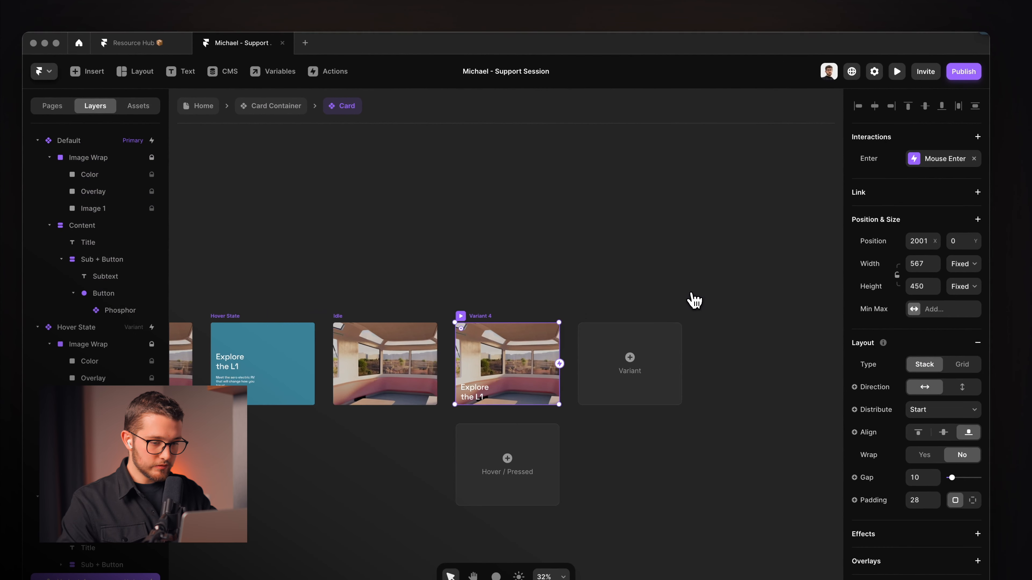
pyautogui.scroll(3, 574, 313)
pyautogui.press('super+r')
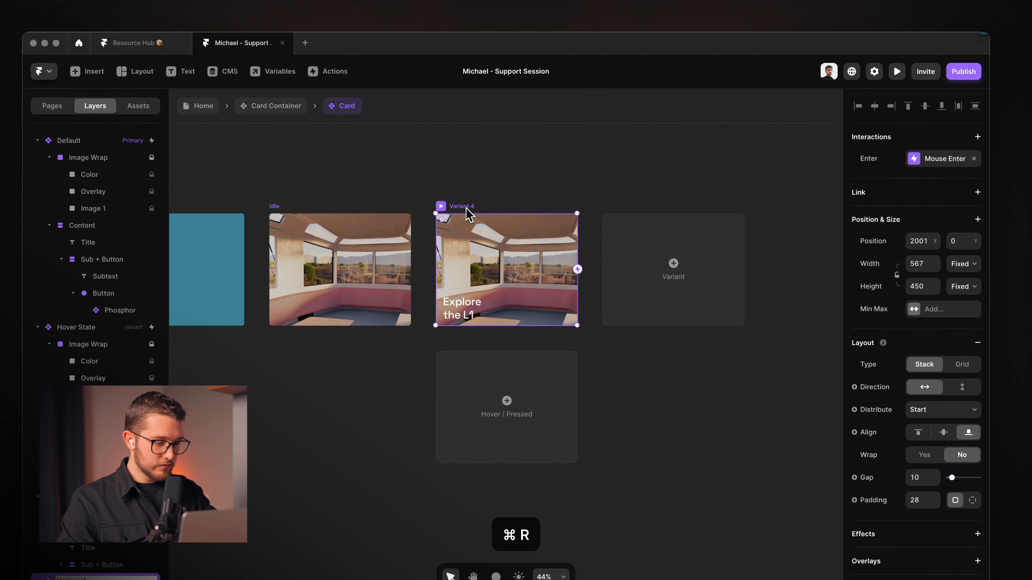
pyautogui.press('Escape')
pyautogui.press('super+r')
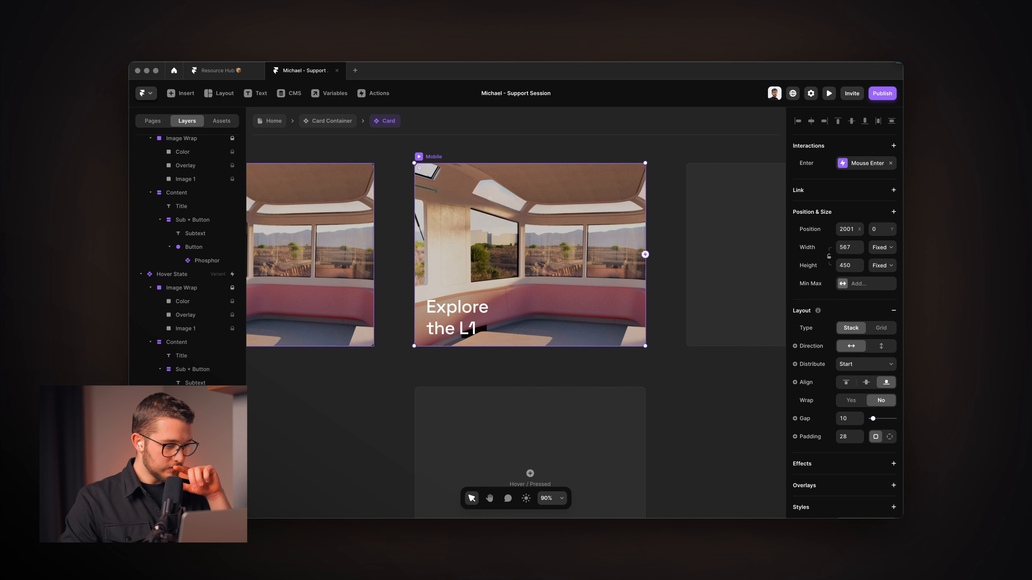
# Collapse the other variants' layers and inspect the Image Wrap and its layers in the Mobile variant.
pyautogui.scroll(1, 186, 284)
pyautogui.click(141, 149)
pyautogui.click(141, 162)
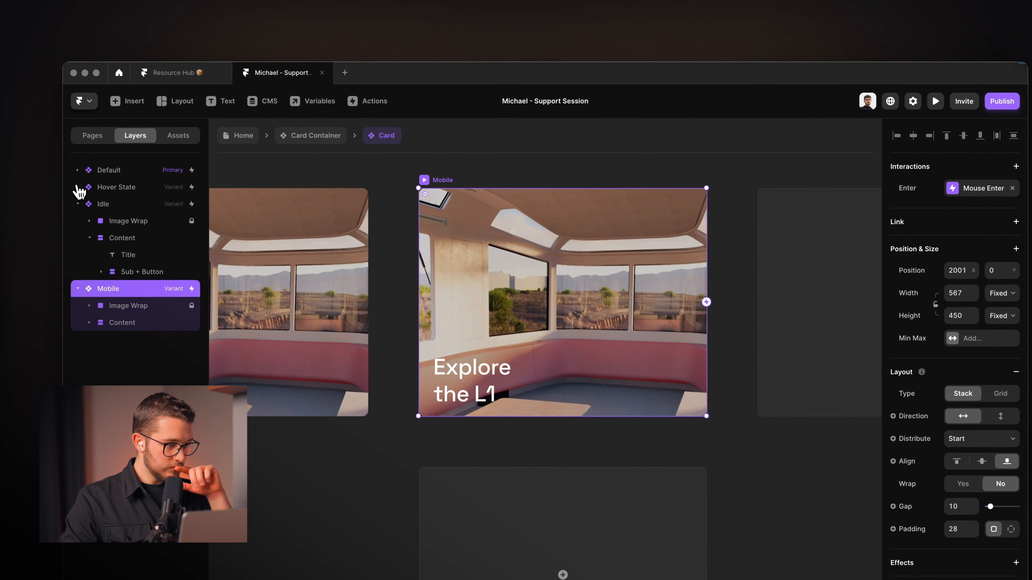
pyautogui.click(77, 204)
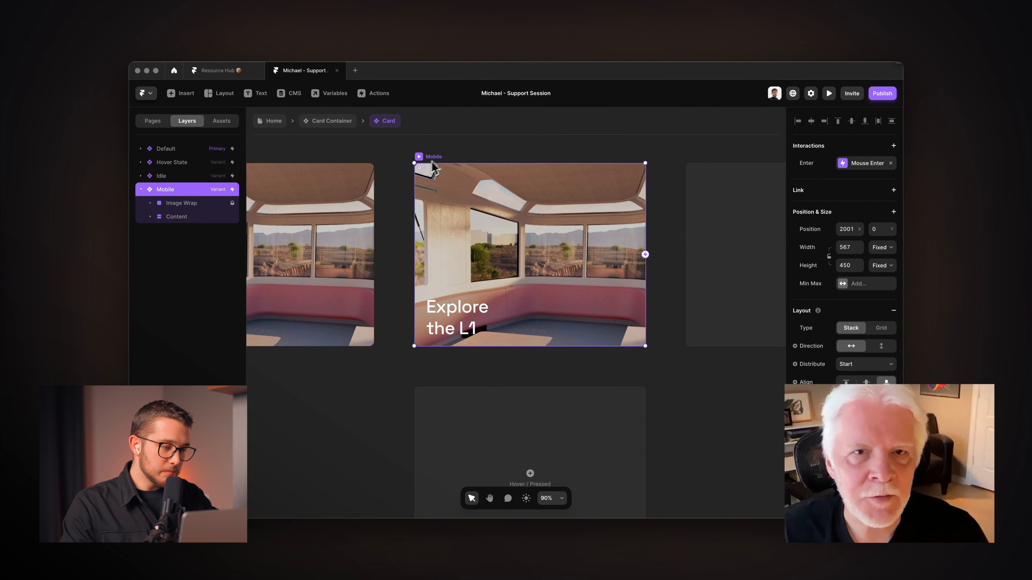
pyautogui.click(150, 203)
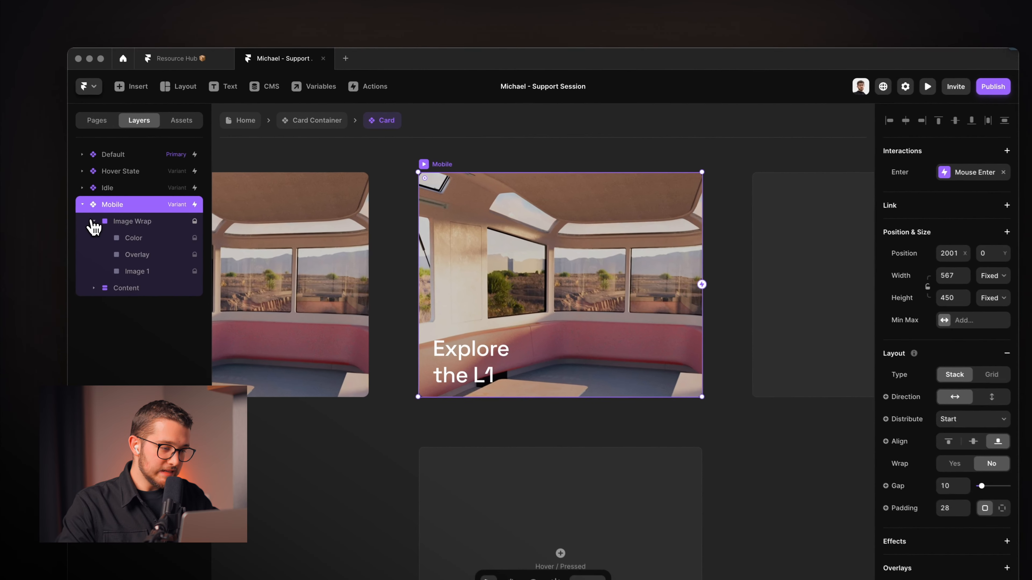
pyautogui.click(146, 224)
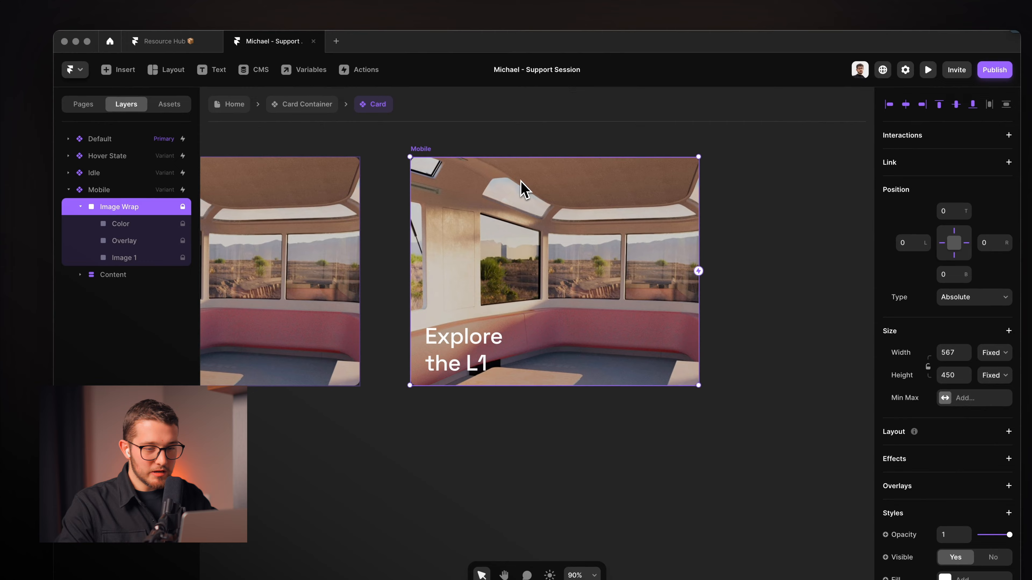
# Delete the Mobile variant from the Card component and return to the Home page.
pyautogui.click(438, 147)
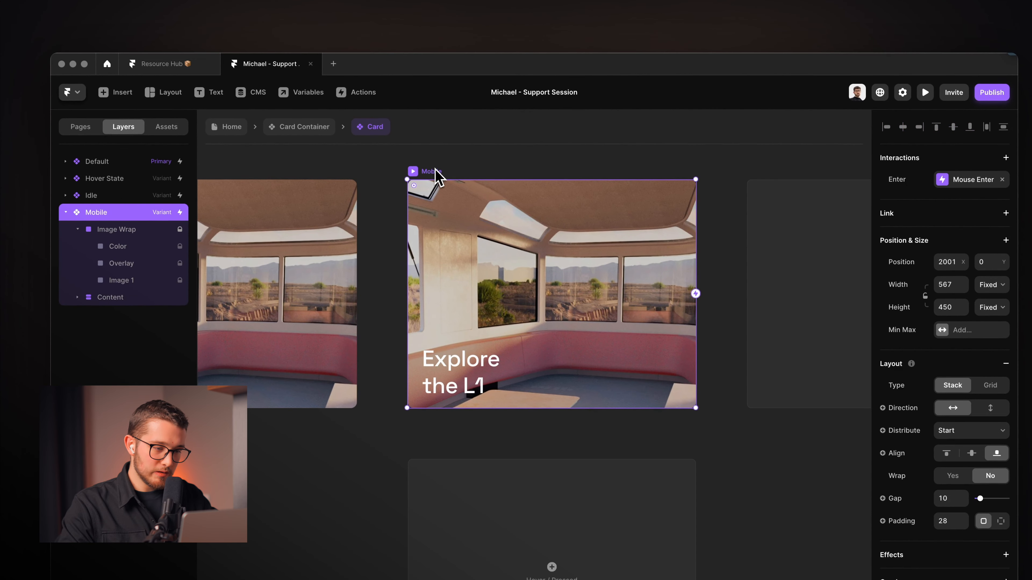
pyautogui.press('Delete')
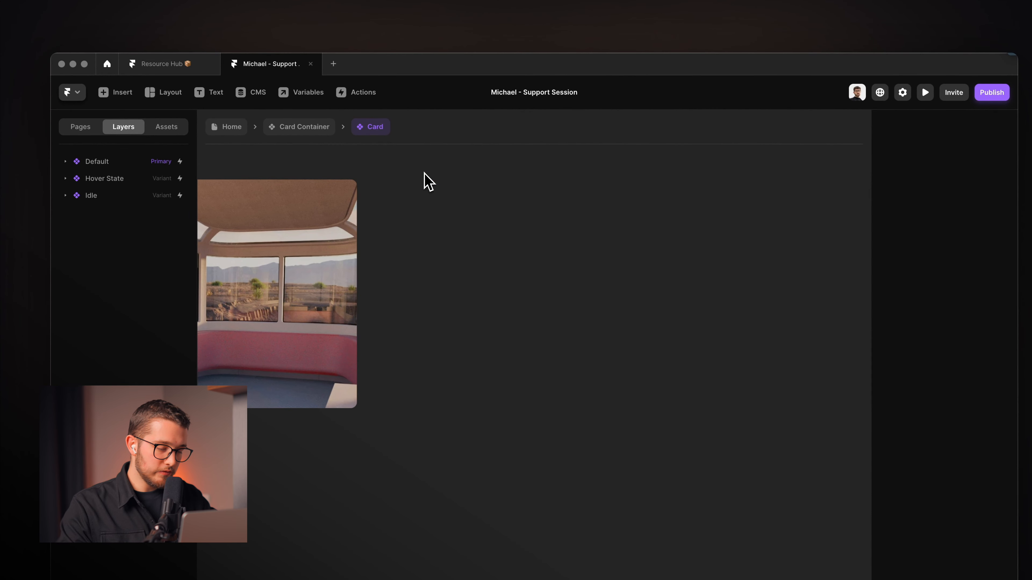
pyautogui.click(238, 128)
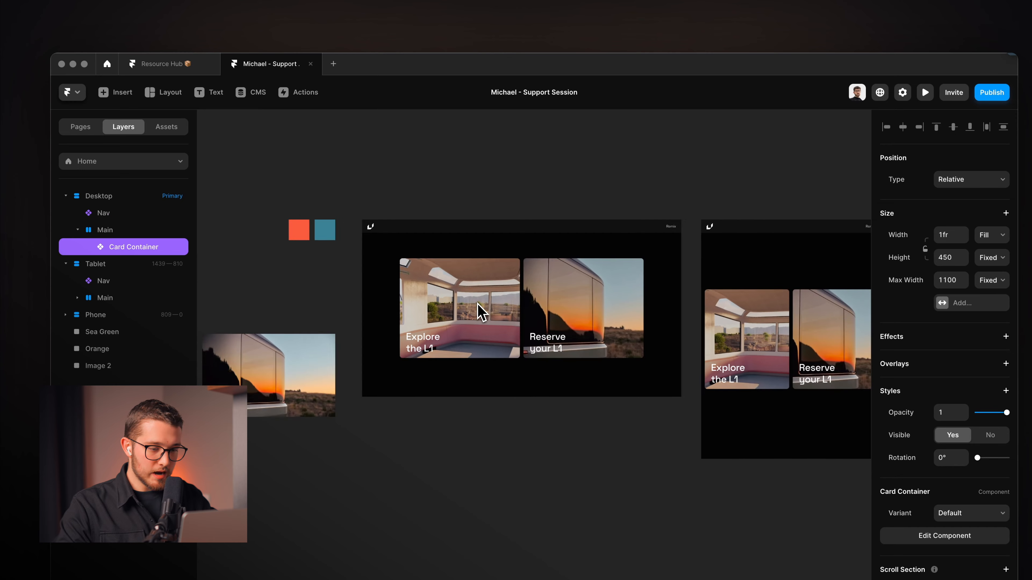
# Switch the Desktop Main section's height from viewport to Fixed and increase it to make more room around the cards.
pyautogui.click(166, 127)
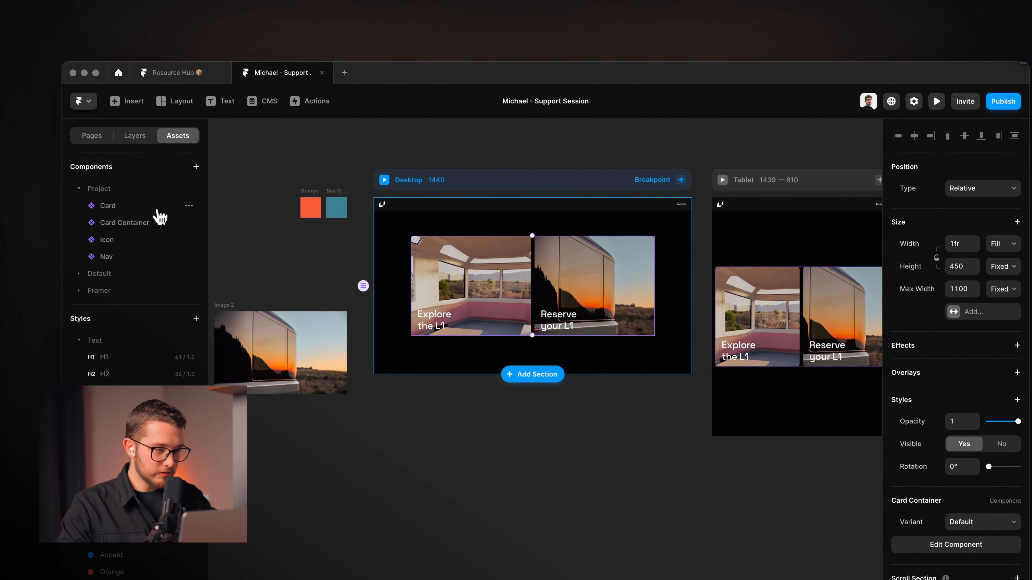
pyautogui.scroll(3, 489, 334)
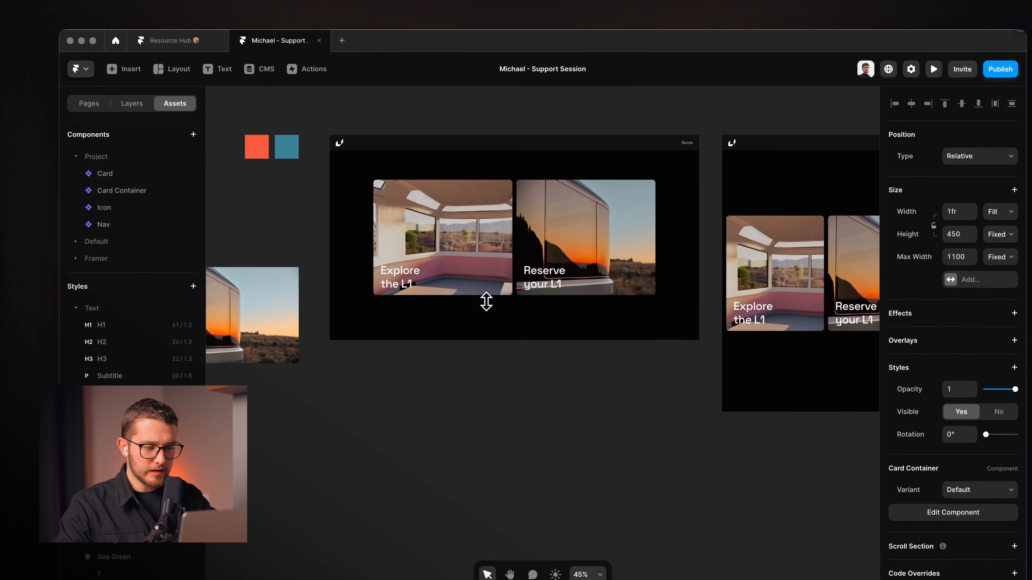
pyautogui.click(467, 333)
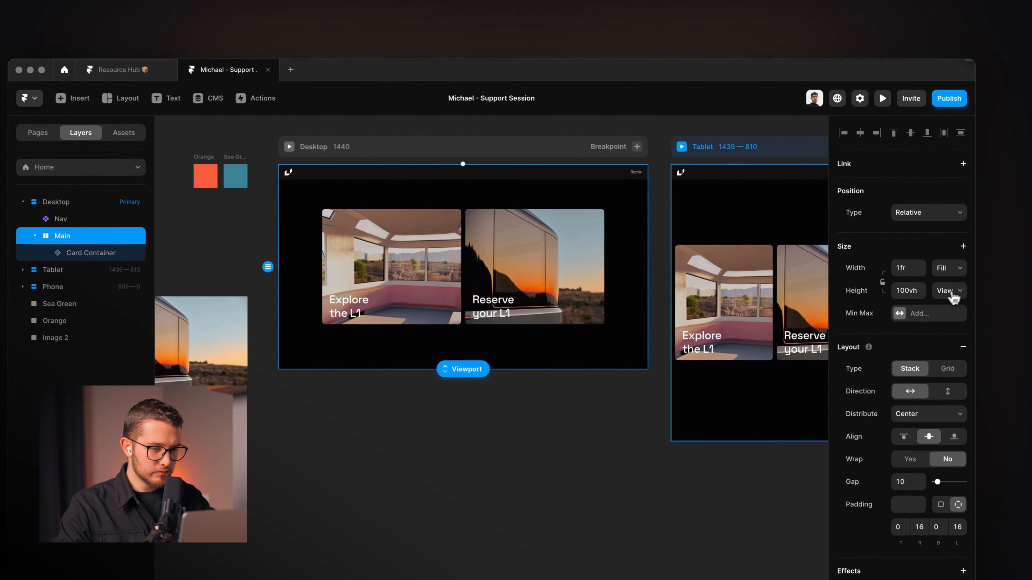
pyautogui.click(999, 261)
pyautogui.click(987, 277)
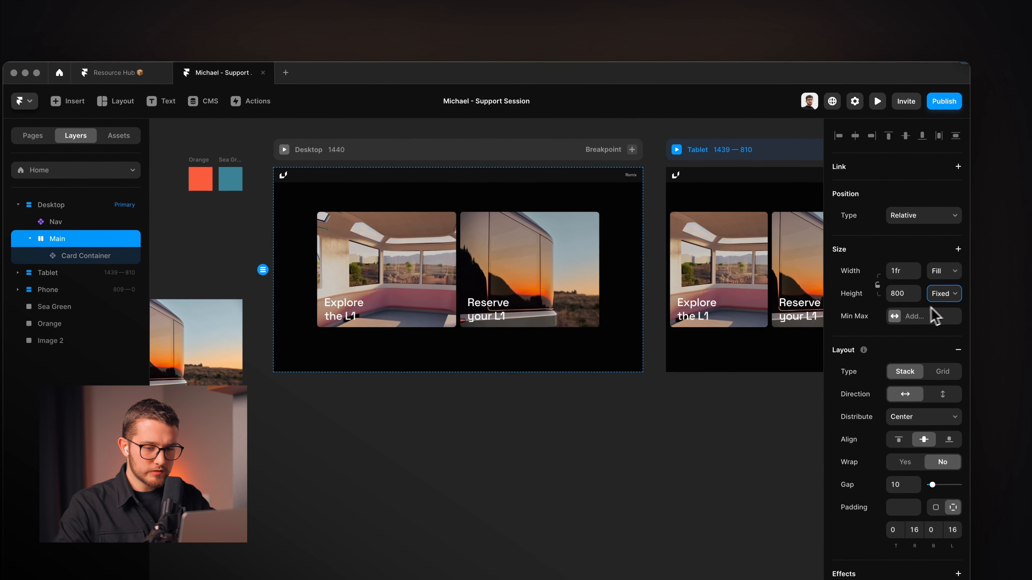
pyautogui.moveTo(915, 293); pyautogui.dragTo(926, 83)
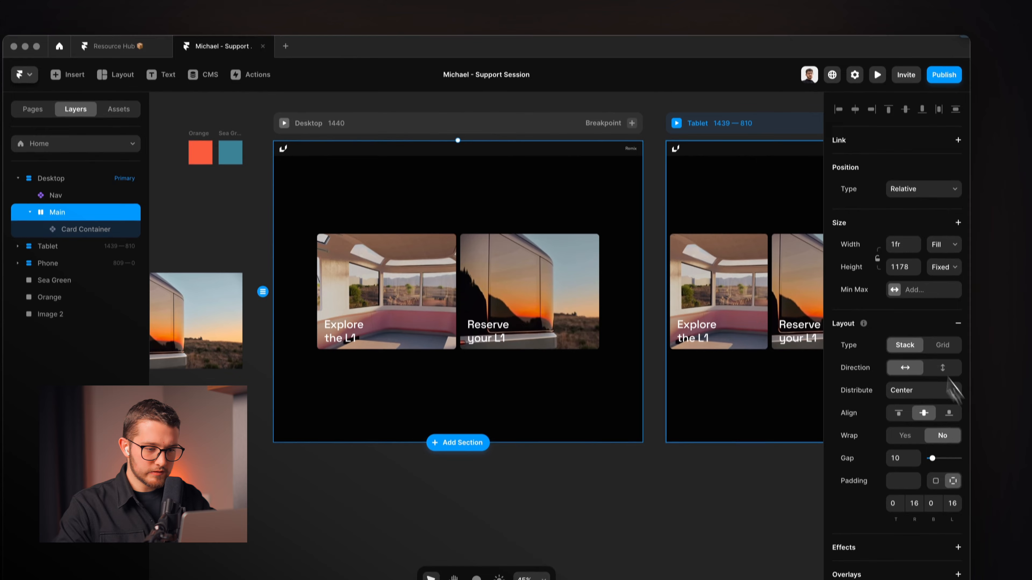
pyautogui.moveTo(916, 268); pyautogui.dragTo(919, 115)
# Draw a frame about 450 by 280 inside the Desktop Main section.
pyautogui.press('f')
pyautogui.moveTo(415, 364); pyautogui.dragTo(532, 436)
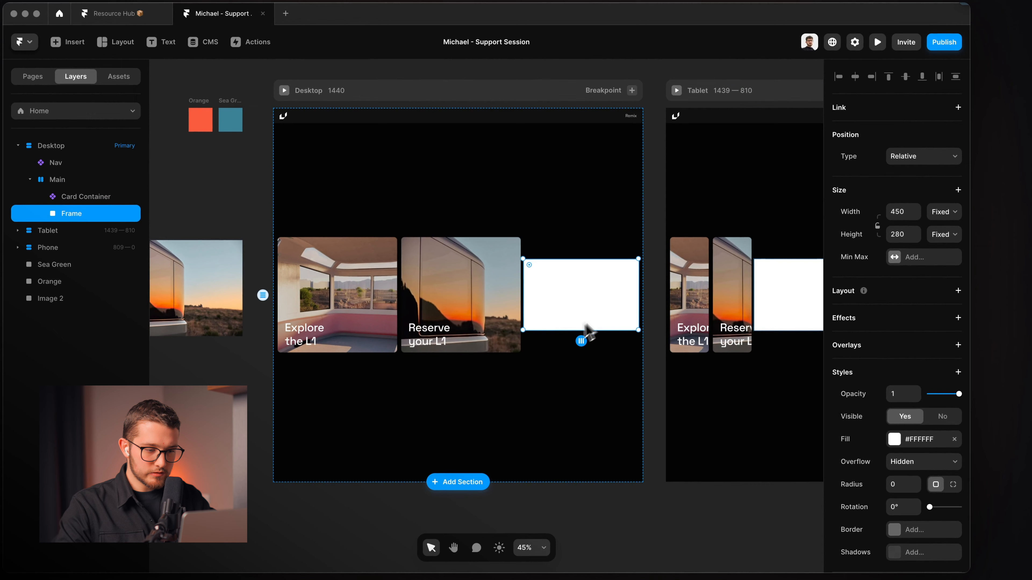
# Stack the Desktop Main section's content vertically with a gap of 100.
pyautogui.click(586, 187)
pyautogui.click(942, 334)
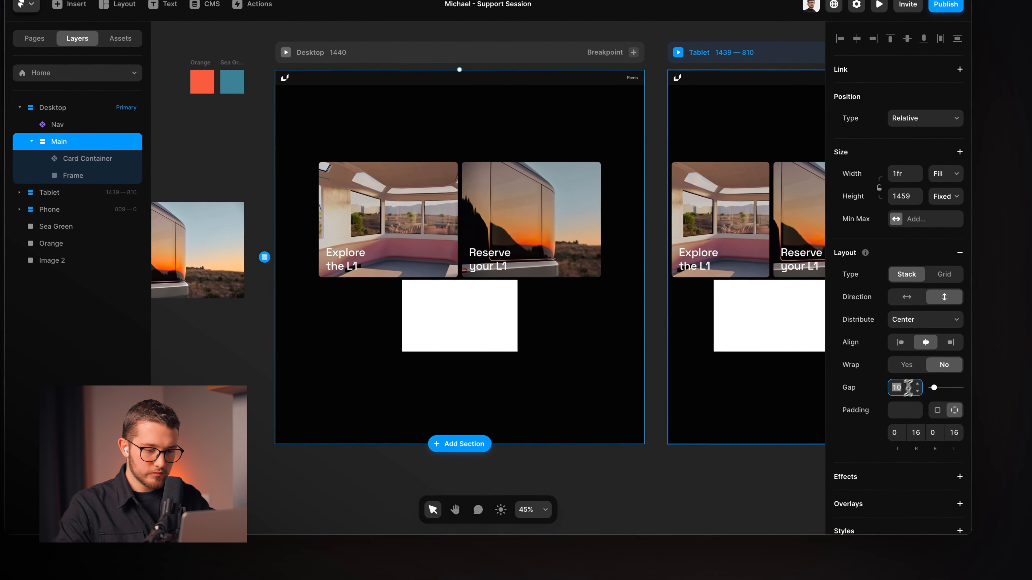
pyautogui.write('100')
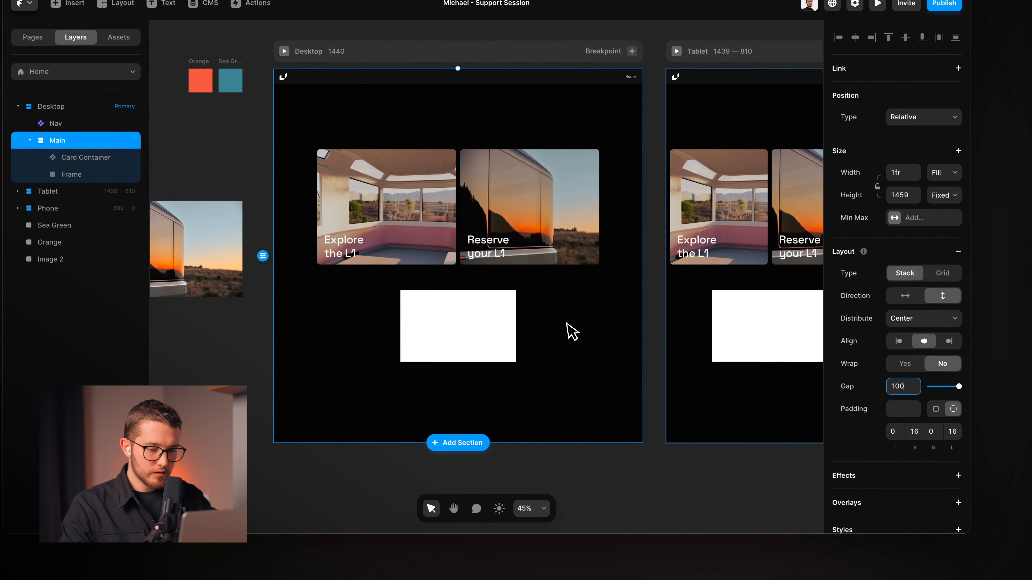
# Set the height of the white frame below the Card Container to 450.
pyautogui.click(467, 343)
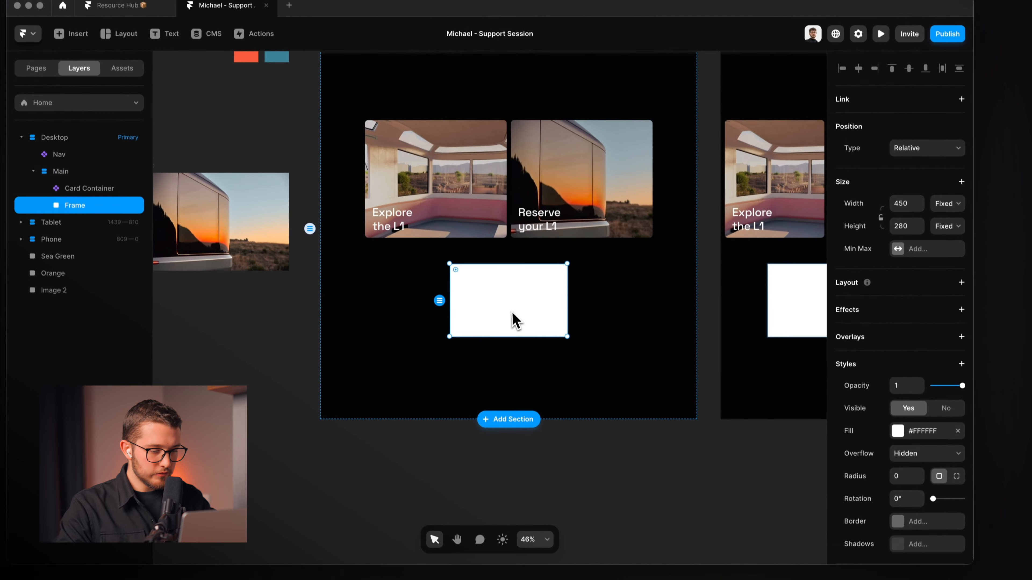
pyautogui.click(902, 249)
pyautogui.write('44')
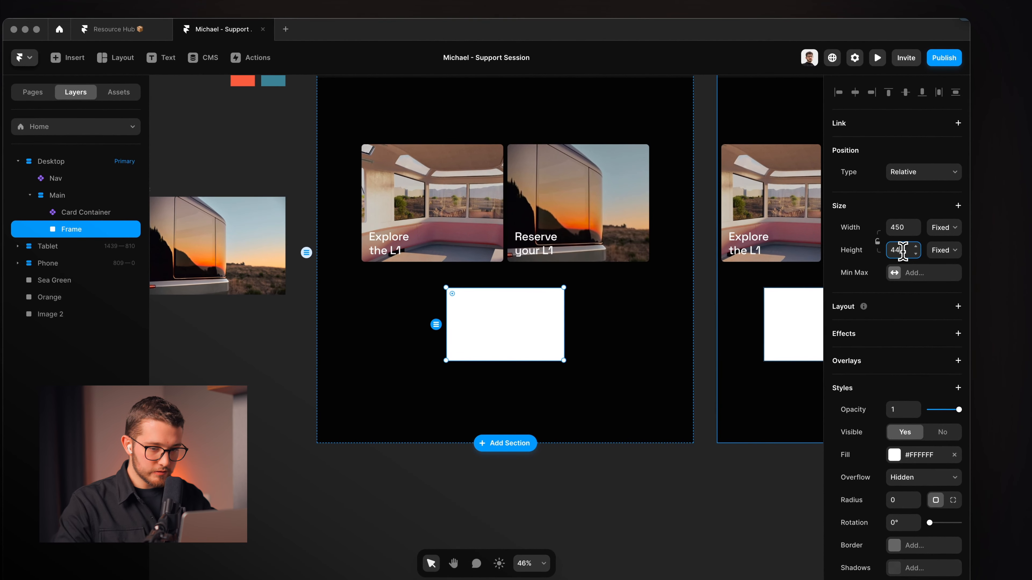
pyautogui.write('0')
# Cut the loose Image 2 from the canvas and paste it inside the white frame.
pyautogui.scroll(3, 592, 282)
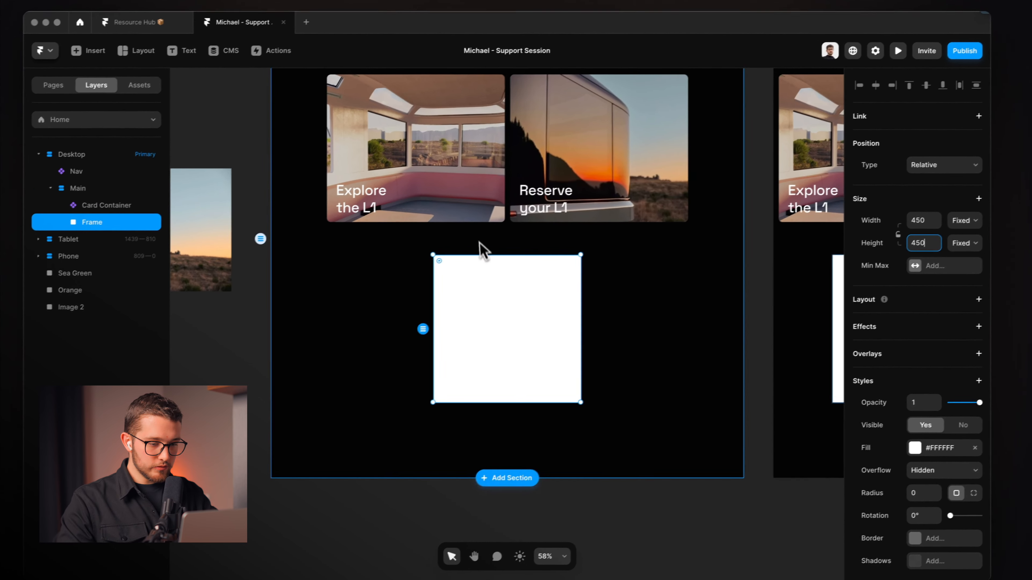
pyautogui.hscroll(-5, 479, 242)
pyautogui.click(313, 224)
pyautogui.press('cmd+x')
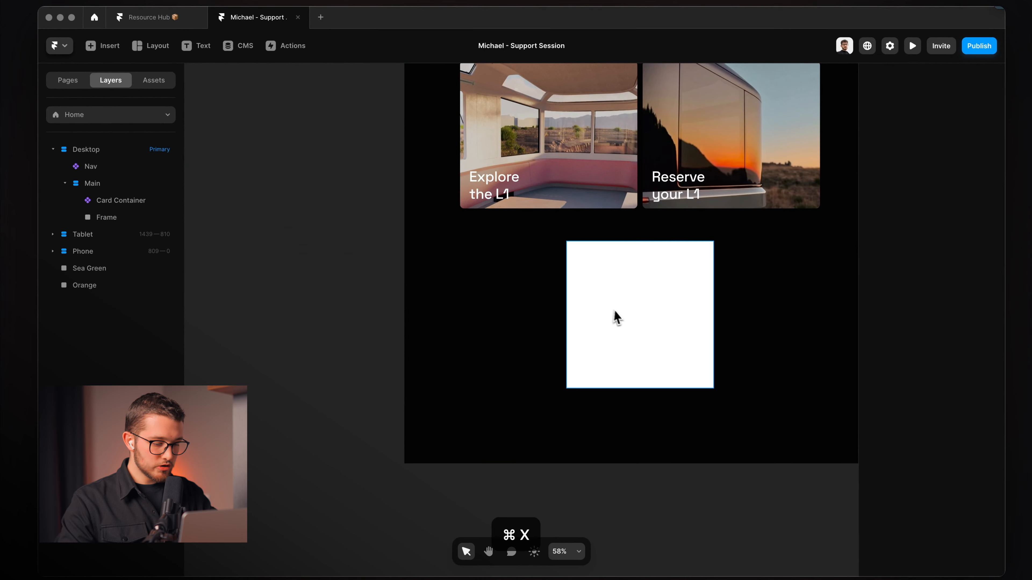
pyautogui.click(617, 317)
pyautogui.press('cmd+v')
# Turn the image's frame into a vertical stack named Card, with its content distributed at Start.
pyautogui.click(583, 376)
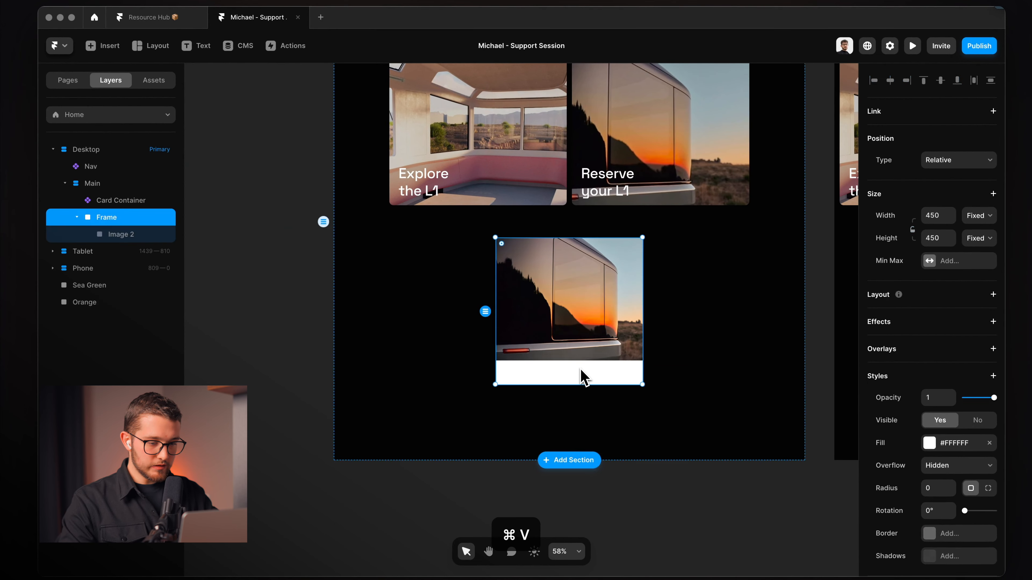
pyautogui.click(957, 289)
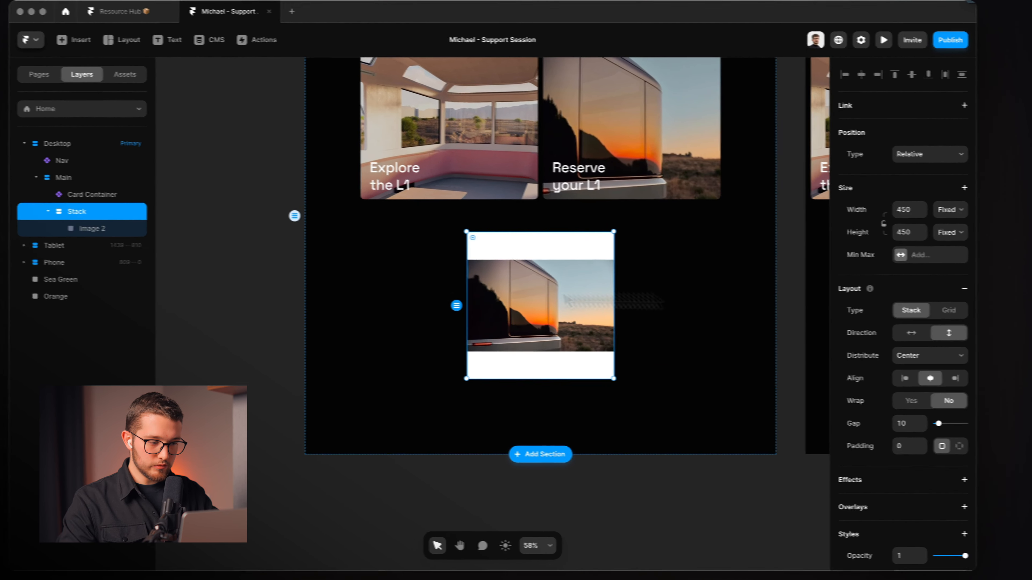
pyautogui.doubleClick(76, 212)
pyautogui.write('Card')
pyautogui.press('Return')
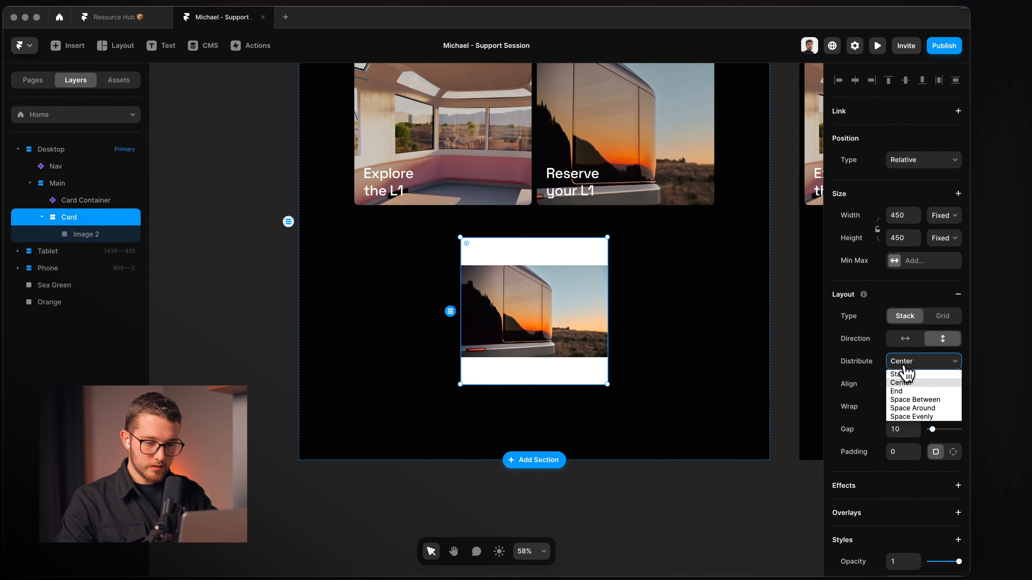
pyautogui.click(907, 374)
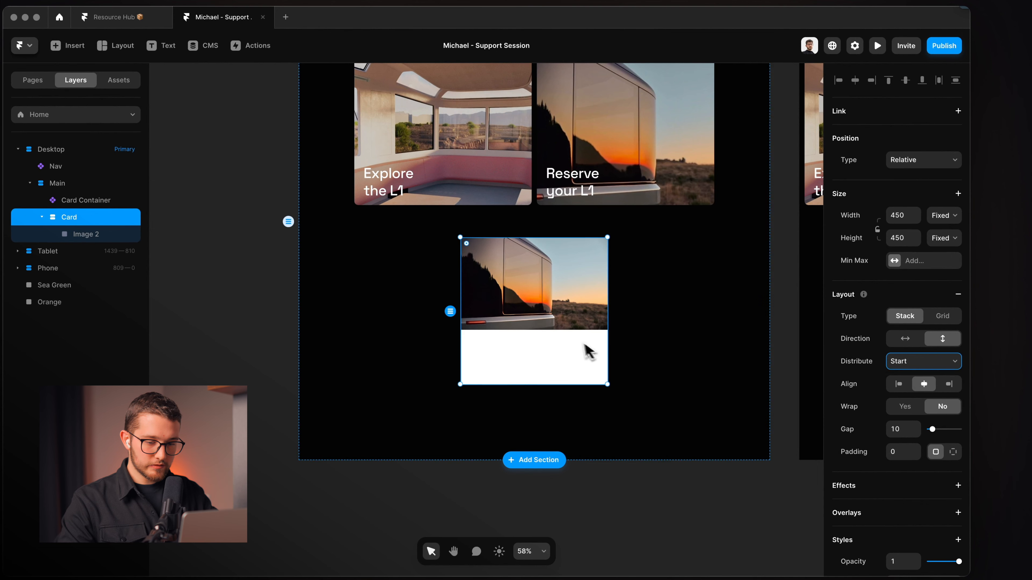
# Give the Card stack a corner radius of 12 and fill it with the Orange color style.
pyautogui.scroll(3, 585, 351)
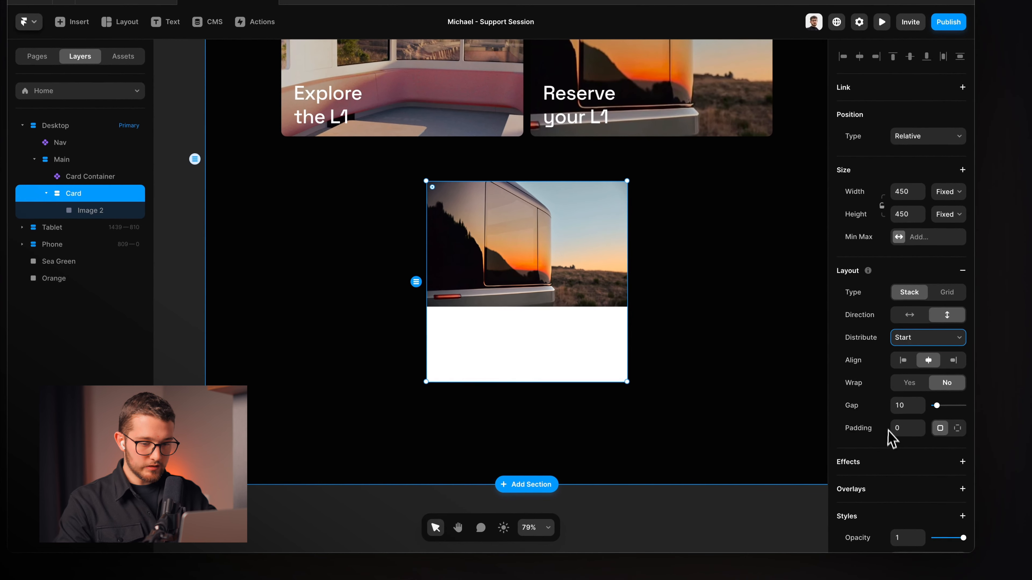
pyautogui.scroll(-4, 889, 432)
pyautogui.click(906, 468)
pyautogui.write('12')
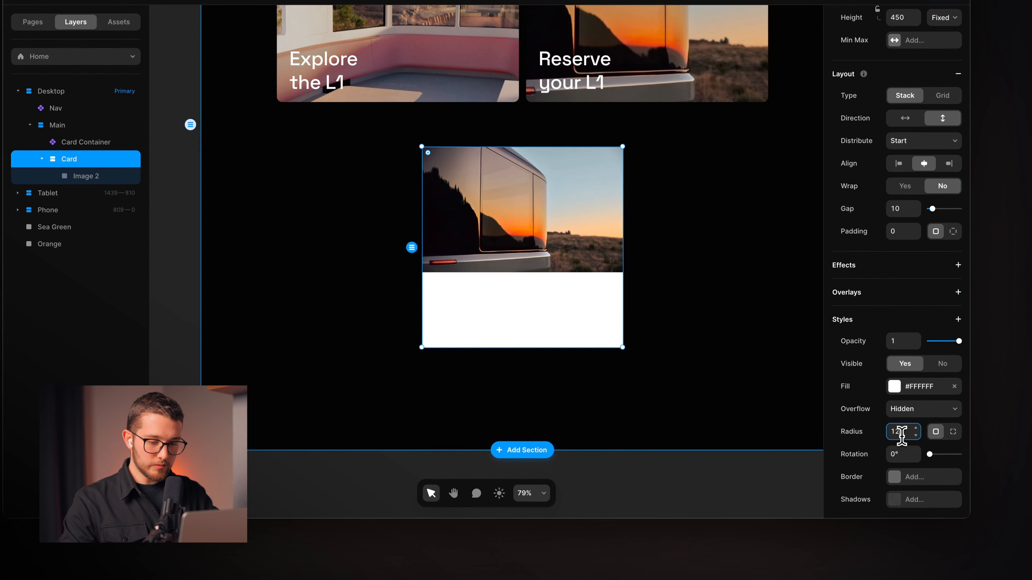
pyautogui.scroll(2, 628, 347)
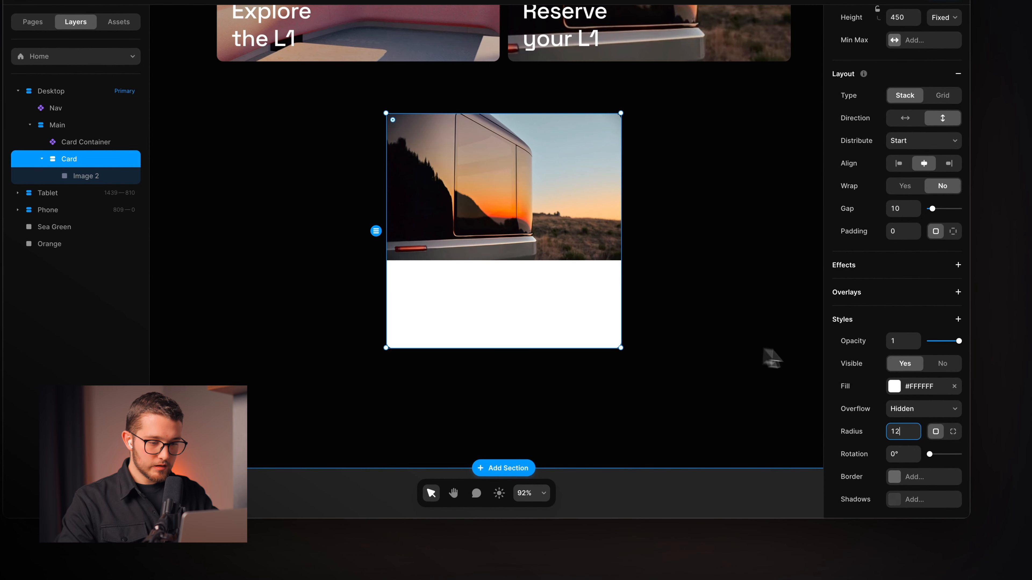
pyautogui.scroll(-2, 878, 433)
pyautogui.click(921, 343)
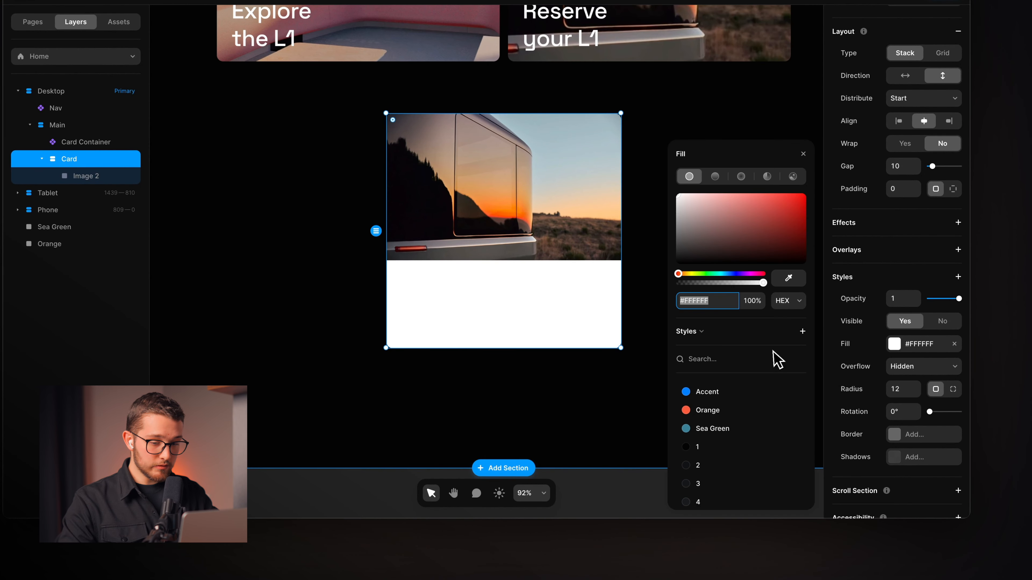
pyautogui.click(726, 412)
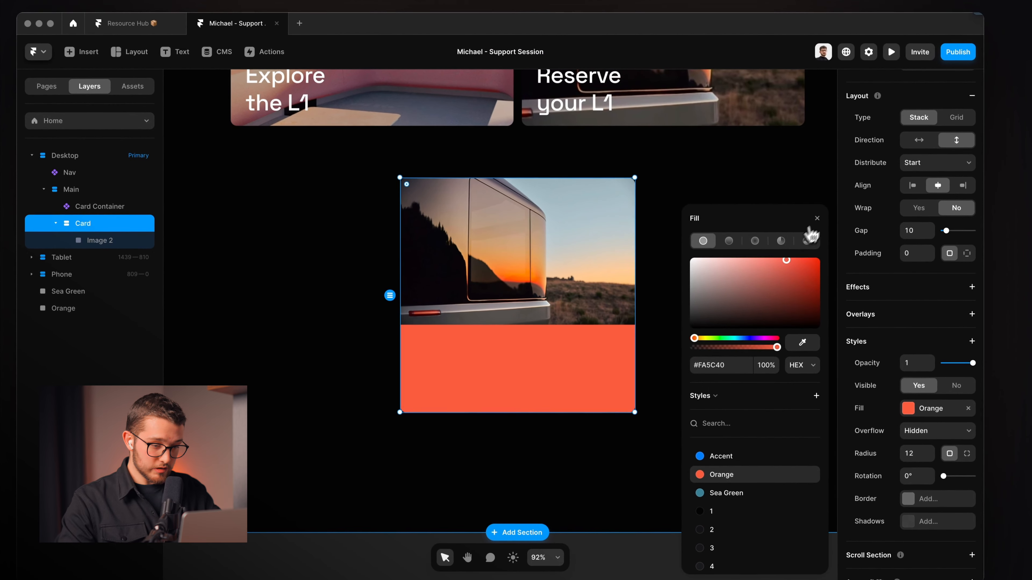
pyautogui.press('Escape')
# Open the nested Card component and copy the Content stack from its Hover State variant.
pyautogui.scroll(-3, 486, 337)
pyautogui.doubleClick(397, 141)
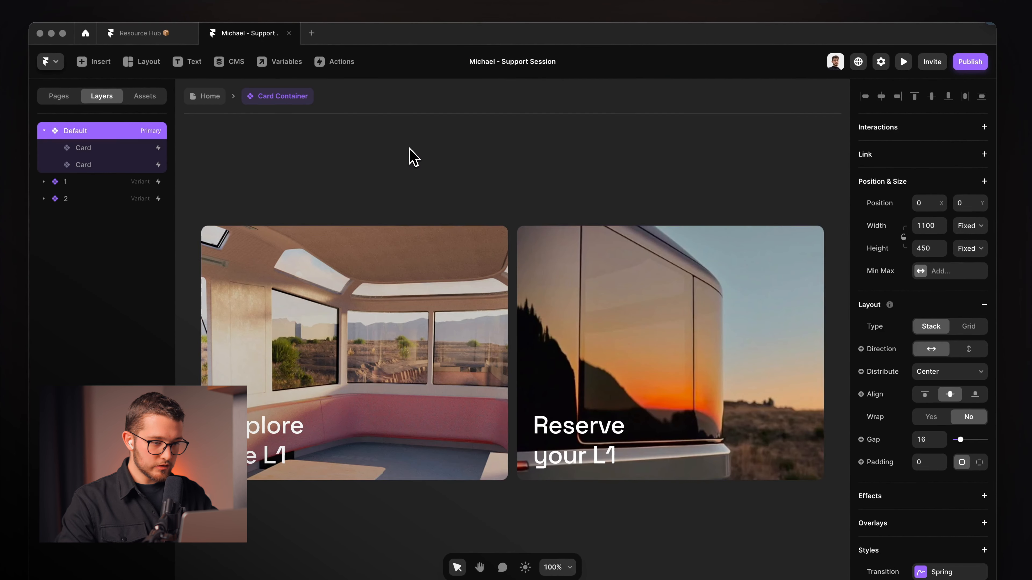
pyautogui.click(563, 321)
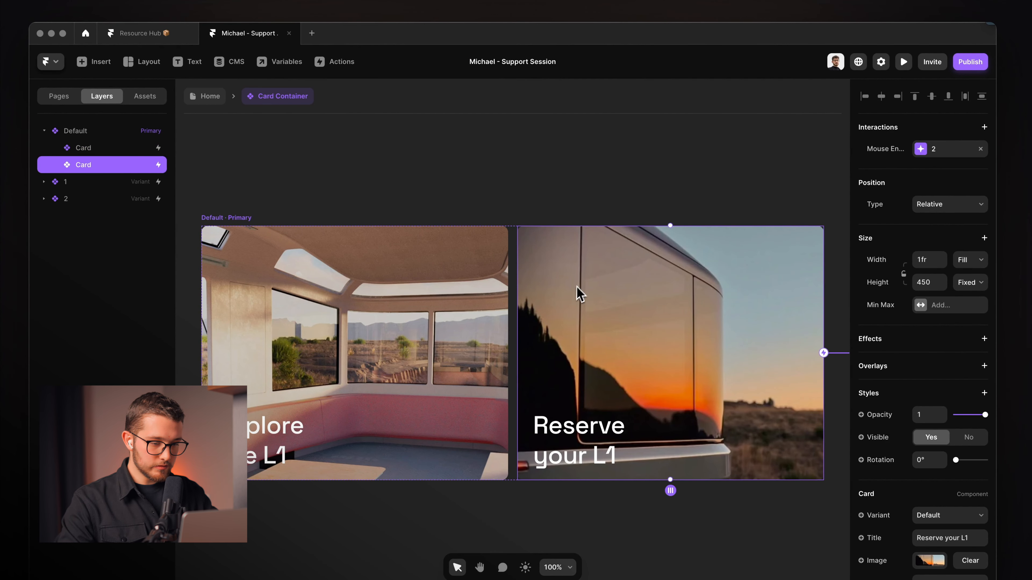
pyautogui.doubleClick(581, 294)
pyautogui.scroll(-3, 598, 349)
pyautogui.click(726, 350)
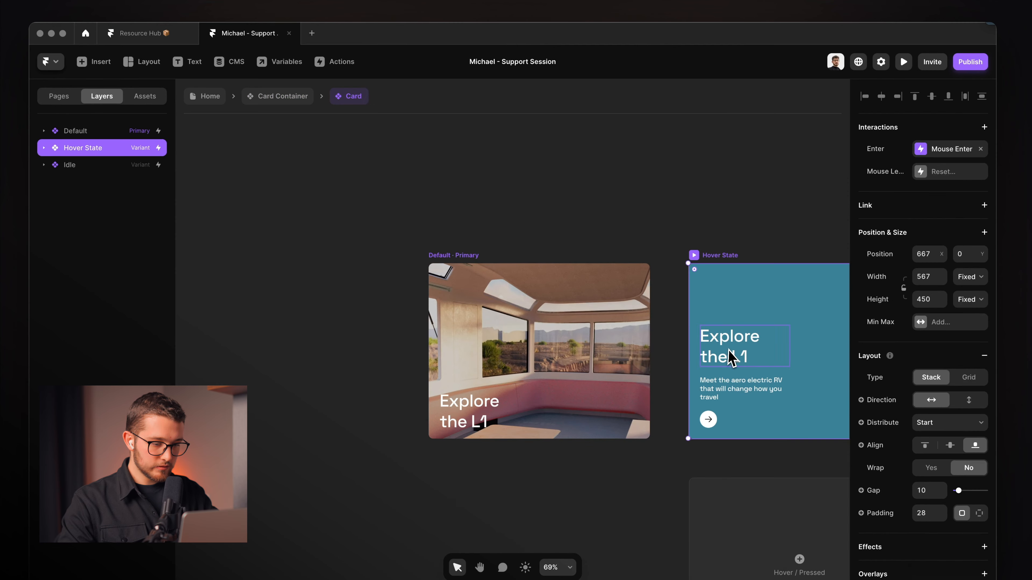
pyautogui.keyDown('super'); pyautogui.click(728, 383); pyautogui.keyUp('super')
pyautogui.keyDown('super'); pyautogui.click(731, 371); pyautogui.keyUp('super')
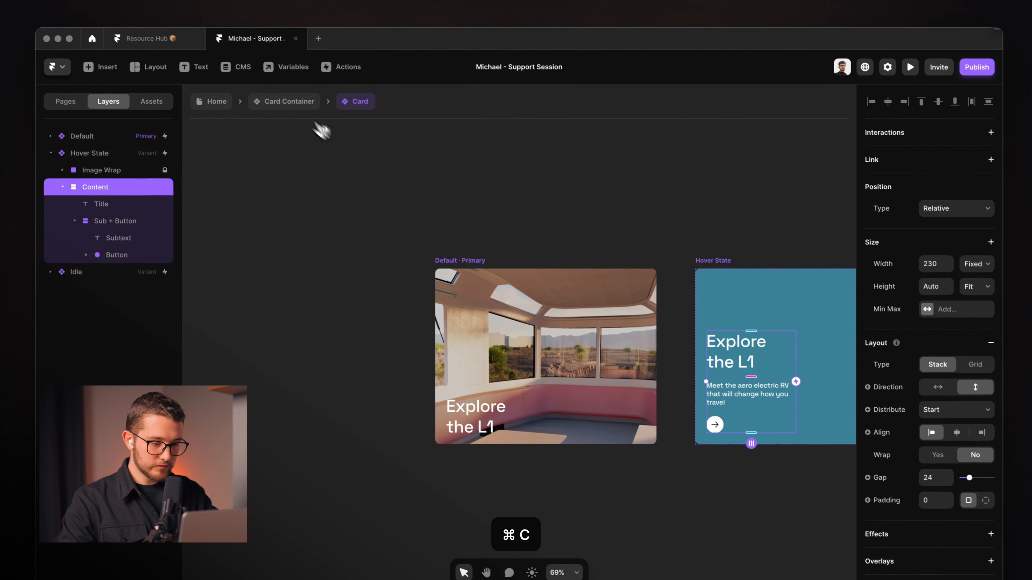
# Return to the Home page and paste the copied Content into the Card stack below the image.
pyautogui.click(283, 95)
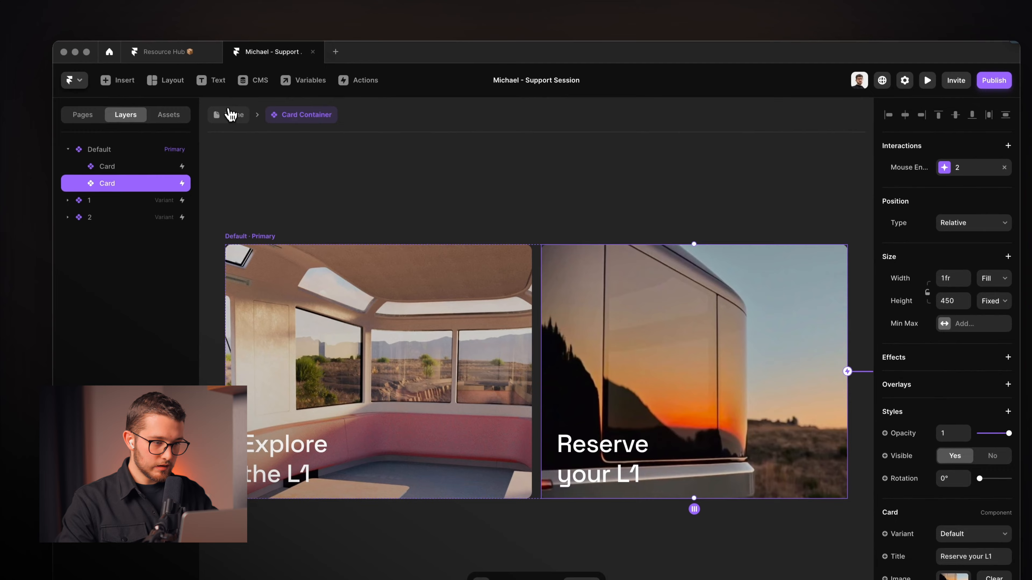
pyautogui.click(226, 101)
pyautogui.click(544, 364)
pyautogui.press('super+v')
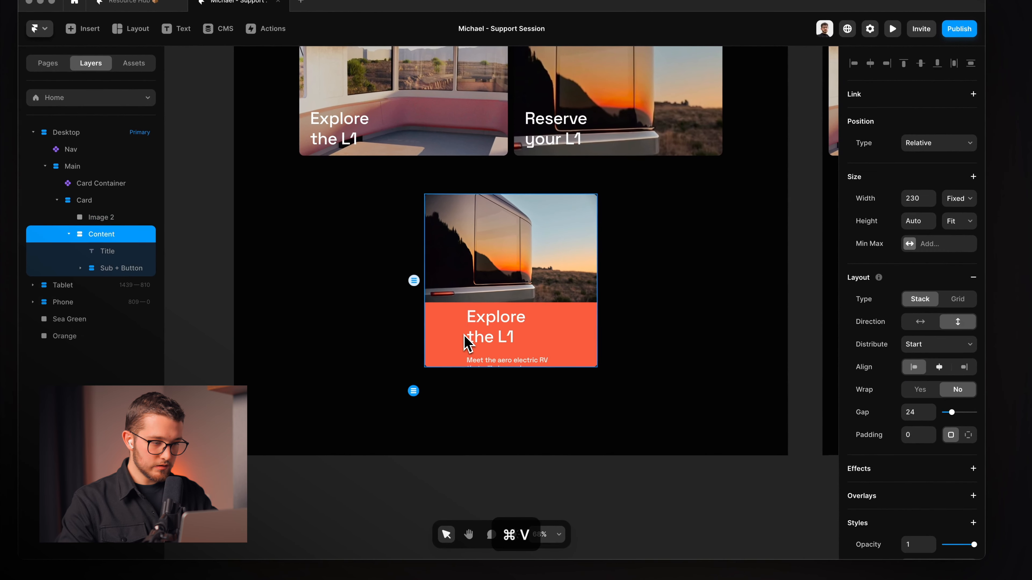
# Set the Card stack's height to Fit so that it wraps its image and content.
pyautogui.click(590, 334)
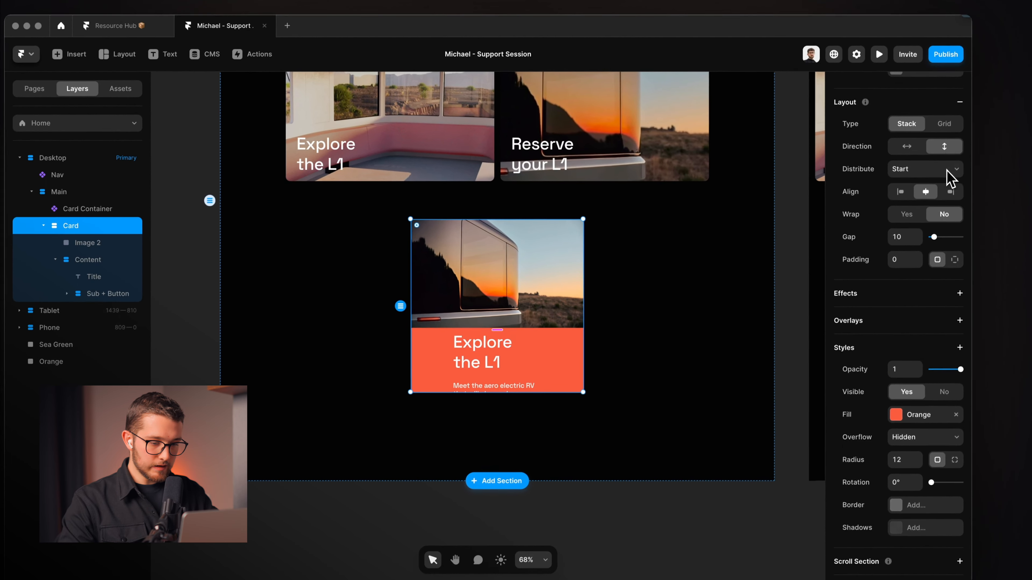
pyautogui.scroll(5, 939, 215)
pyautogui.click(947, 288)
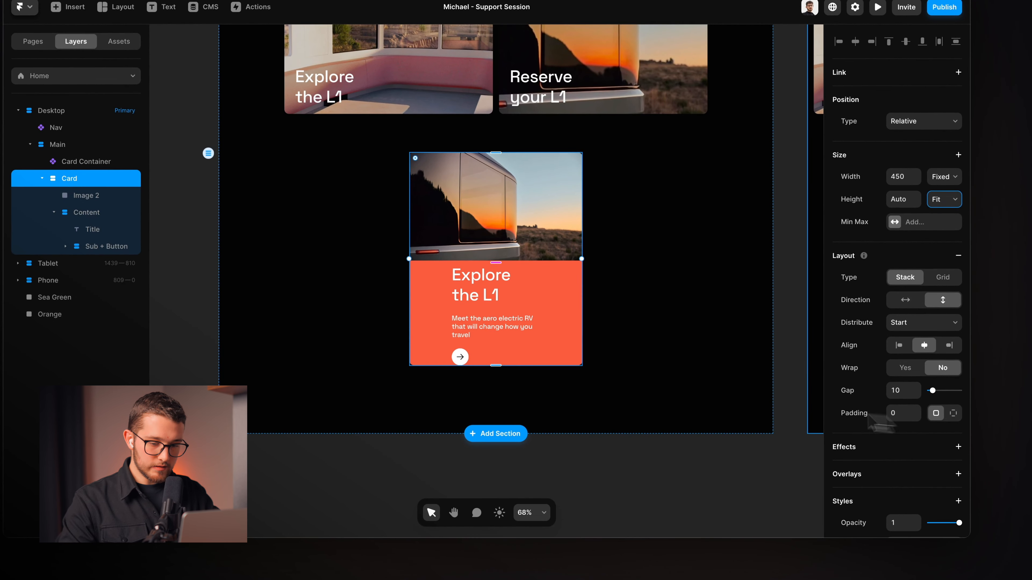
# Give the Card's Content stack a padding of 24 and make its width fill the card.
pyautogui.click(517, 321)
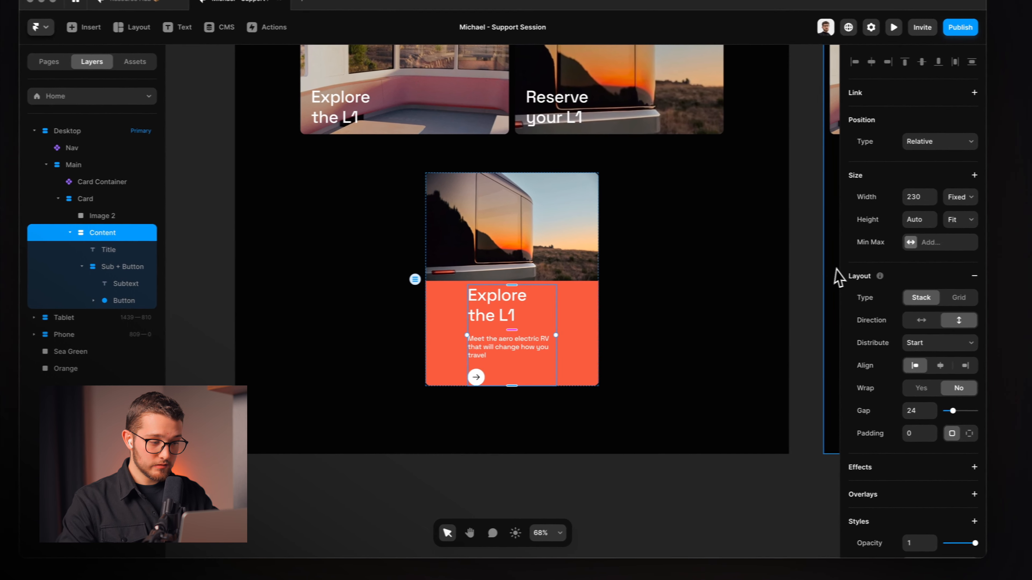
pyautogui.click(942, 433)
pyautogui.write('24')
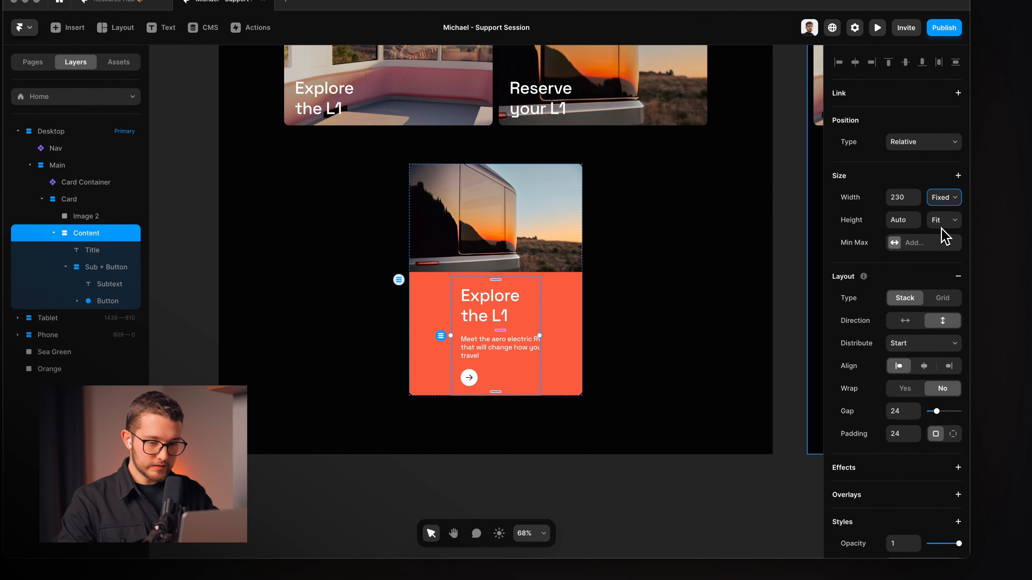
pyautogui.click(600, 272)
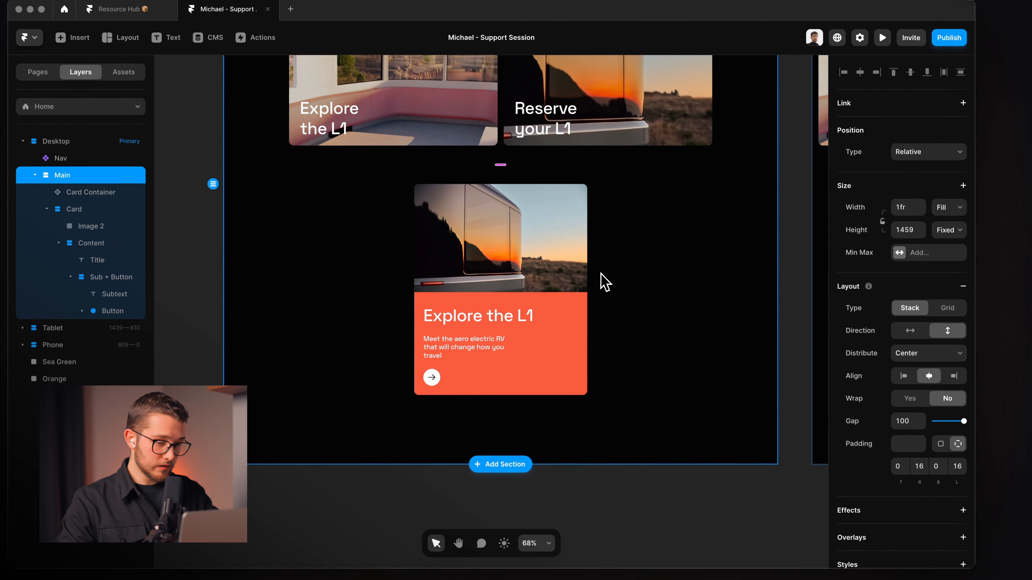
# Try several gap values between the Card's image and Content, and set the gap to 12.
pyautogui.scroll(5, 589, 279)
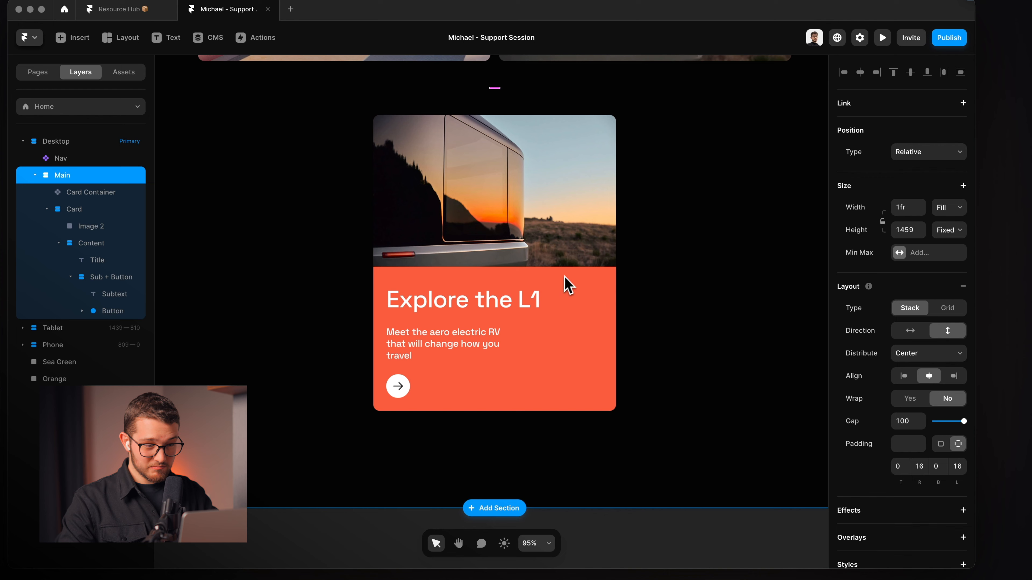
pyautogui.click(571, 282)
pyautogui.click(636, 267)
pyautogui.click(538, 280)
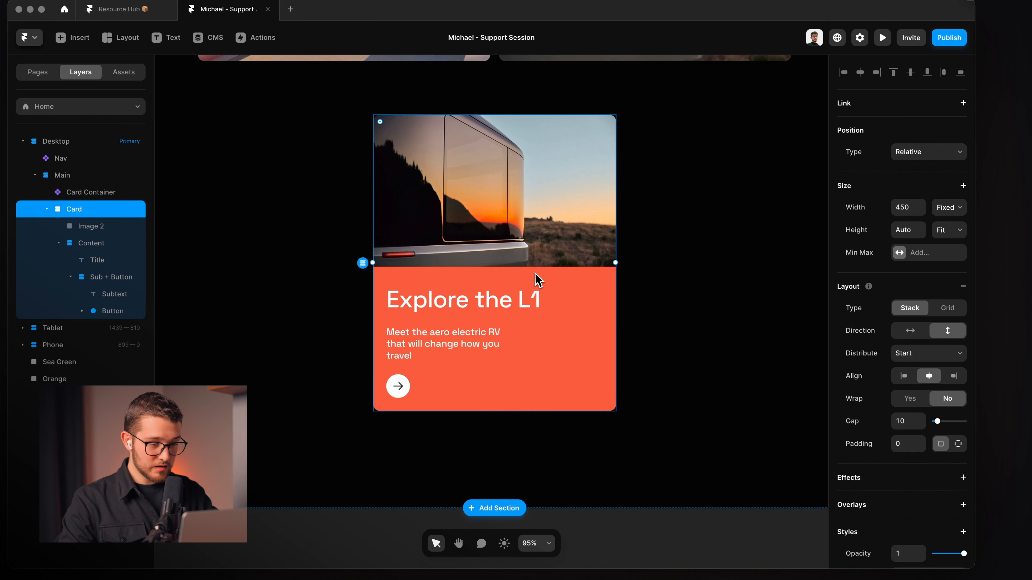
pyautogui.doubleClick(905, 421)
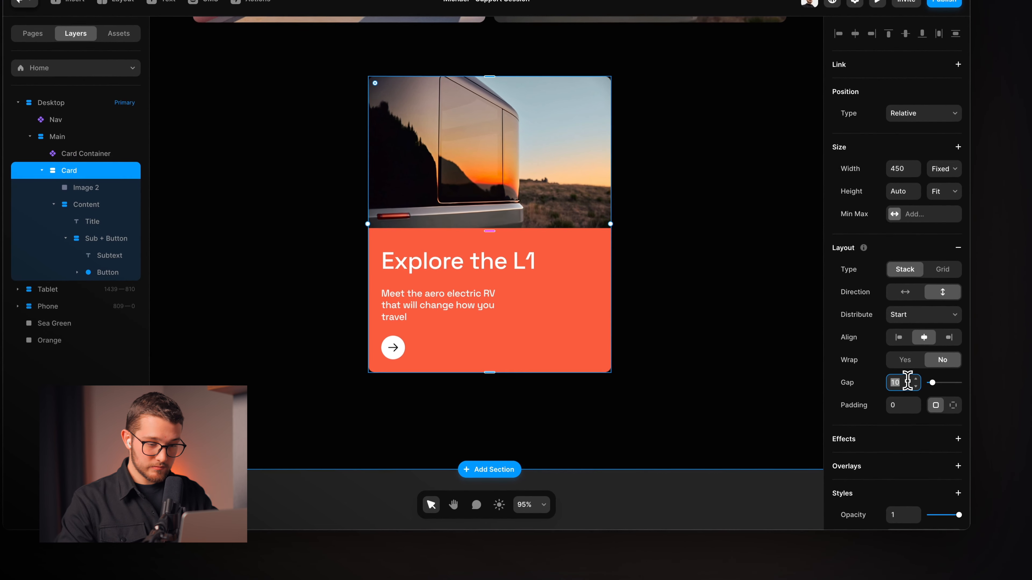
pyautogui.write('18')
pyautogui.press('Up')
pyautogui.press('Up')
pyautogui.press('Up')
pyautogui.press('Up')
pyautogui.press('Up')
pyautogui.press('Up')
pyautogui.press('Up')
pyautogui.press('Up')
pyautogui.press('Up')
pyautogui.press('Up')
pyautogui.press('Up')
pyautogui.press('Up')
pyautogui.press('Up')
pyautogui.press('Up')
pyautogui.press('Up')
pyautogui.press('Up')
pyautogui.press('Up')
pyautogui.press('Up')
pyautogui.press('Up')
pyautogui.press('Up')
pyautogui.press('Down')
pyautogui.press('Down')
pyautogui.press('Down')
pyautogui.press('Down')
pyautogui.press('Down')
pyautogui.press('Down')
pyautogui.press('Down')
pyautogui.press('Down')
pyautogui.press('Down')
pyautogui.press('Down')
pyautogui.press('Down')
pyautogui.press('Down')
pyautogui.press('Down')
pyautogui.press('Down')
pyautogui.press('Down')
pyautogui.press('Down')
pyautogui.press('Down')
pyautogui.press('Down')
pyautogui.press('Down')
pyautogui.press('Down')
pyautogui.press('Up')
pyautogui.press('Up')
pyautogui.press('Up')
pyautogui.press('Up')
pyautogui.press('Up')
pyautogui.press('Up')
pyautogui.press('Up')
pyautogui.press('Up')
pyautogui.press('Up')
pyautogui.press('Up')
pyautogui.press('Up')
pyautogui.press('Up')
pyautogui.press('Up')
pyautogui.press('Up')
pyautogui.press('Up')
pyautogui.press('Up')
pyautogui.press('Up')
pyautogui.press('Up')
pyautogui.press('Up')
pyautogui.press('Up')
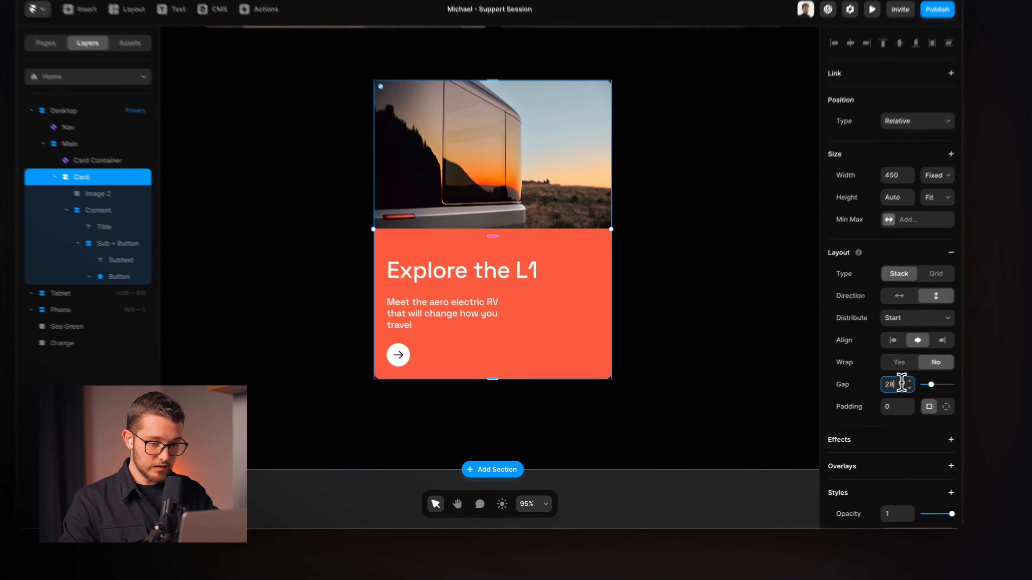
pyautogui.press('Down')
pyautogui.press('Down')
pyautogui.press('Down')
pyautogui.press('Down')
pyautogui.press('Down')
pyautogui.press('Down')
pyautogui.press('Down')
pyautogui.press('Down')
pyautogui.press('Down')
pyautogui.press('Down')
pyautogui.press('Down')
pyautogui.press('Down')
pyautogui.press('Down')
pyautogui.press('Down')
pyautogui.press('Down')
pyautogui.press('Down')
pyautogui.press('Down')
pyautogui.press('Down')
pyautogui.press('Down')
pyautogui.press('Down')
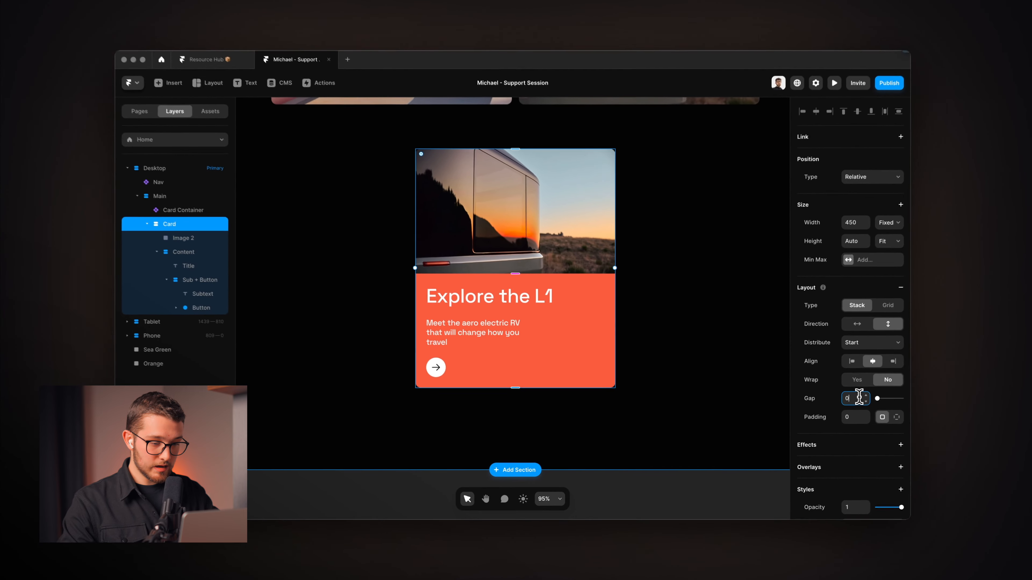
pyautogui.hotkey('shift', 'Up')
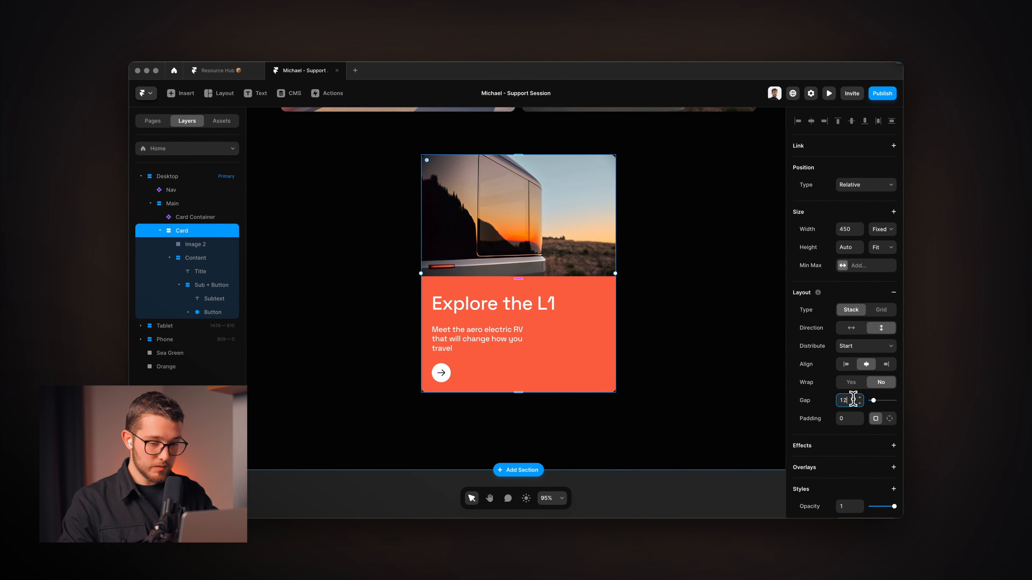
pyautogui.click(648, 283)
# Duplicate the finished Card inside Main on the Desktop breakpoint.
pyautogui.scroll(-5, 647, 283)
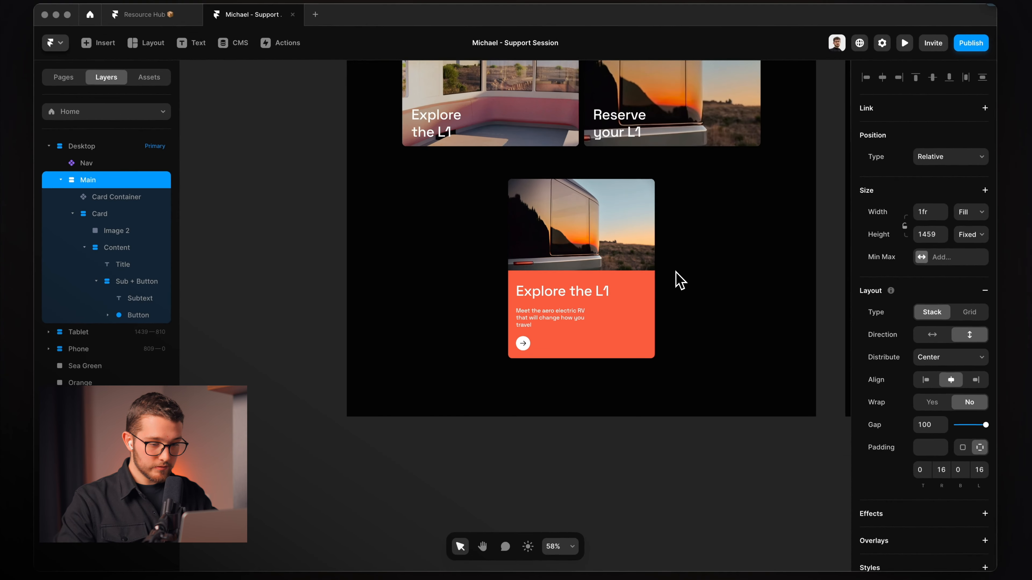
pyautogui.click(619, 272)
pyautogui.press('super+d')
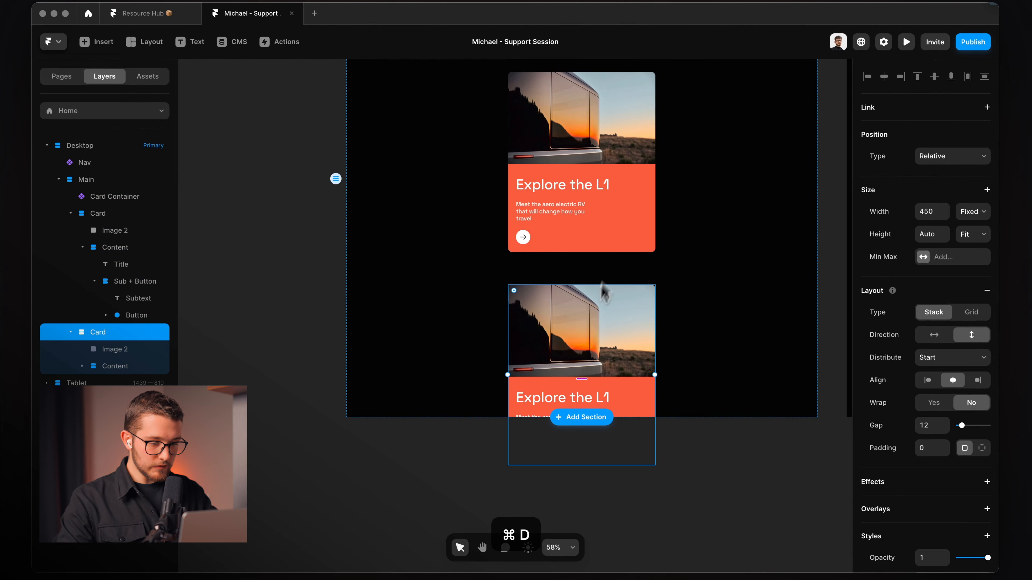
# Wrap both Cards in a new stack with a horizontal direction and a gap of 16.
pyautogui.keyDown('shift'); pyautogui.click(107, 214); pyautogui.keyUp('shift')
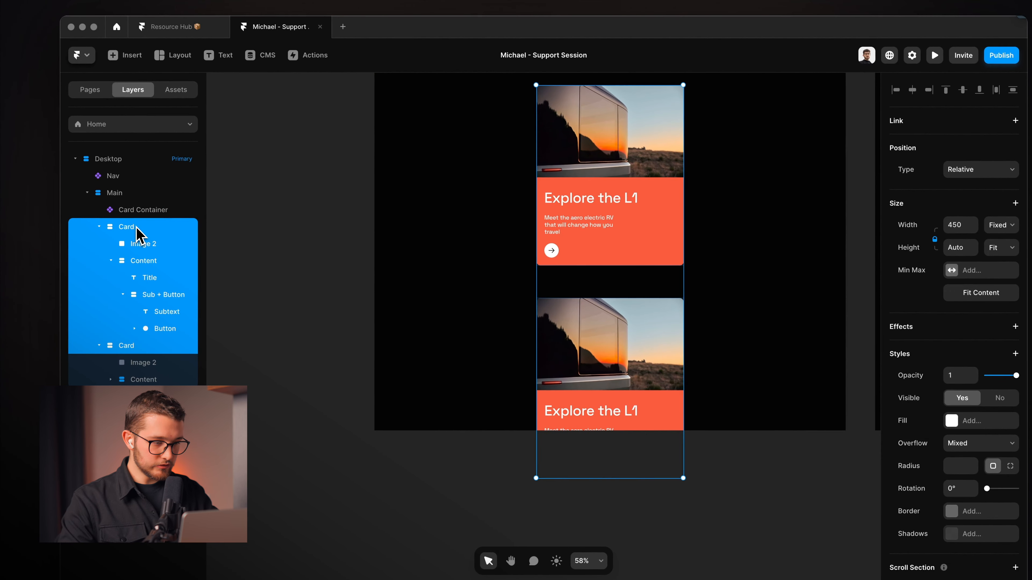
pyautogui.press('super+alt+Return')
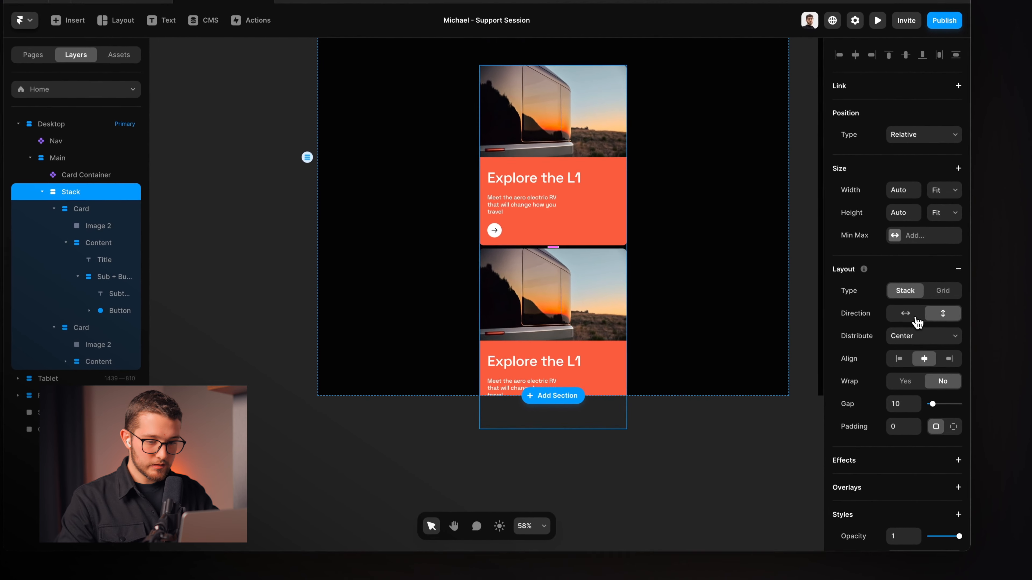
pyautogui.click(916, 319)
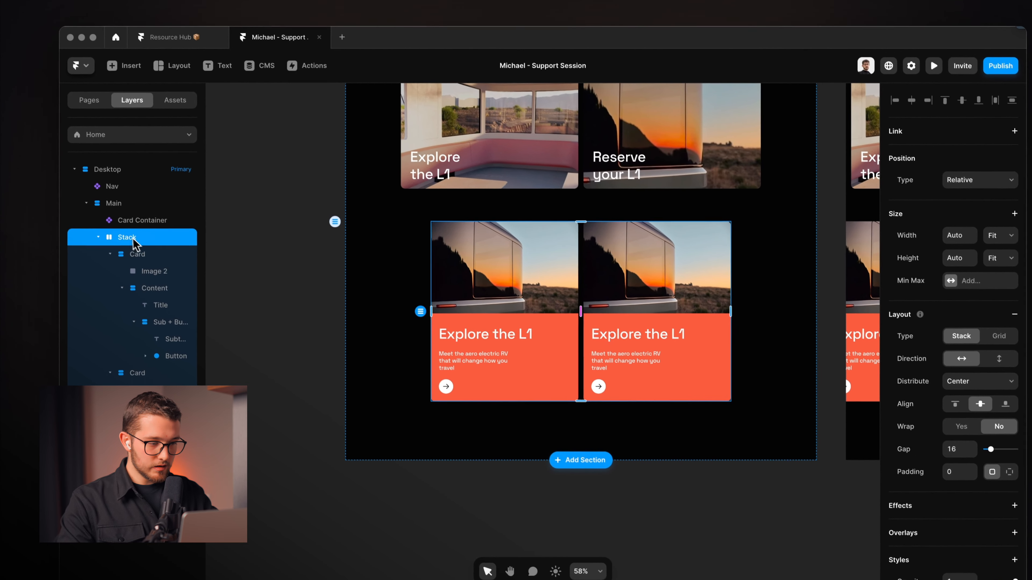
# Rename the new stack to Mobile and make it invisible on the Desktop breakpoint.
pyautogui.doubleClick(126, 223)
pyautogui.write('Mobile')
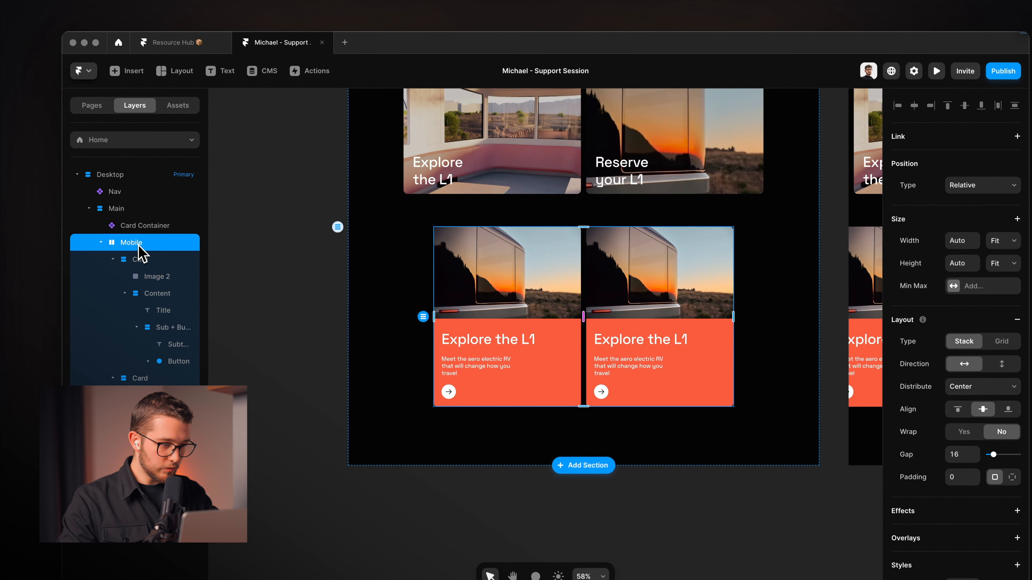
pyautogui.click(101, 242)
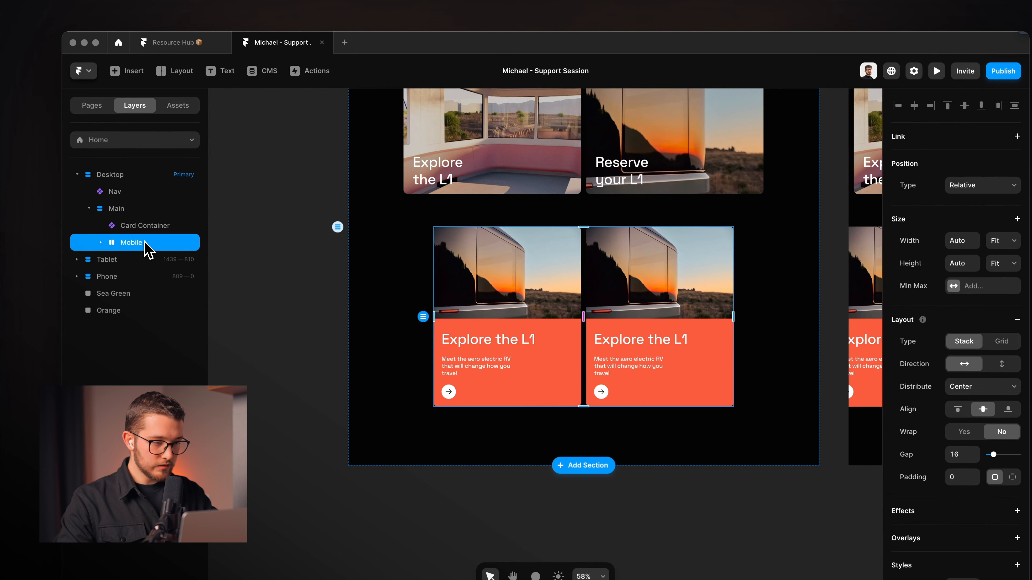
pyautogui.scroll(-4, 992, 389)
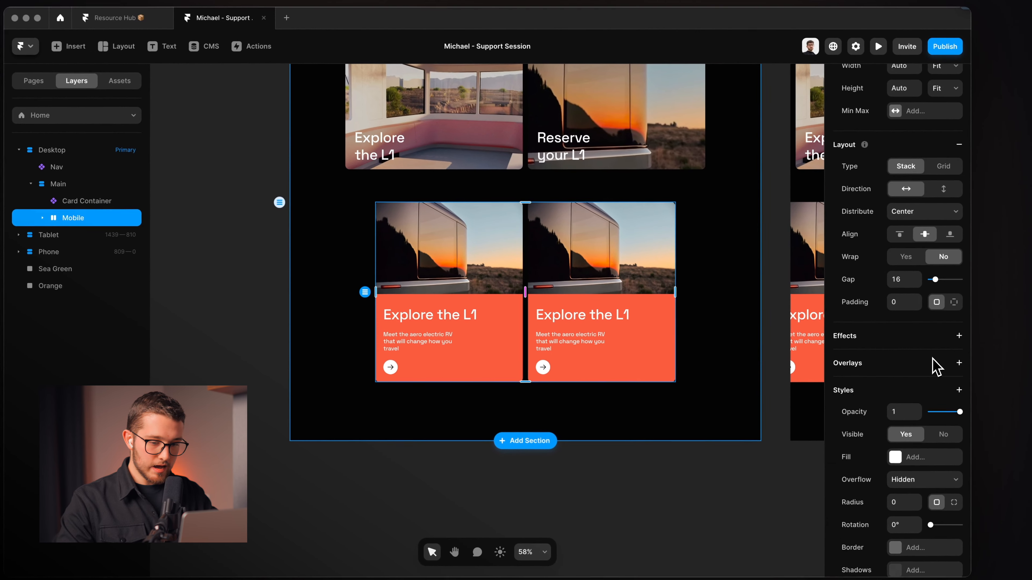
pyautogui.click(941, 304)
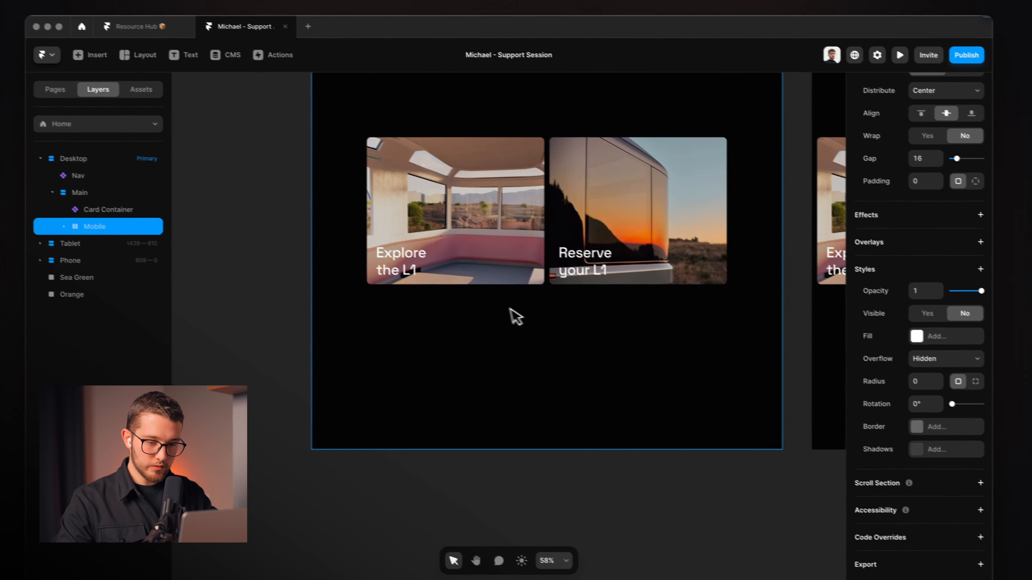
# On the Phone breakpoint, hide the Card Container and make the Mobile stack visible.
pyautogui.scroll(-5, 512, 316)
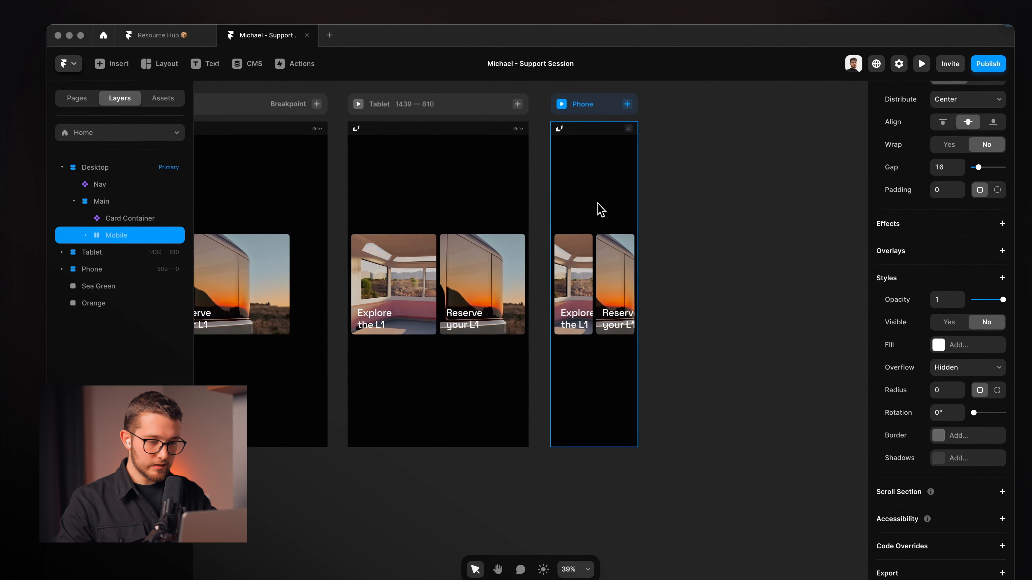
pyautogui.click(601, 255)
pyautogui.click(596, 274)
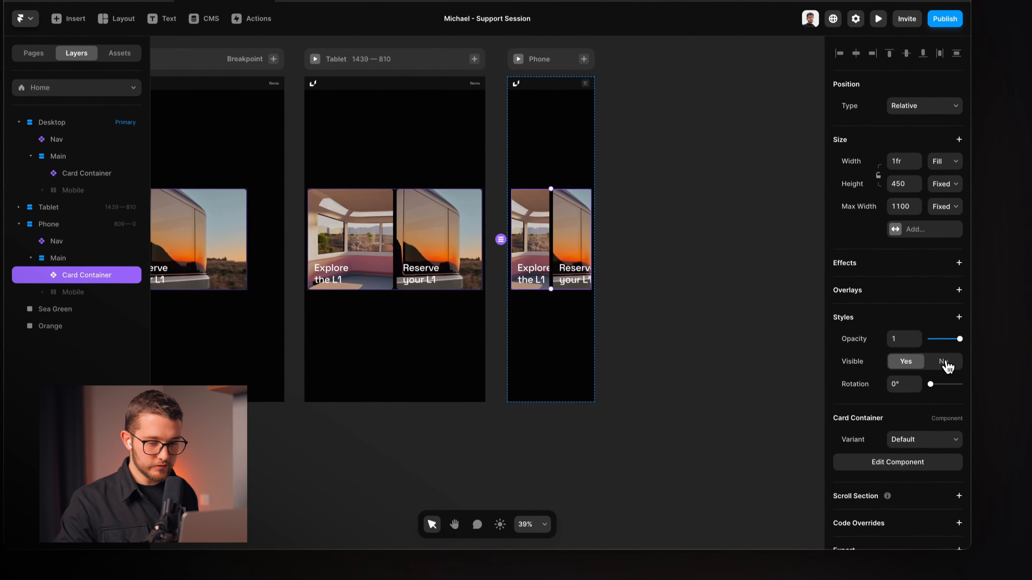
pyautogui.click(998, 386)
pyautogui.click(129, 304)
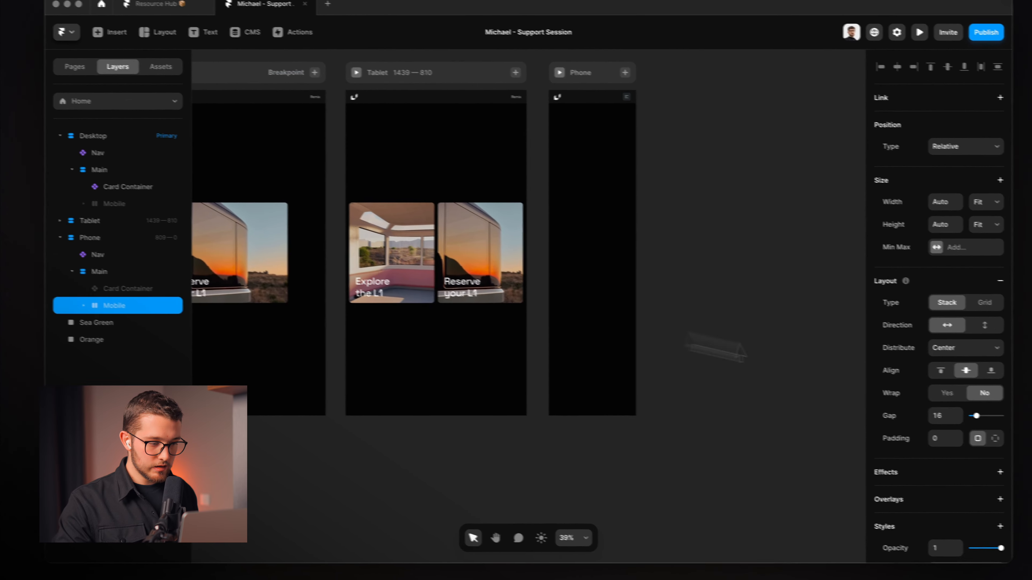
pyautogui.scroll(-5, 974, 353)
pyautogui.scroll(-1, 928, 350)
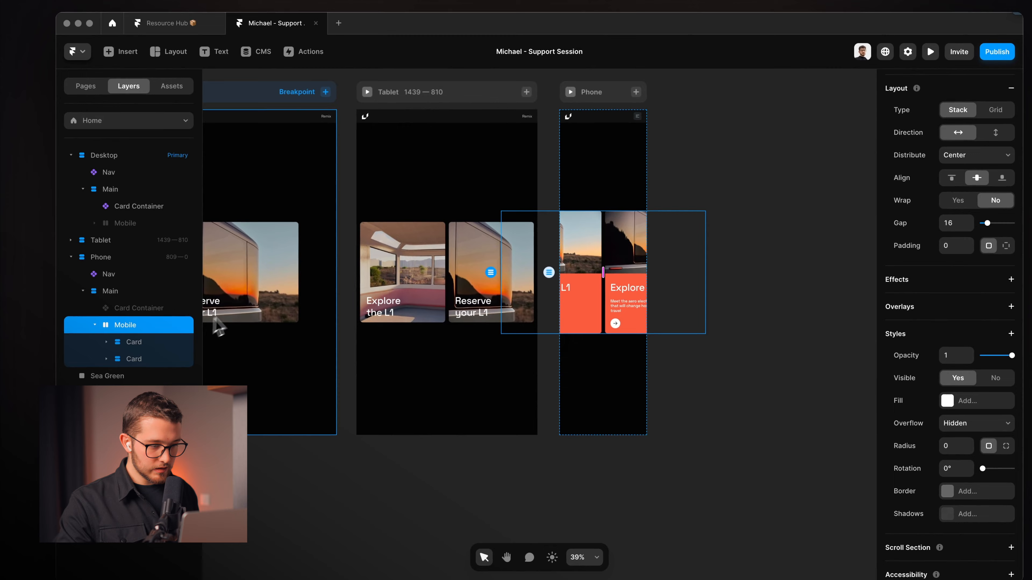
# On the Phone breakpoint, make the Mobile stack vertical with Fill width, and set both of its Cards to Fill width.
pyautogui.scroll(5, 894, 228)
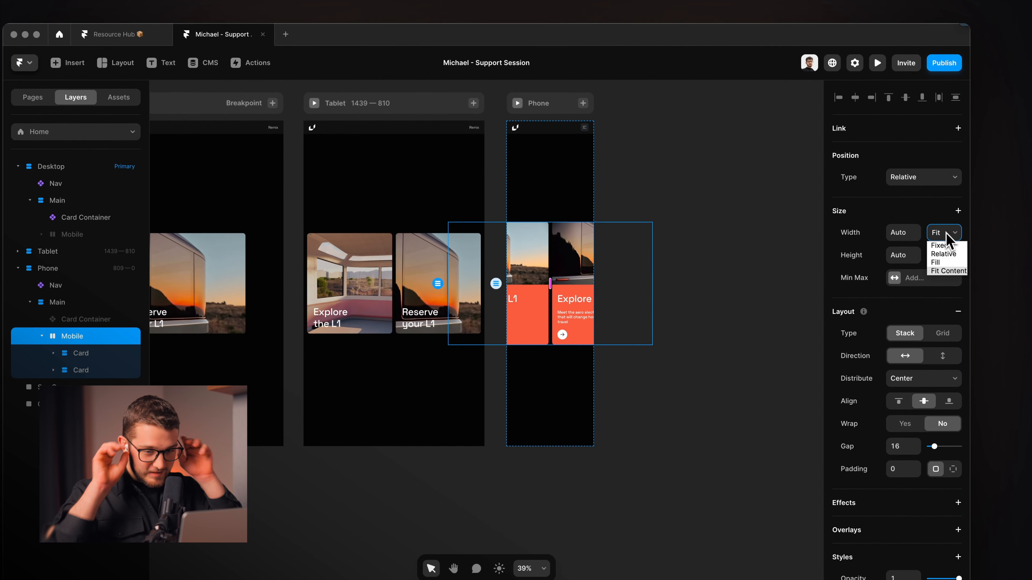
pyautogui.scroll(-5, 902, 289)
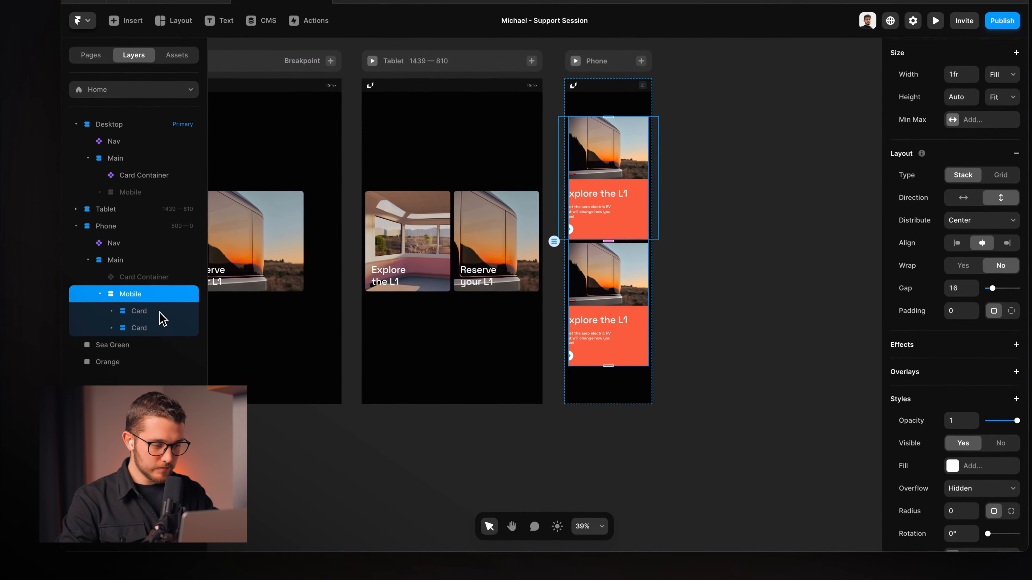
pyautogui.click(146, 345)
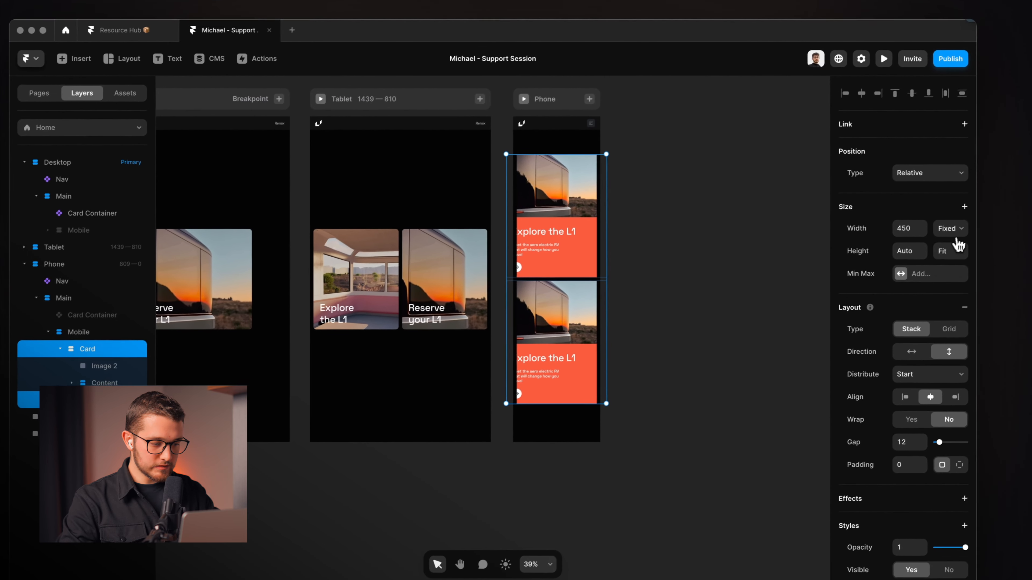
pyautogui.click(1001, 189)
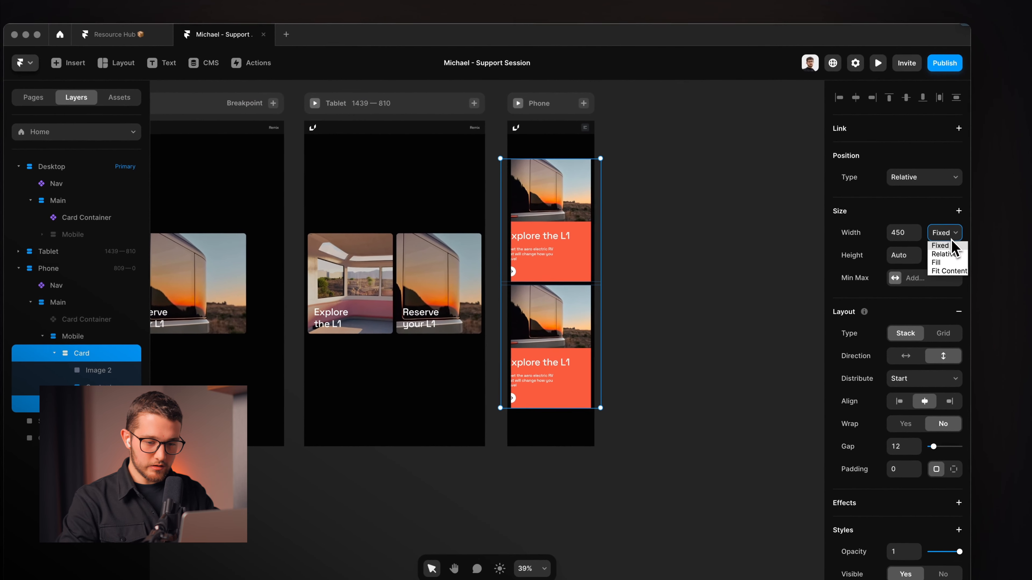
pyautogui.scroll(5, 596, 286)
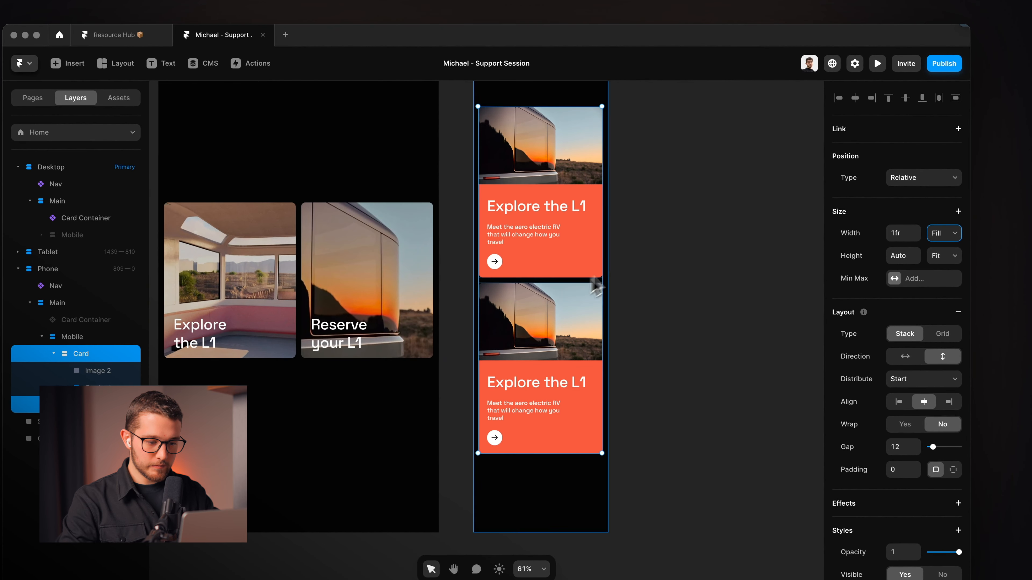
pyautogui.click(637, 266)
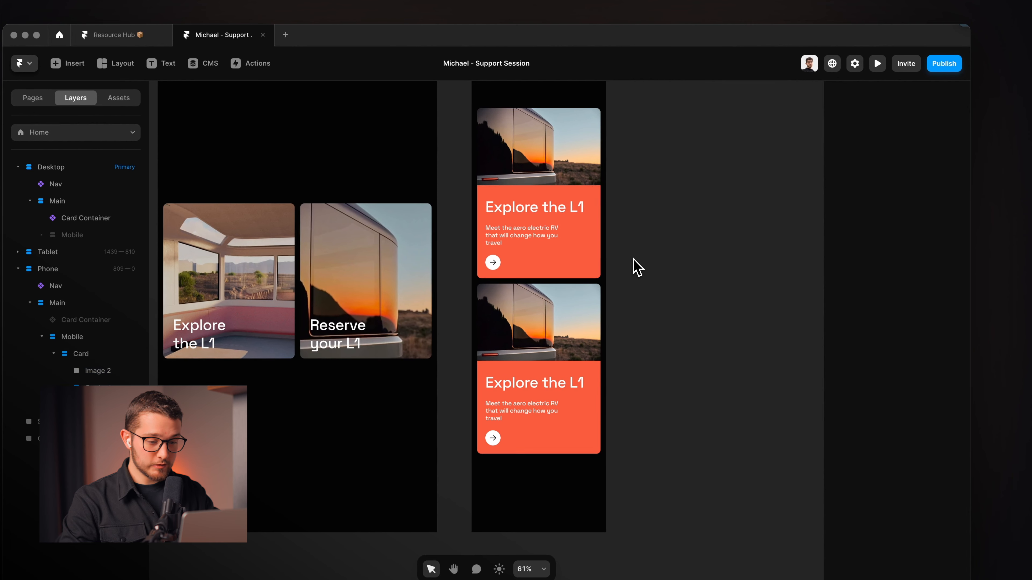
# Preview the page from the Tablet breakpoint, narrow the viewport to 708 wide, check the stacked cards, and return to the canvas.
pyautogui.scroll(3, 634, 260)
pyautogui.hscroll(-2, 634, 260)
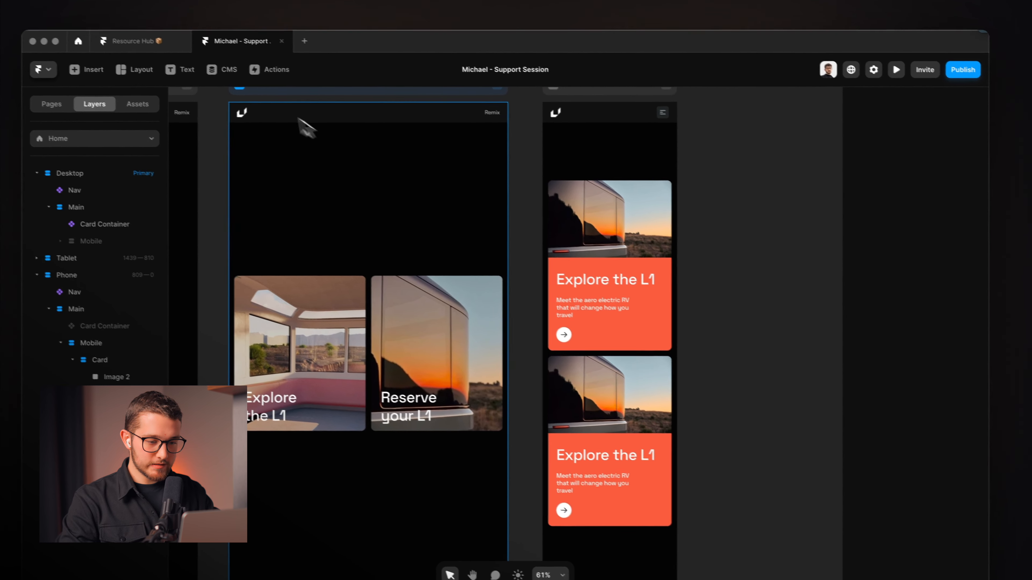
pyautogui.hscroll(-2, 297, 121)
pyautogui.scroll(1, 296, 121)
pyautogui.click(336, 134)
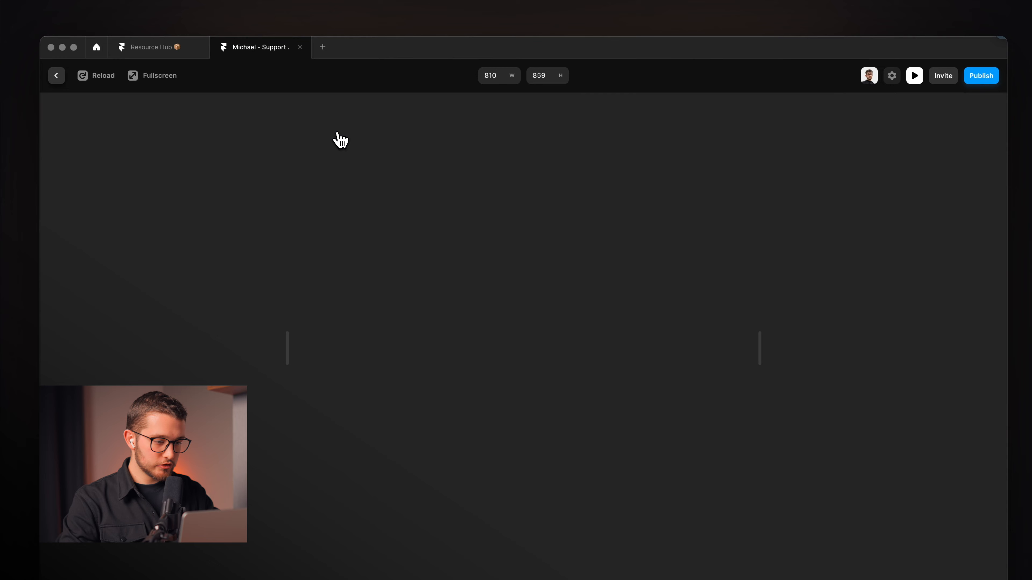
pyautogui.scroll(-3, 592, 319)
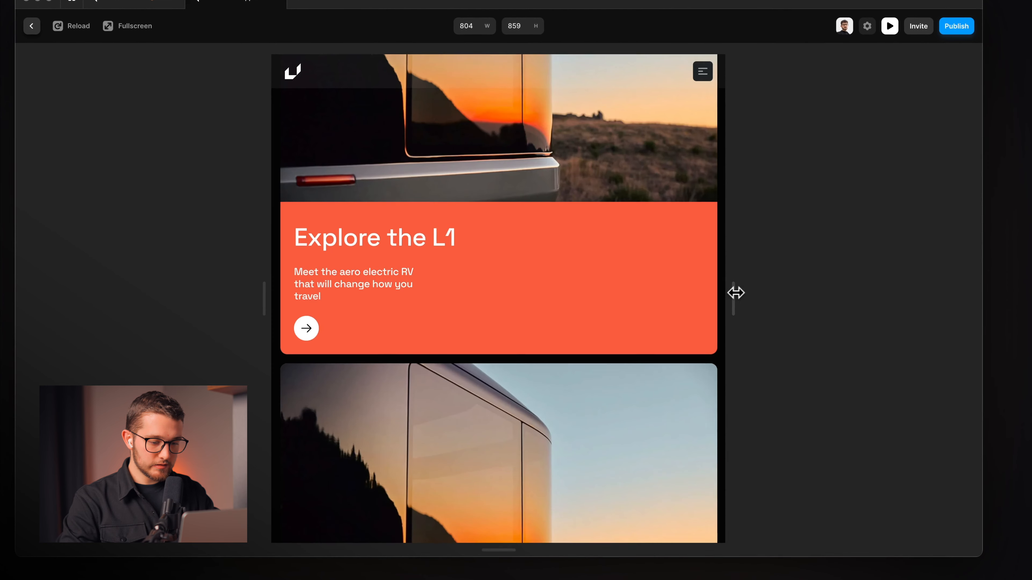
pyautogui.moveTo(740, 299); pyautogui.dragTo(707, 292)
pyautogui.scroll(3, 624, 320)
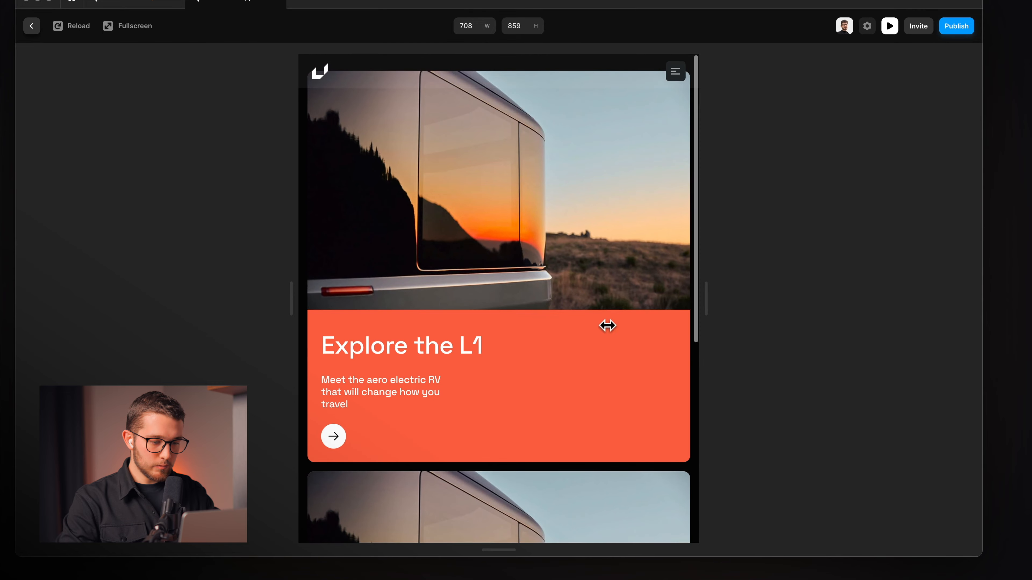
pyautogui.scroll(-10, 482, 354)
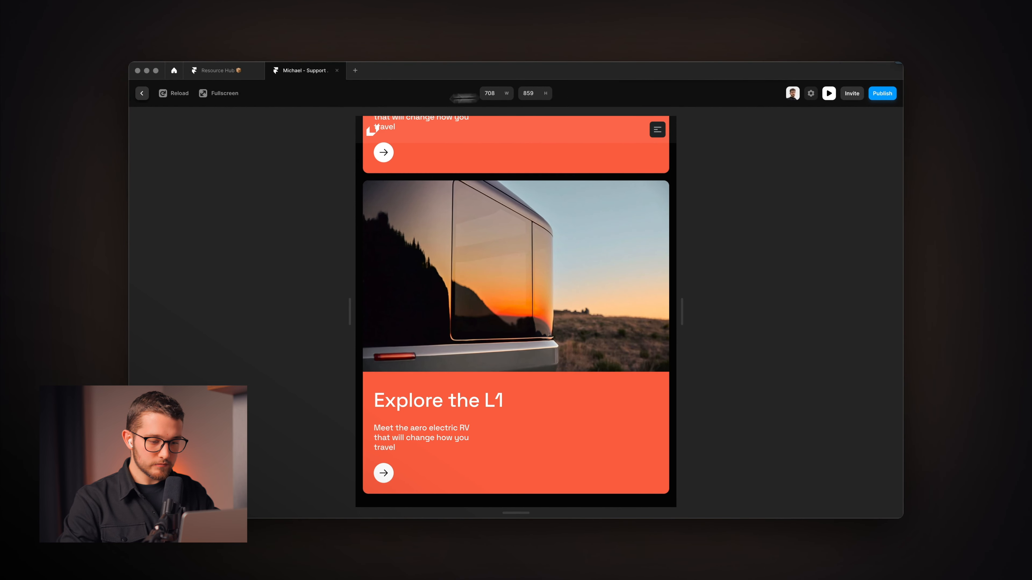
pyautogui.click(142, 93)
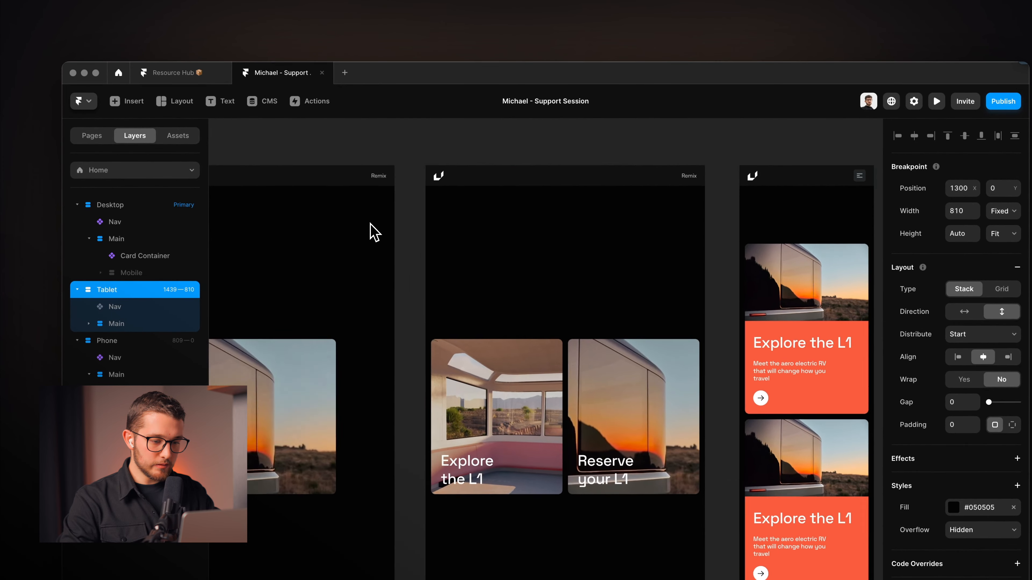